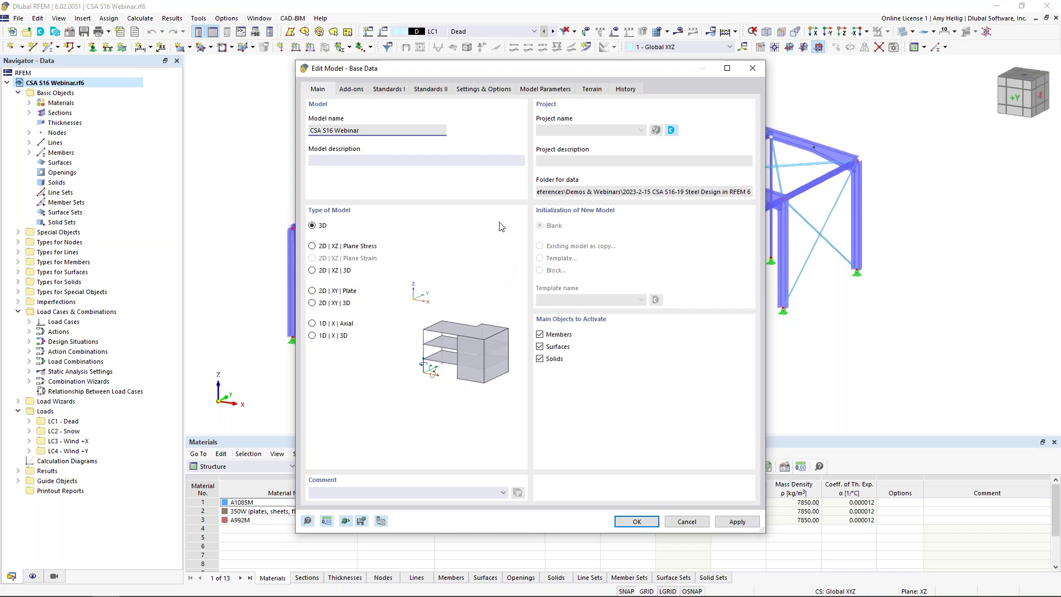
- Review the model's base data: the available add-ons and the standard group and edition options for load case classification, leaving everything unchanged
left_click(351, 90)
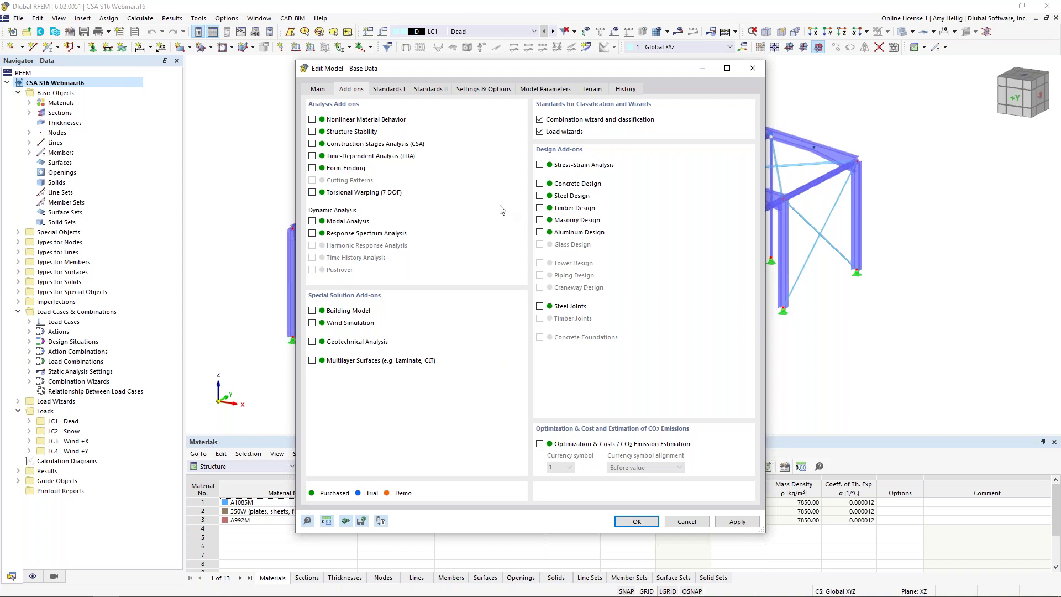
left_click(390, 92)
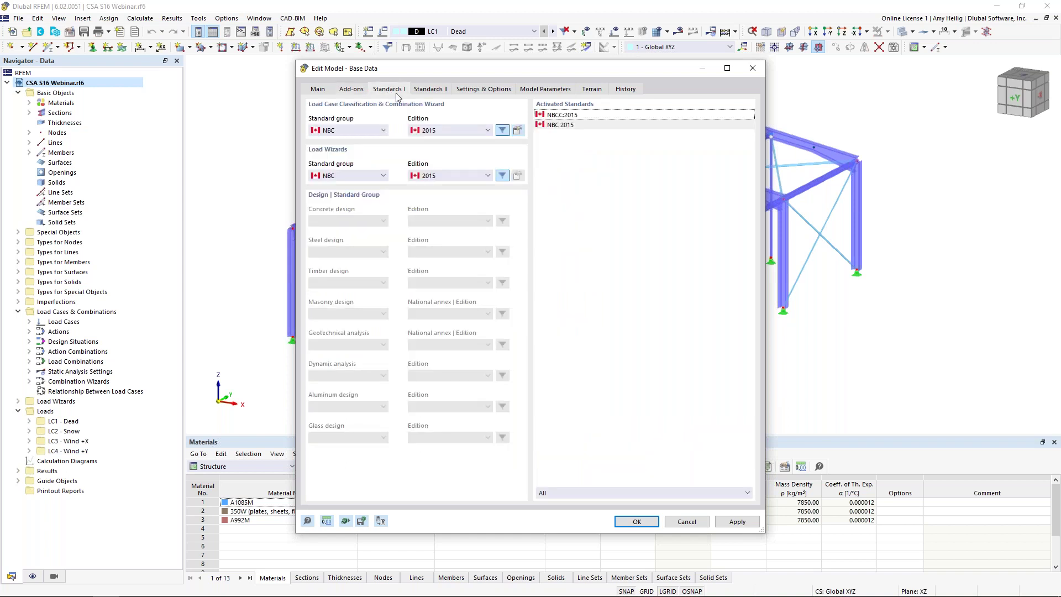
left_click(433, 133)
left_click(449, 137)
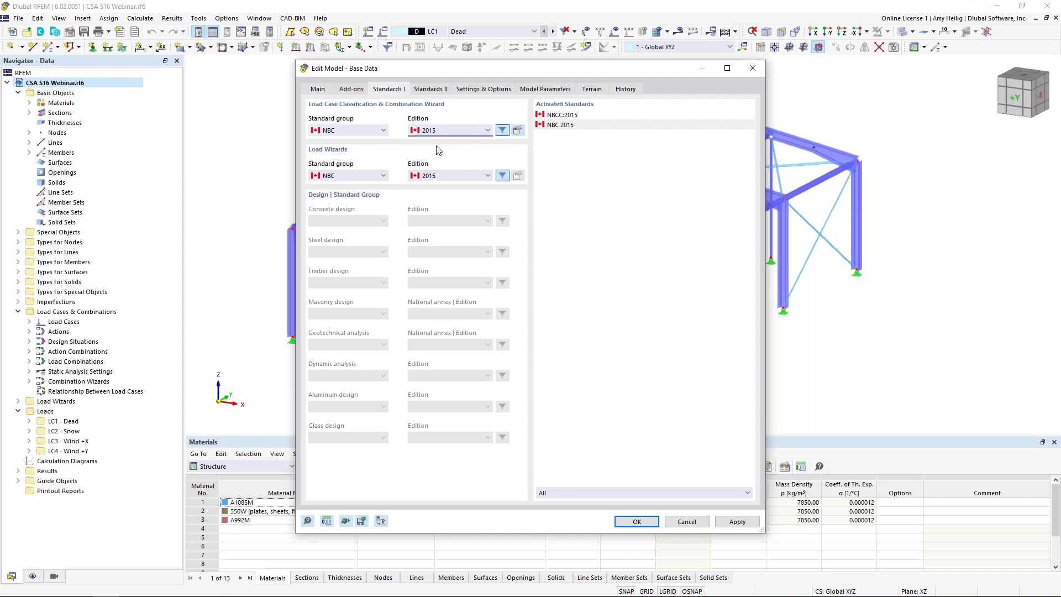
left_click(371, 131)
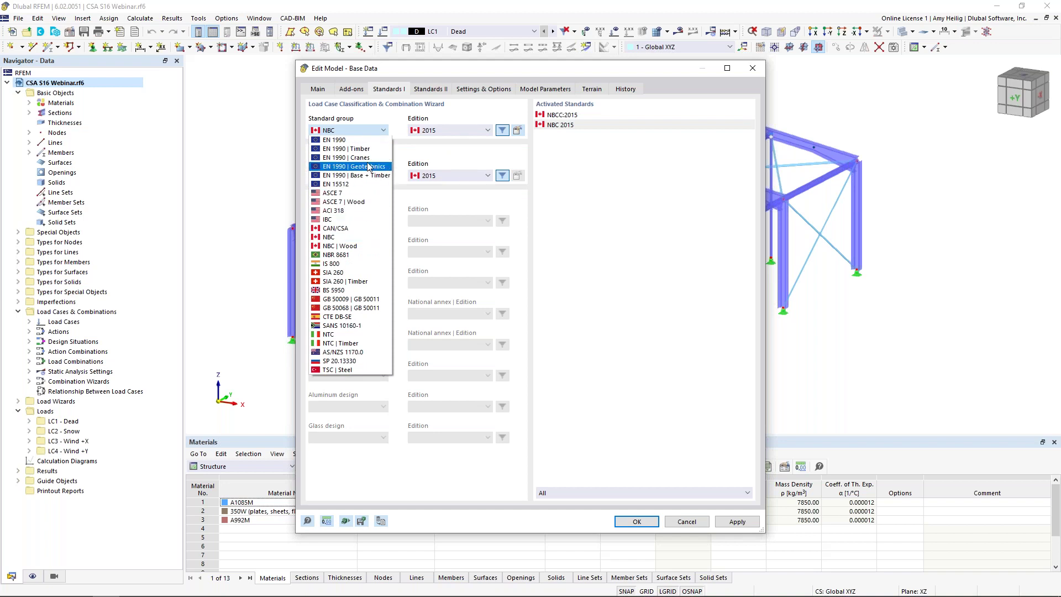
left_click(398, 125)
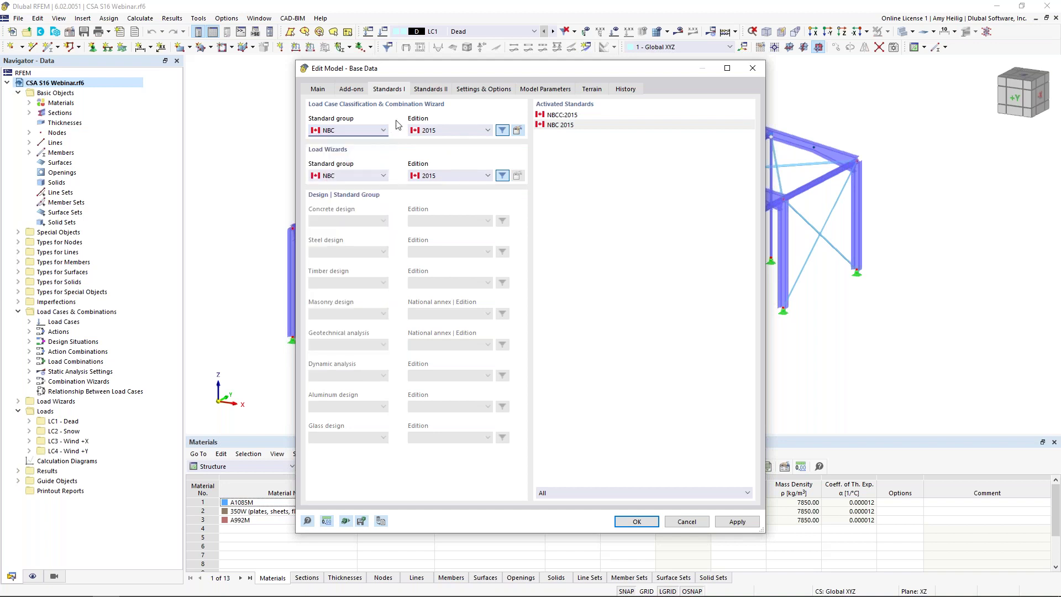
left_click(687, 521)
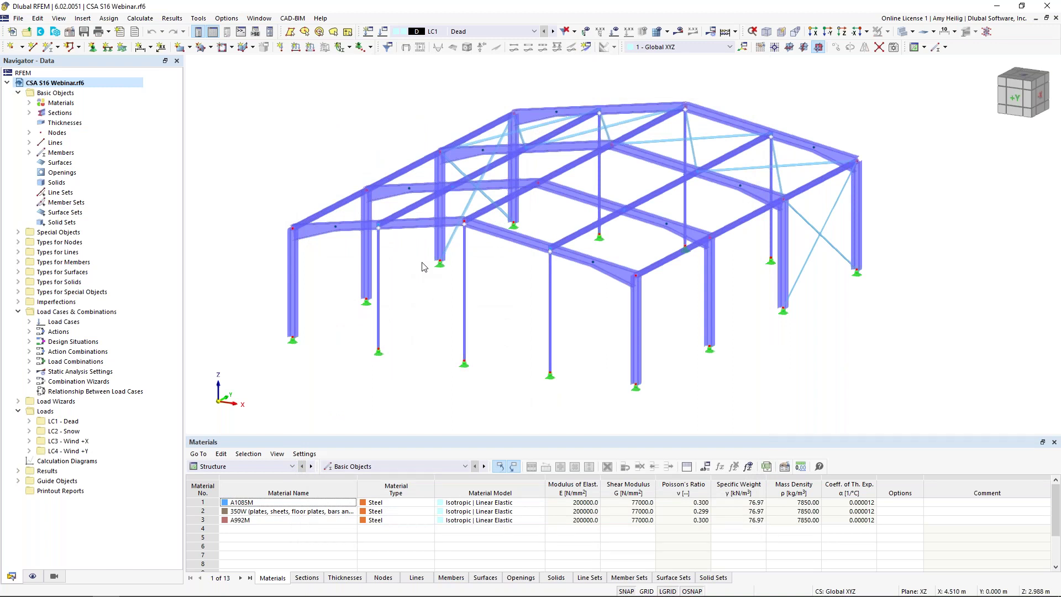
- Highlight the members using the W 250x80, Sqr HSS 127x127x4.8, L 51x38x3.2 and Sqr HSS 51x51x3.2 sections in turn, then clear the selection
left_click(30, 113)
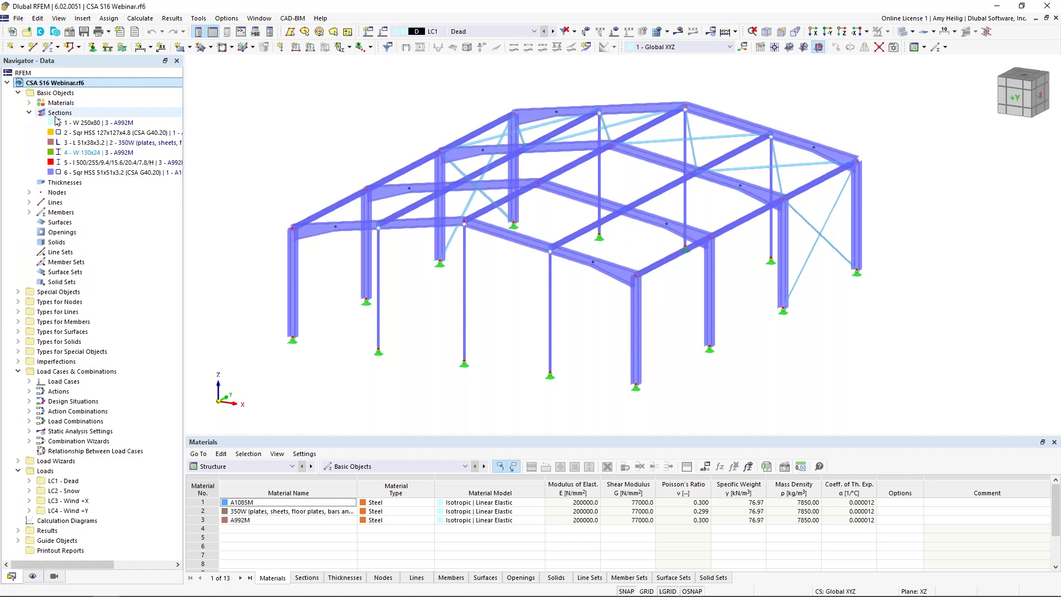
left_click(91, 123)
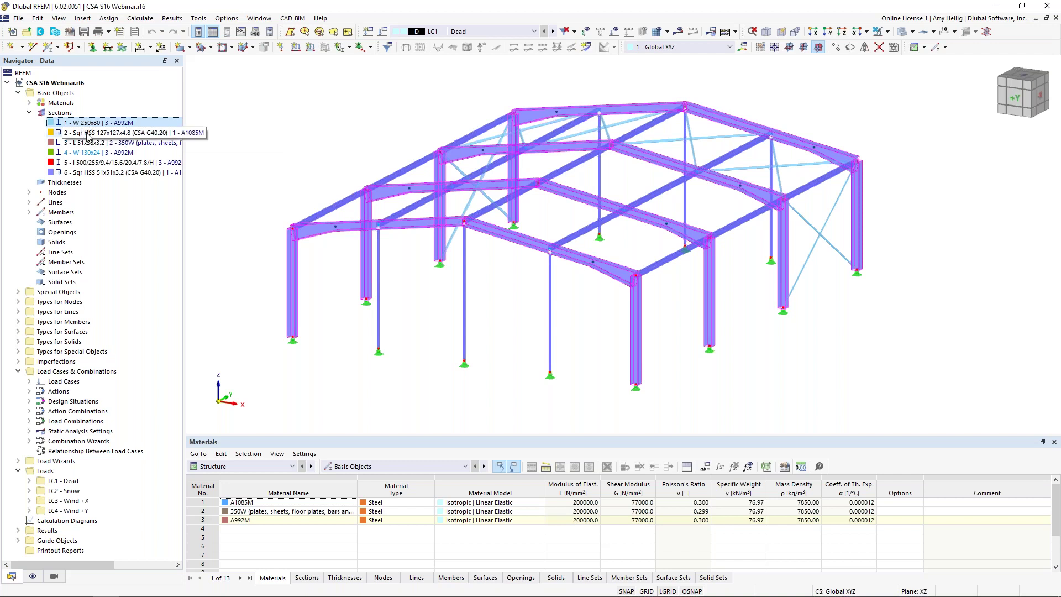
left_click(87, 135)
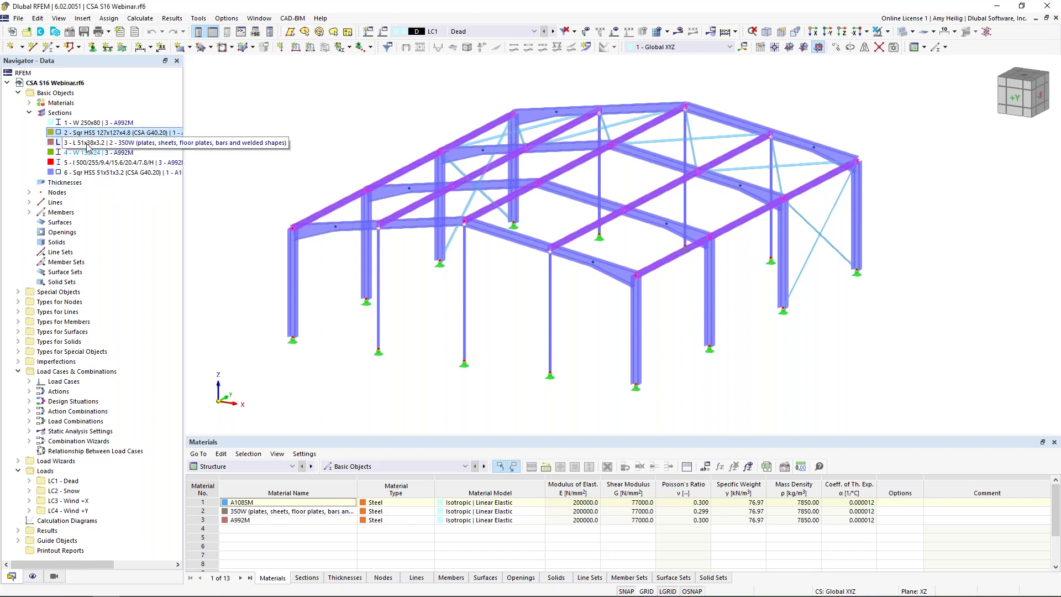
left_click(89, 143)
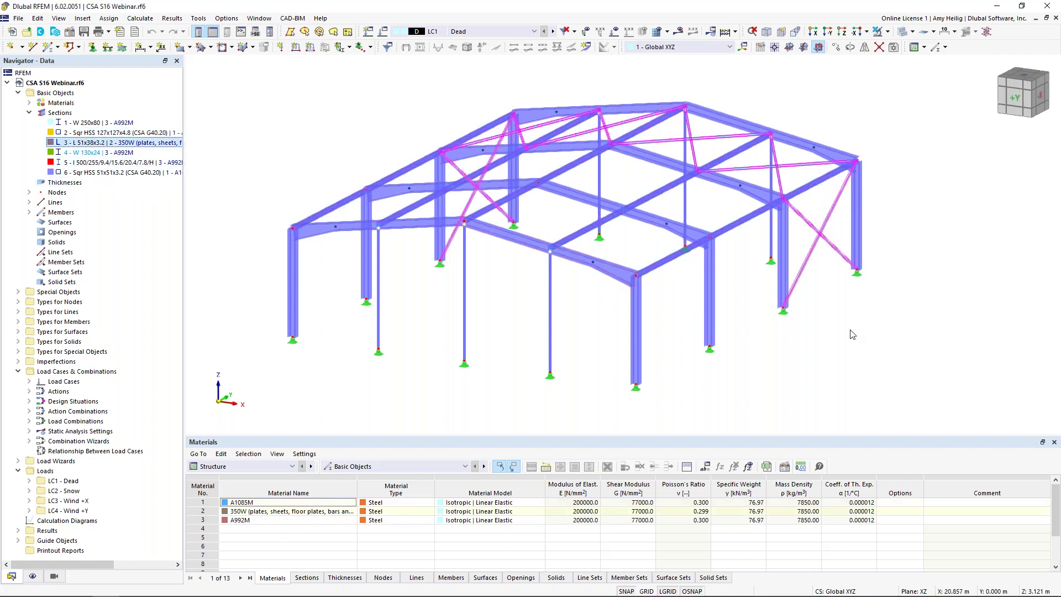
left_click(123, 176)
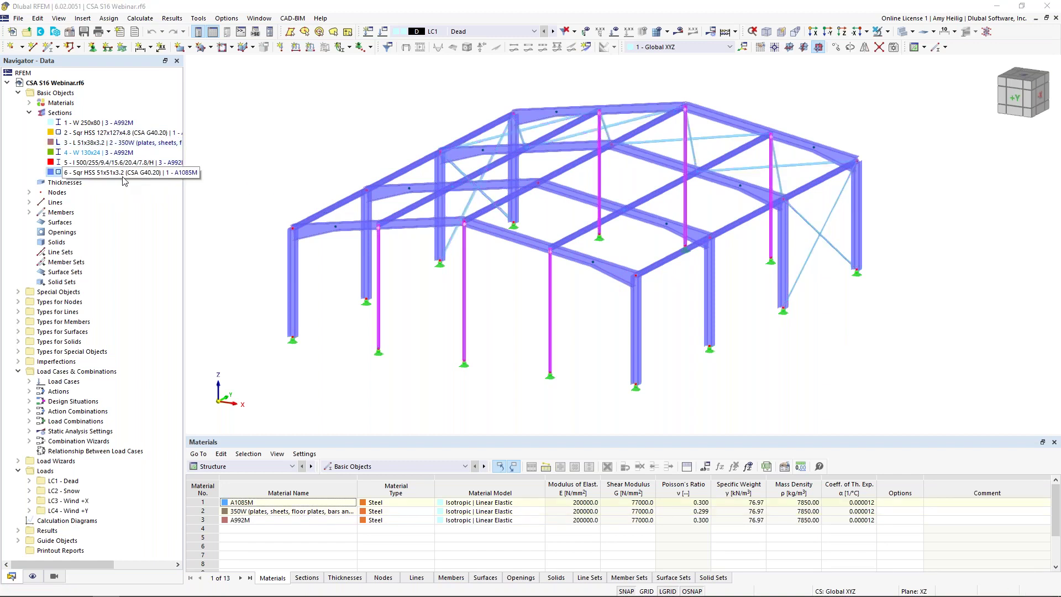
left_click(590, 313)
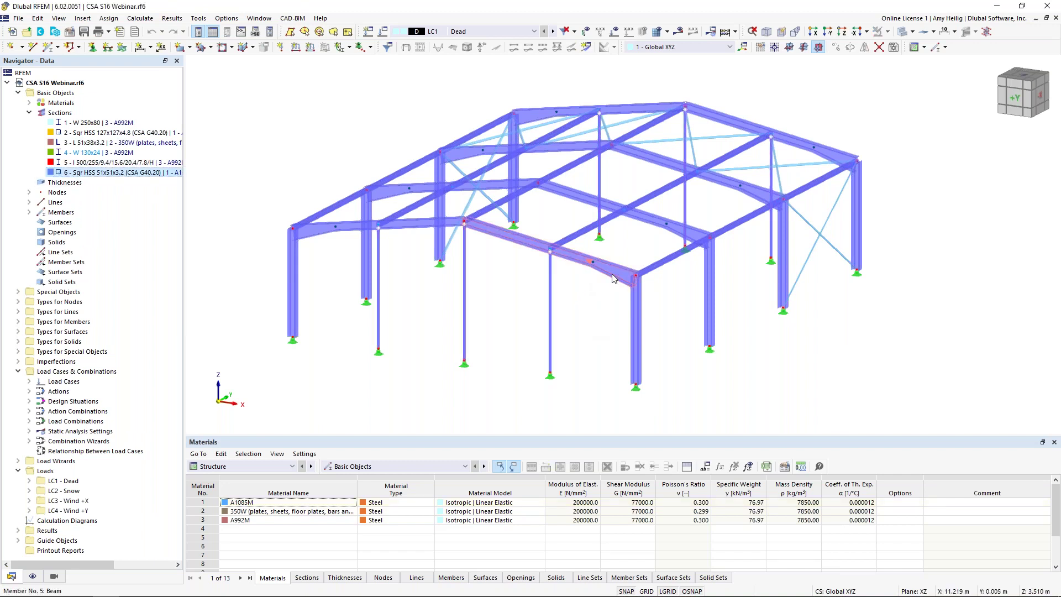
- Inspect the section distribution options of the tapered end beam, member 5, and close its properties without changes
mouse_move(615, 276)
double_click(615, 276)
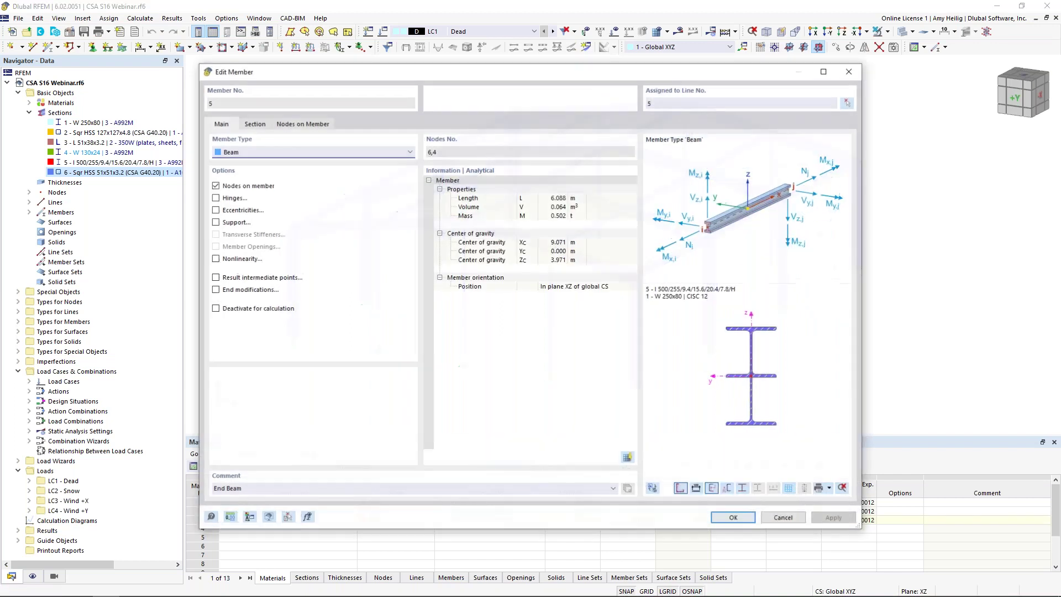
left_click(263, 128)
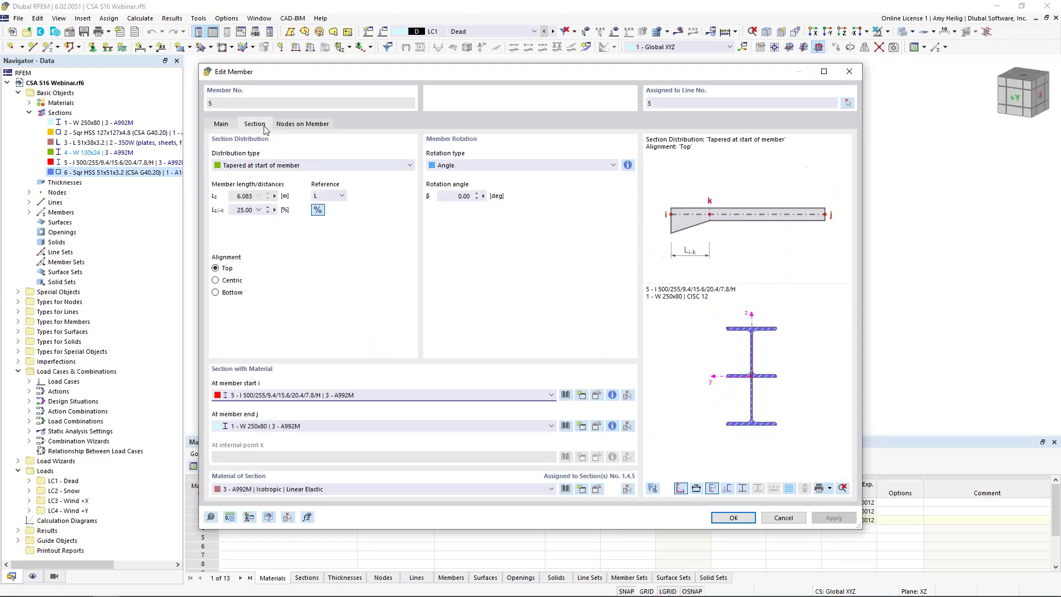
left_click(261, 165)
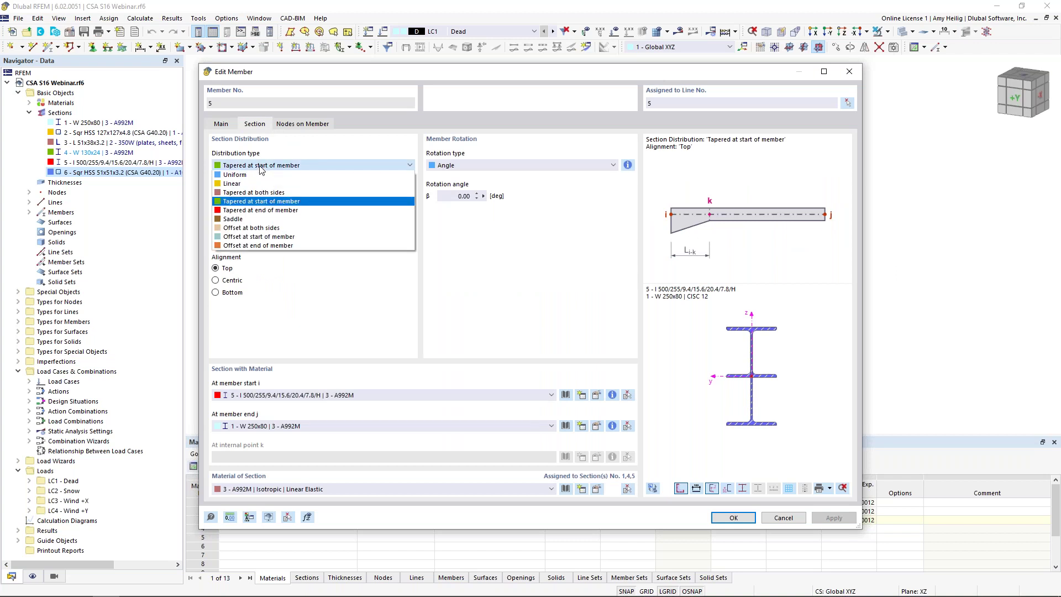
left_click(312, 297)
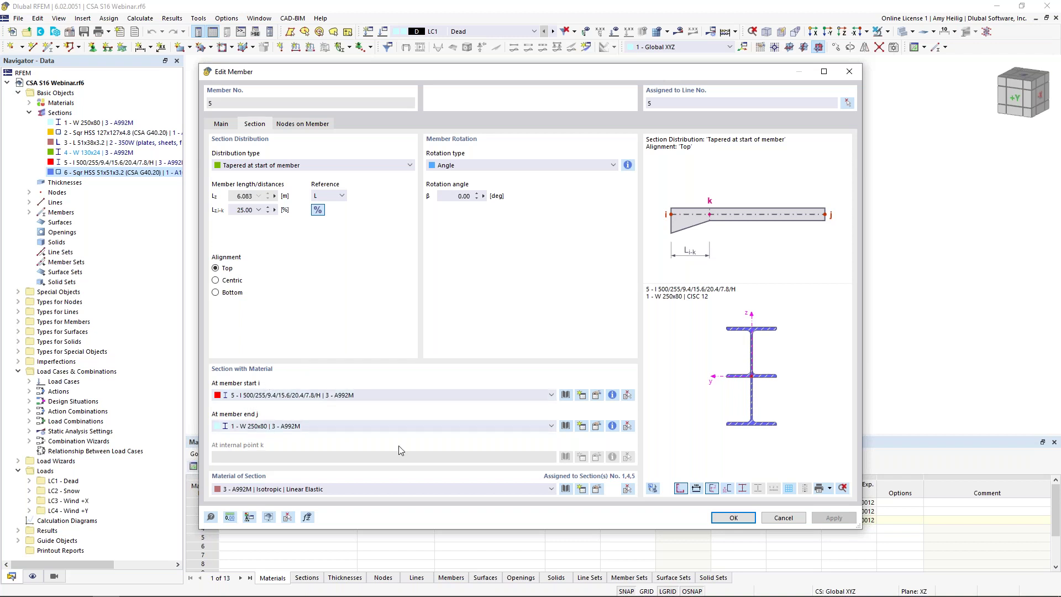
left_click(773, 518)
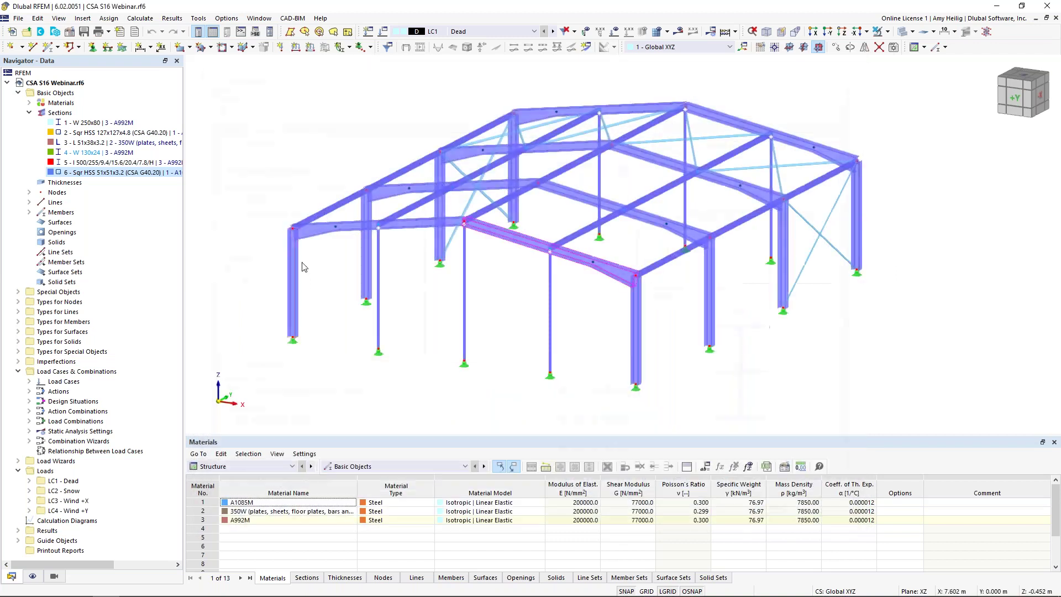
- Highlight the members assigned to the A1085M, 350W and A992M materials in turn, then collapse the material and section lists
left_click(29, 103)
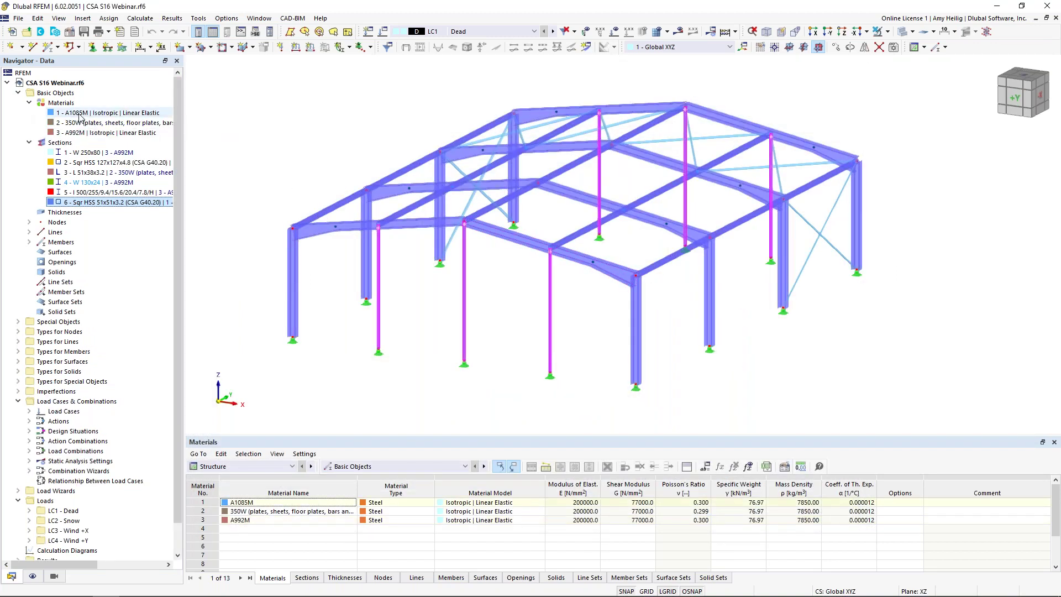
left_click(79, 113)
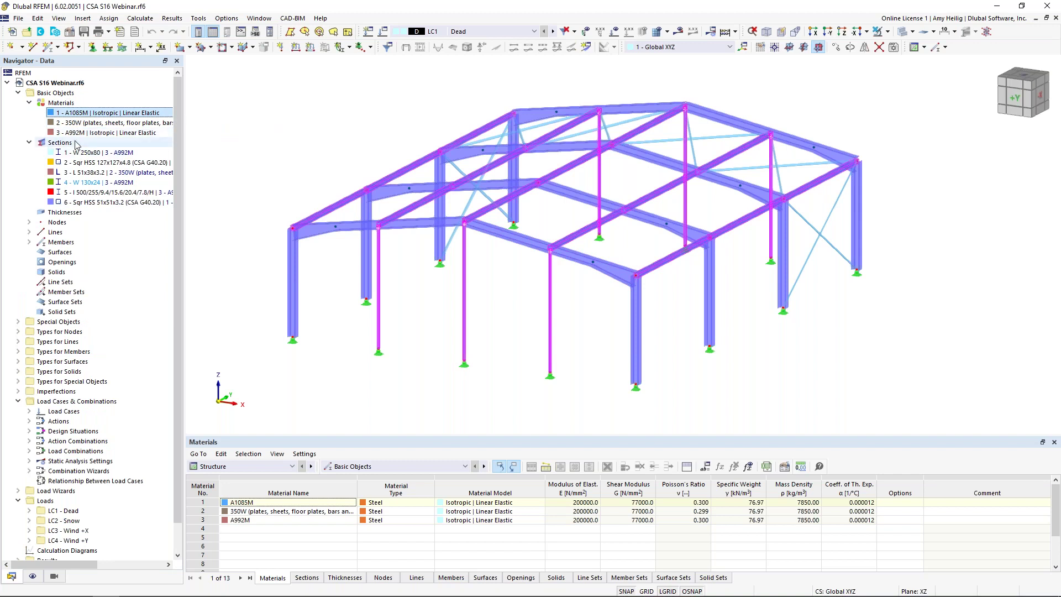
left_click(73, 123)
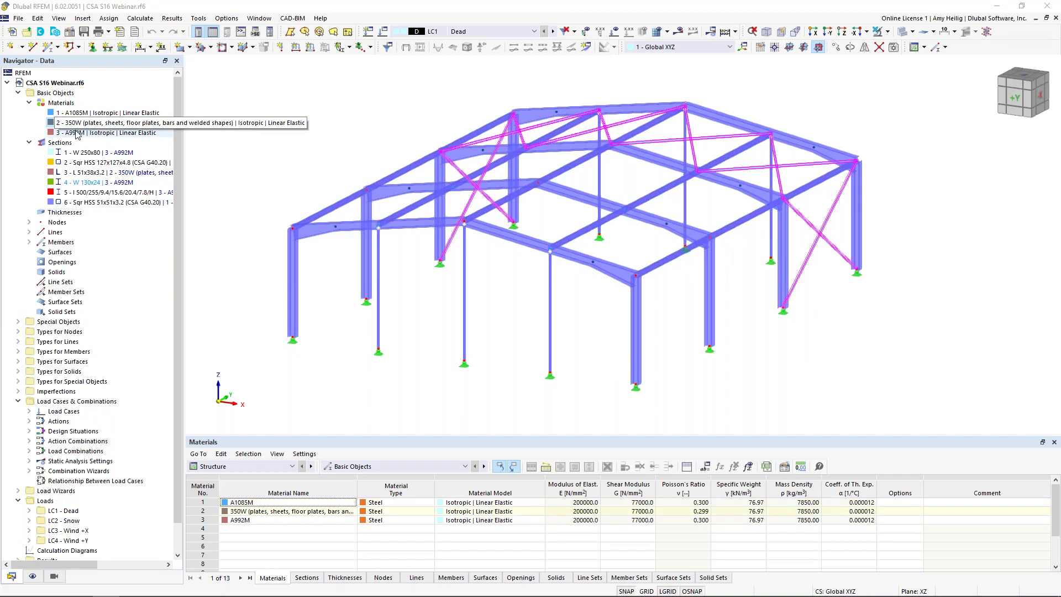
left_click(77, 134)
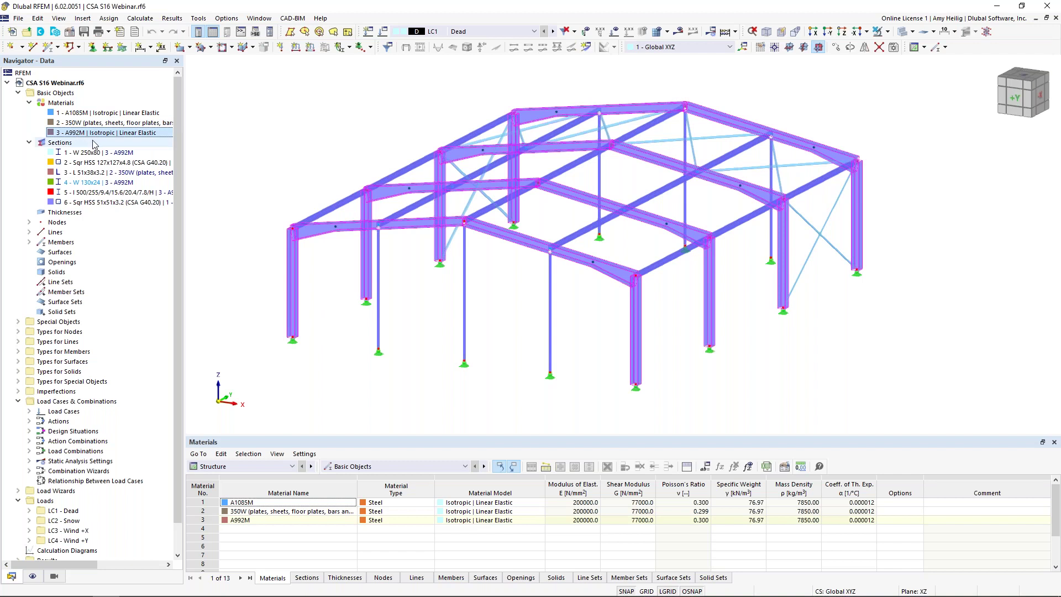
left_click(29, 104)
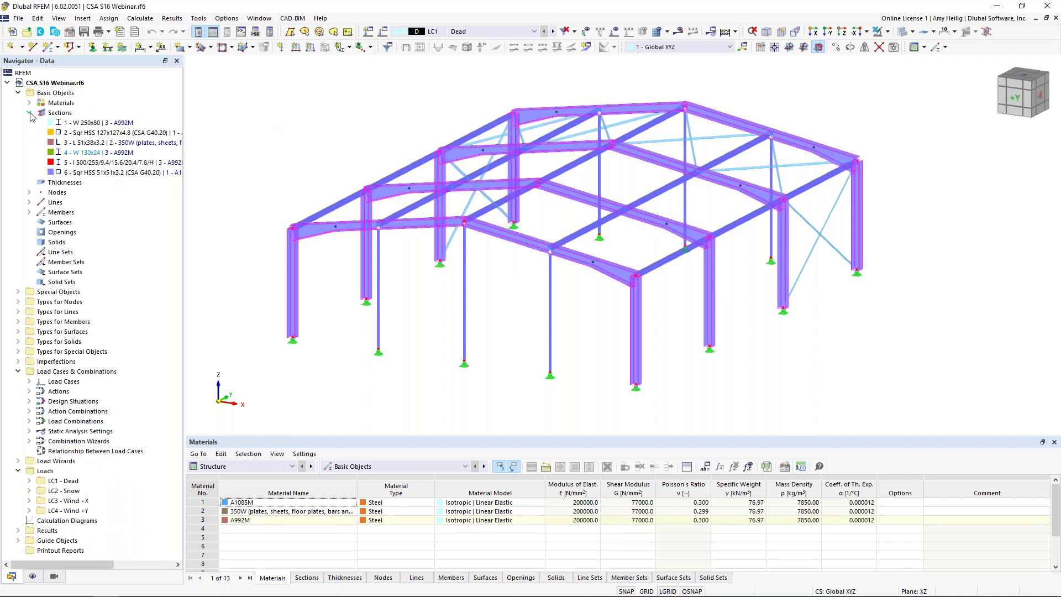
left_click(29, 113)
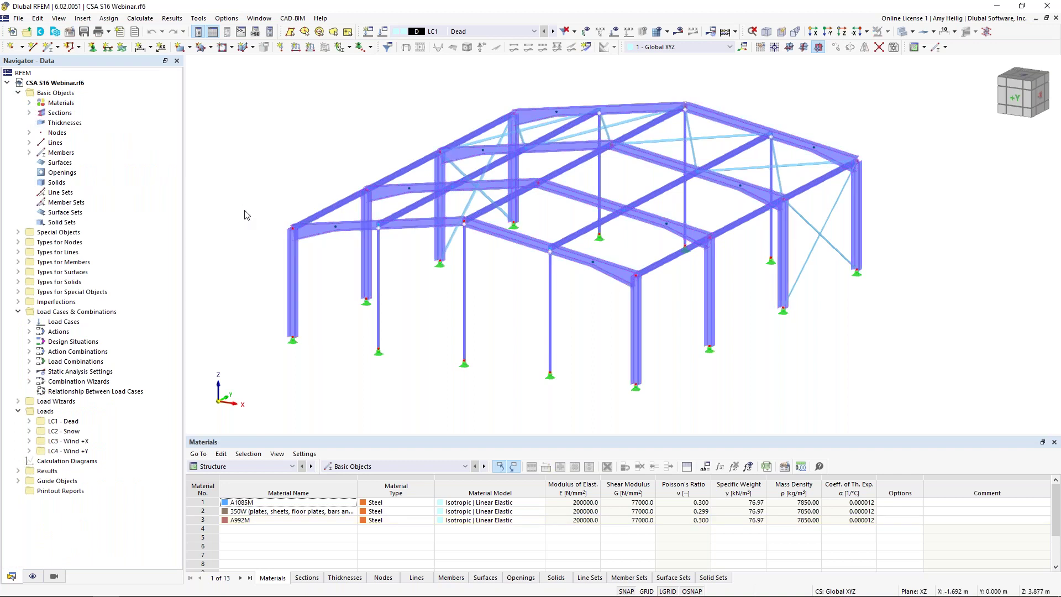
- Color the rendered members by their member type
left_click(33, 577)
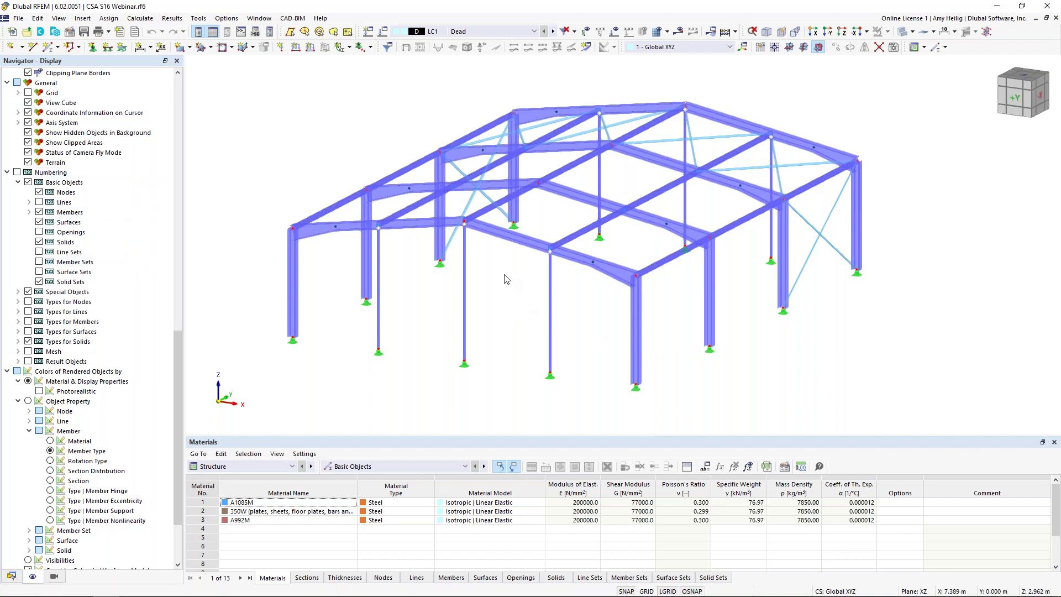
scroll(108, 301, "down", 3)
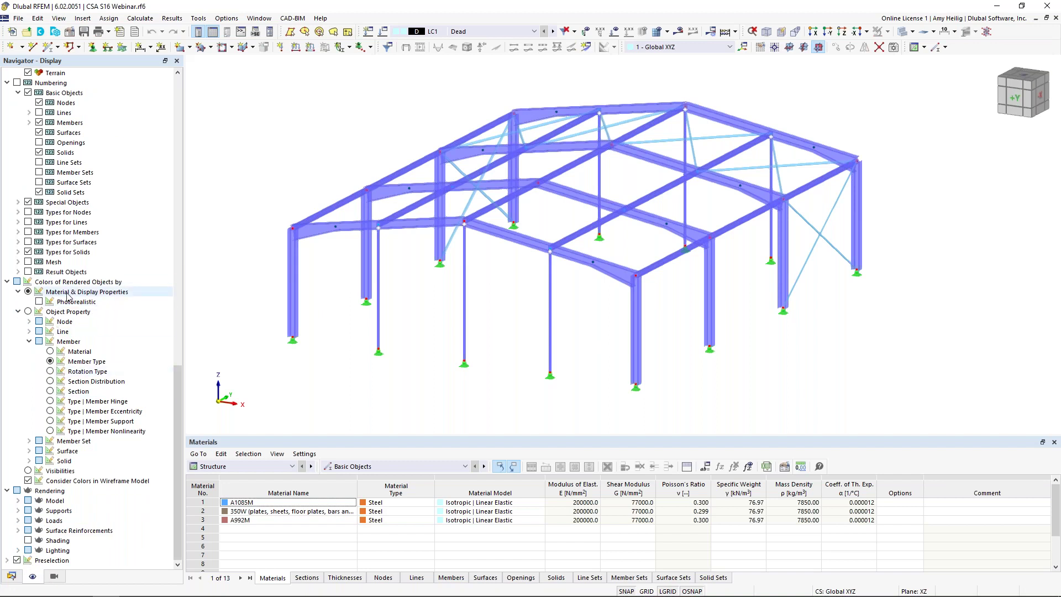
left_click(51, 361)
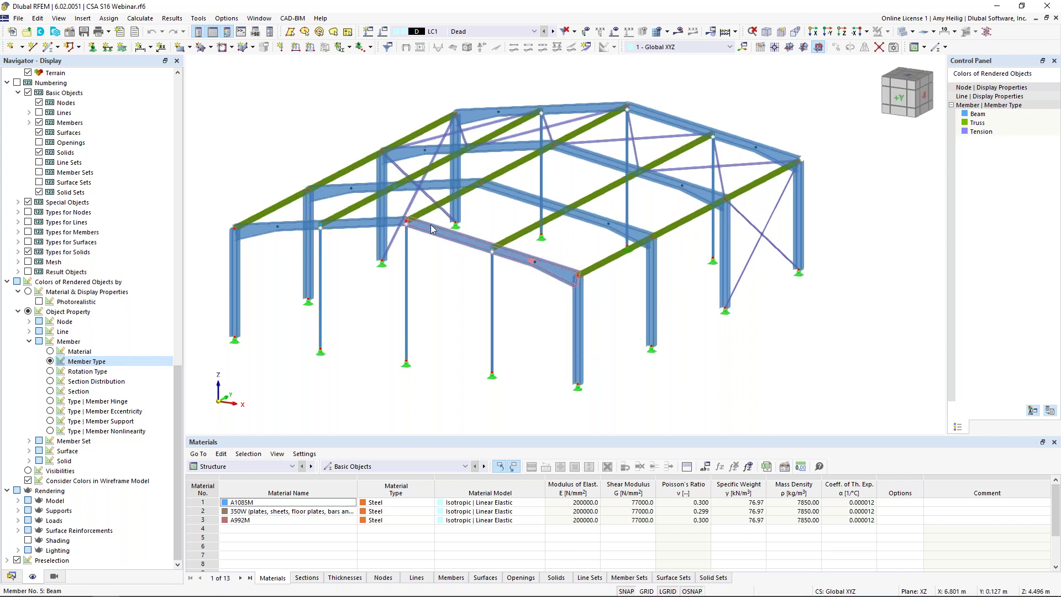
- Examine the member type and options of end beam 5 and of truss member 40, closing both without changes
double_click(456, 242)
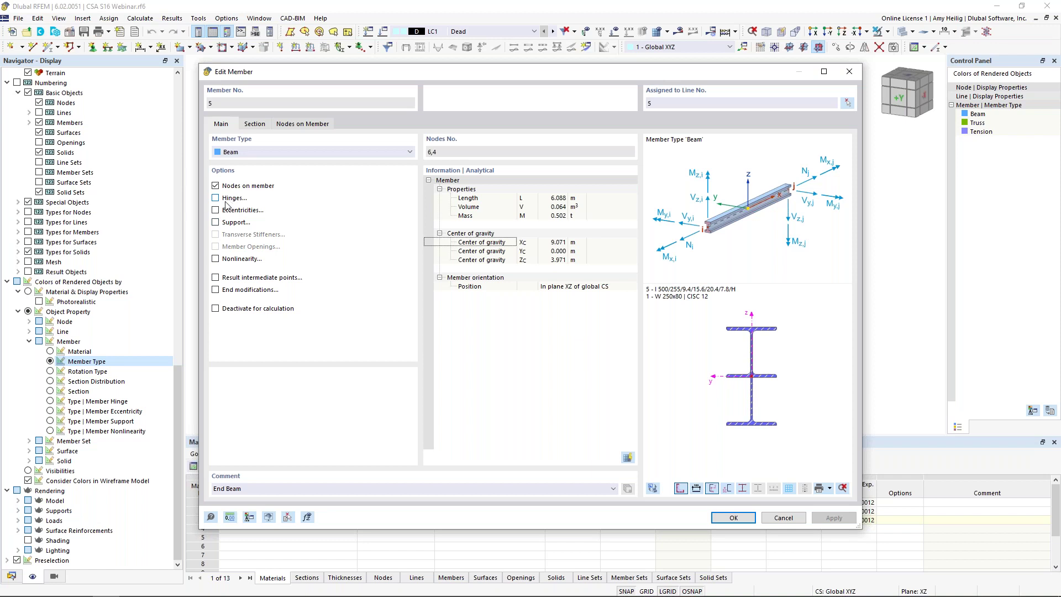
left_click(783, 520)
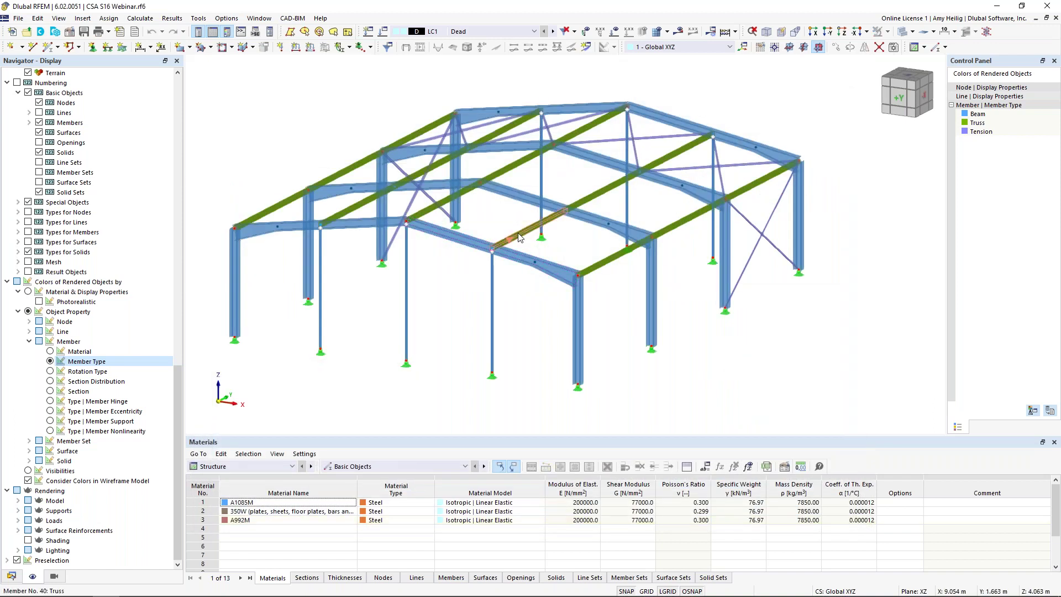
double_click(520, 237)
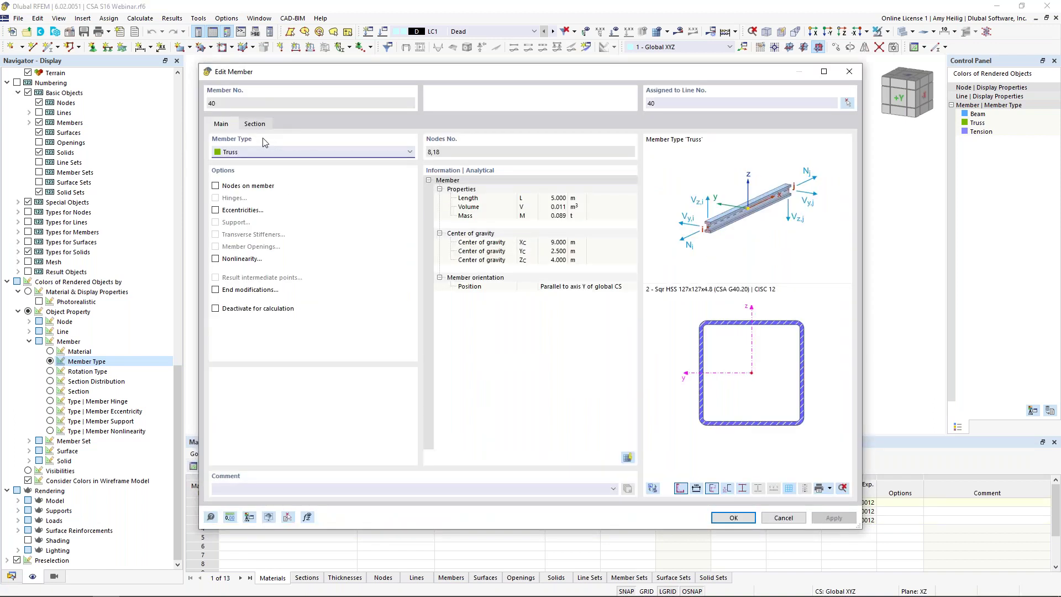
left_click(264, 152)
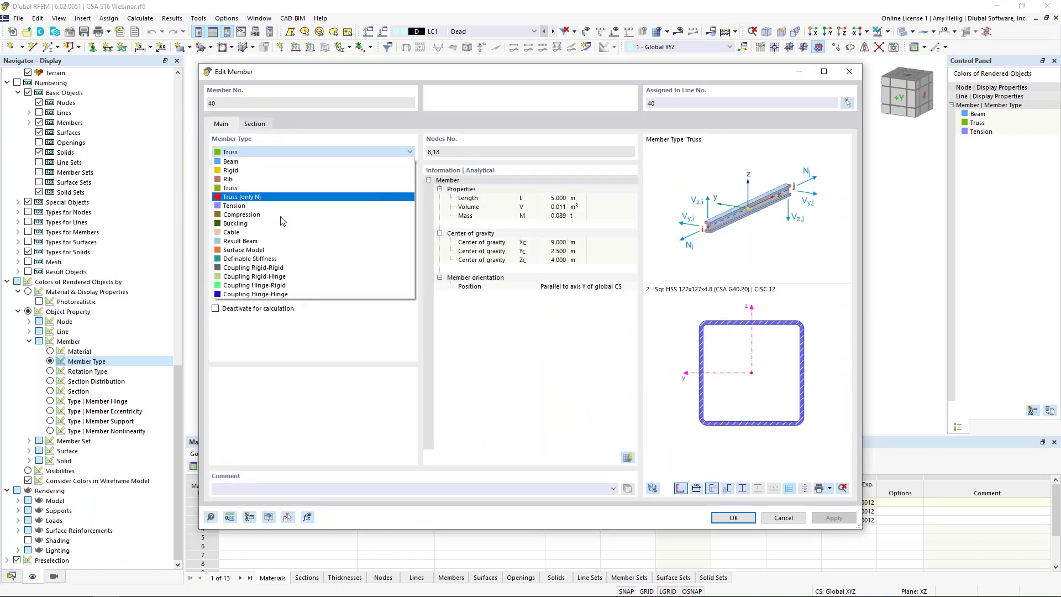
left_click(325, 342)
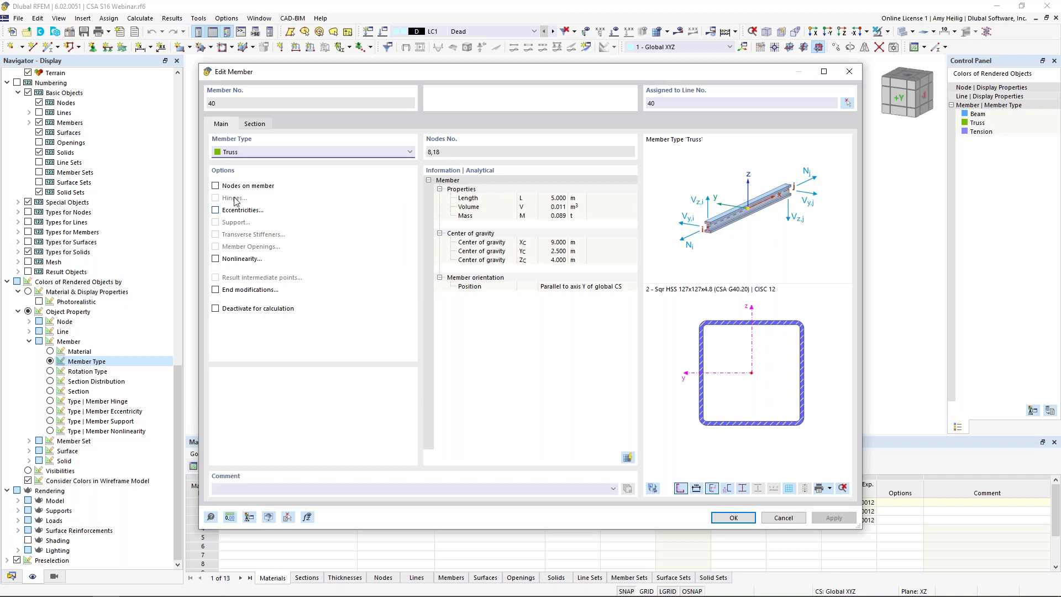
left_click(785, 518)
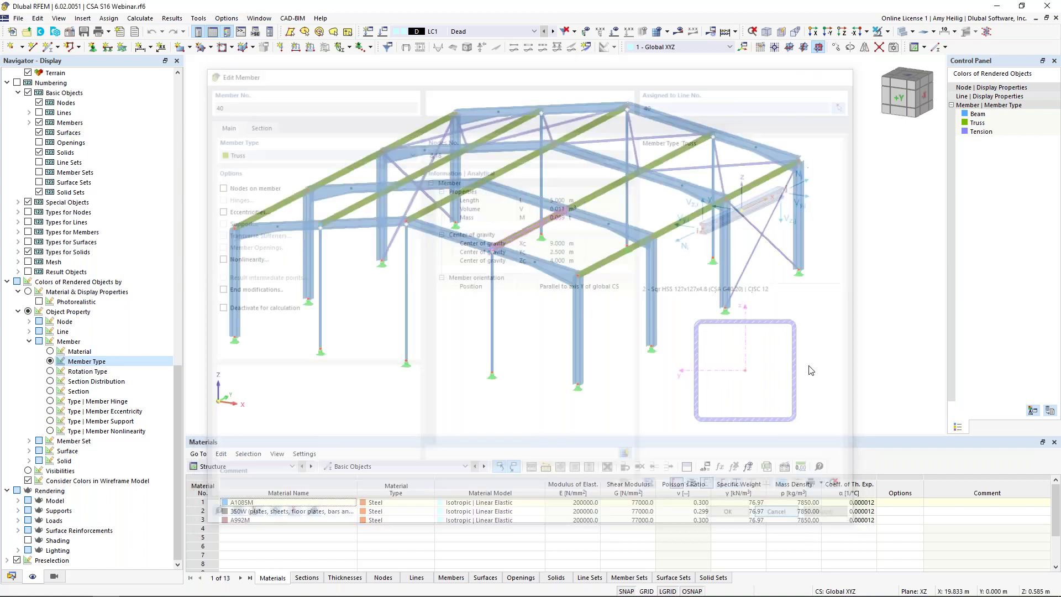
- Examine the member type options of tension bracing member 57 and close its properties without changes
double_click(773, 250)
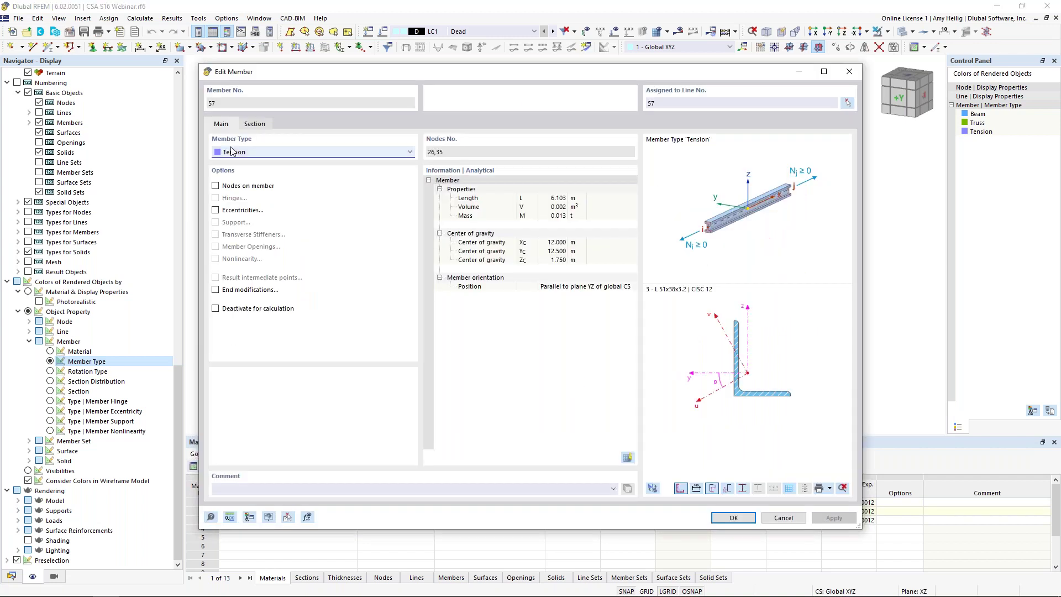
left_click(245, 153)
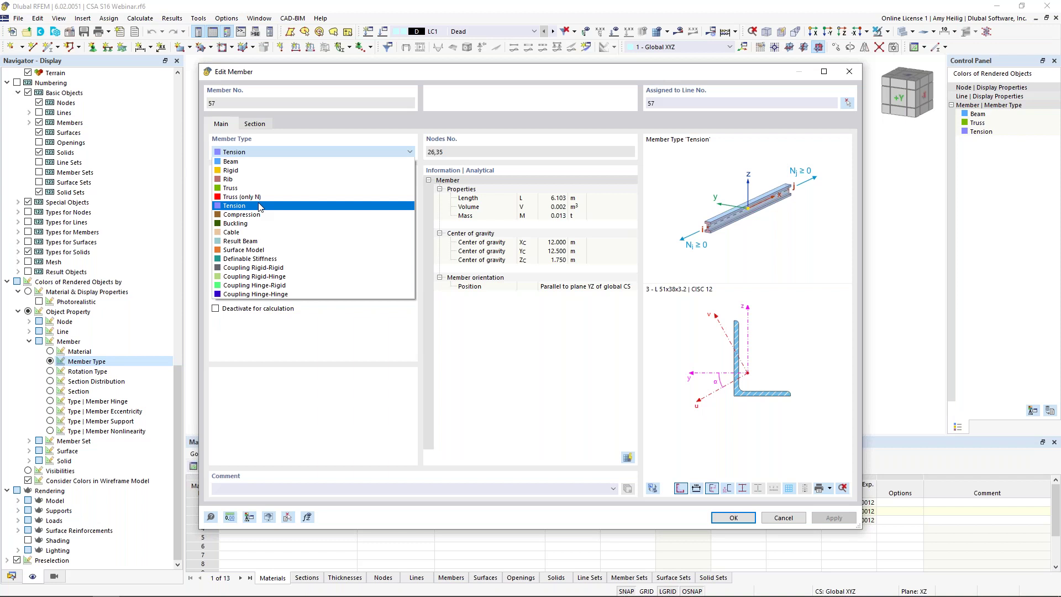
left_click(347, 364)
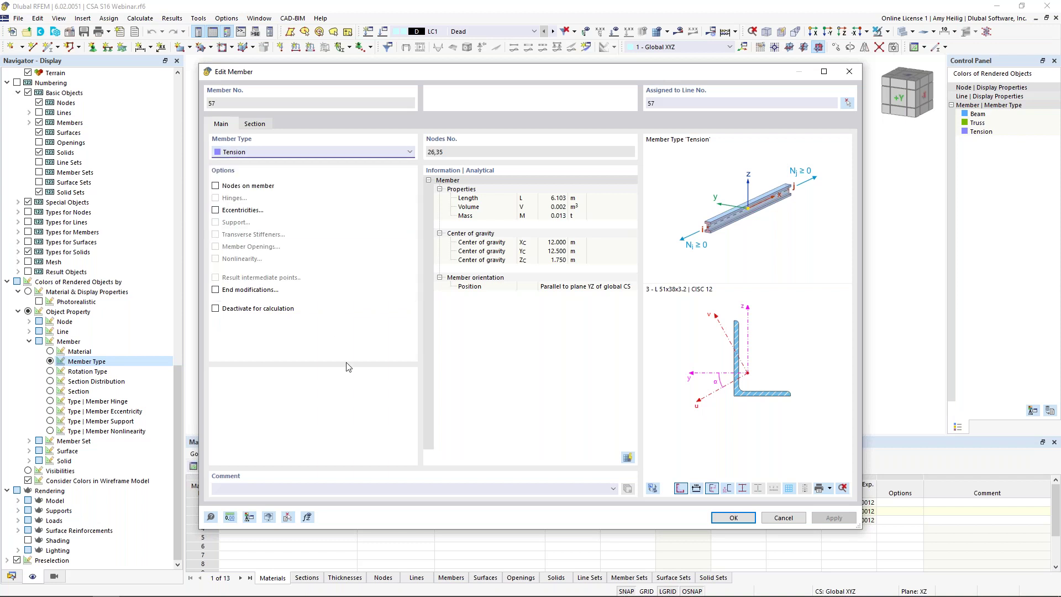
left_click(784, 518)
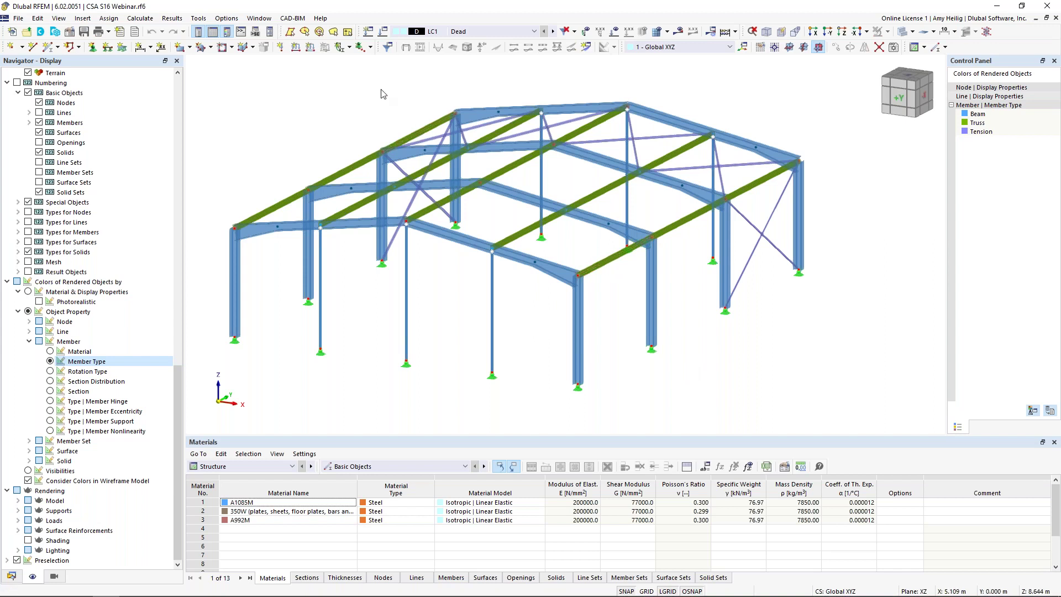
- Open the load cases and combinations settings and review the available standard groups, keeping NBC 2015
left_click(384, 33)
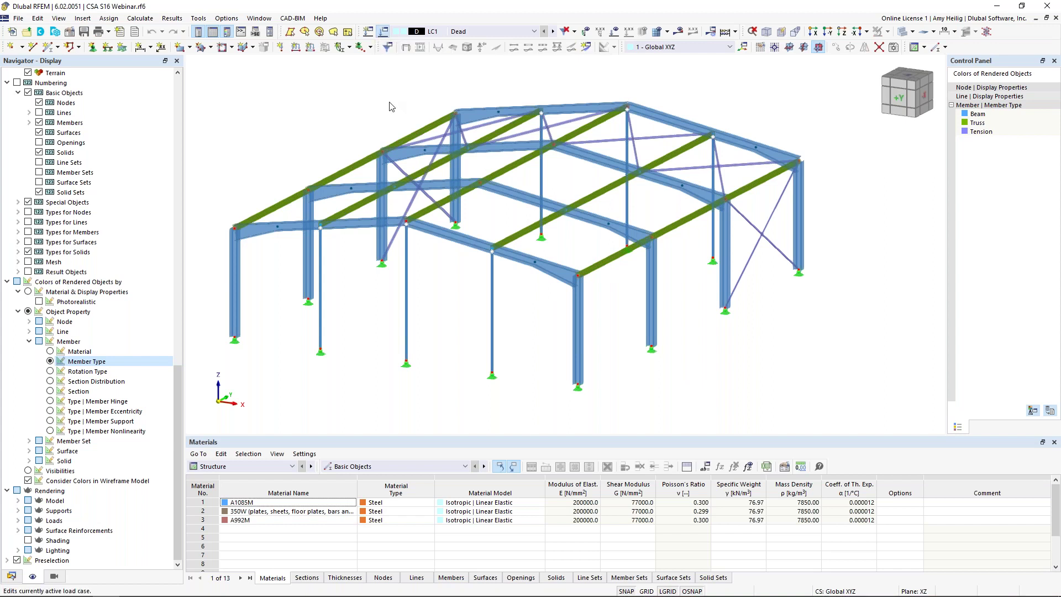
left_click(169, 83)
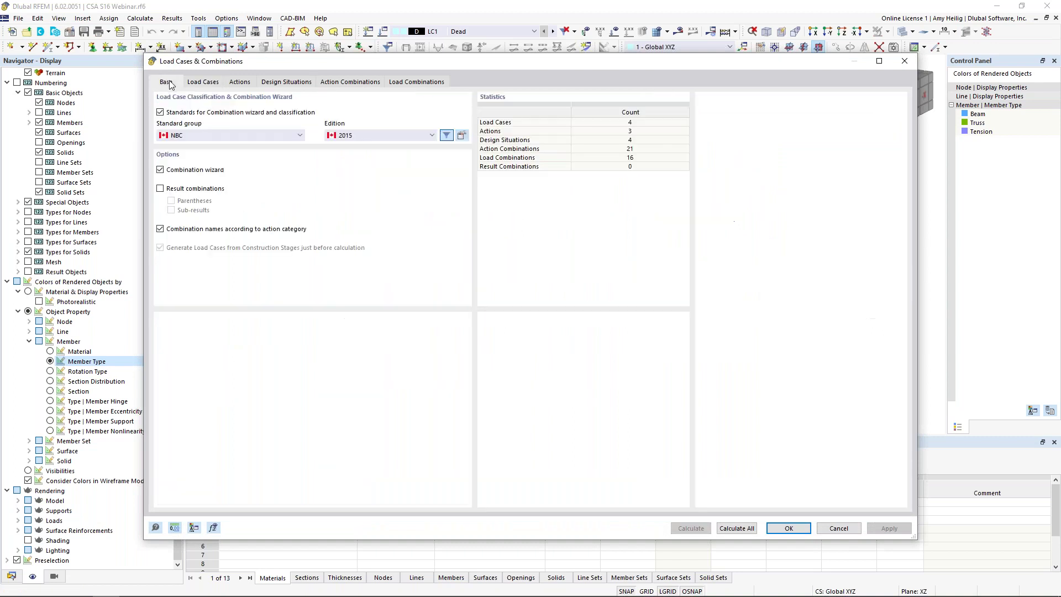
left_click(208, 138)
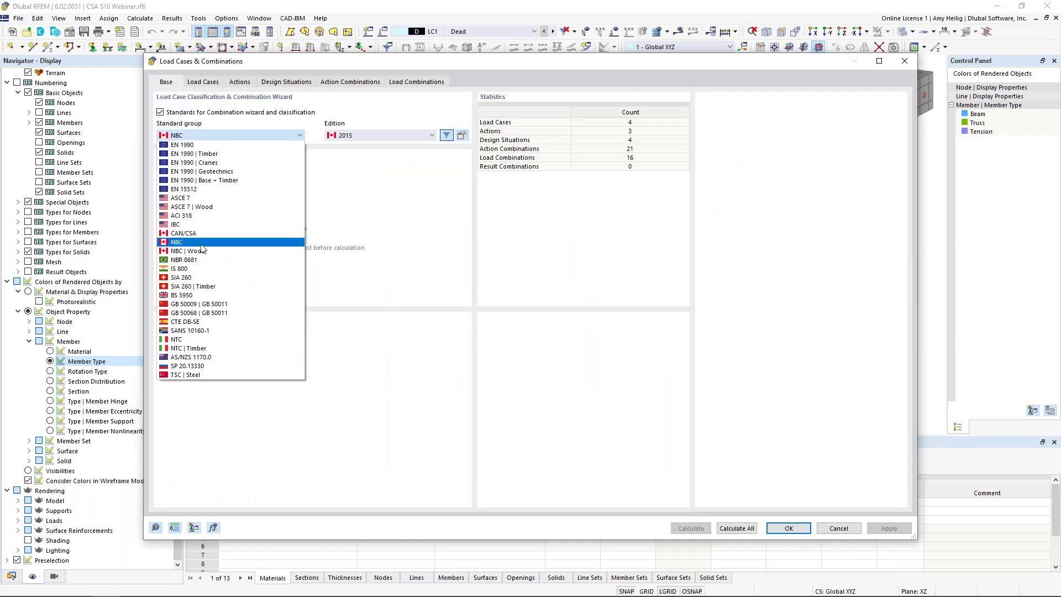
left_click(360, 224)
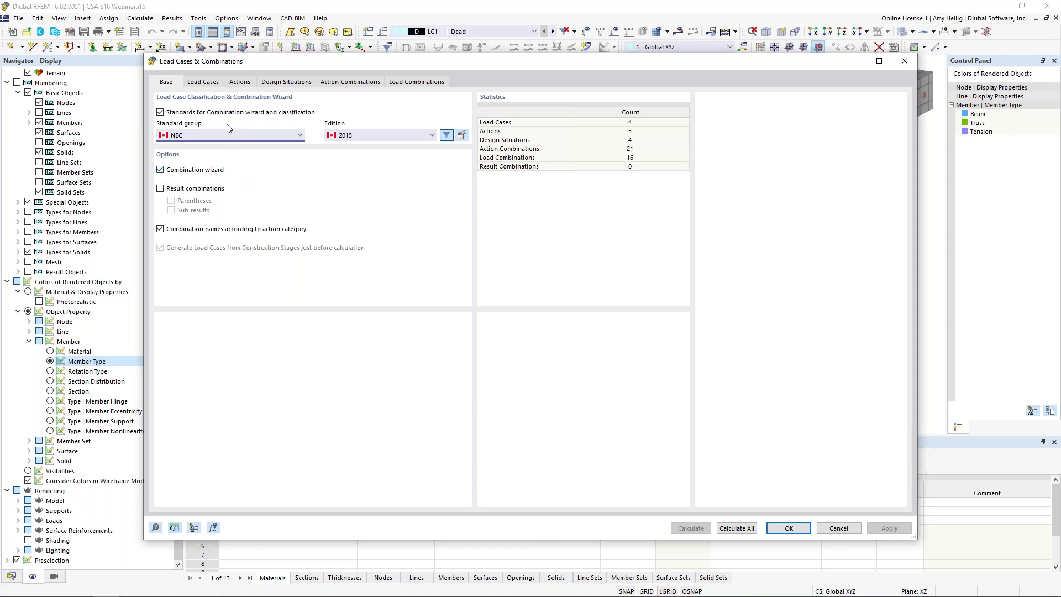
- Review the Dead load case's action category options, keeping Dead load, and examine the Snow, Wind +X and Wind +Y load cases
left_click(205, 82)
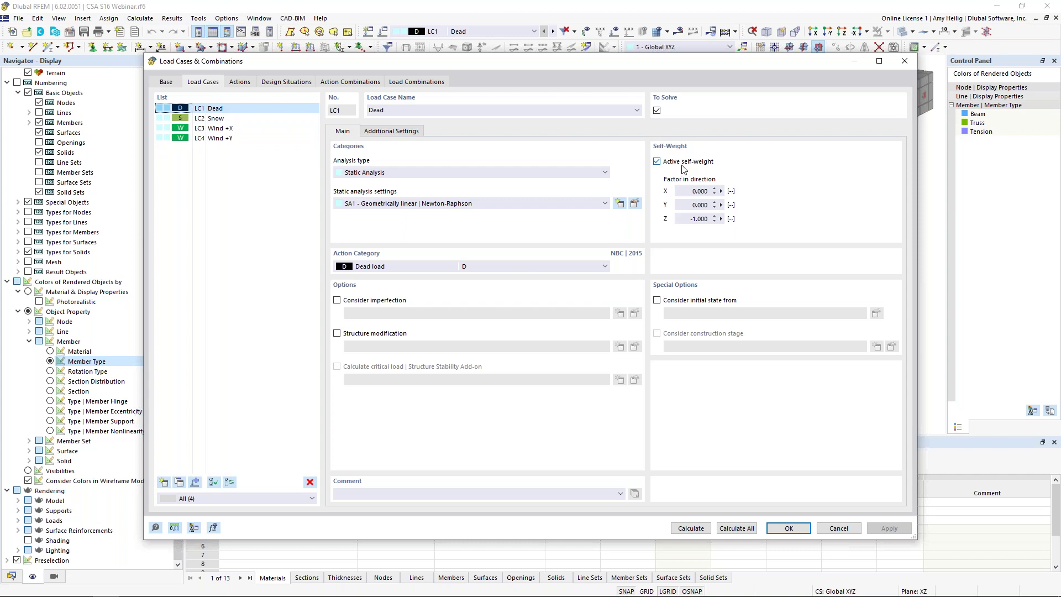
left_click(381, 268)
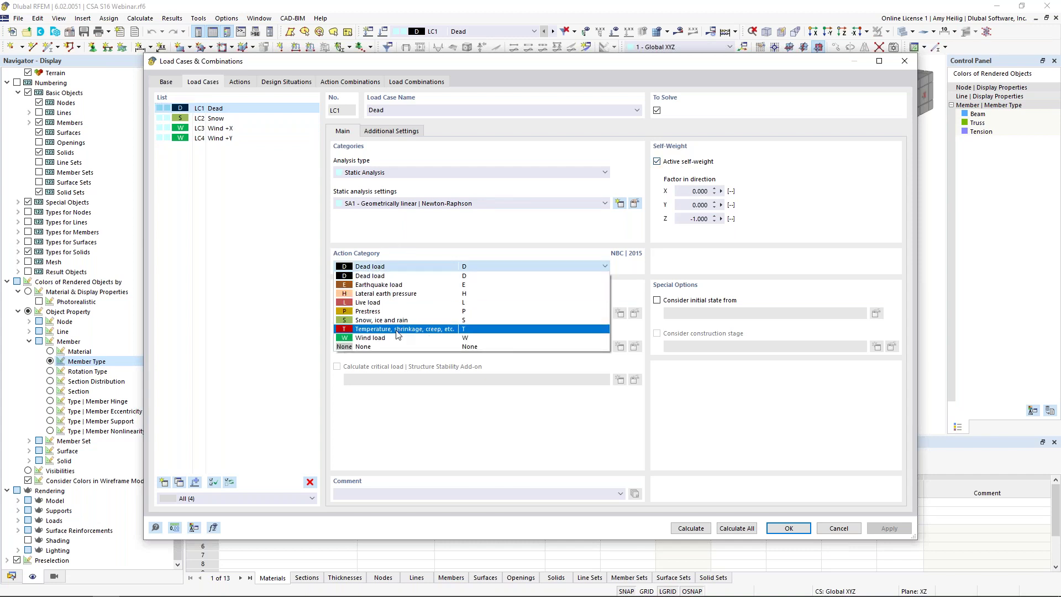
left_click(386, 276)
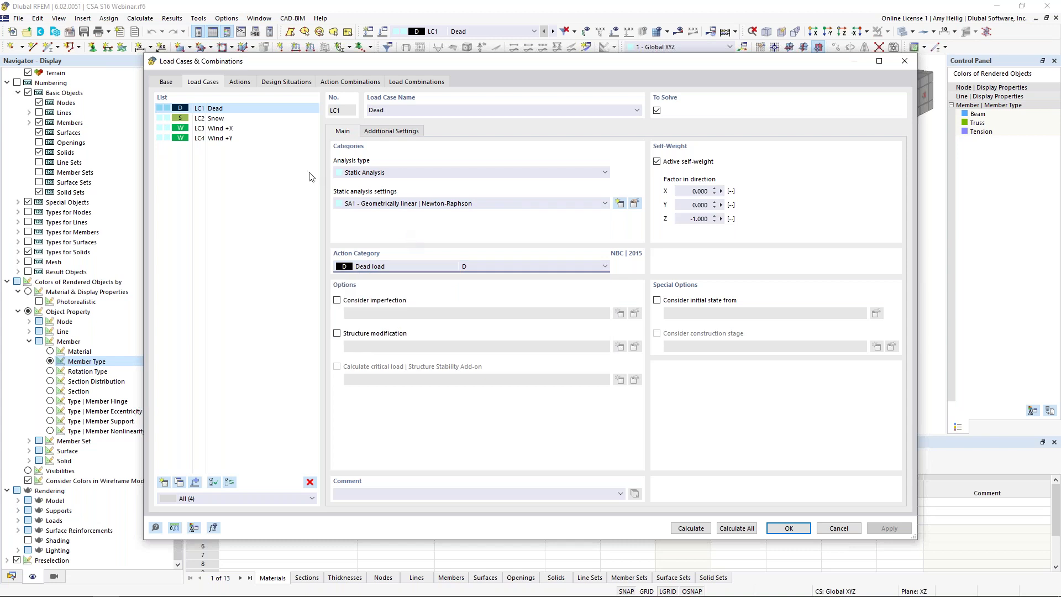
left_click(224, 118)
left_click(224, 128)
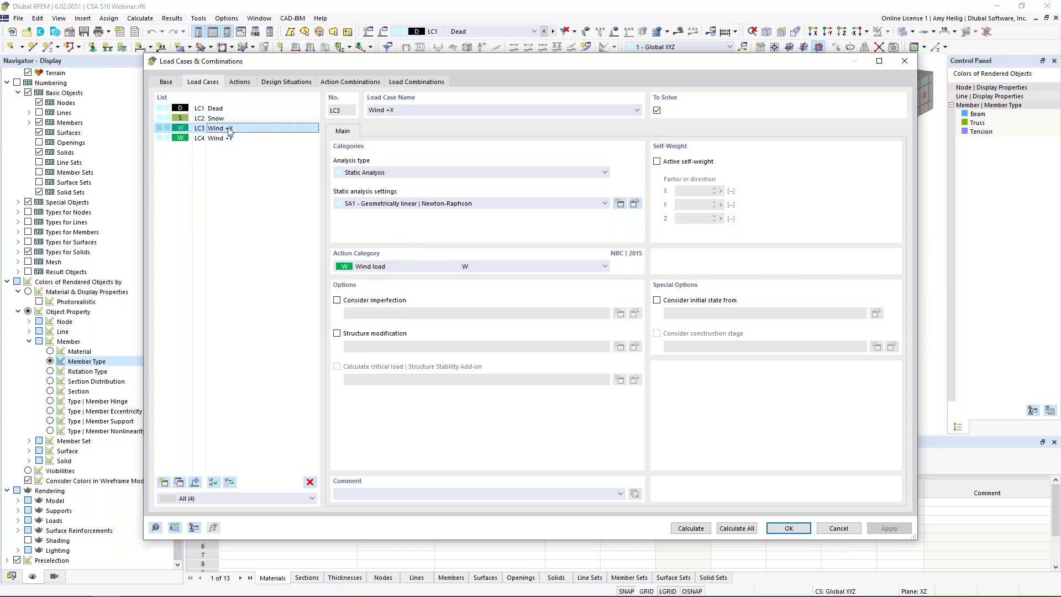
left_click(225, 138)
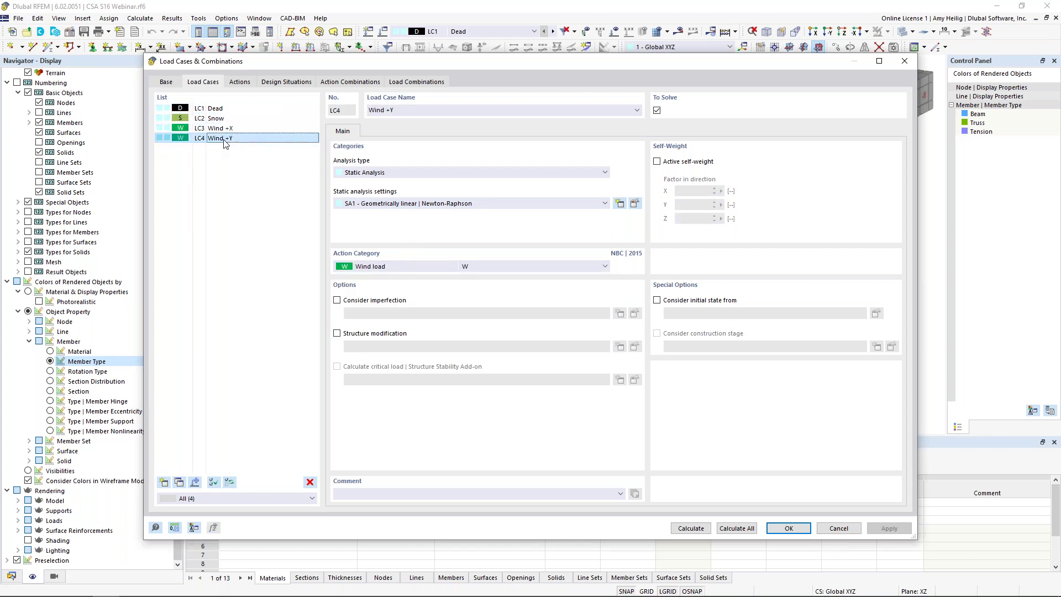
- Review the four design situations, reading the combination rules for Ultimate Limit State and Limit State of Serviceability, Case 3
left_click(274, 84)
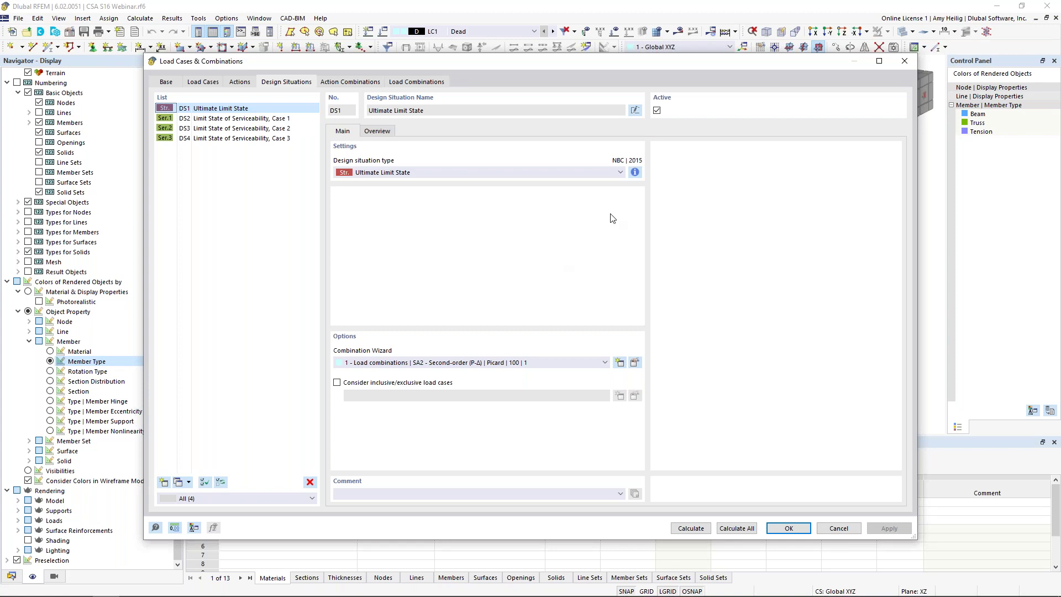
left_click(635, 172)
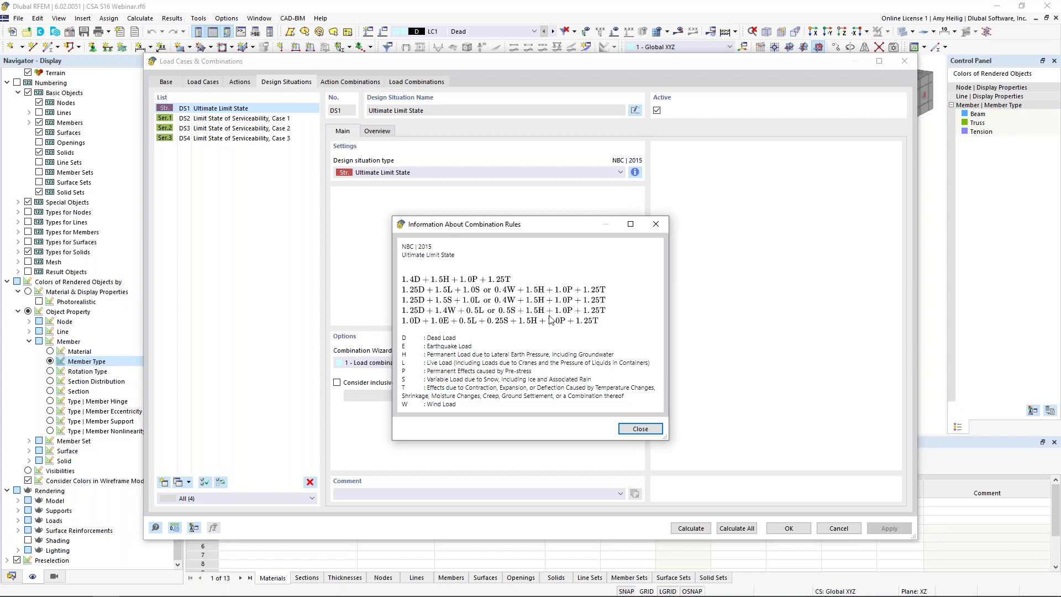
left_click(655, 227)
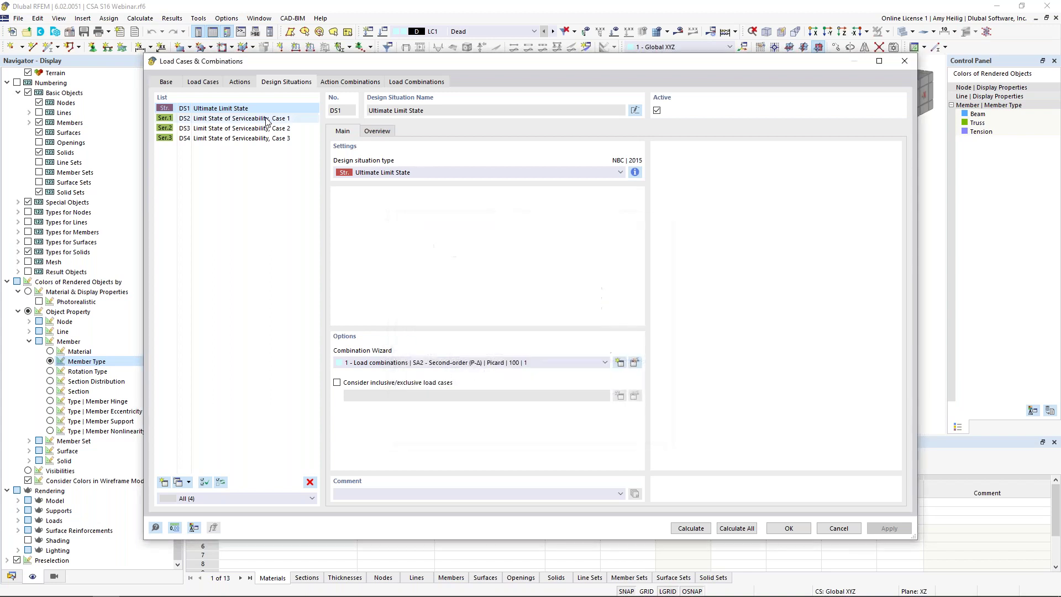
left_click(265, 118)
left_click(264, 128)
left_click(265, 139)
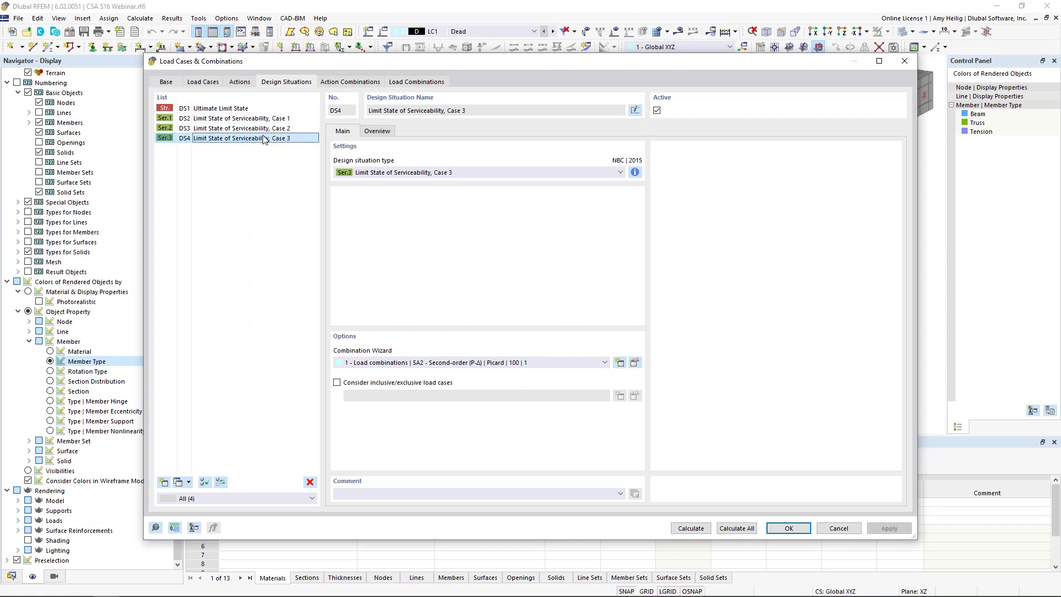
left_click(635, 172)
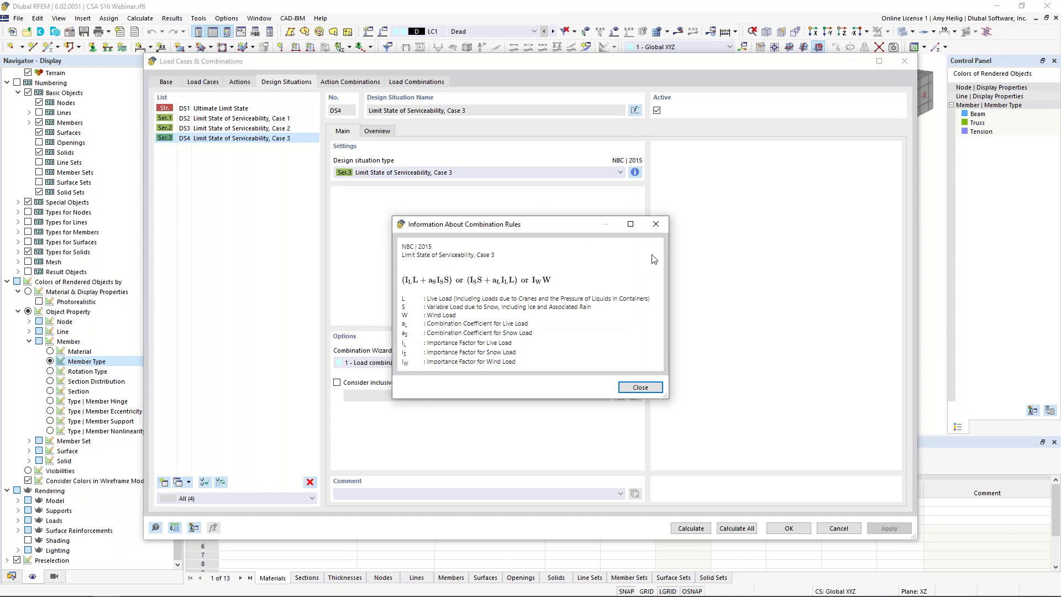
left_click(655, 227)
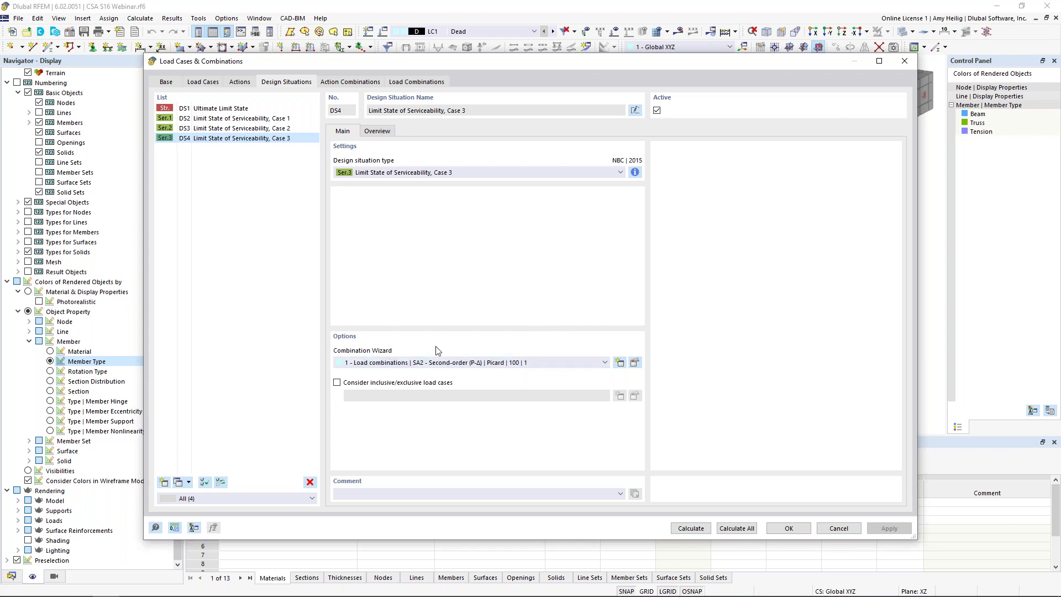
- Inspect the combination wizard's static analysis options, keeping SA2 second-order (P-Δ), and close it without changes
left_click(635, 363)
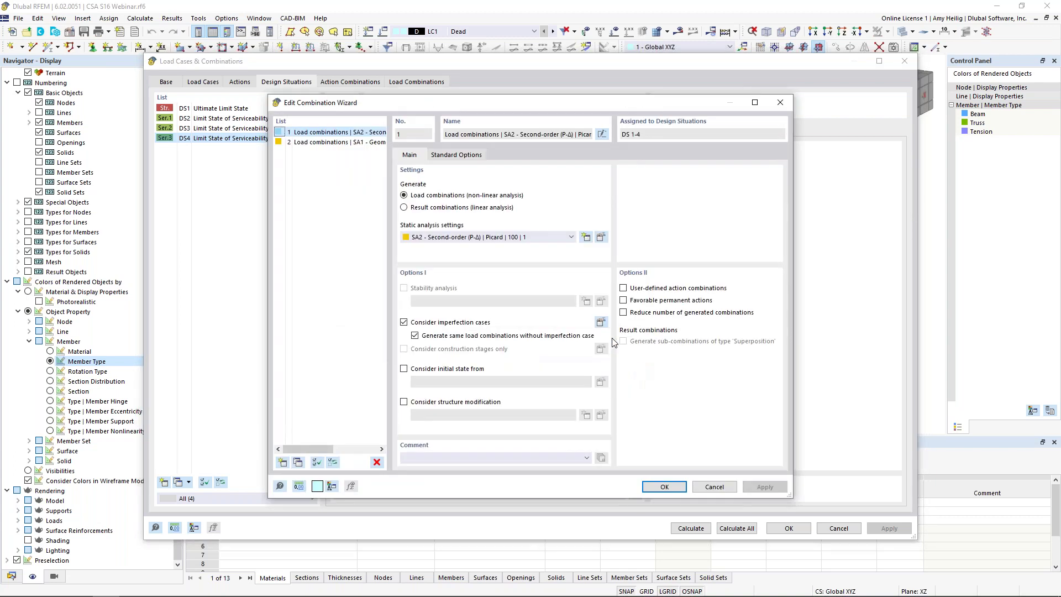
left_click(476, 238)
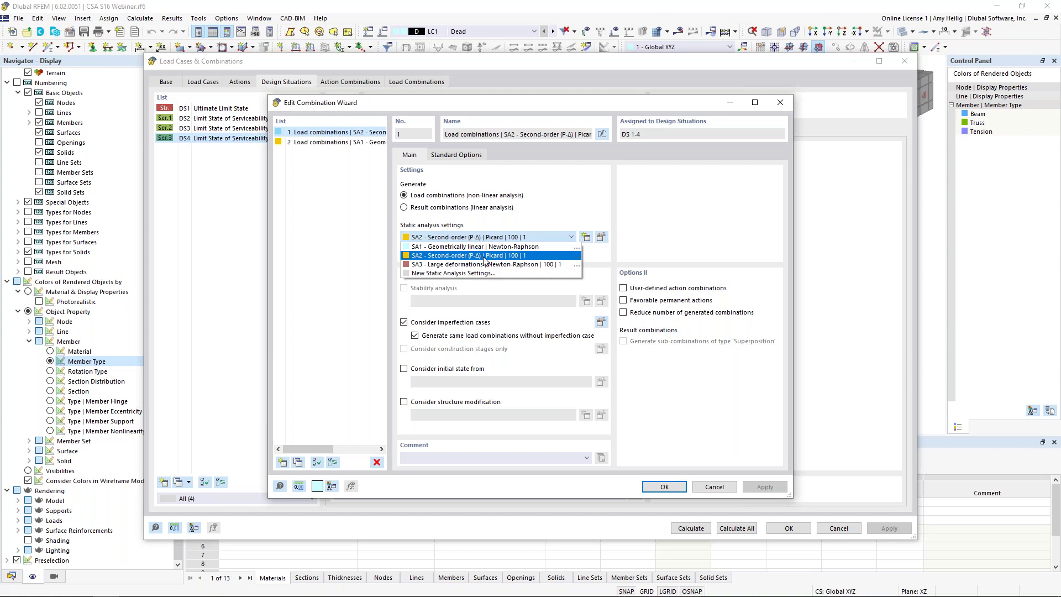
left_click(484, 256)
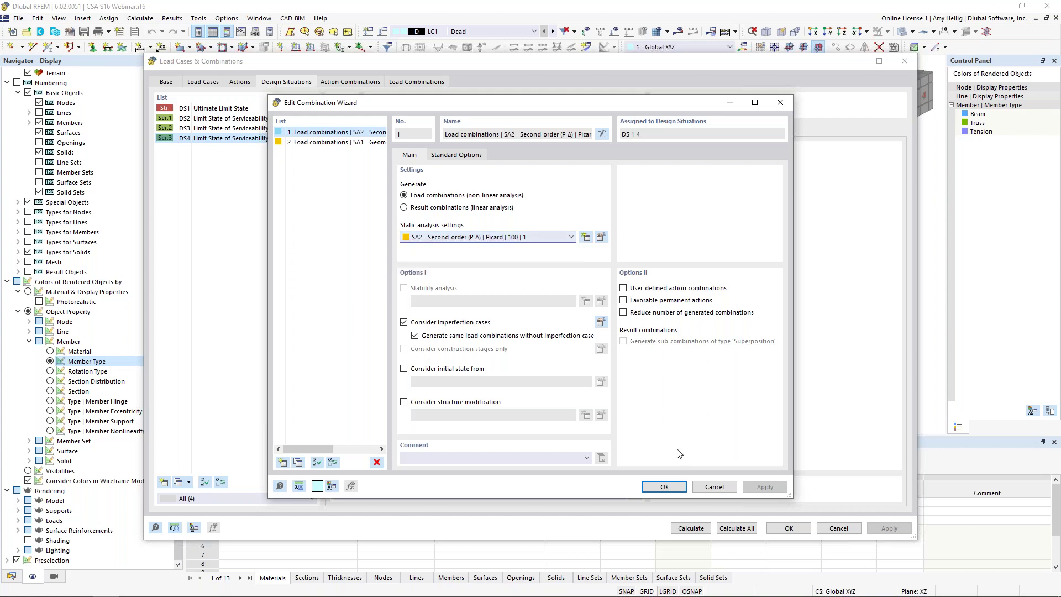
left_click(713, 485)
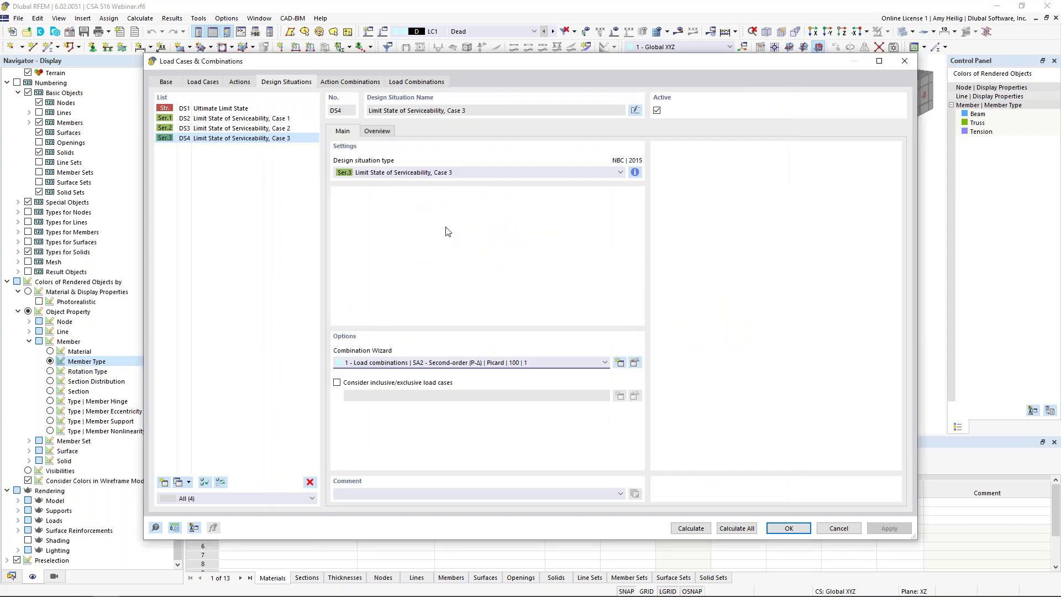
- Review the generated load combinations, including serviceability combination CO9, and close the load cases and combinations settings
left_click(414, 83)
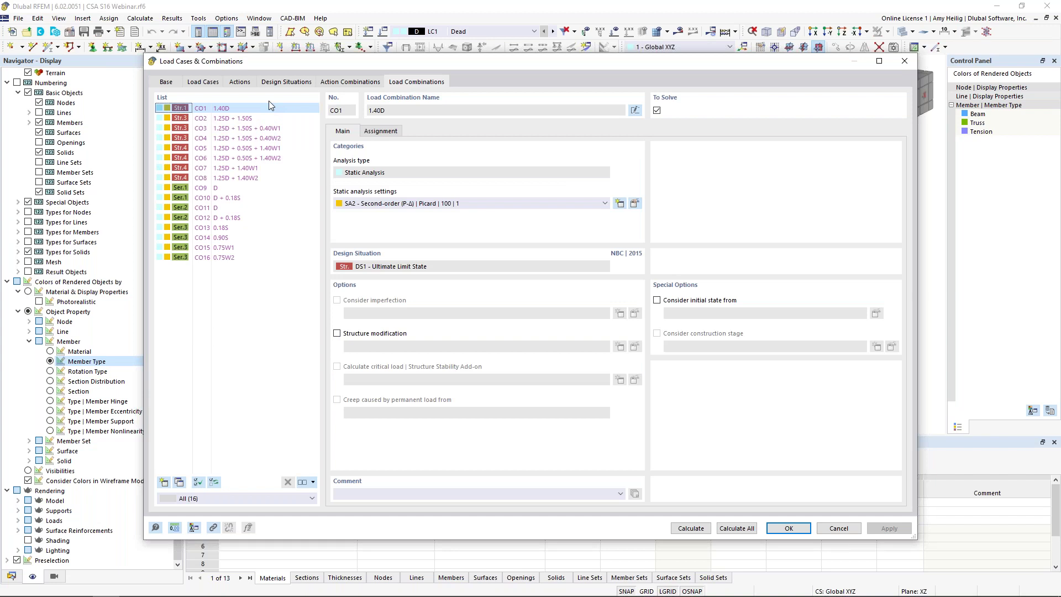
left_click(221, 188)
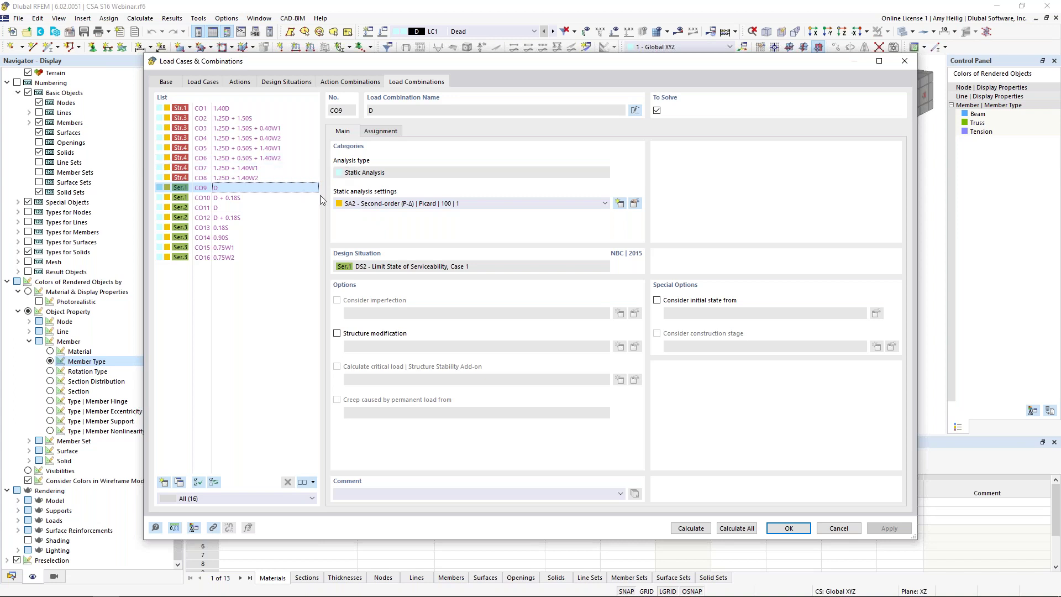
left_click(787, 528)
- Make LC1 Dead the active load case and display its loads on the frame model
scroll(646, 257, "down", 2)
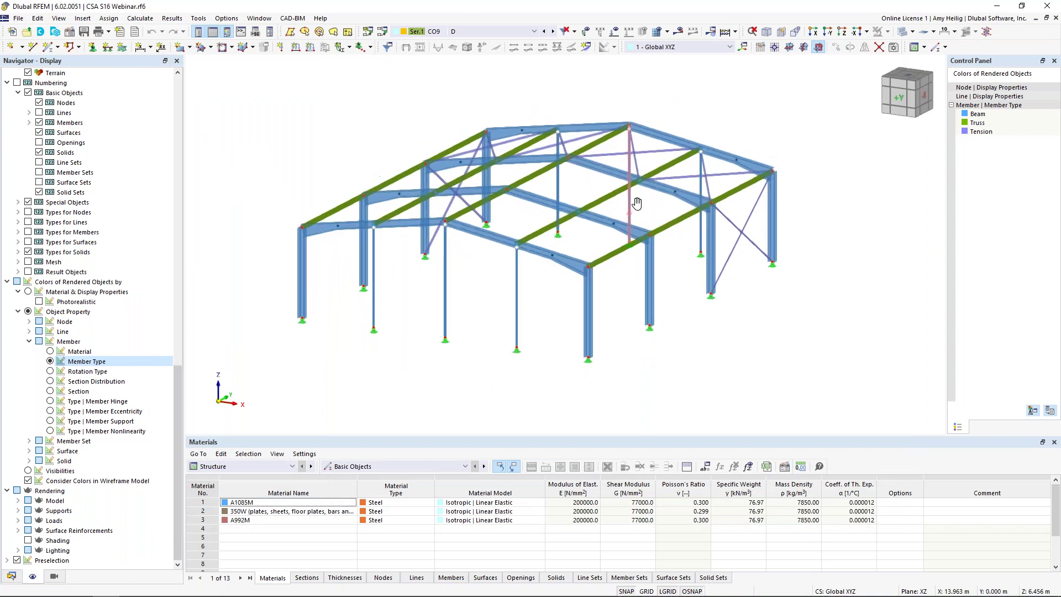
left_click(505, 33)
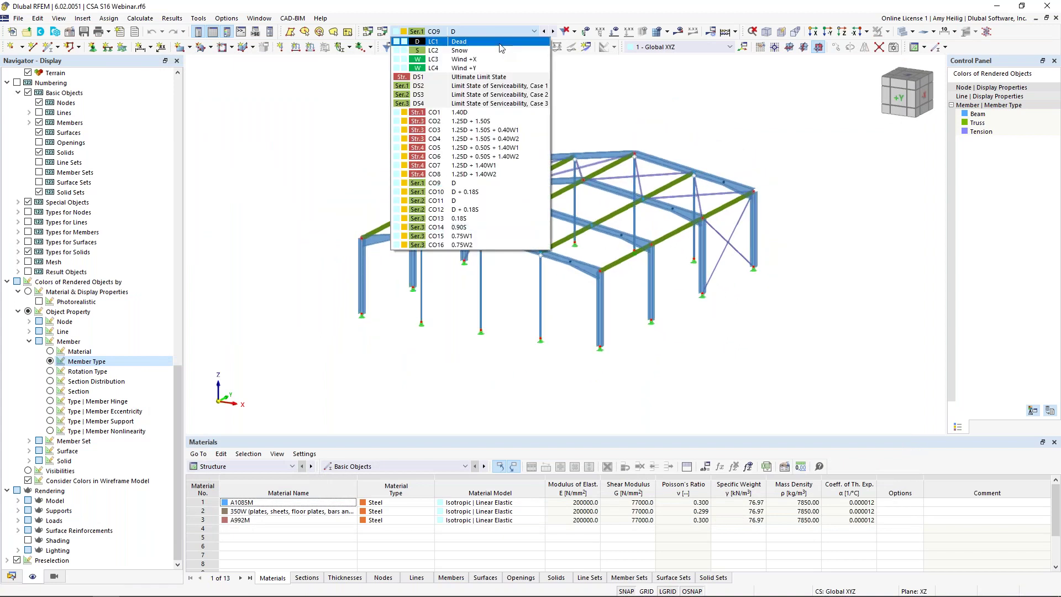
left_click(500, 47)
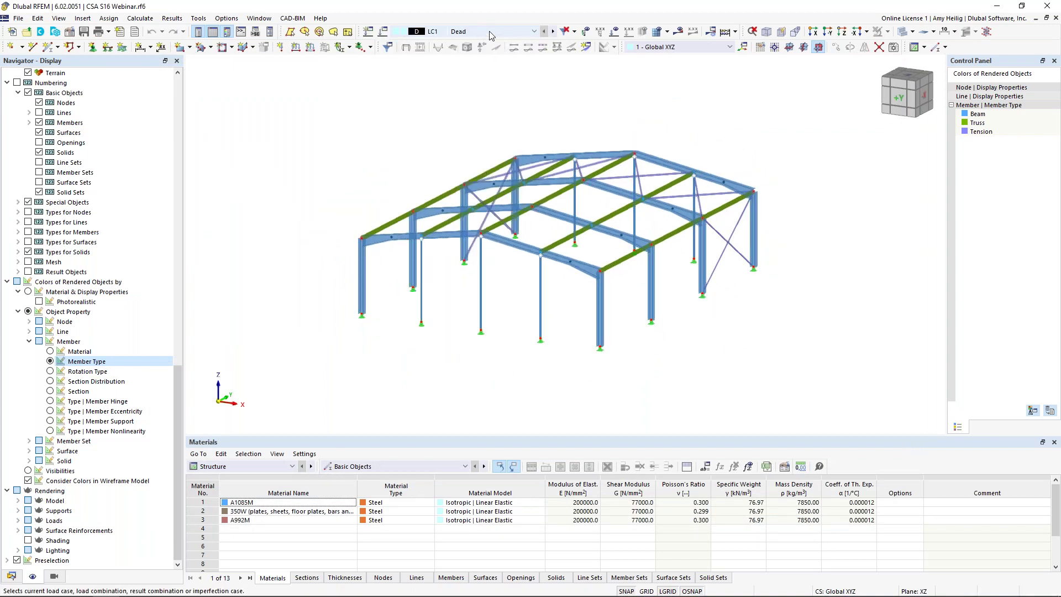
left_click(615, 33)
middle_click_drag(807, 176, 766, 177)
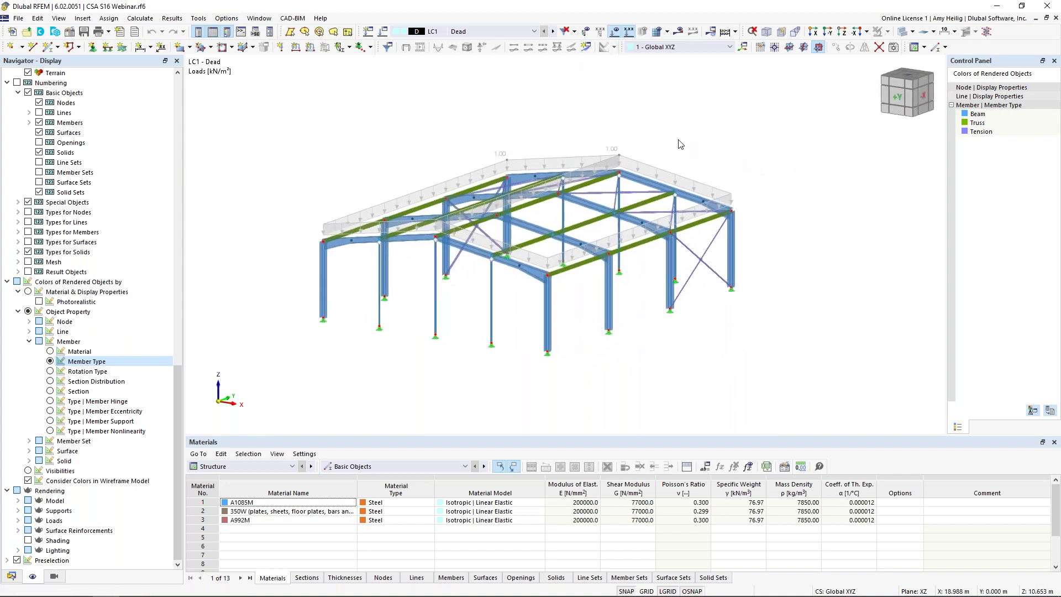
- List the load wizard entries for member loads from area load in the model's data tree
left_click(11, 576)
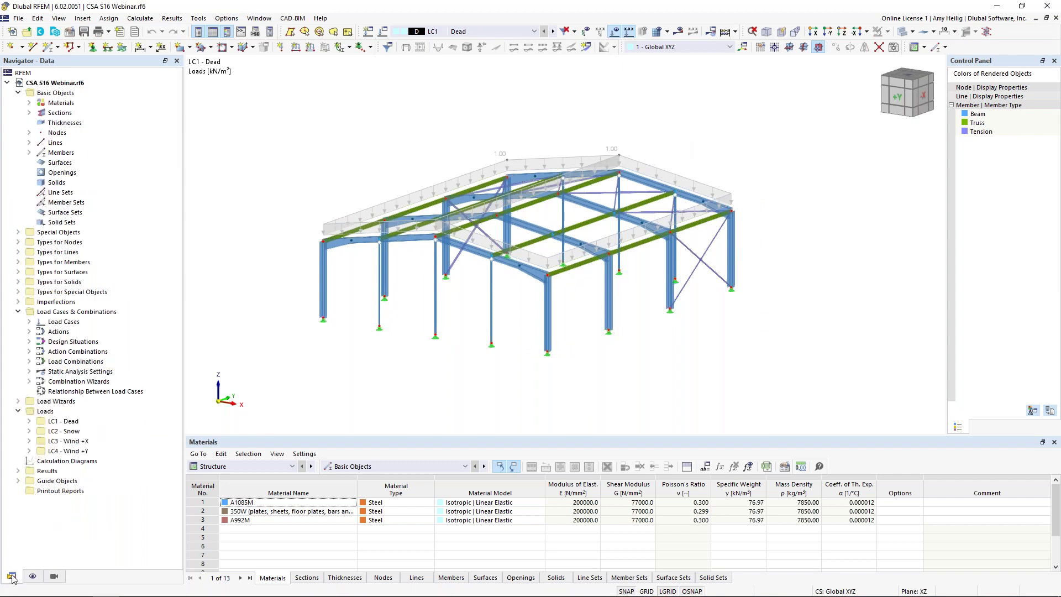
left_click(18, 401)
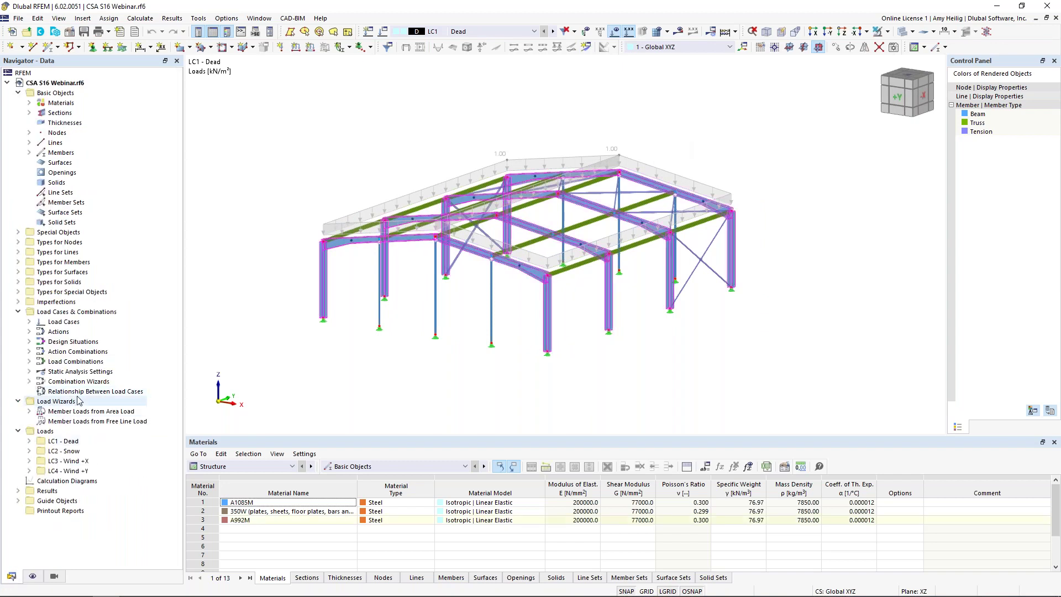
left_click(28, 412)
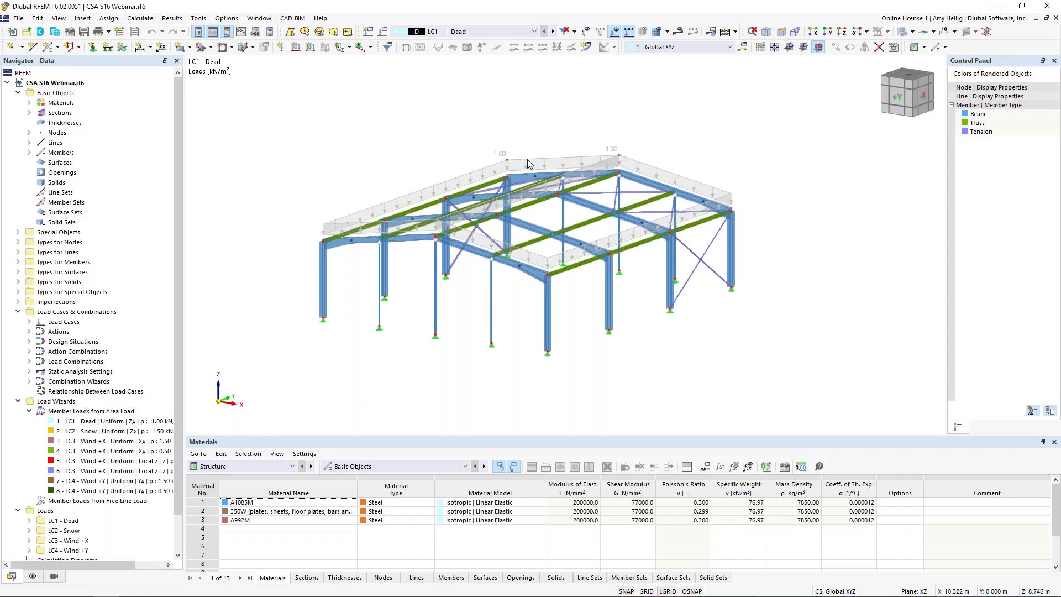
- Open the LC1 Dead area load wizard and review its load parameters and boundary geometry against the roof planes
scroll(529, 165, "up", 2)
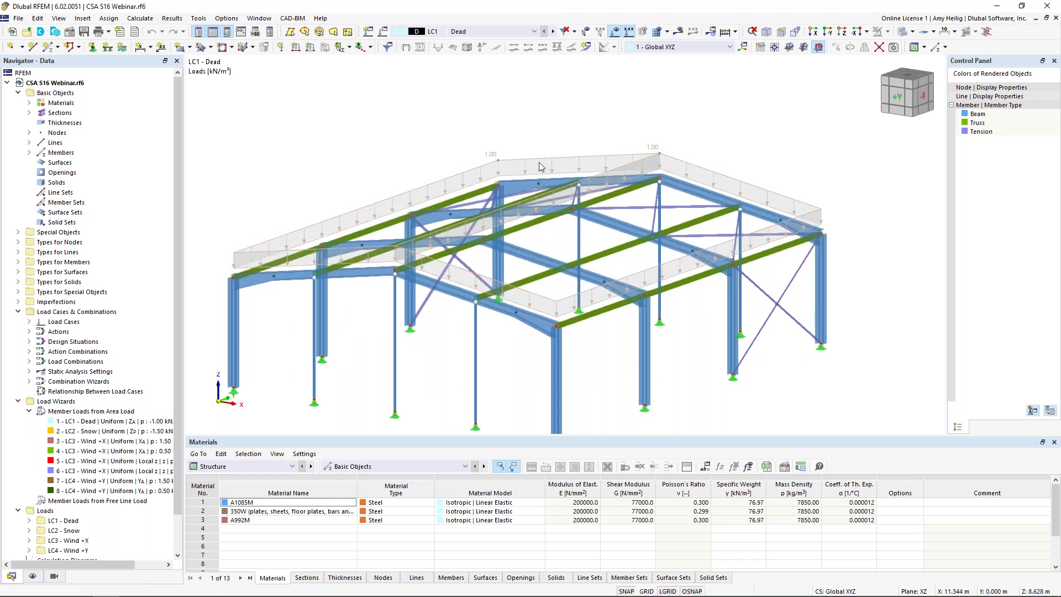
double_click(526, 164)
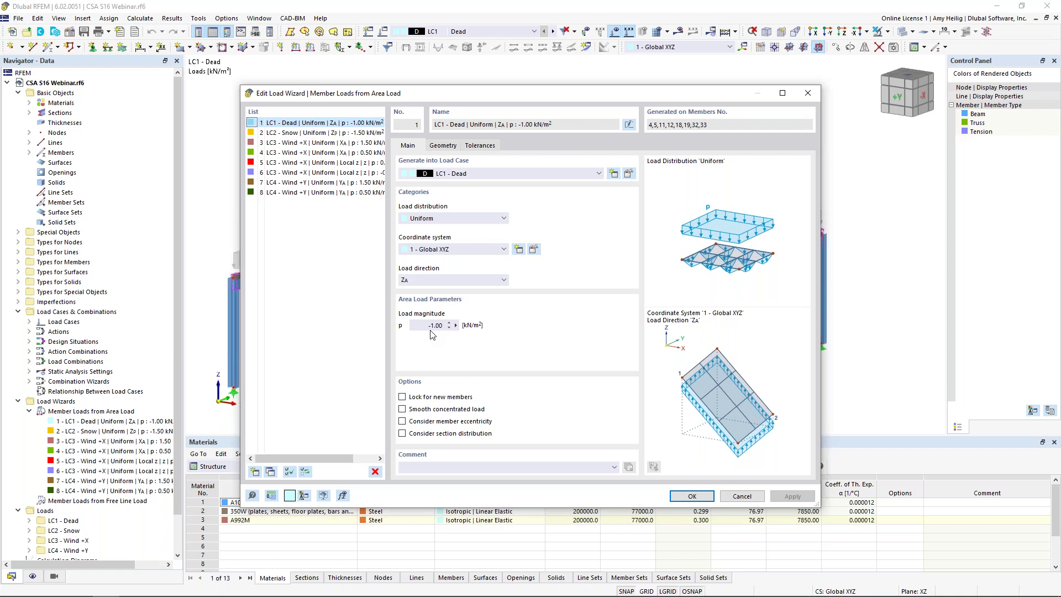
left_click(444, 145)
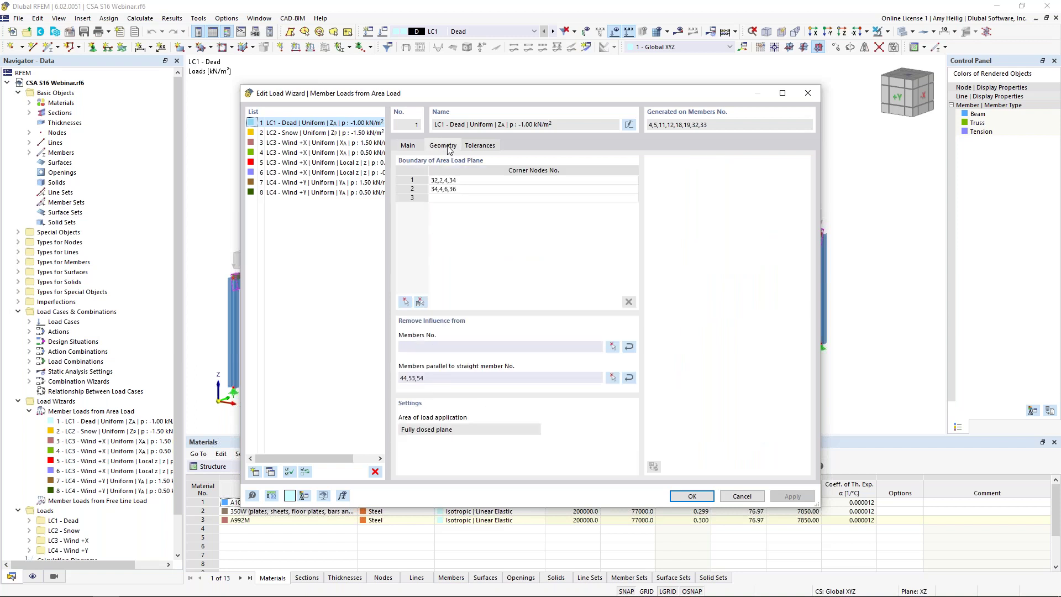
left_click_drag(482, 95, 488, 336)
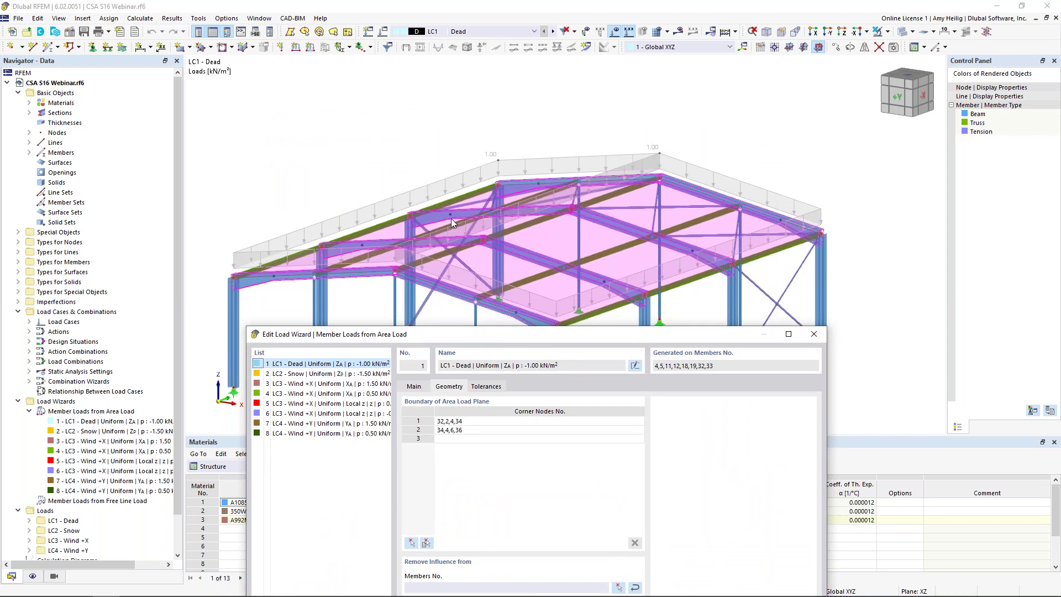
left_click_drag(572, 341, 587, 116)
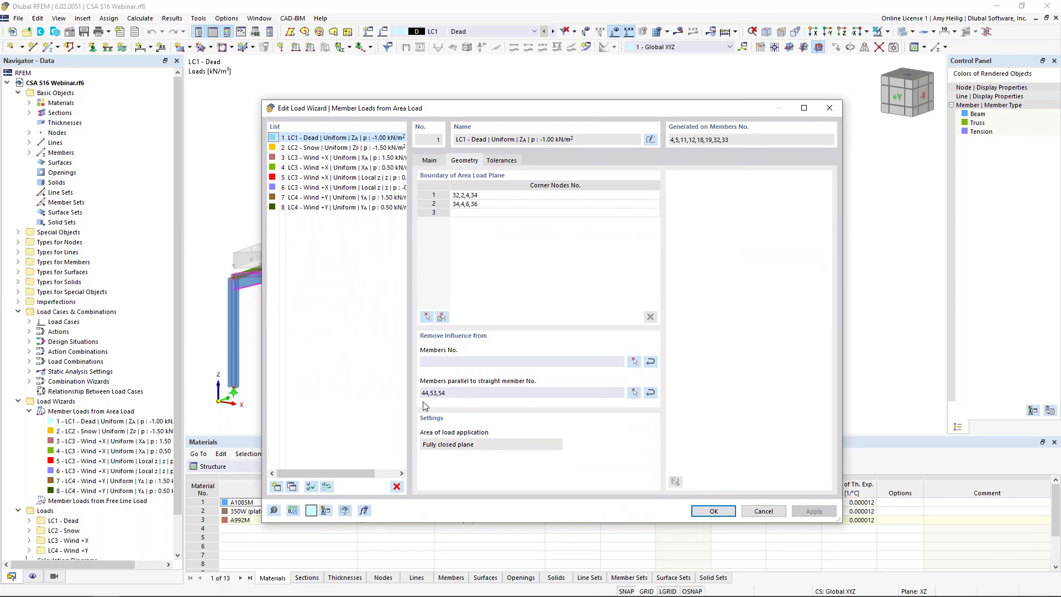
- Check which members are excluded from the dead area load in the model, and close the load wizard without changes
left_click(634, 392)
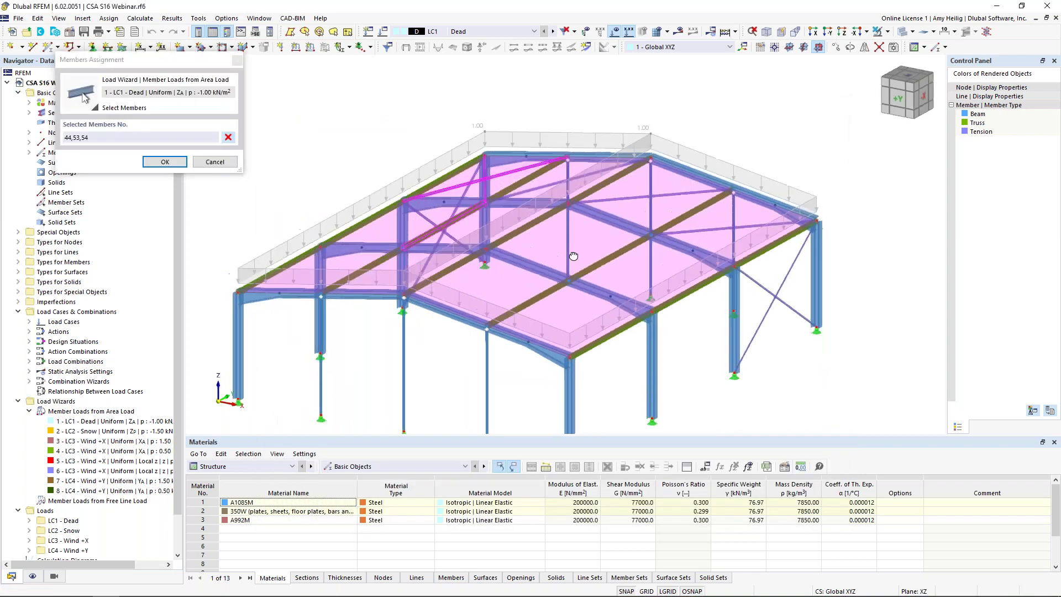
left_click(221, 162)
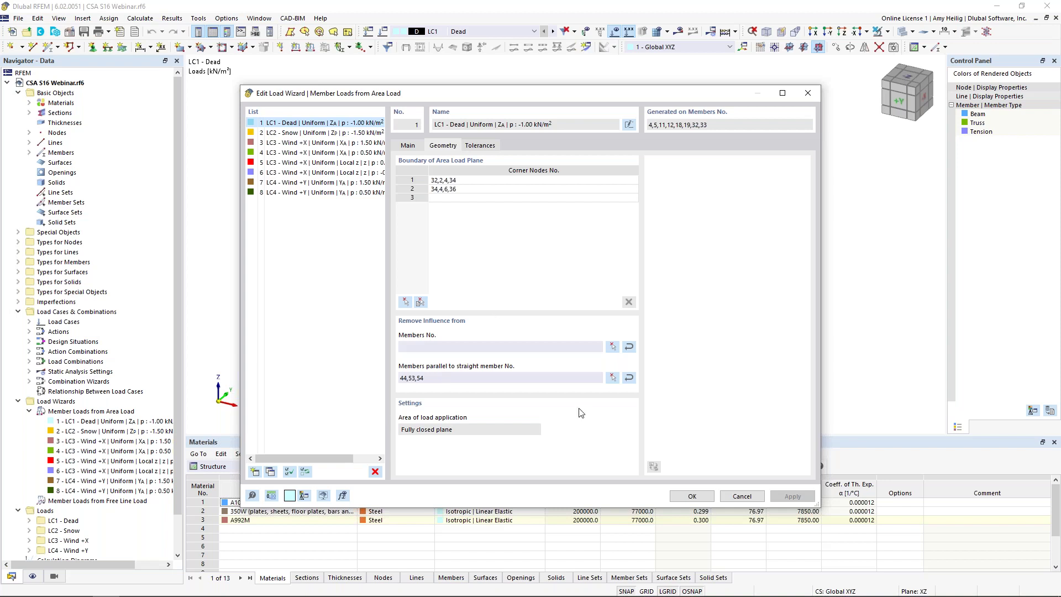
left_click(742, 495)
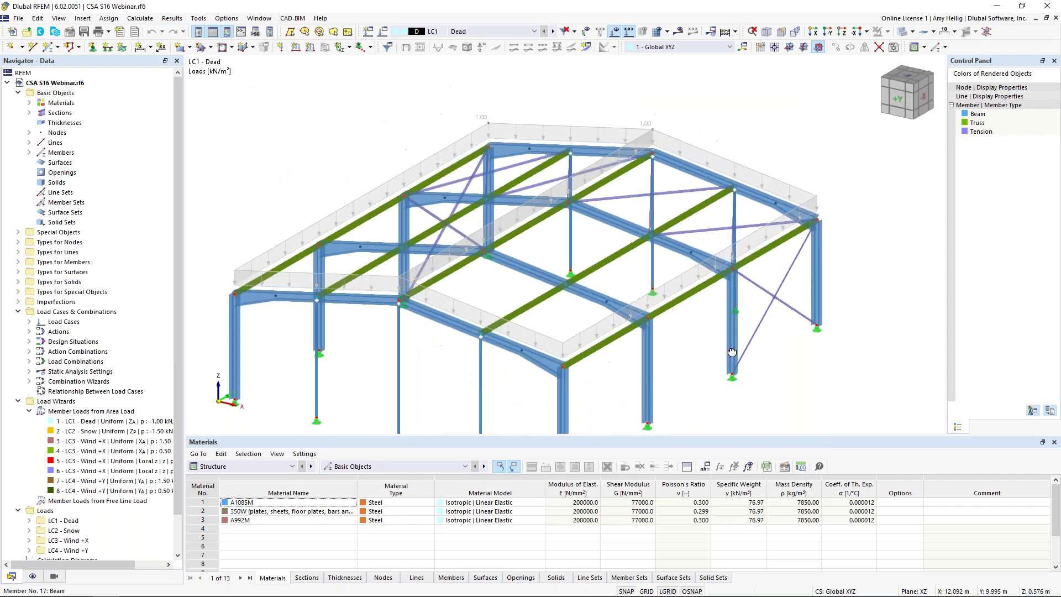
- Display LC1's generated member loads separately to inspect their distribution on the frames, and restore the area load display
middle_click_drag(732, 352, 584, 187)
right_click(521, 166)
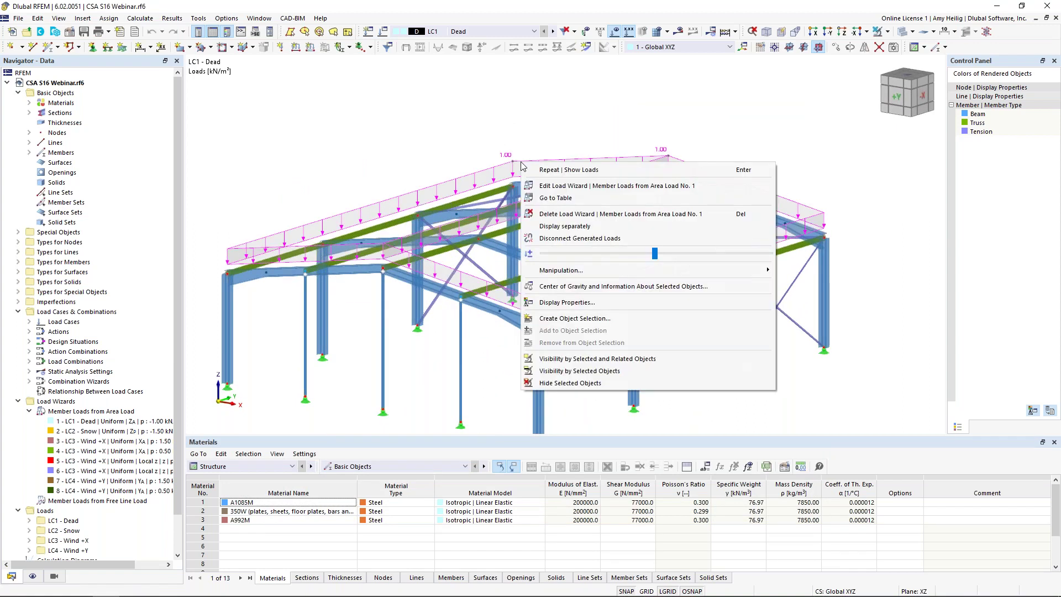
left_click(555, 226)
middle_click_drag(558, 231, 730, 348)
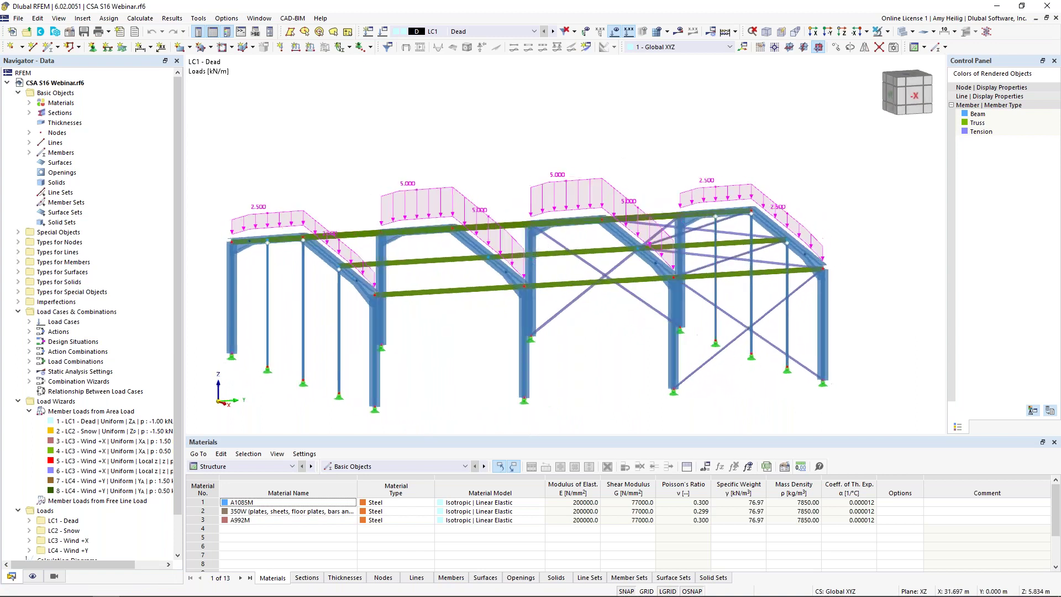
scroll(608, 301, "down", 2)
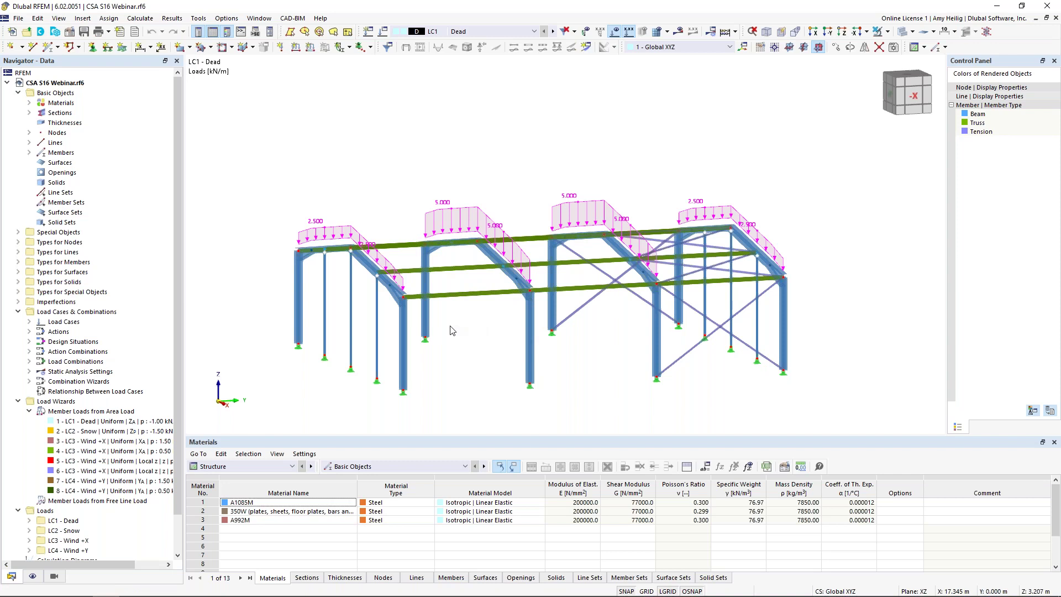
middle_click_drag(477, 343, 483, 119, "ctrl")
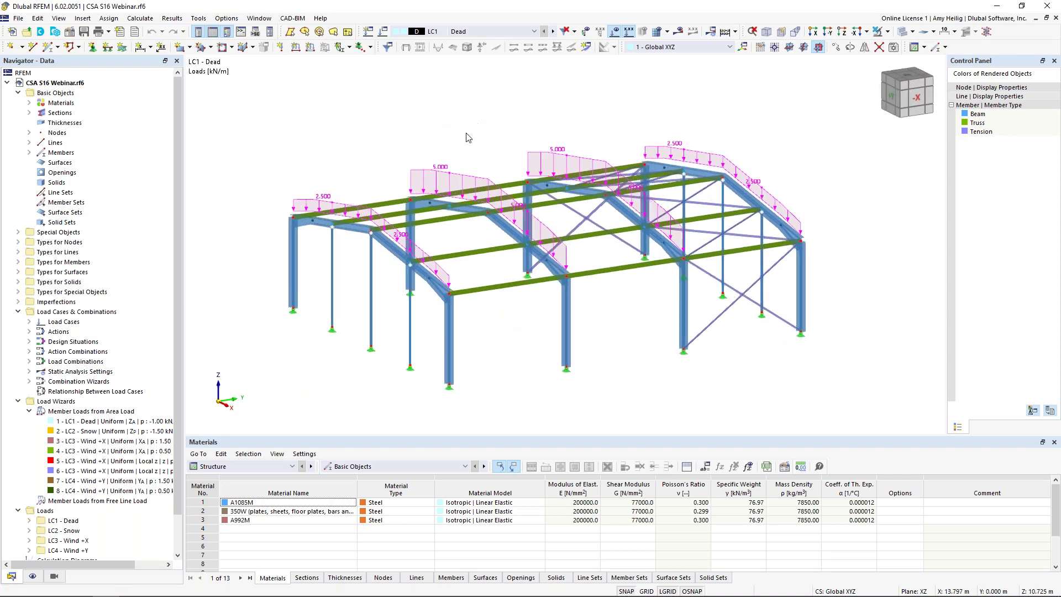
right_click(441, 171)
left_click(478, 234)
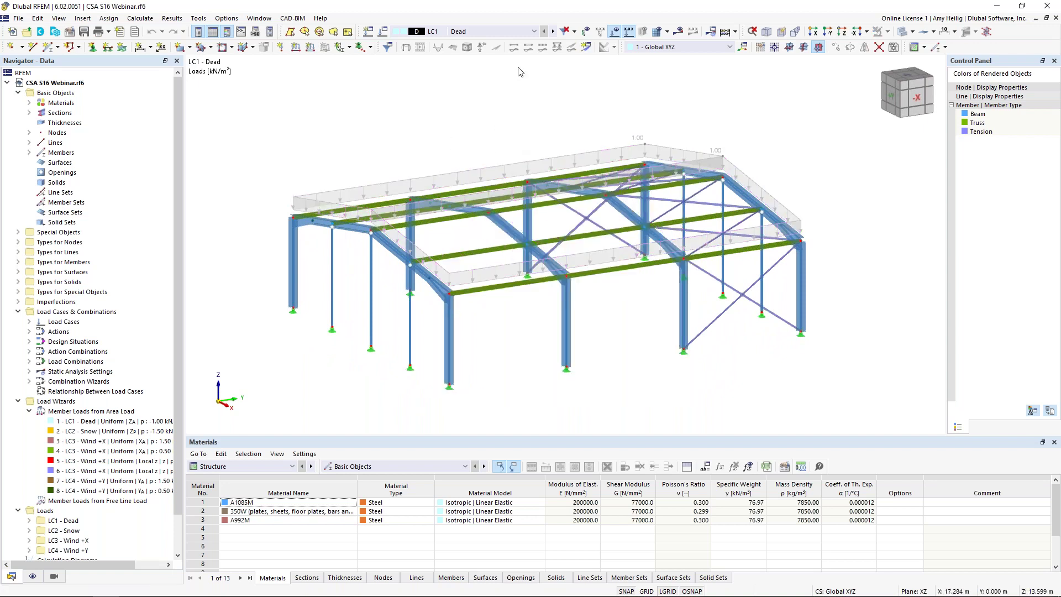
- Activate load case LC2 Snow, review its area load wizard's direction and magnitude settings, and close it without changes
left_click(552, 32)
middle_click_drag(514, 174, 543, 180, "ctrl")
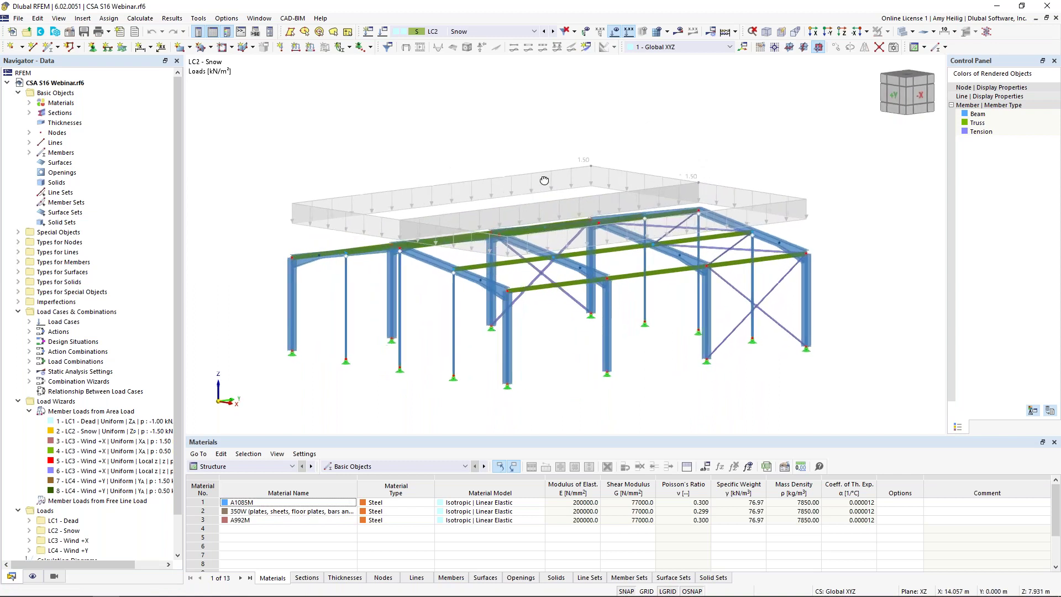
double_click(584, 168)
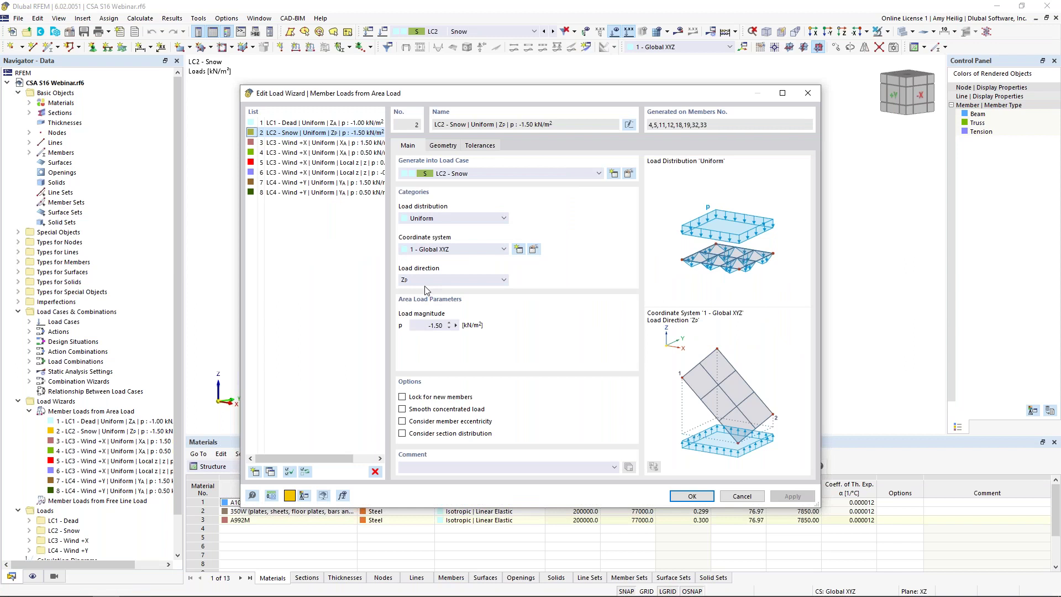
left_click_drag(503, 94, 510, 117)
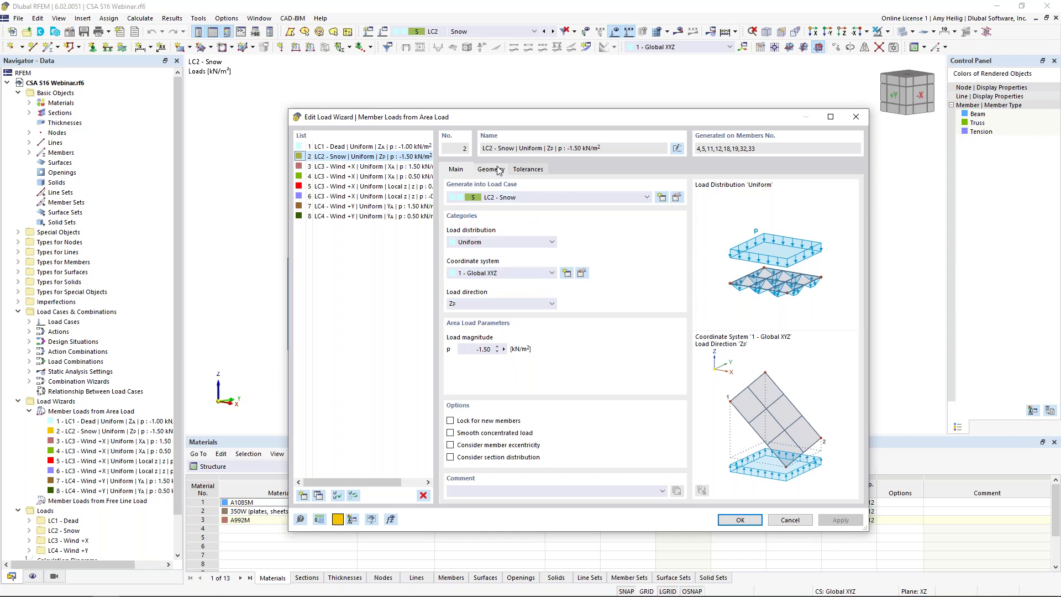
left_click(779, 522)
- Display the snow load wizard's generated member loads separately to inspect them, and return to the area load display
right_click(541, 177)
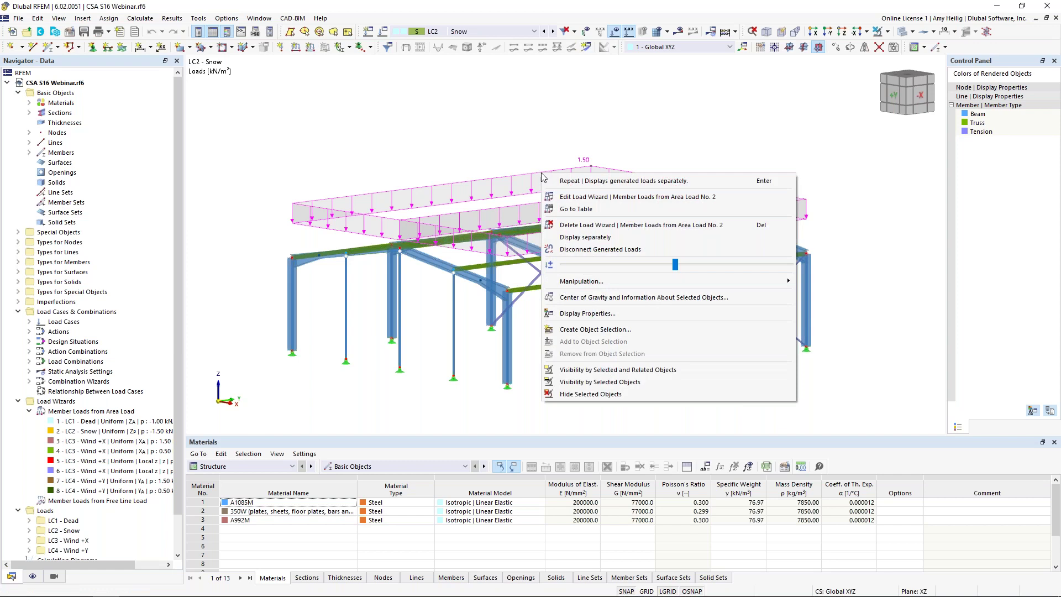
left_click(586, 239)
middle_click_drag(580, 271, 426, 224, "ctrl")
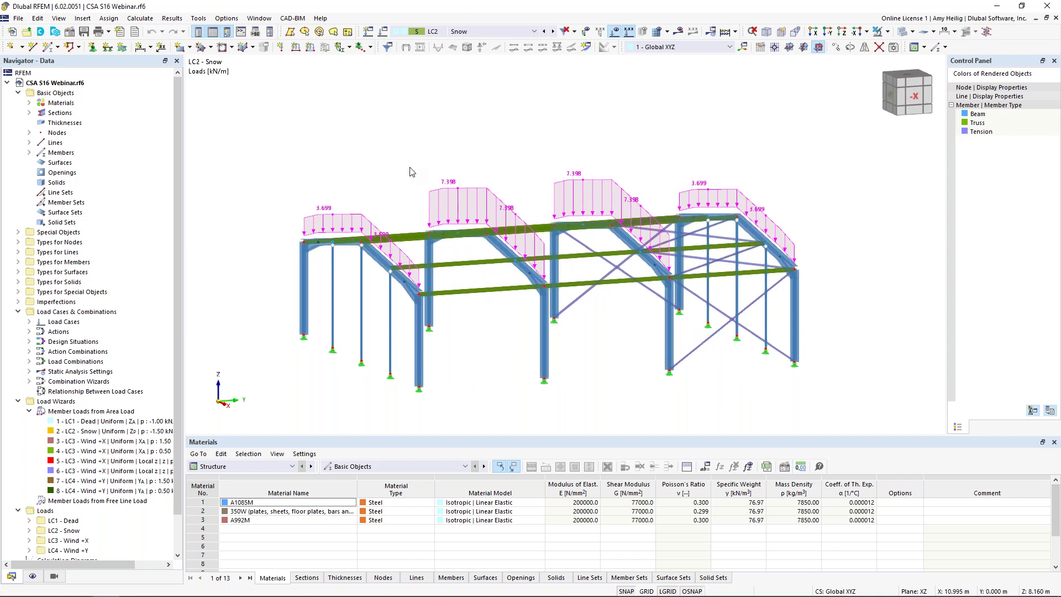
right_click(473, 189)
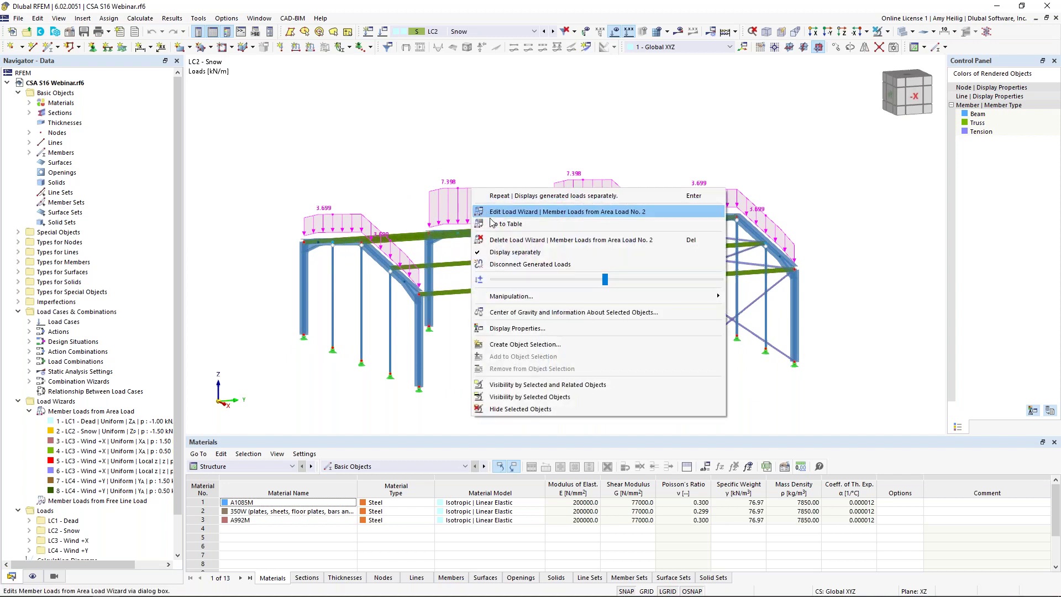
left_click(497, 252)
- Activate load case LC3 Wind +X and examine its area loads on the walls and roof
left_click(552, 32)
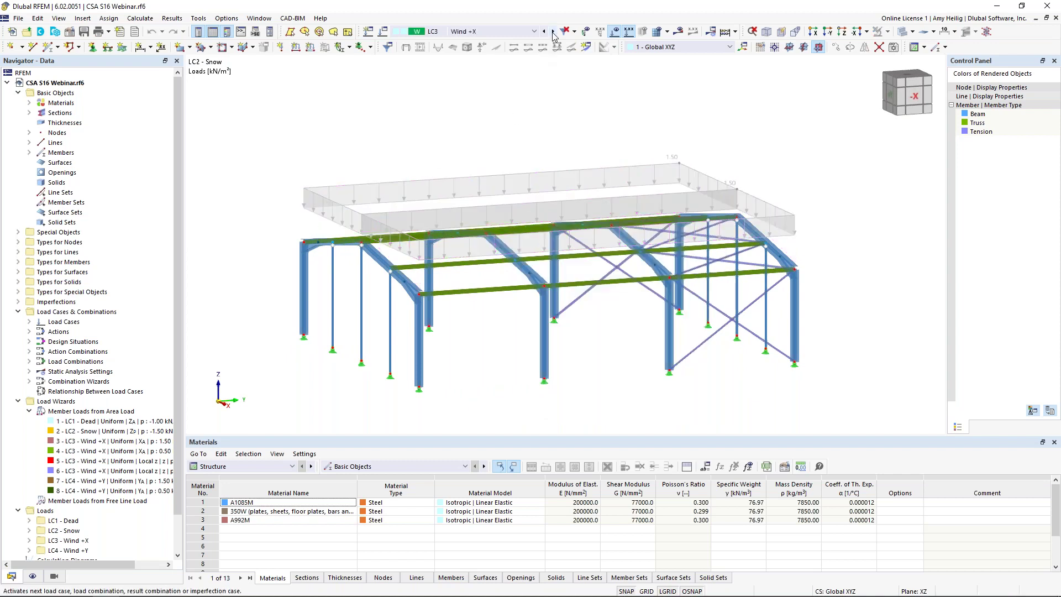
middle_click_drag(410, 156, 562, 133, "ctrl")
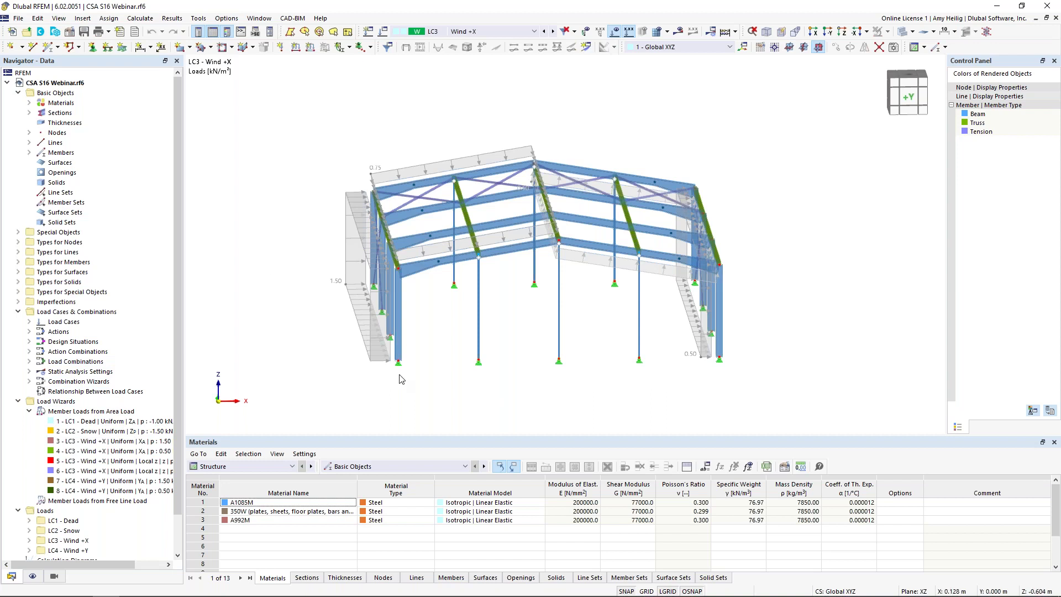
middle_click_drag(399, 379, 470, 382, "ctrl")
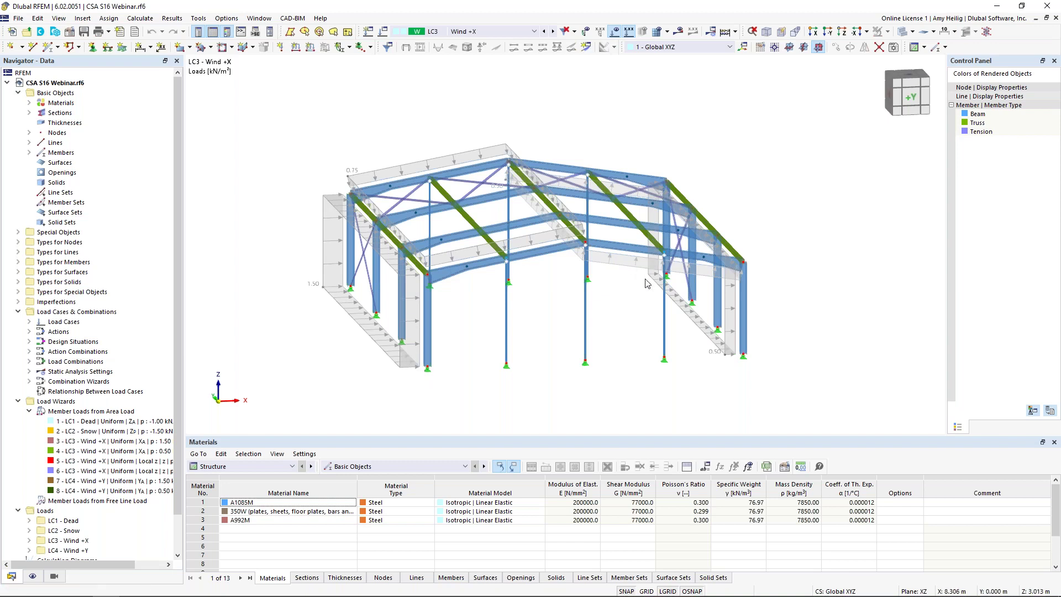
- Display LC3's generated wind member loads separately to examine them, and switch back to the area load display
right_click(410, 368)
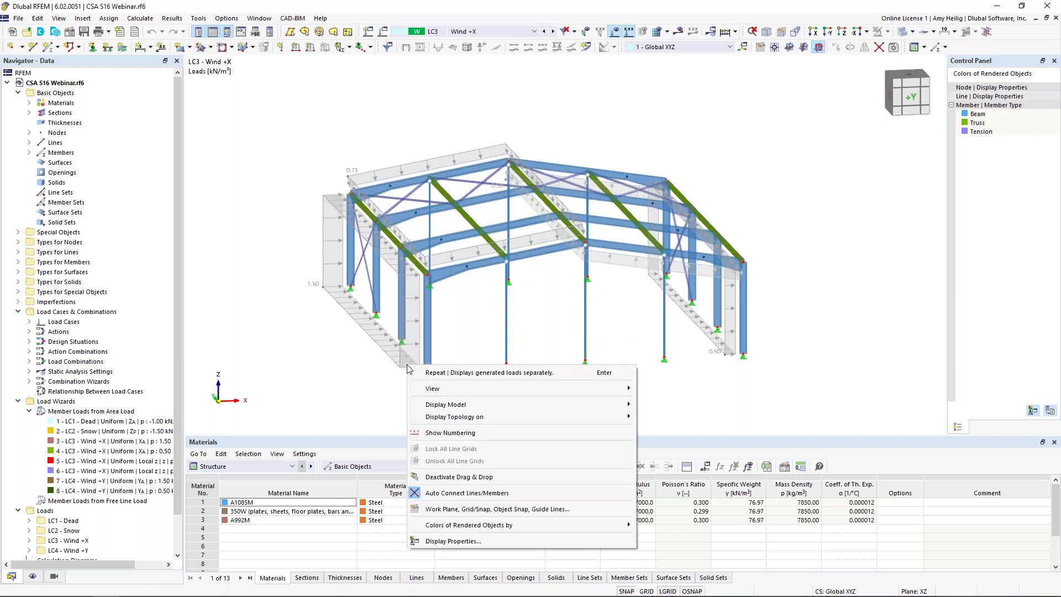
key("Escape")
right_click(408, 361)
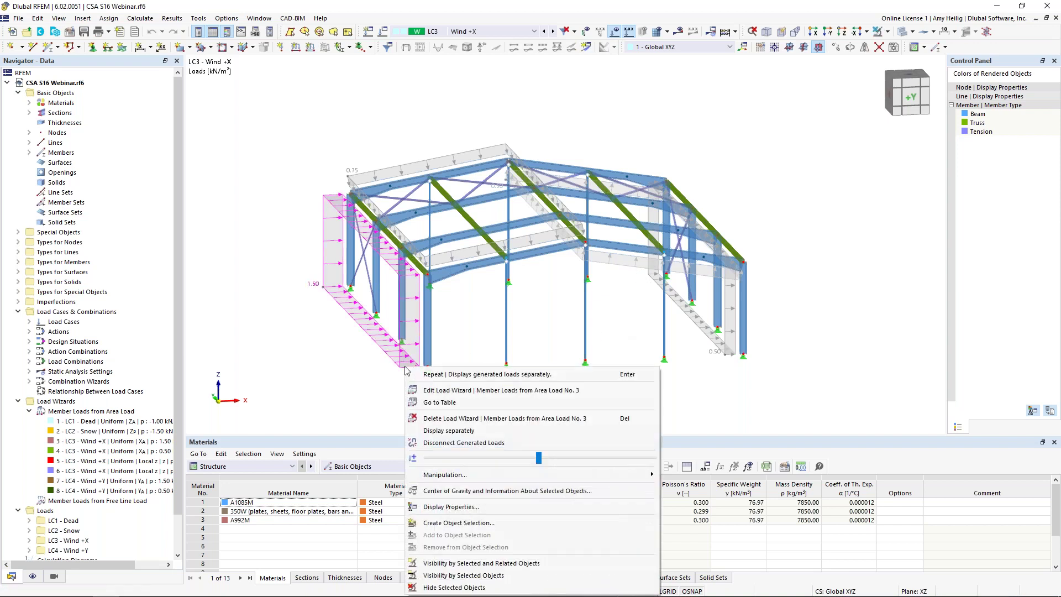
left_click(443, 431)
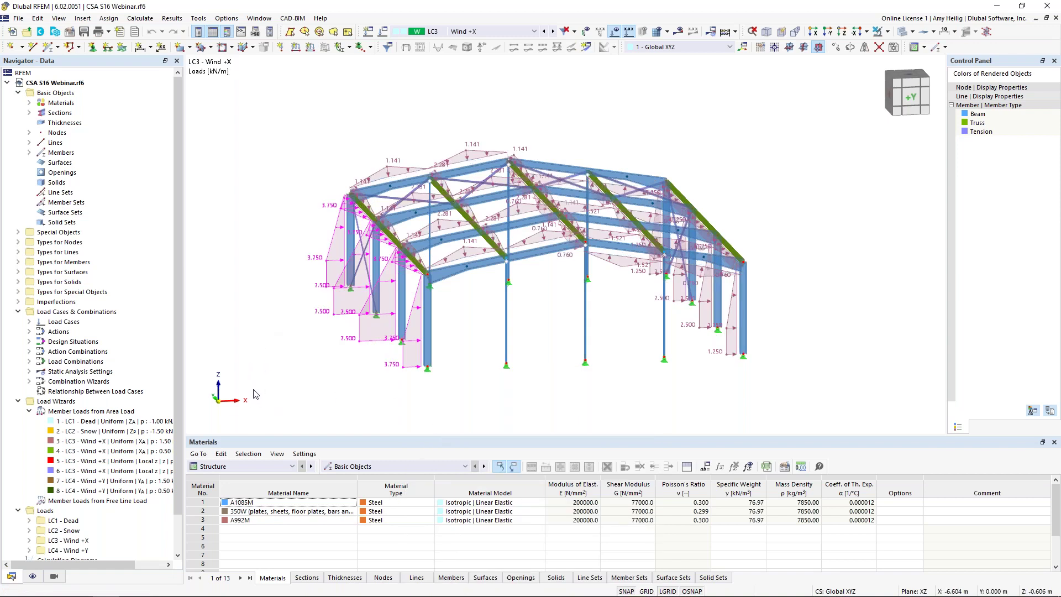
middle_click_drag(364, 378, 285, 374)
right_click(287, 346)
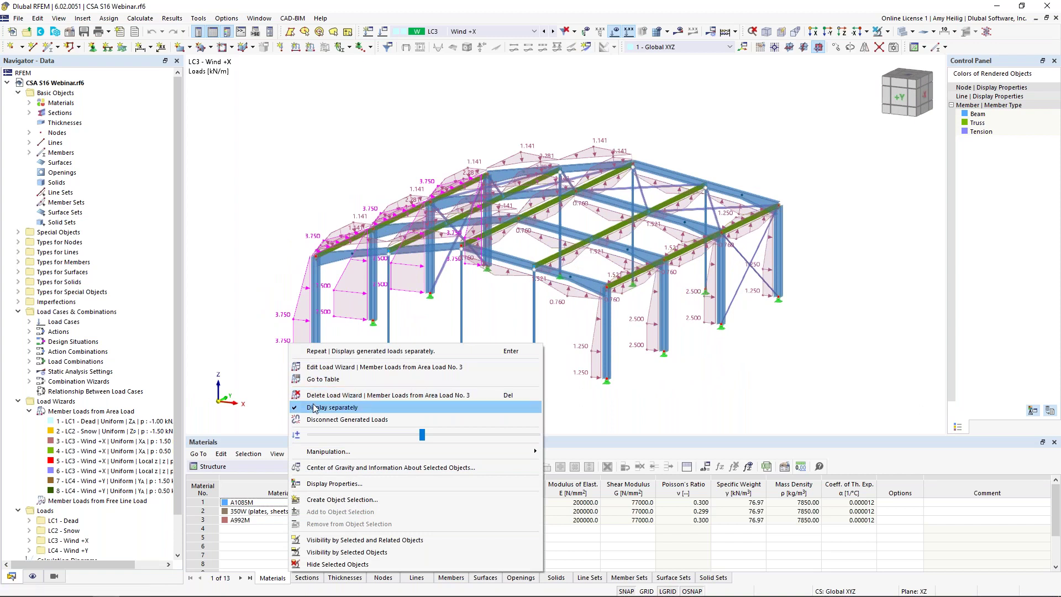
left_click(342, 392)
- Activate load case LC4 Wind +Y, examine its generated member loads displayed separately, and return to the area load display
left_click(552, 32)
middle_click_drag(336, 168, 522, 174)
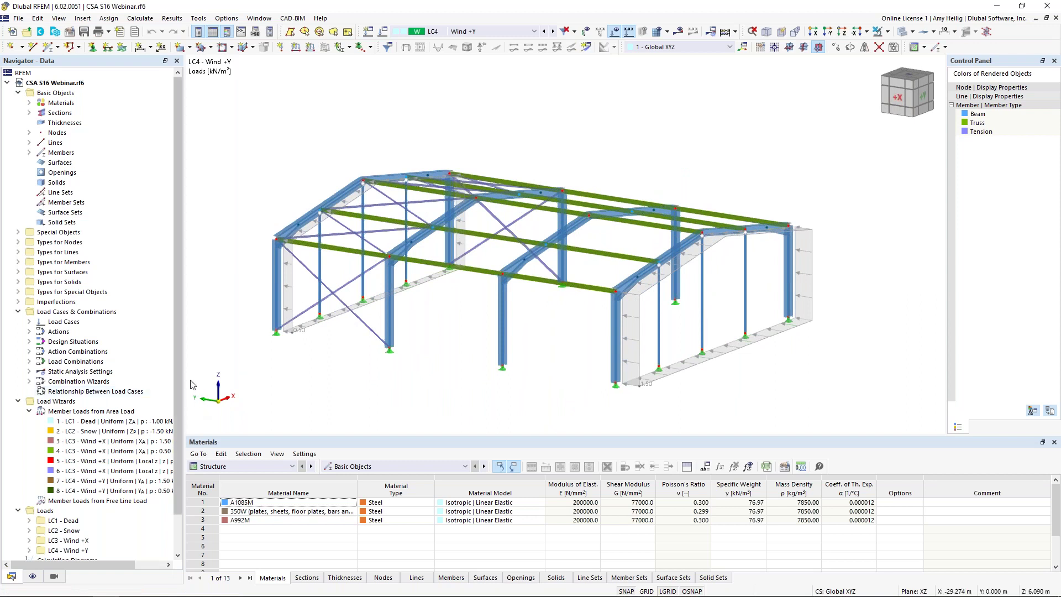
right_click(632, 385)
left_click(671, 220)
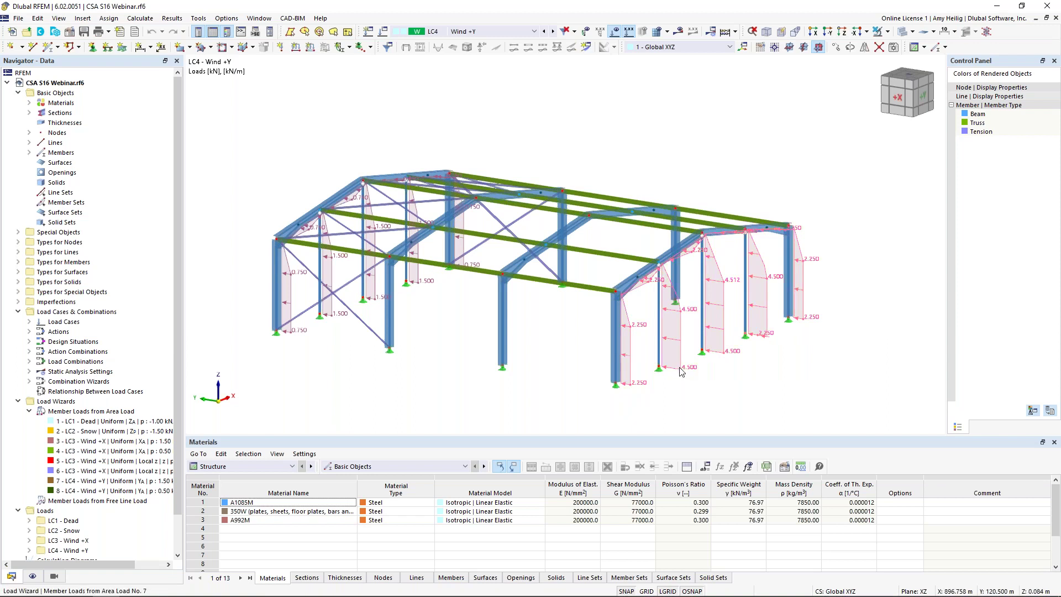
right_click(631, 369)
left_click(672, 400)
middle_click_drag(672, 399, 619, 291, "ctrl")
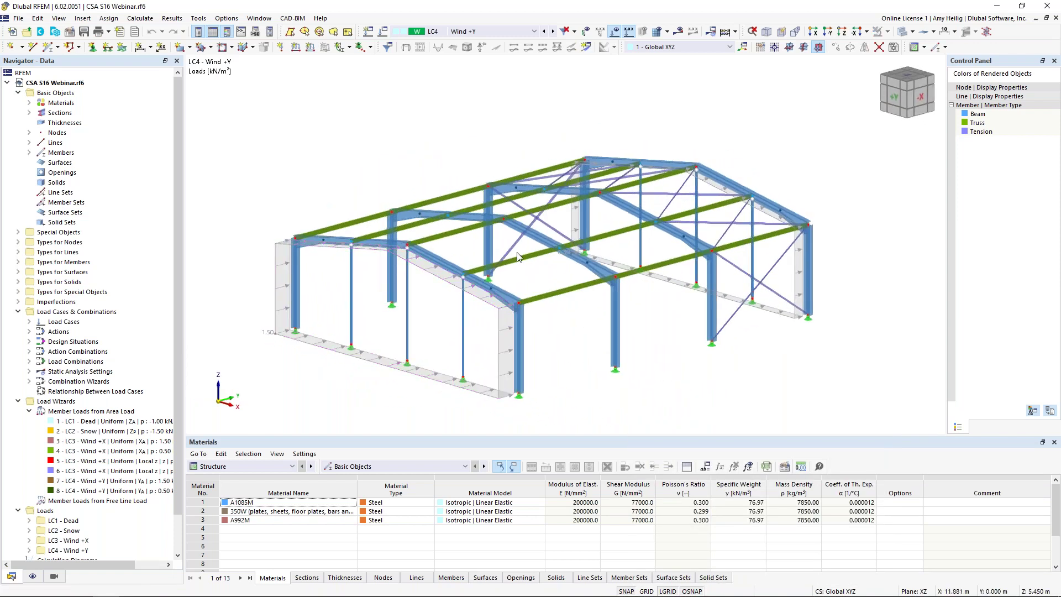
- Step through the load combinations from CO1 to CO3 (1.25D + 1.50S + 0.40W1), leaving CO3 active
left_click(473, 32)
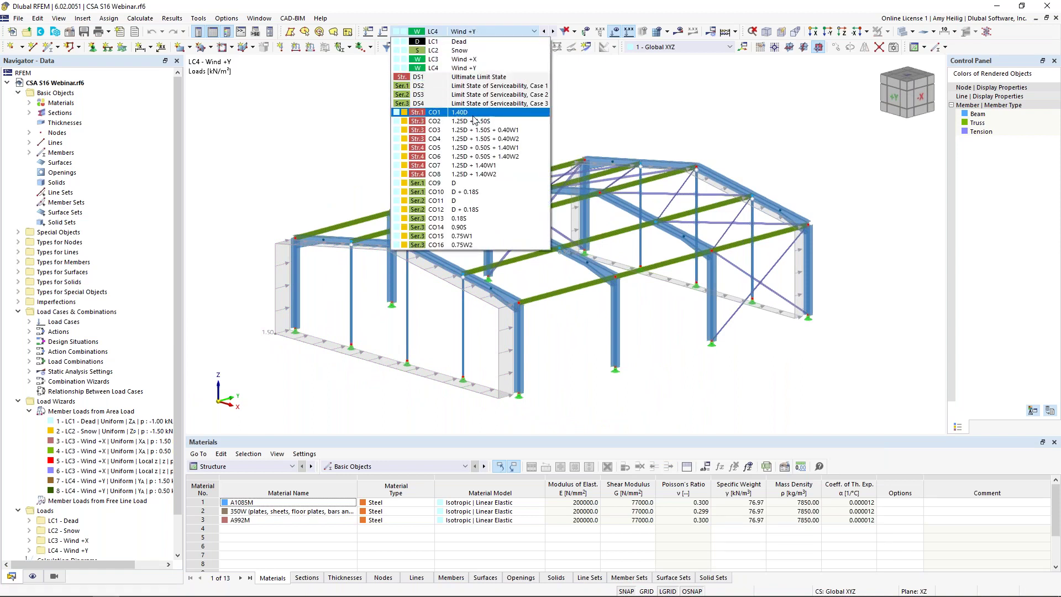
left_click(473, 117)
left_click(554, 32)
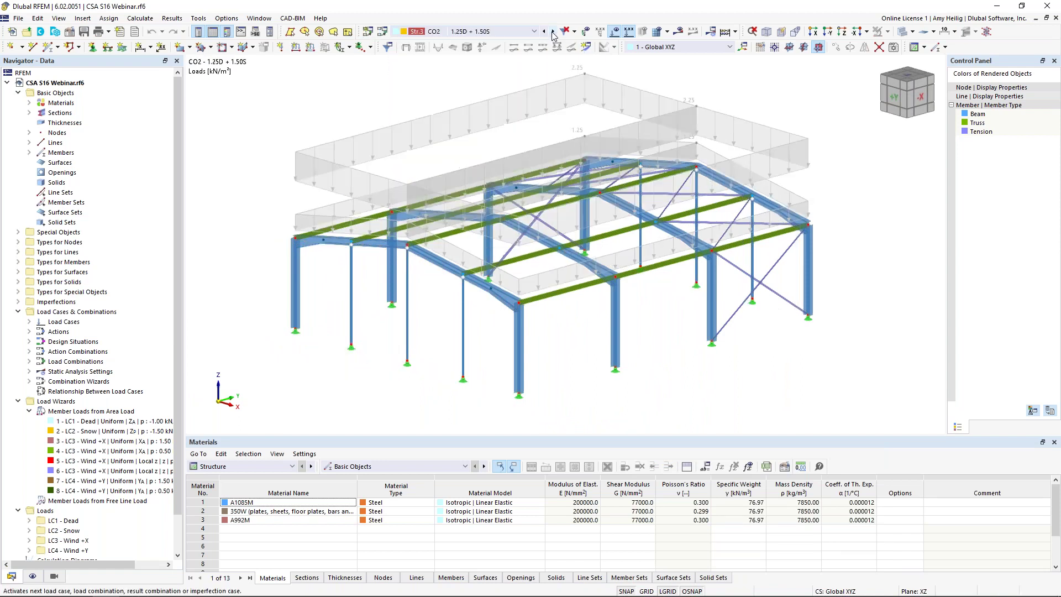
left_click(554, 32)
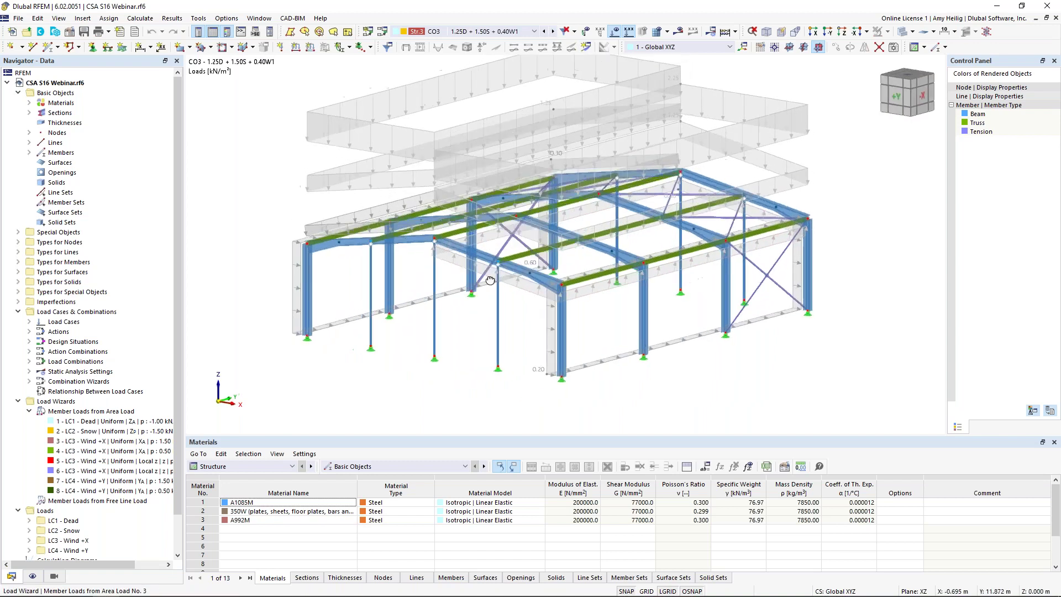
- Examine CO3's combined dead, snow and wind loads on the model, and turn off the load display
middle_click_drag(569, 256, 519, 275)
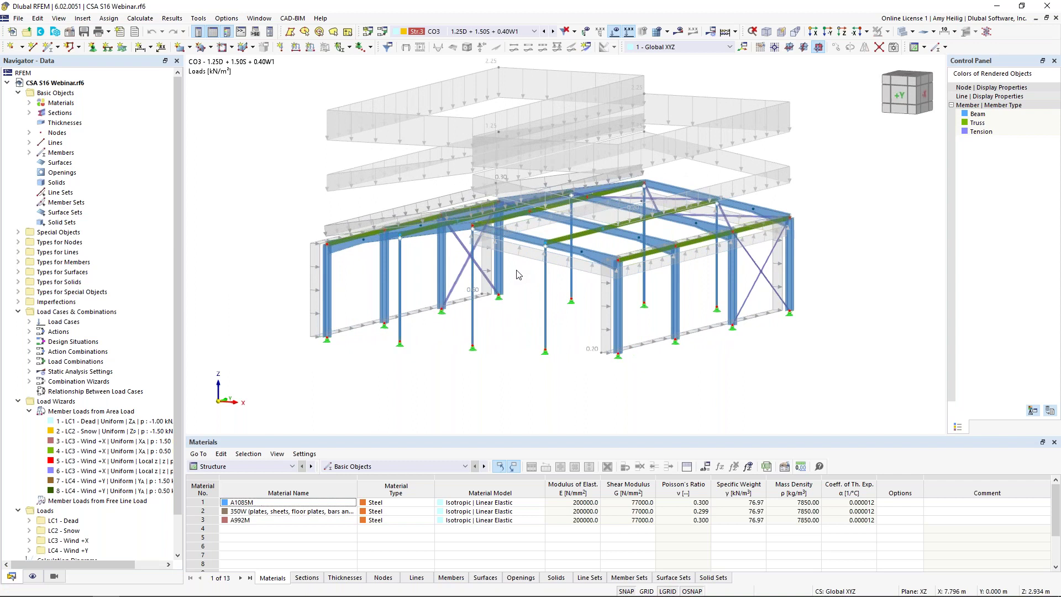
middle_click_drag(443, 153, 443, 184)
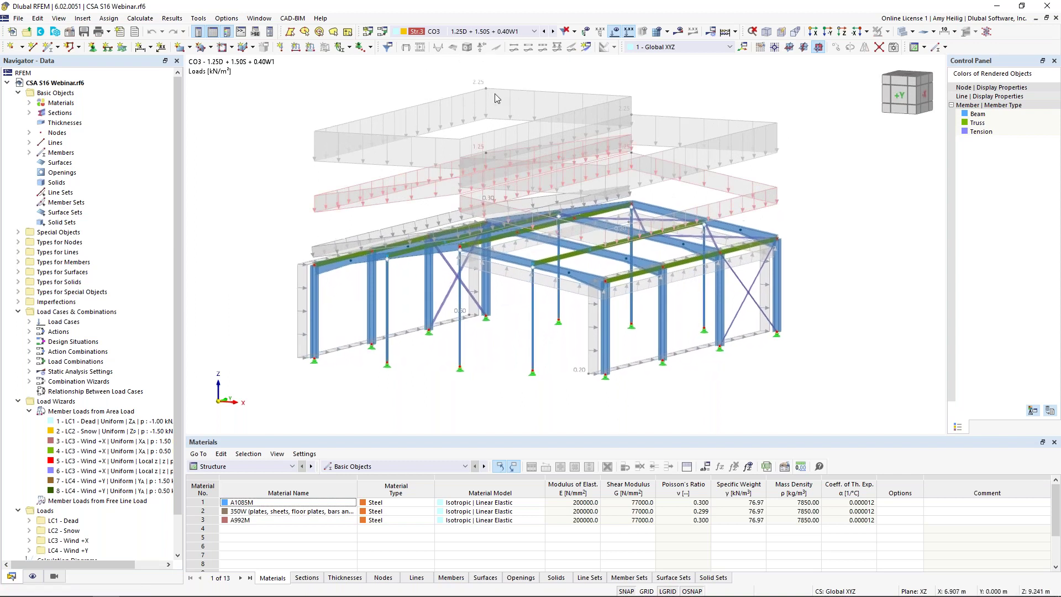
left_click(615, 31)
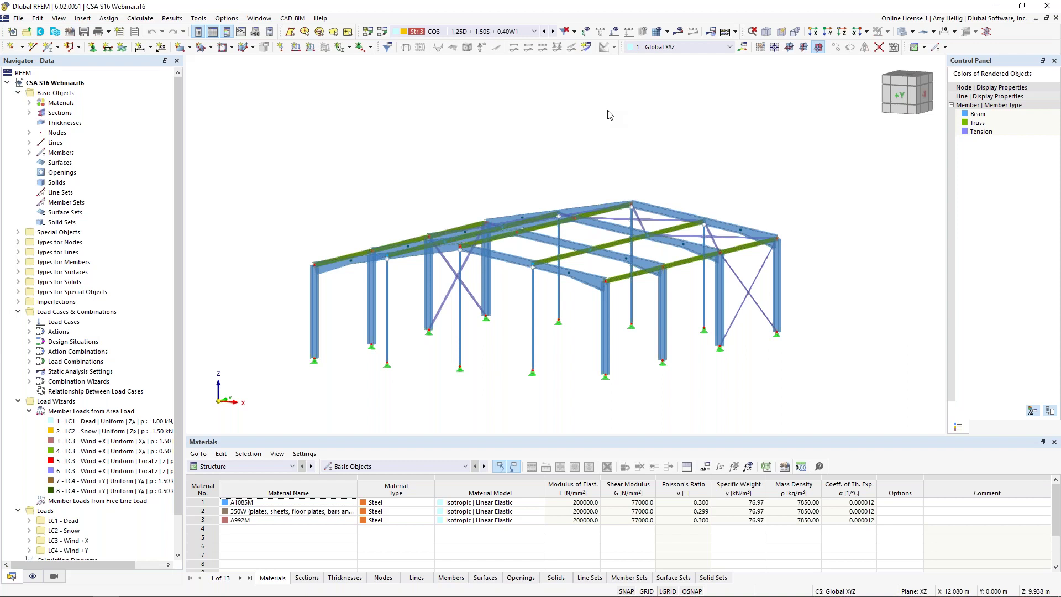
- Activate load combination CO2 (1.25D + 1.50S), calculate its results, and acknowledge the calculation error
middle_click_drag(609, 115, 578, 134, "ctrl")
left_click(481, 31)
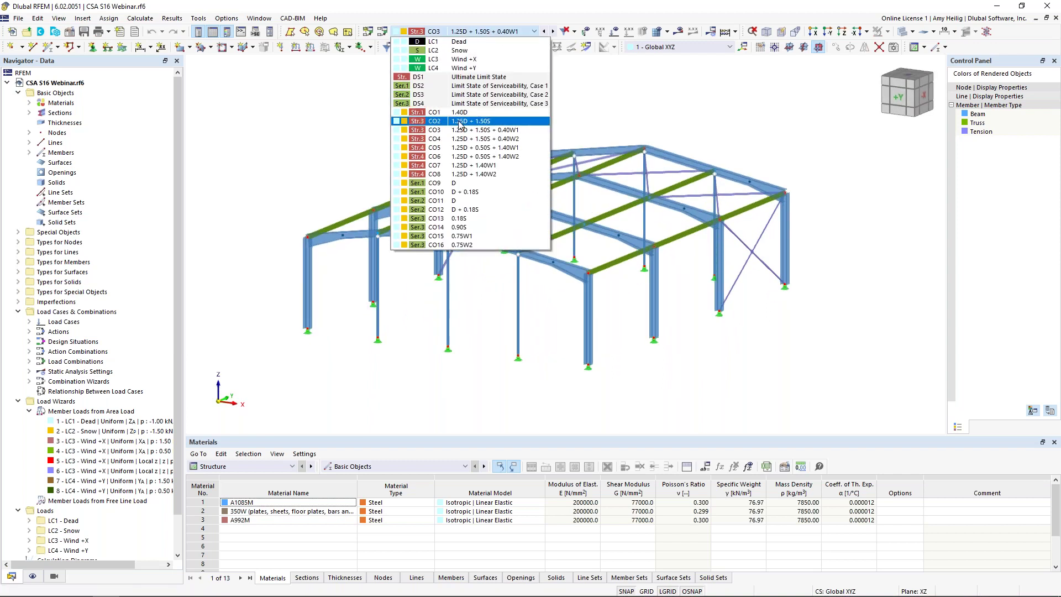
left_click(465, 122)
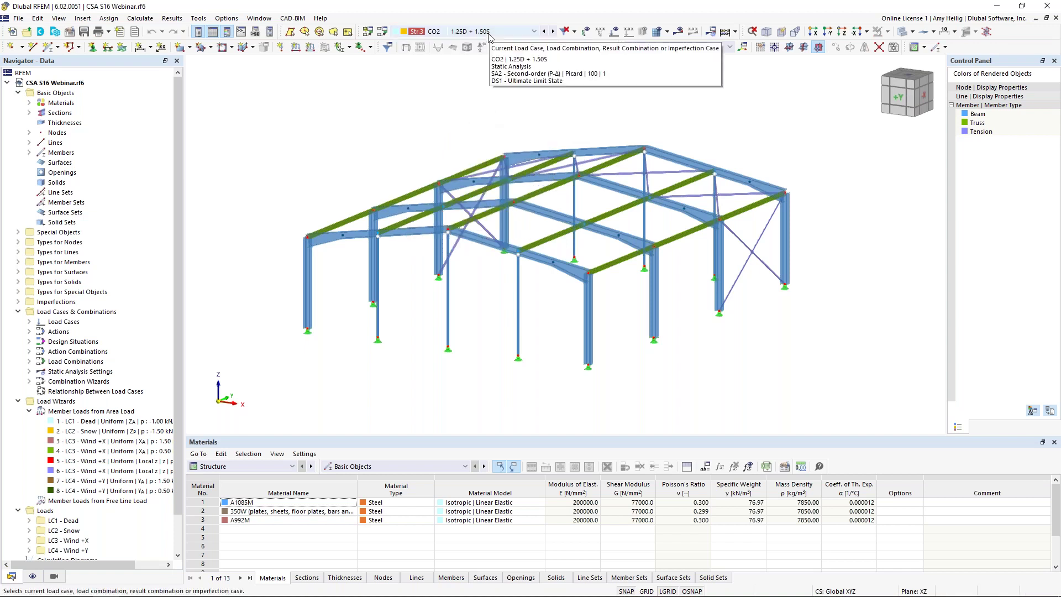
left_click(680, 35)
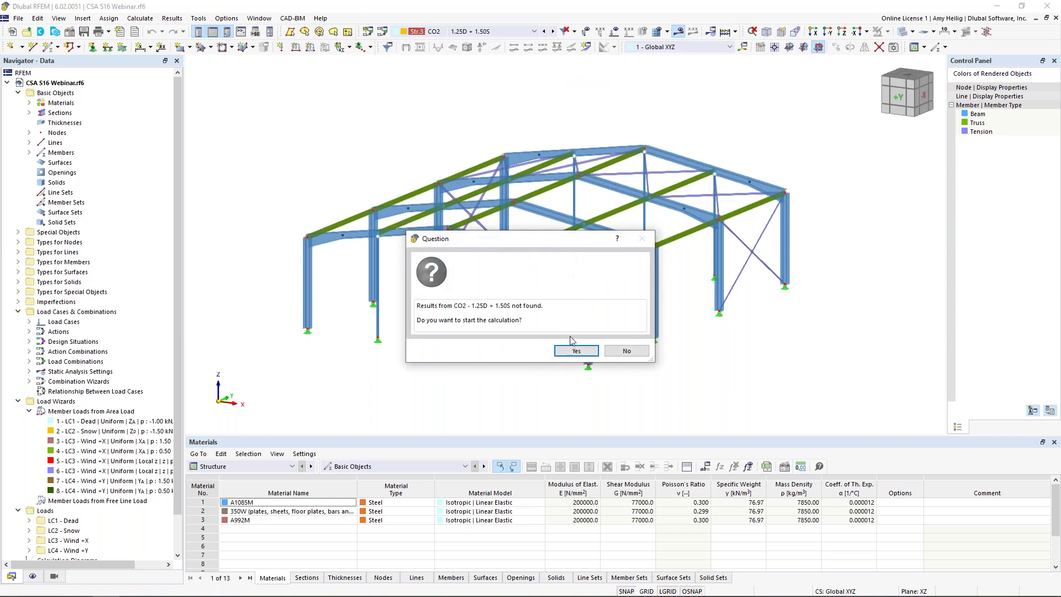
left_click(575, 352)
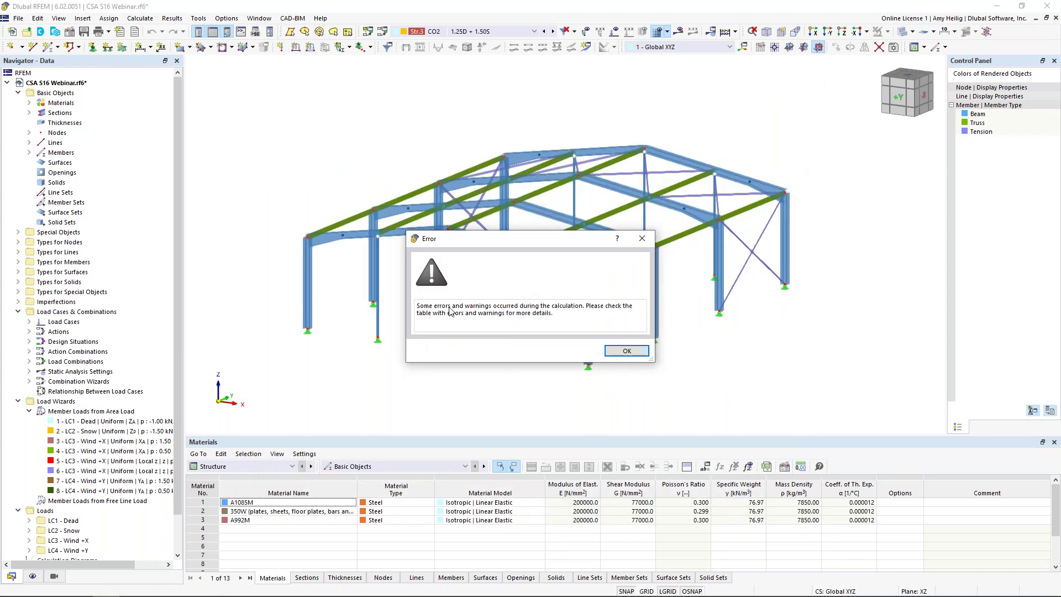
left_click(626, 351)
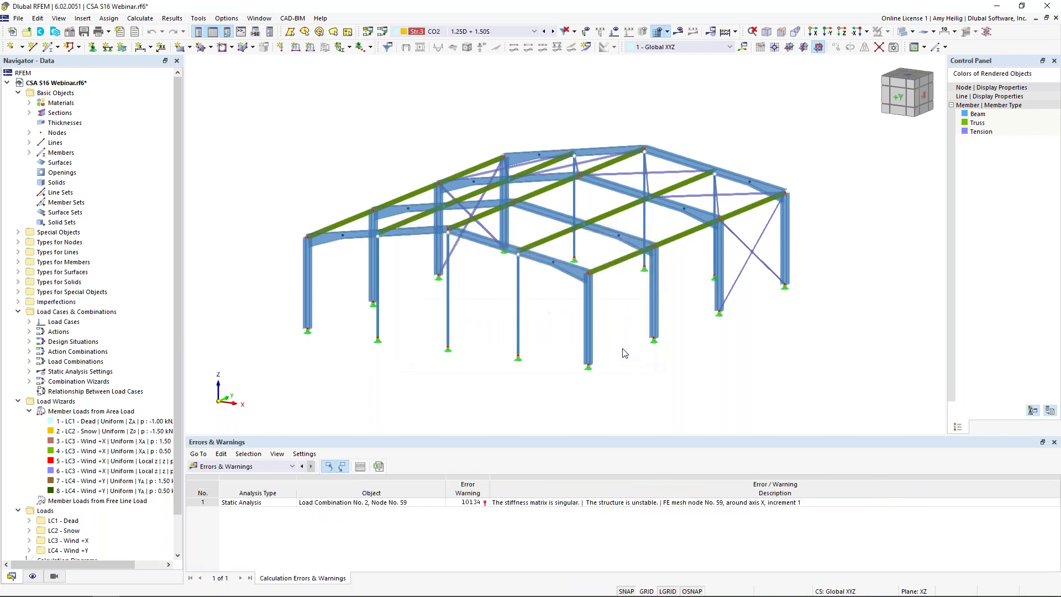
- Locate the CO2 calculation error at node No. 59 in the model and examine the column-to-rafter connection there
left_click(627, 503)
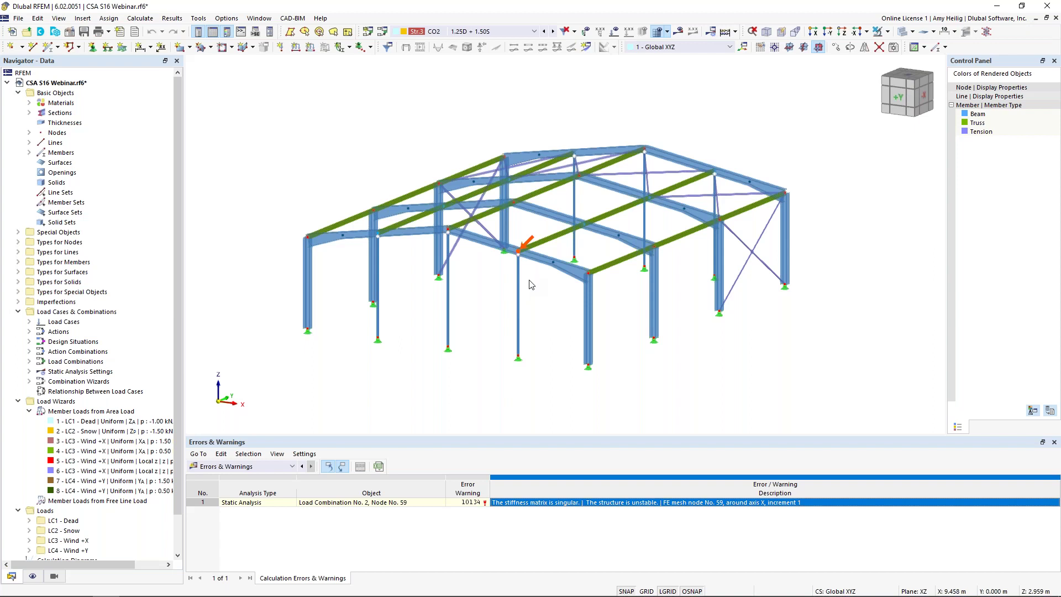
scroll(523, 277, "up", 2)
scroll(521, 250, "up", 4)
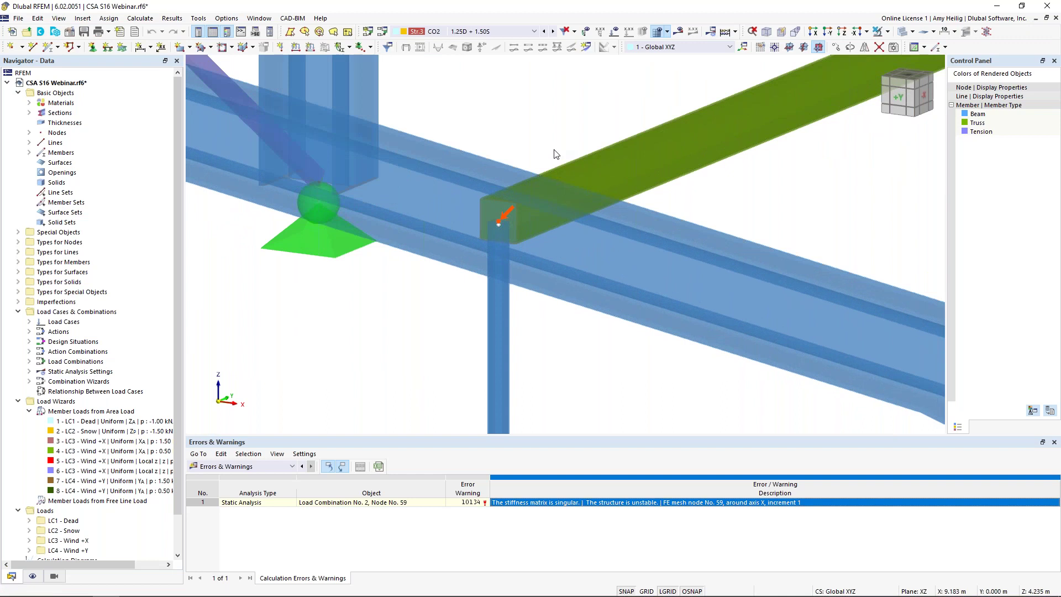
scroll(555, 154, "down", 4)
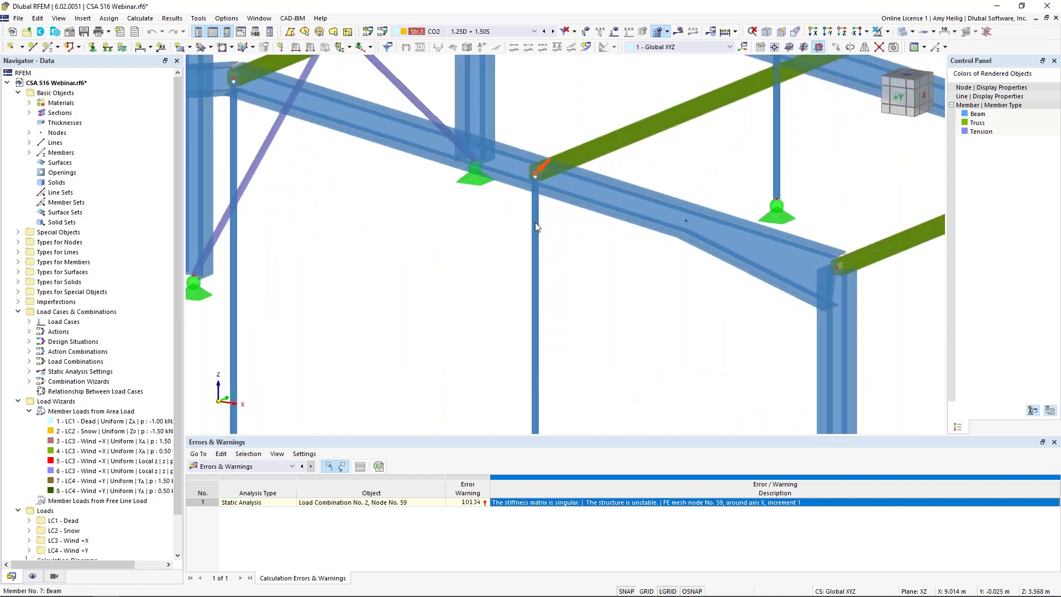
scroll(575, 217, "down", 3)
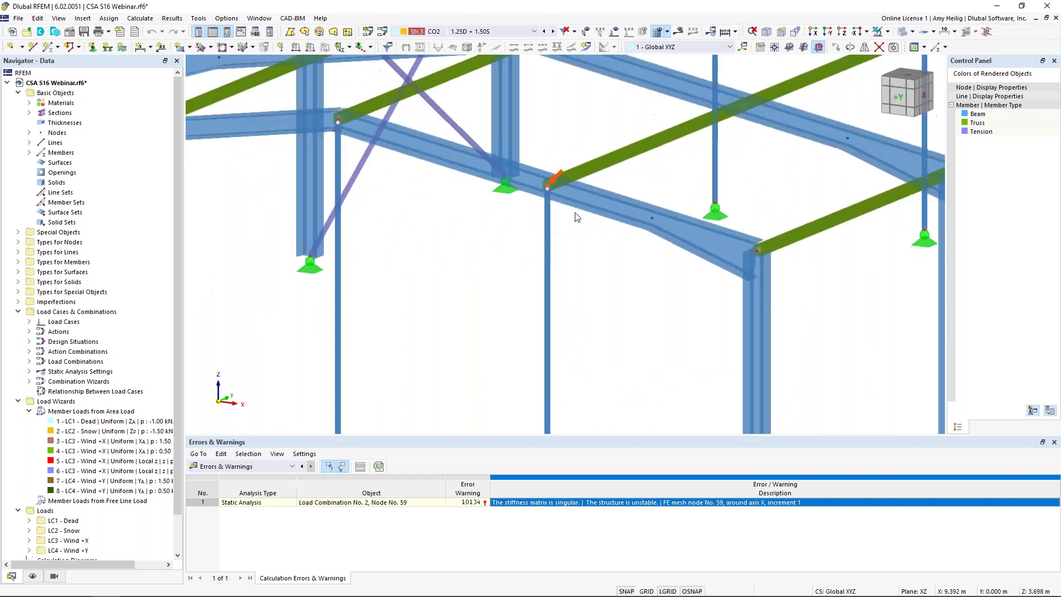
scroll(575, 218, "down", 1)
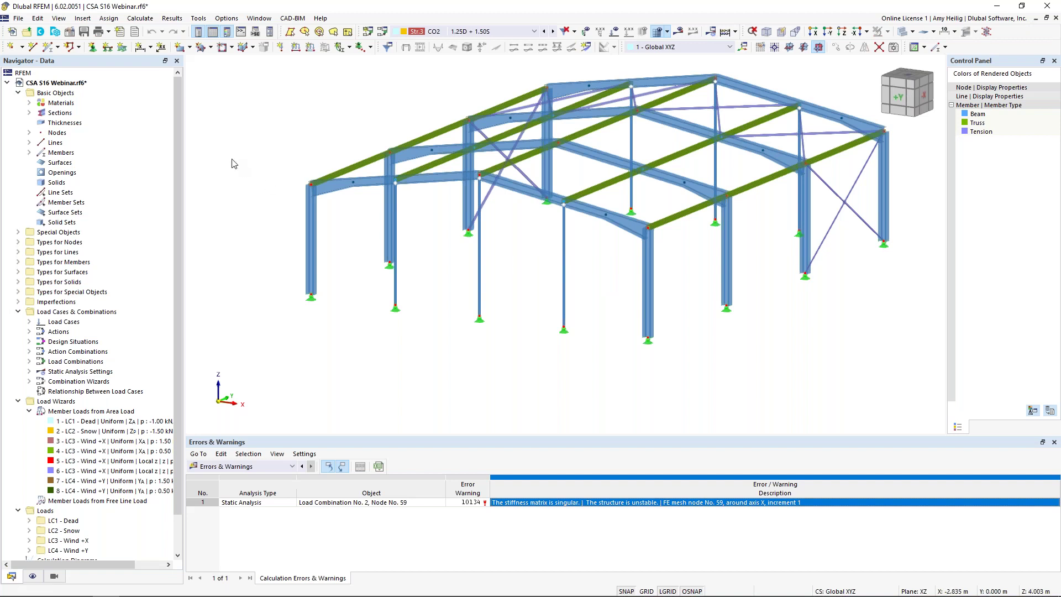
- Activate the Structure Stability add-on in the model's base data
right_click(79, 88)
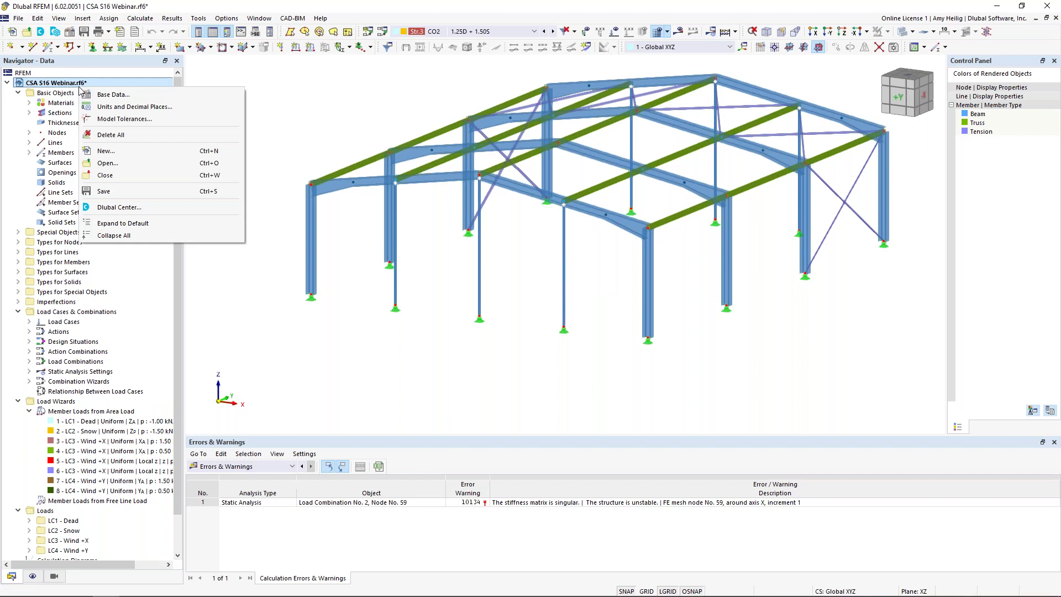
left_click(95, 98)
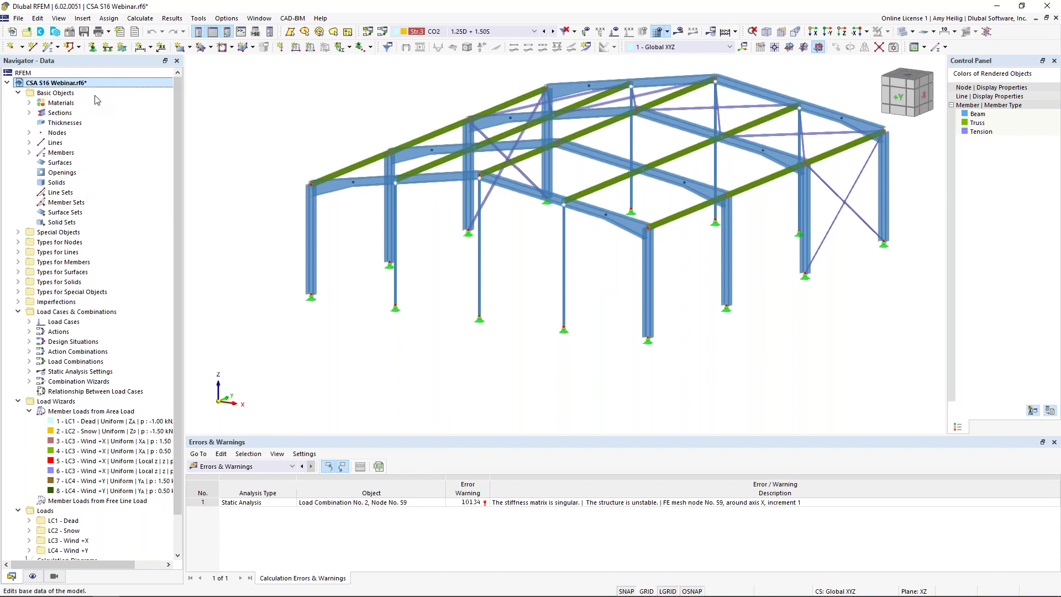
left_click(367, 132)
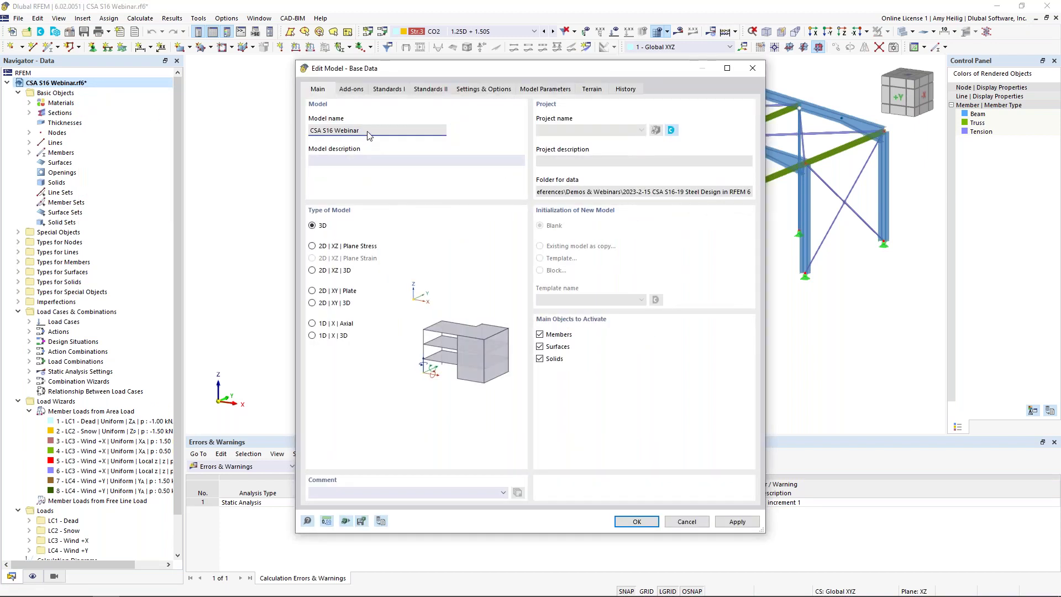
left_click(353, 90)
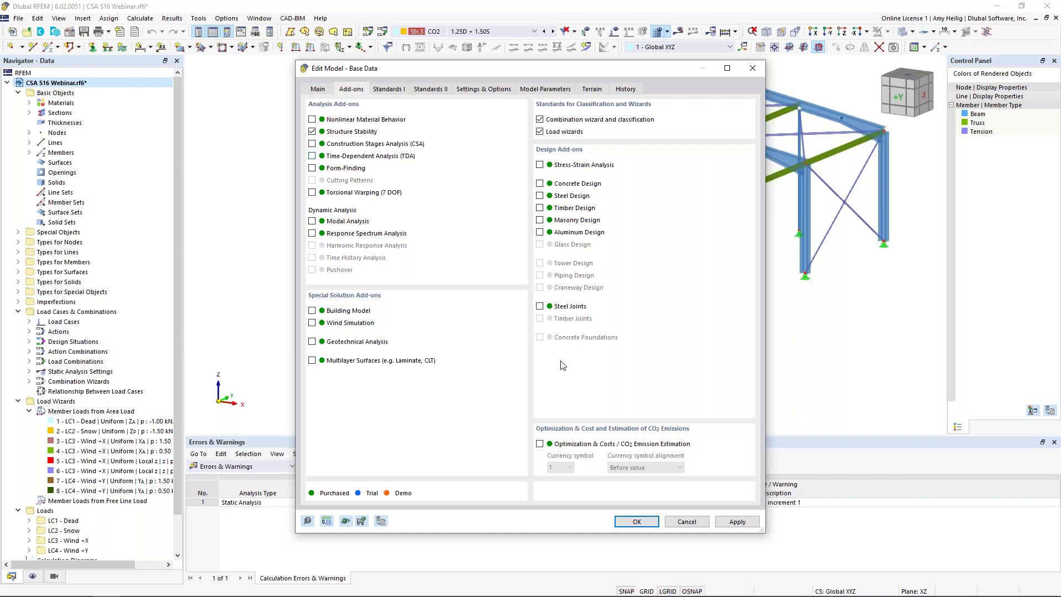
left_click(637, 521)
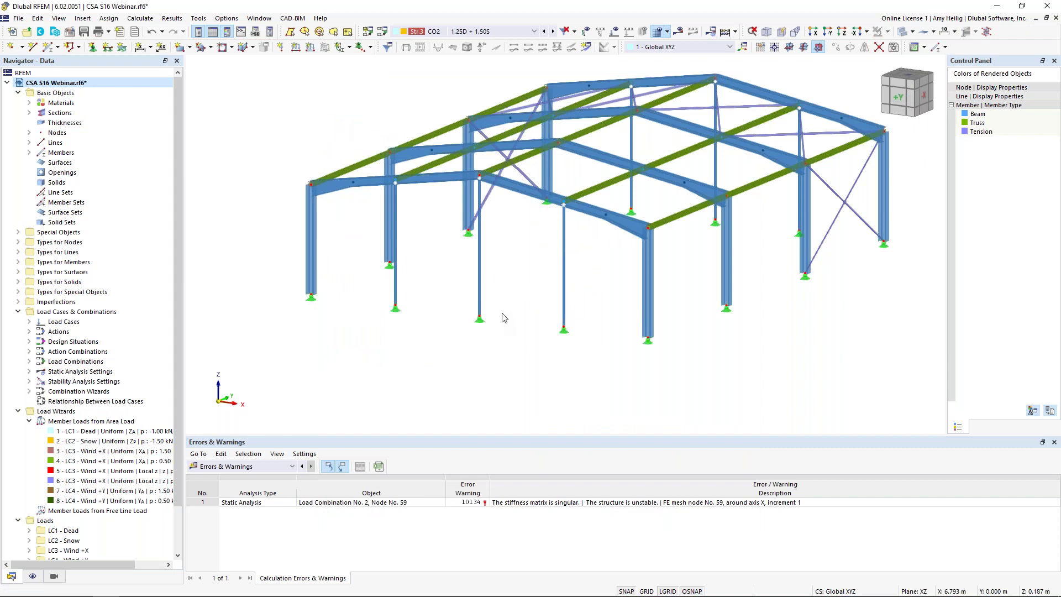
- Enable critical load calculation for CO2 with stability setting ST1, set to calculate without loading for the instability check by mode shape
left_click(384, 32)
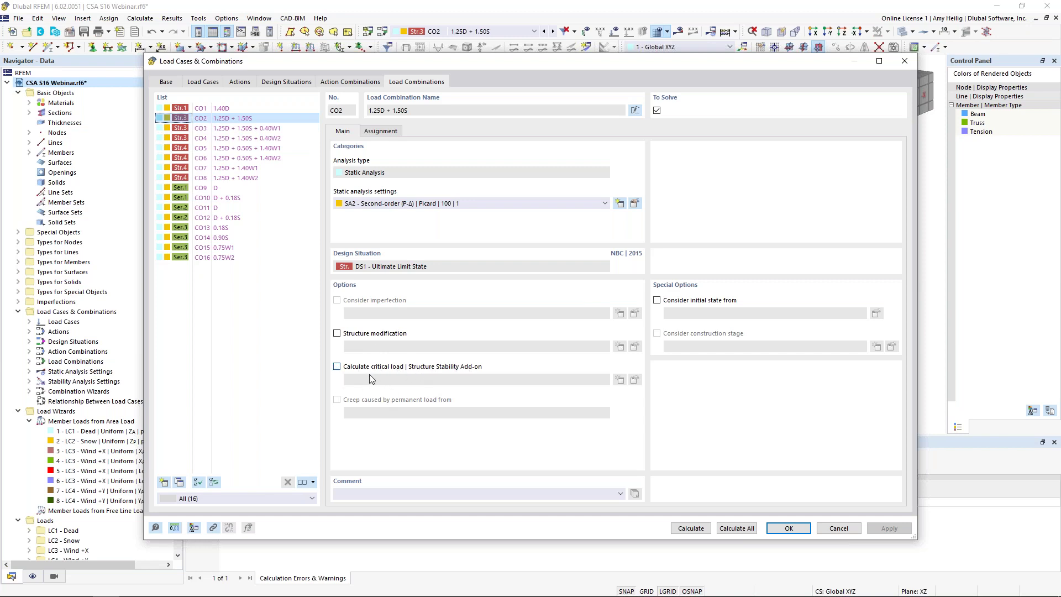
left_click(338, 367)
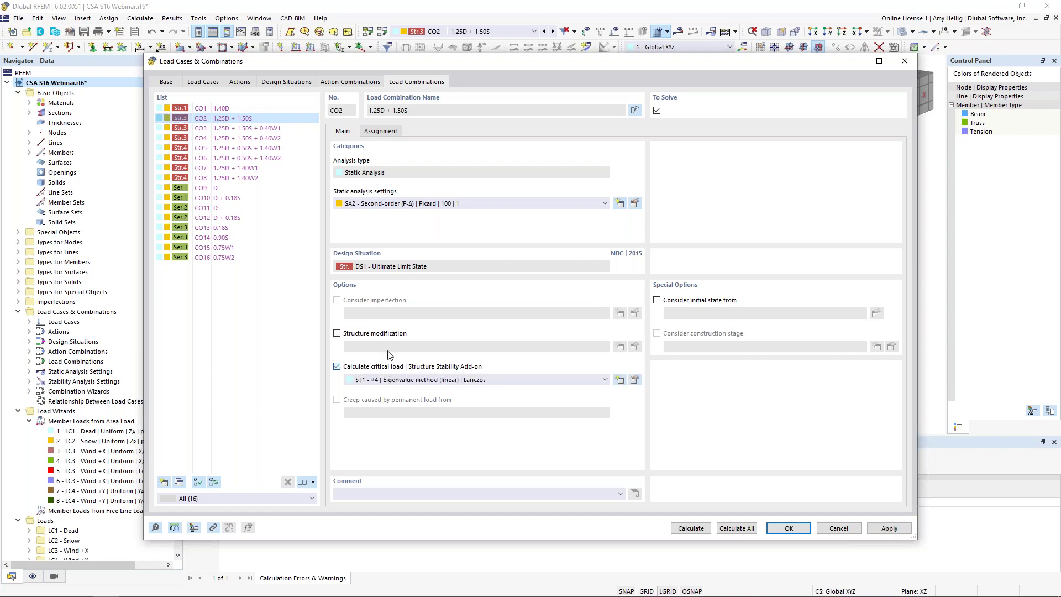
left_click(633, 382)
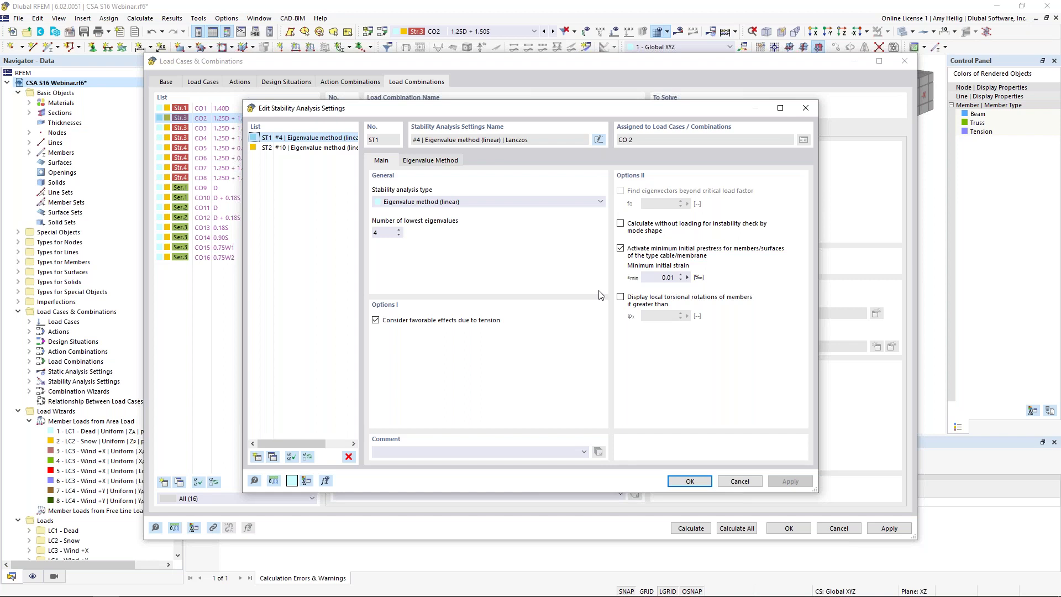
left_click(621, 224)
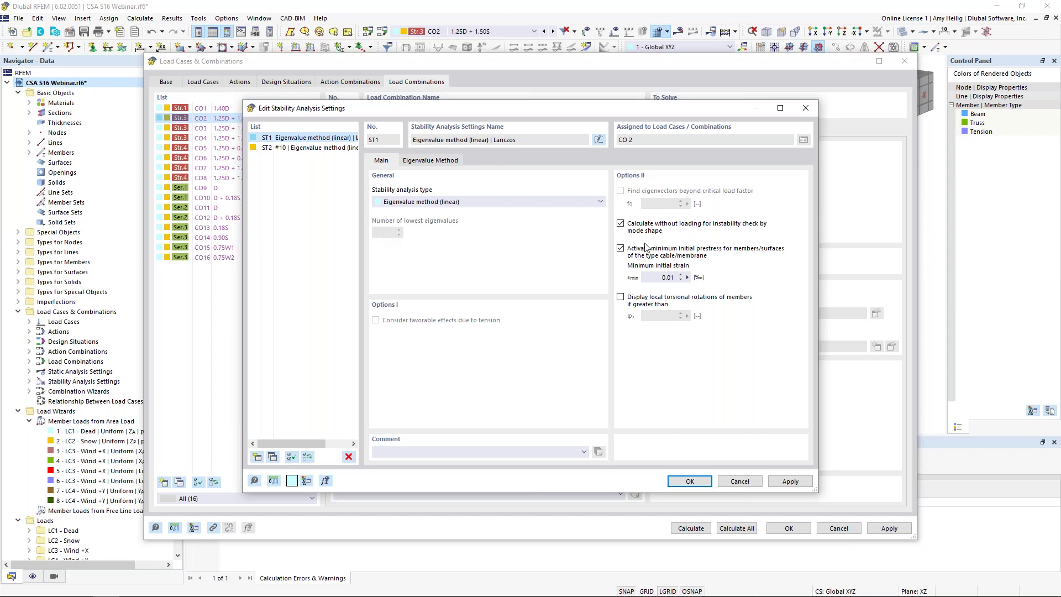
left_click(688, 481)
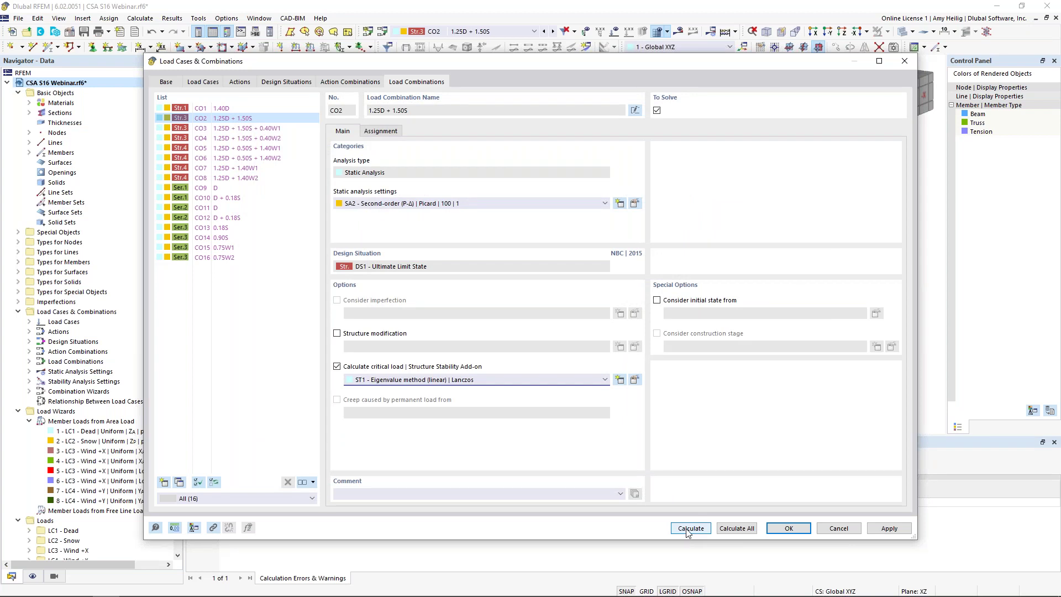
- Calculate CO2 with the stability analysis and examine the first mode shape at the top of the unstable end-wall column
left_click(688, 529)
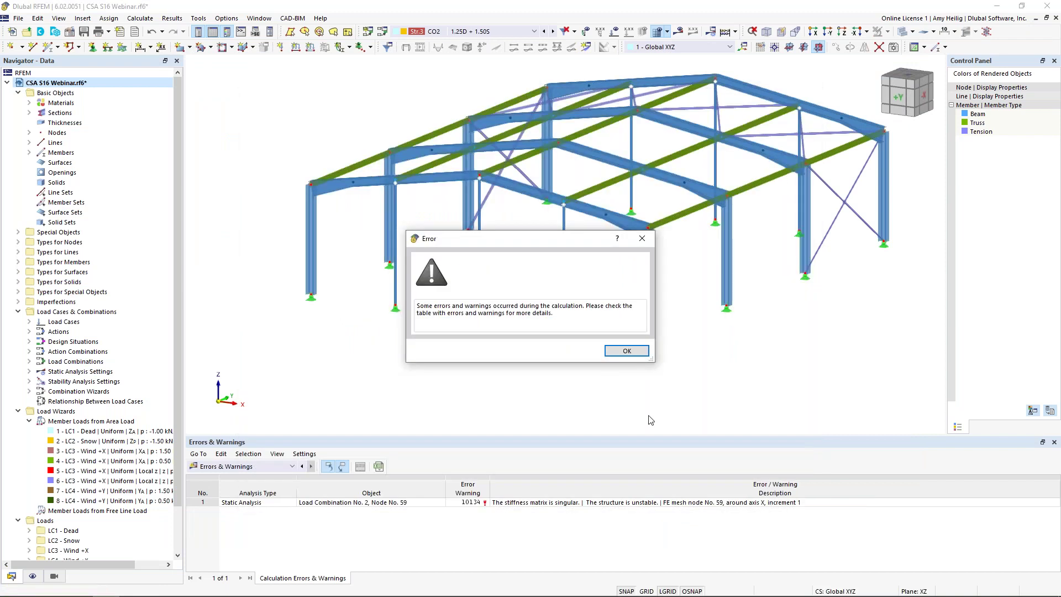
left_click(623, 351)
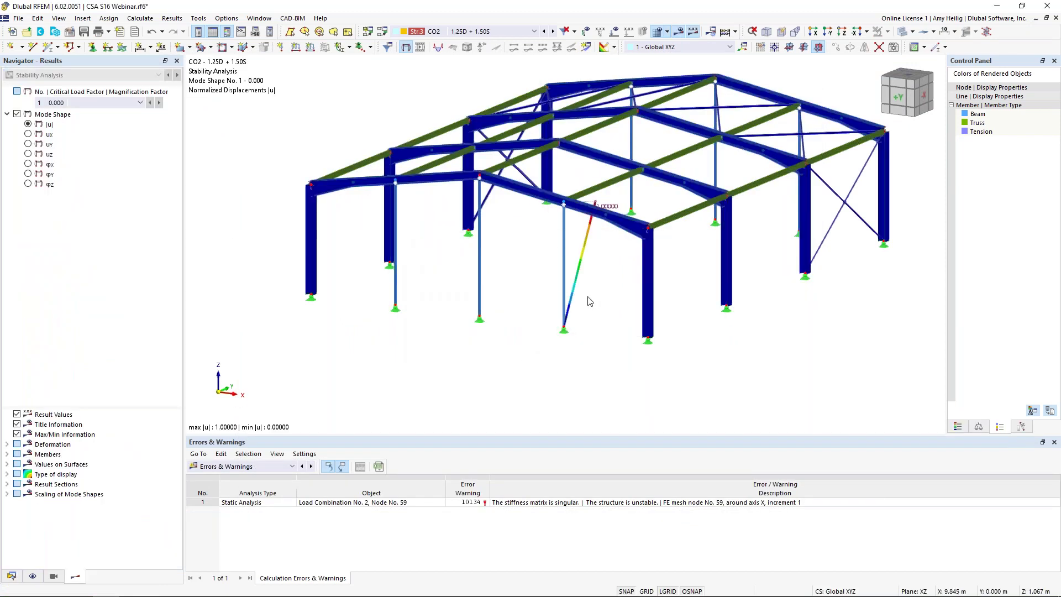
middle_click_drag(600, 288, 569, 303)
scroll(553, 309, "up", 5)
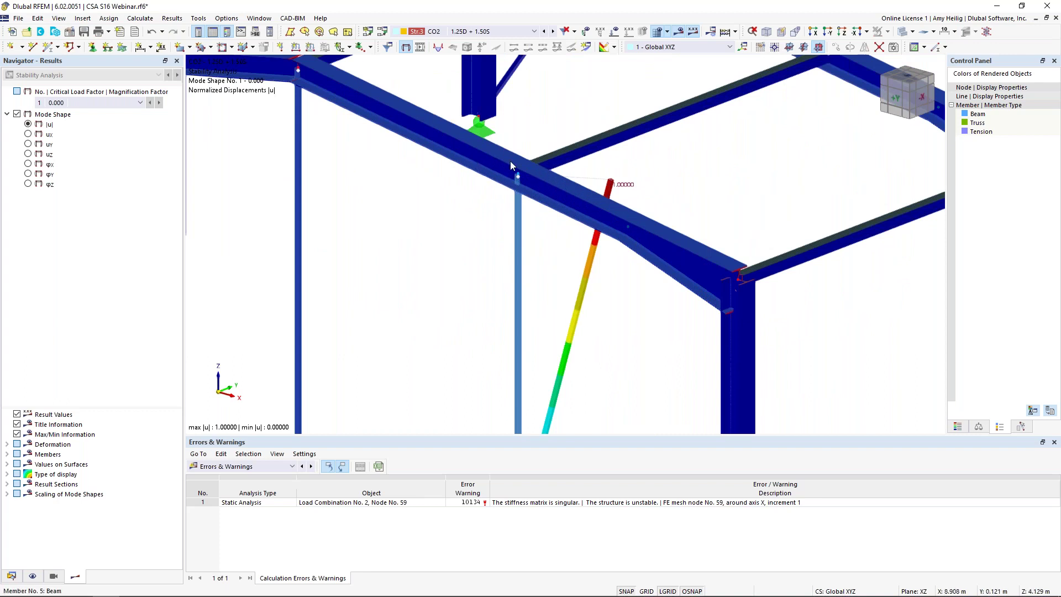
mouse_move(519, 180)
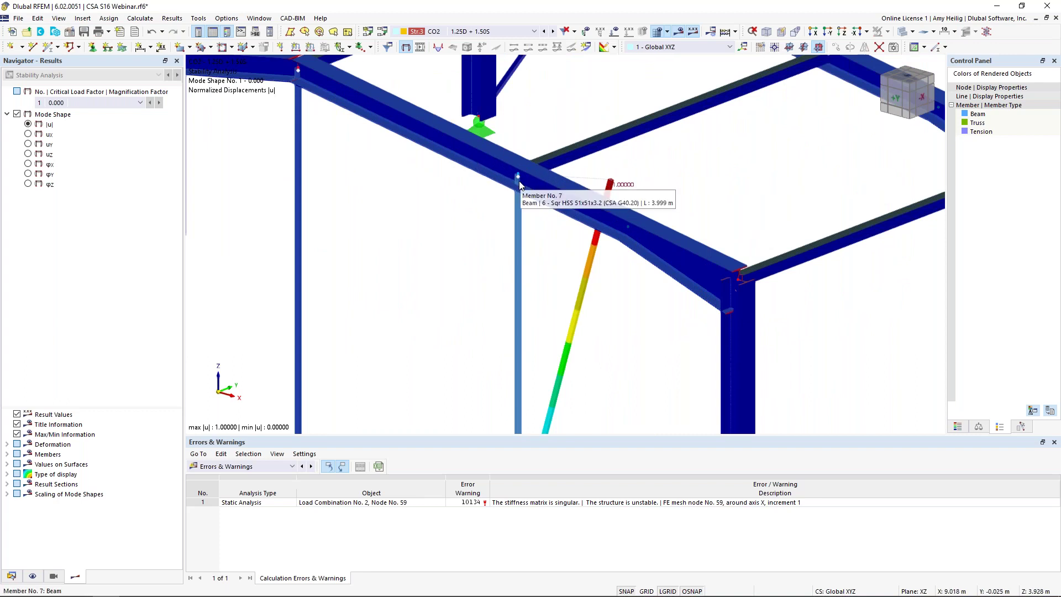
- Hide the results, move the end-wall column's detached top node onto the rafter node in wireframe display, and return to the rendered display
left_click(679, 32)
left_click(902, 33)
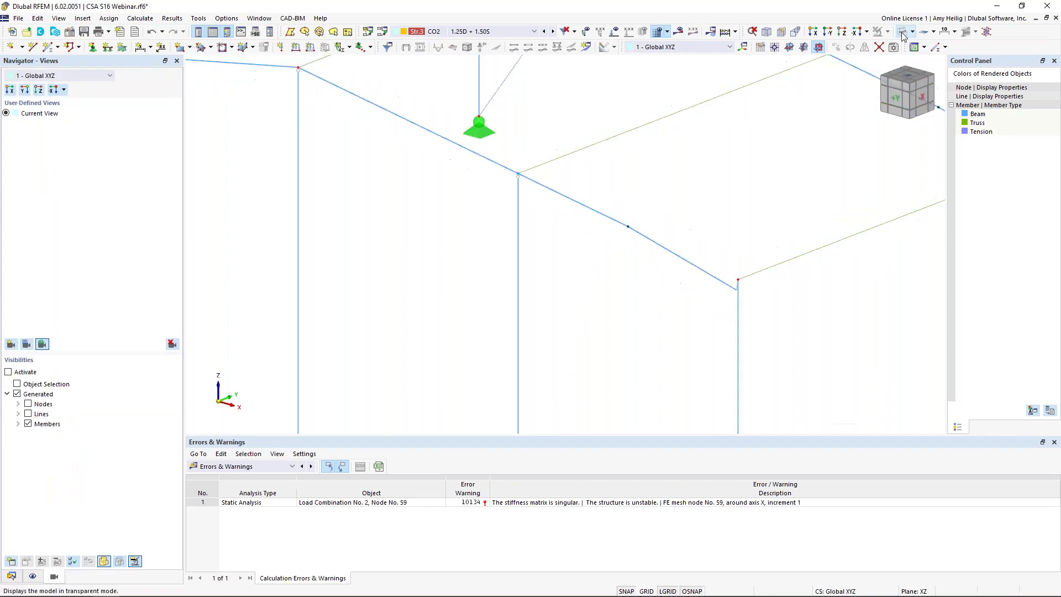
scroll(514, 172, "up", 4)
mouse_move(540, 197)
middle_mouse_down("ctrl")
mouse_move(521, 171)
mouse_move(531, 164)
mouse_move(525, 205)
middle_mouse_up("ctrl")
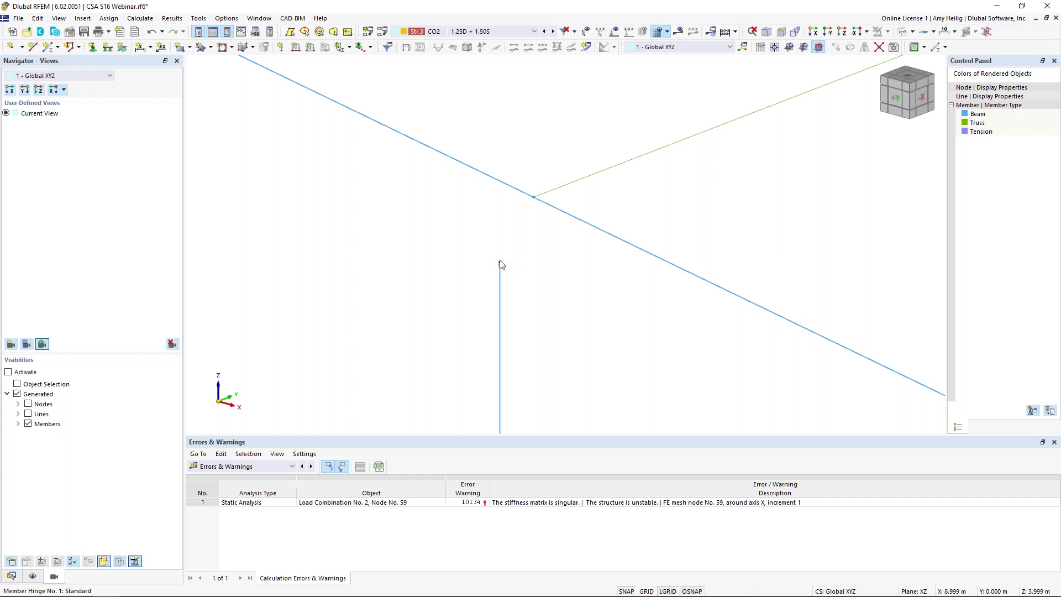
left_click_drag(500, 264, 533, 198)
left_click(576, 351)
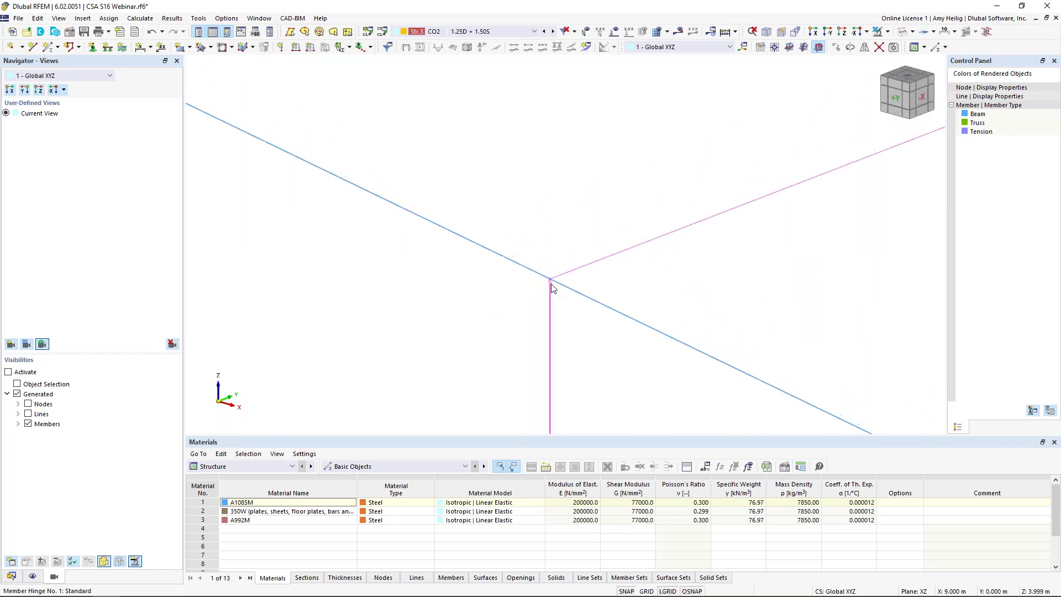
scroll(551, 286, "down", 5)
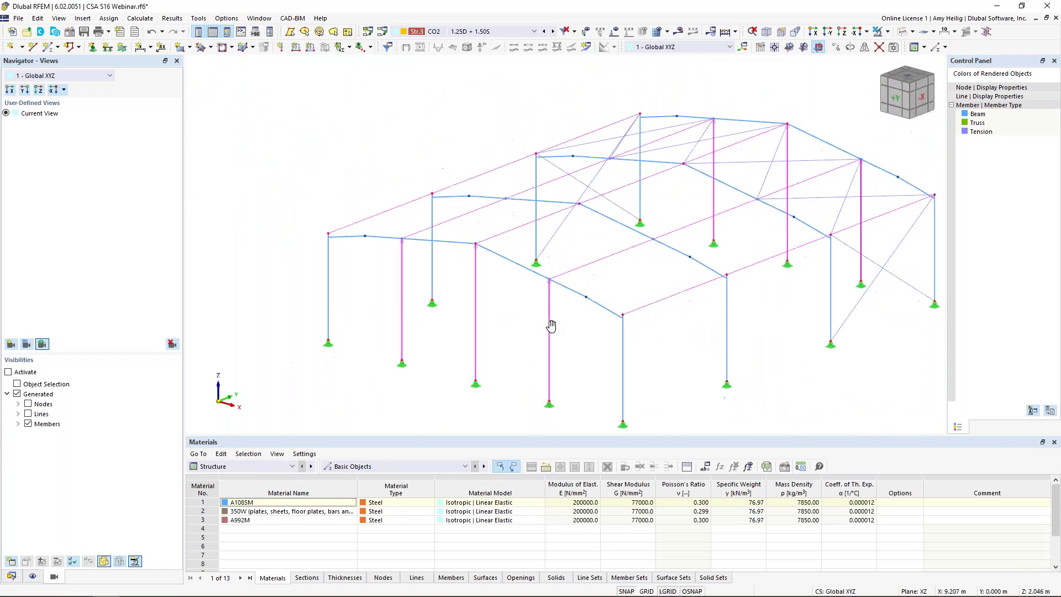
left_click(569, 328)
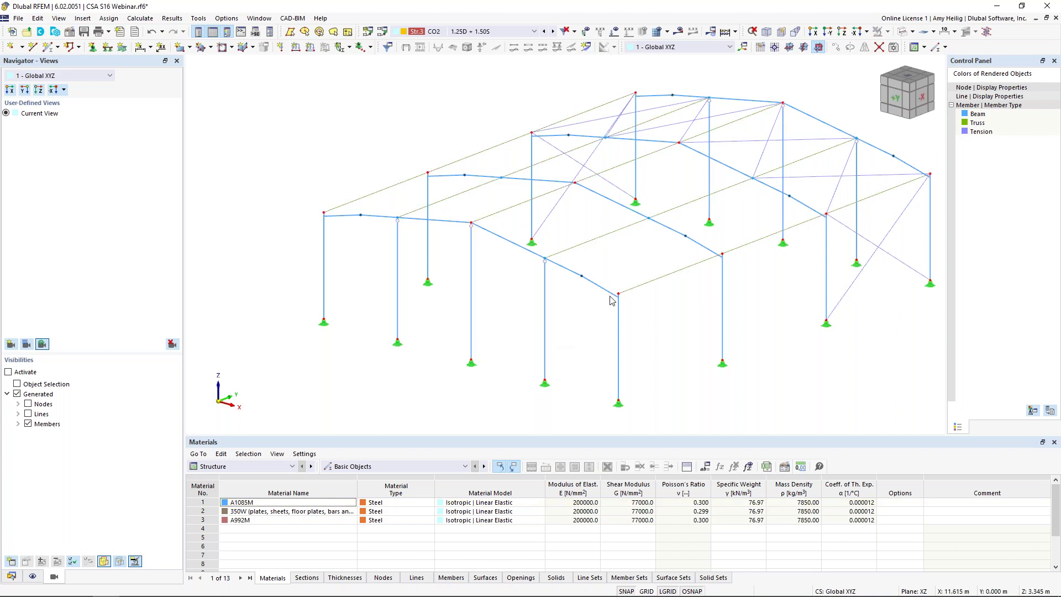
left_click(901, 33)
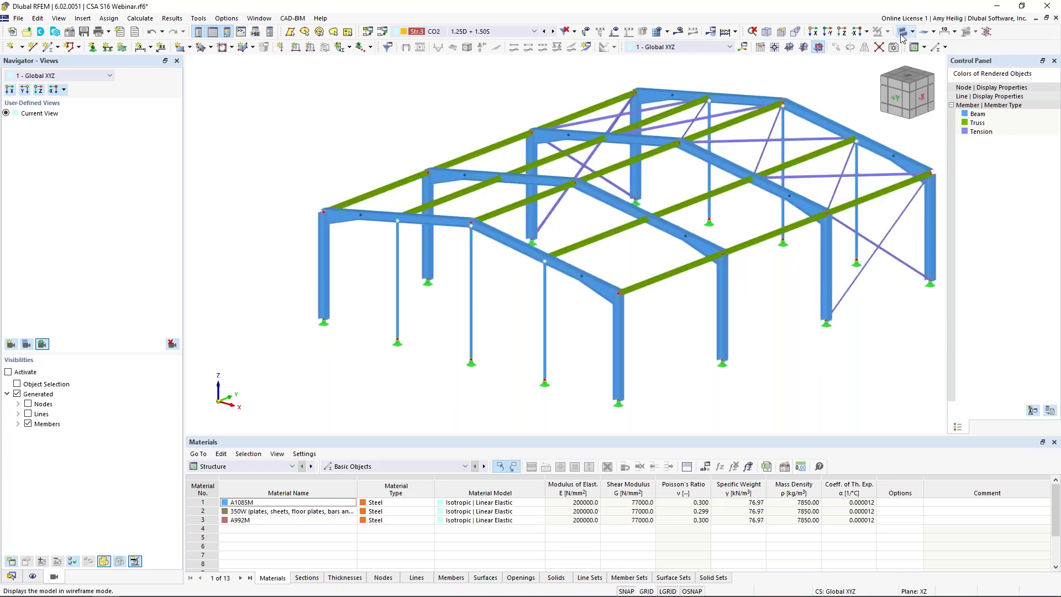
- Turn off the critical load calculation for CO2 and recalculate the combination
middle_click_drag(558, 346, 499, 329)
left_click(383, 32)
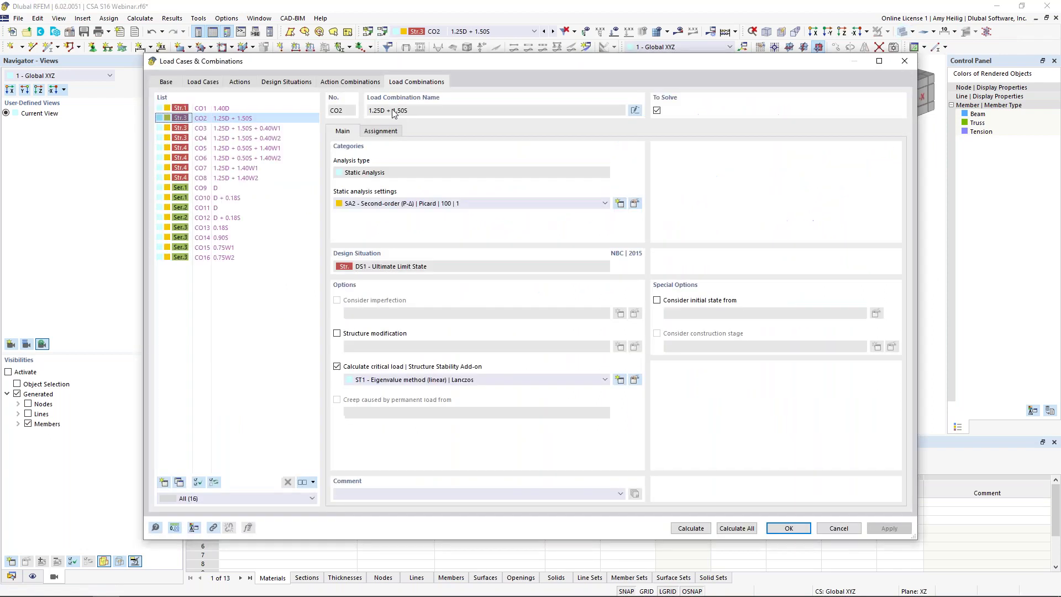
left_click(337, 366)
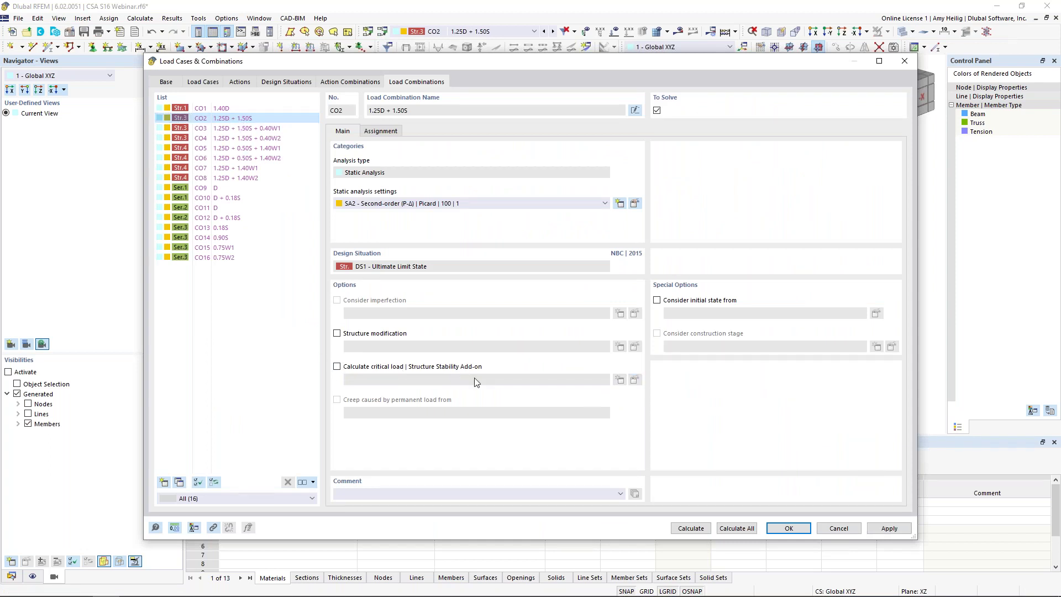
left_click(691, 528)
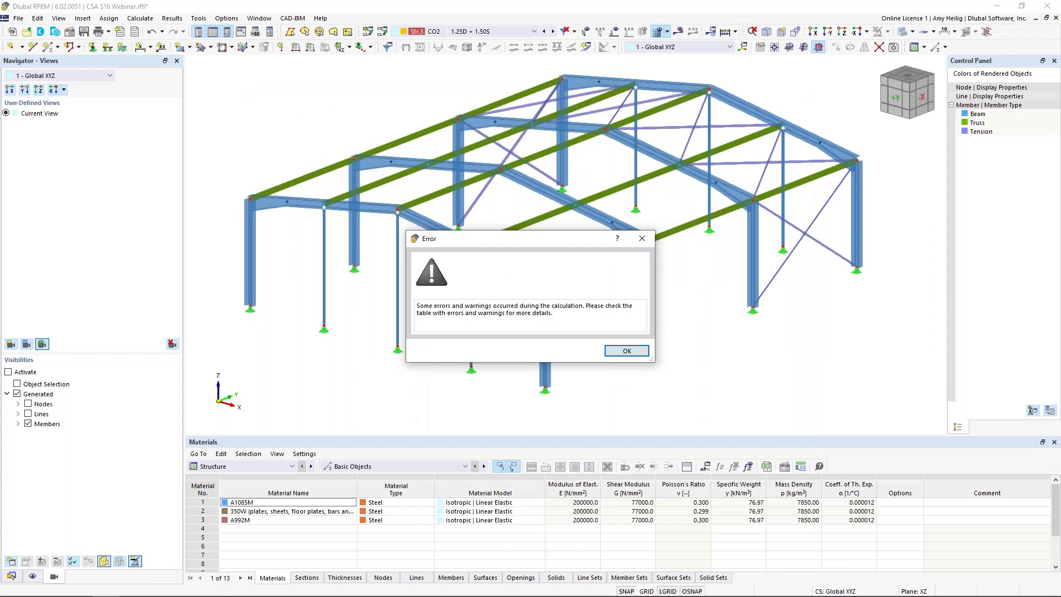
- Acknowledge the calculation error and locate the FE mesh node it refers to in the model
left_click(615, 350)
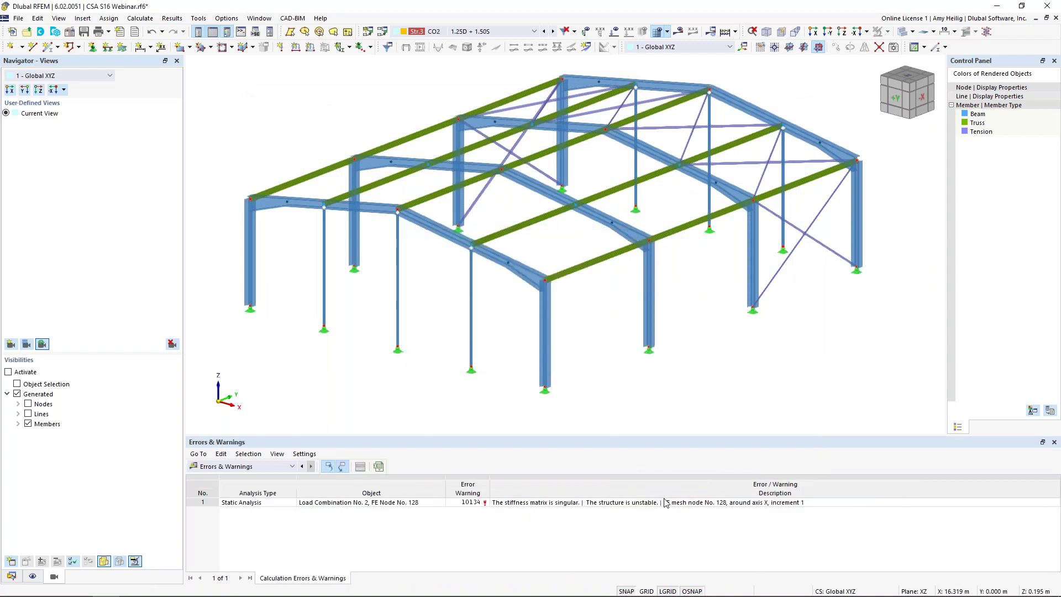
left_click(588, 504)
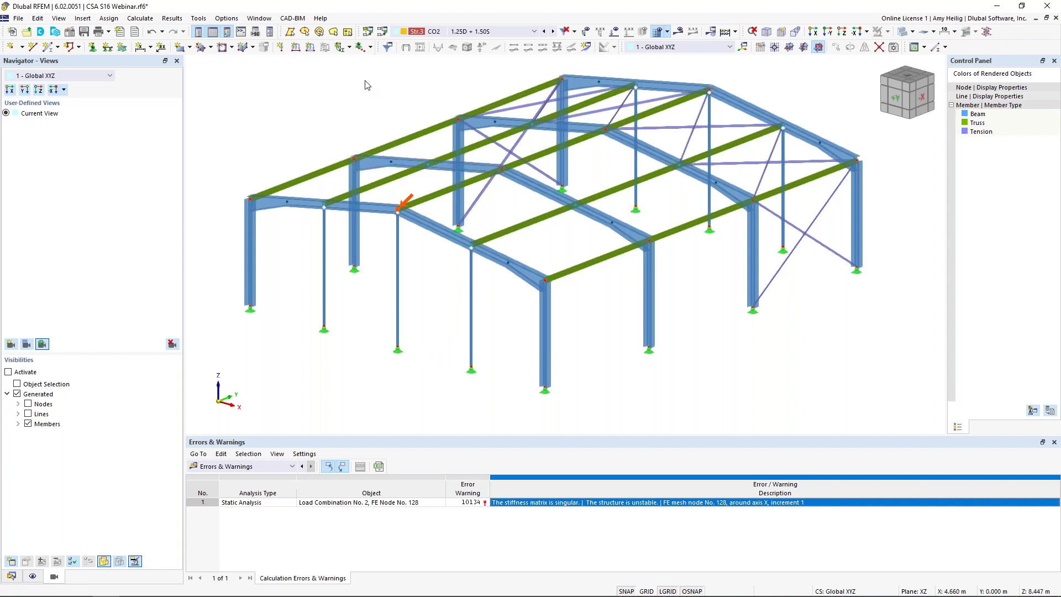
- Set CO2's static analysis settings to SA1 - Geometrically linear | Newton-Raphson and calculate the combination
left_click(382, 31)
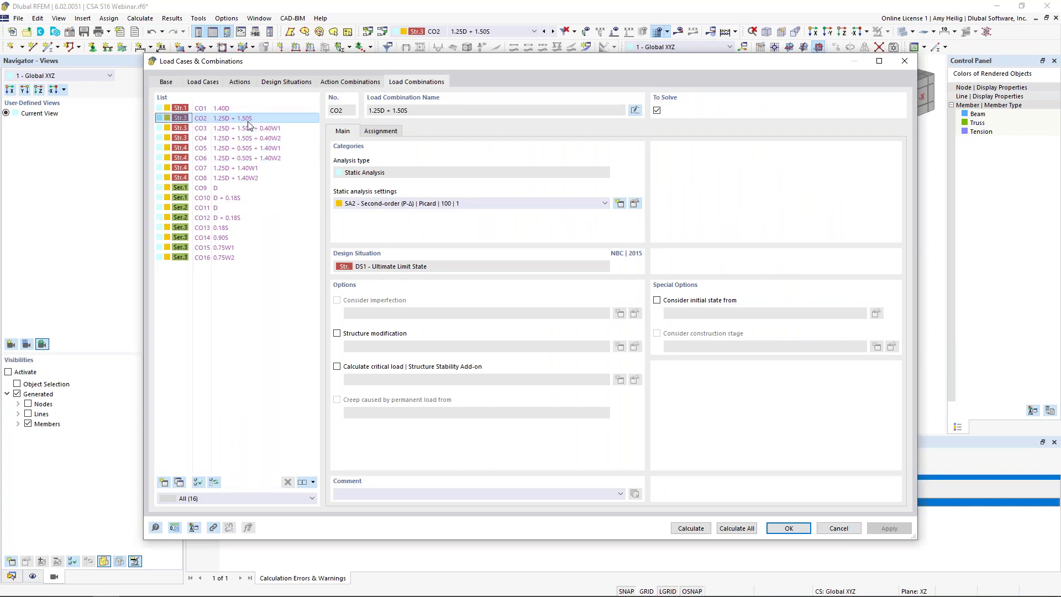
left_click(411, 205)
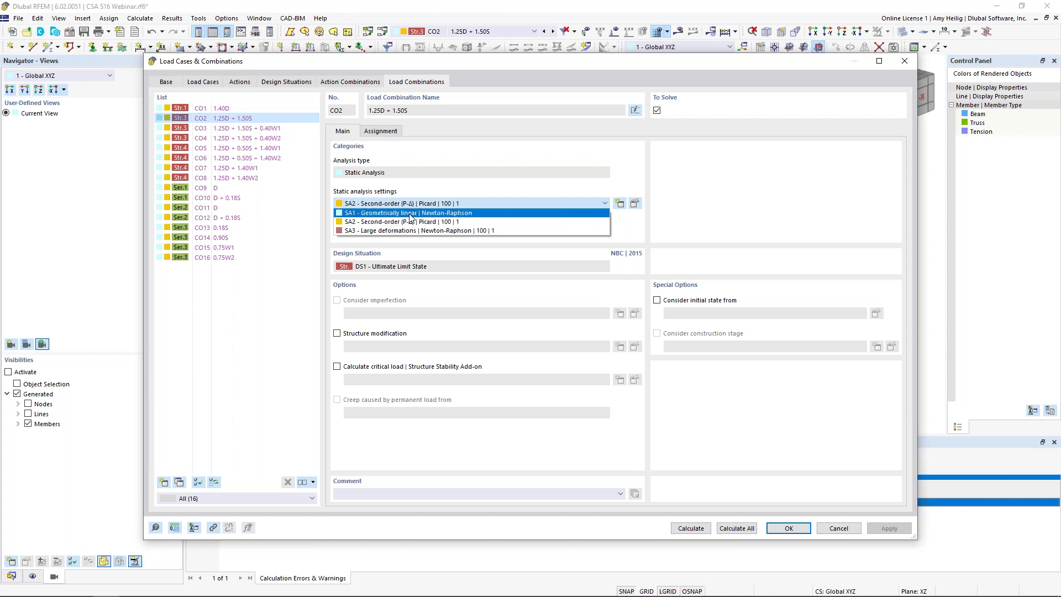
left_click(410, 213)
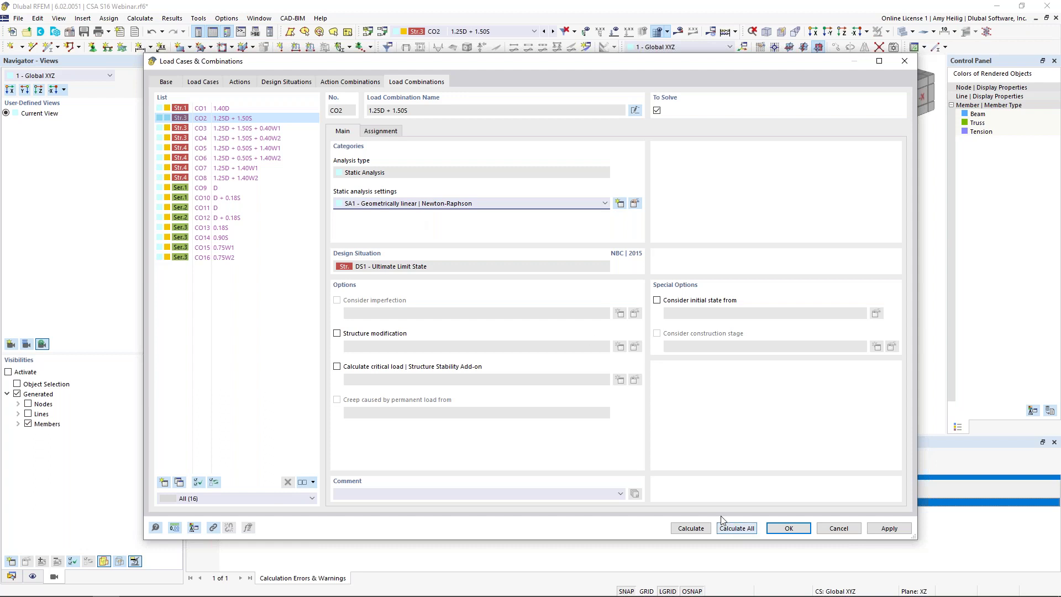
left_click(698, 528)
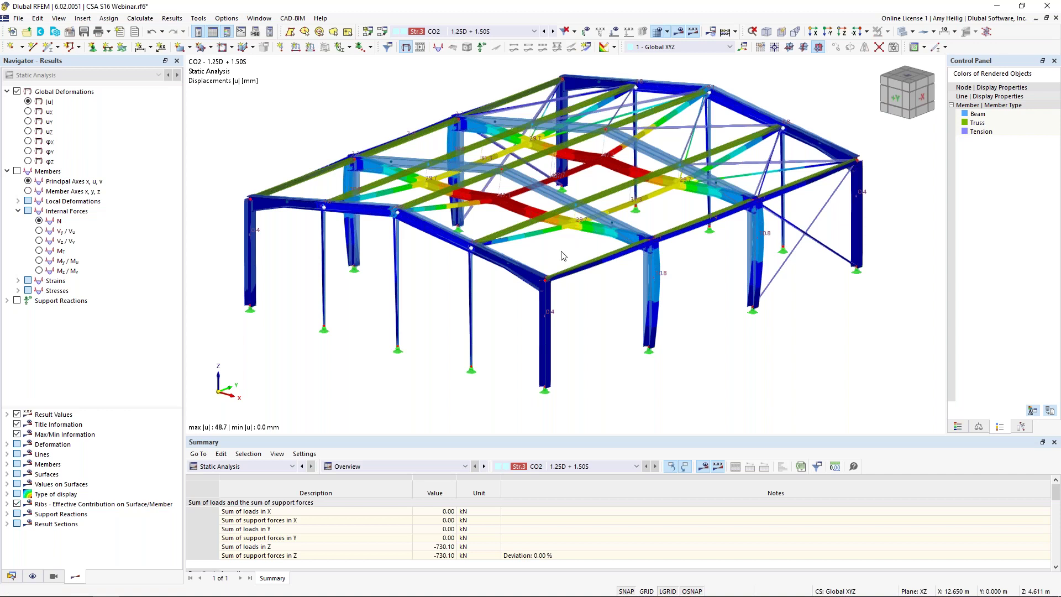
- Enable the critical load calculation for CO2, set ST1 to include loading and find the 10 lowest eigenvalues, and recalculate
left_click(382, 31)
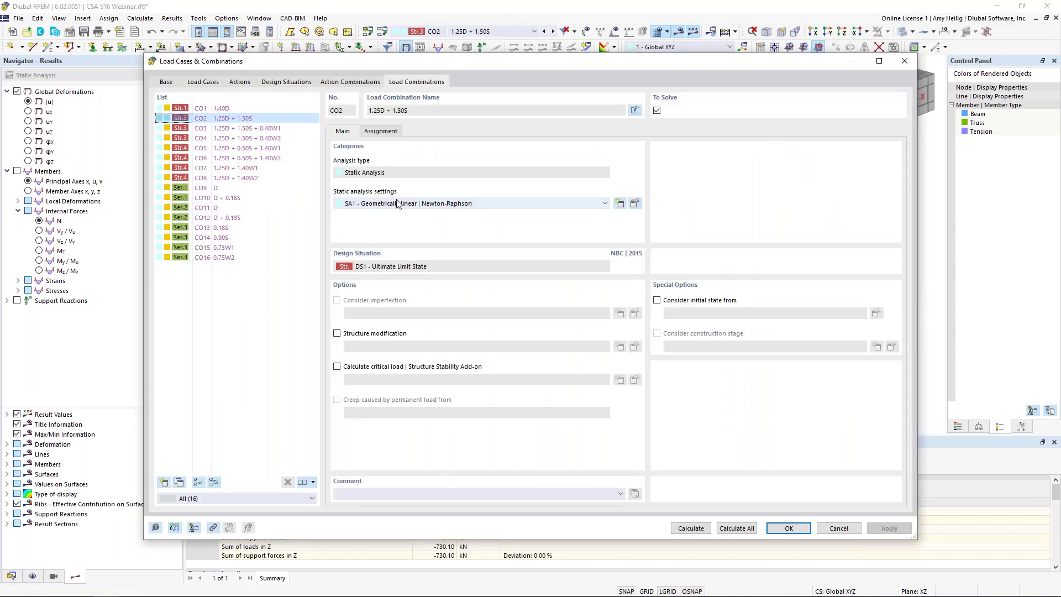
left_click(337, 367)
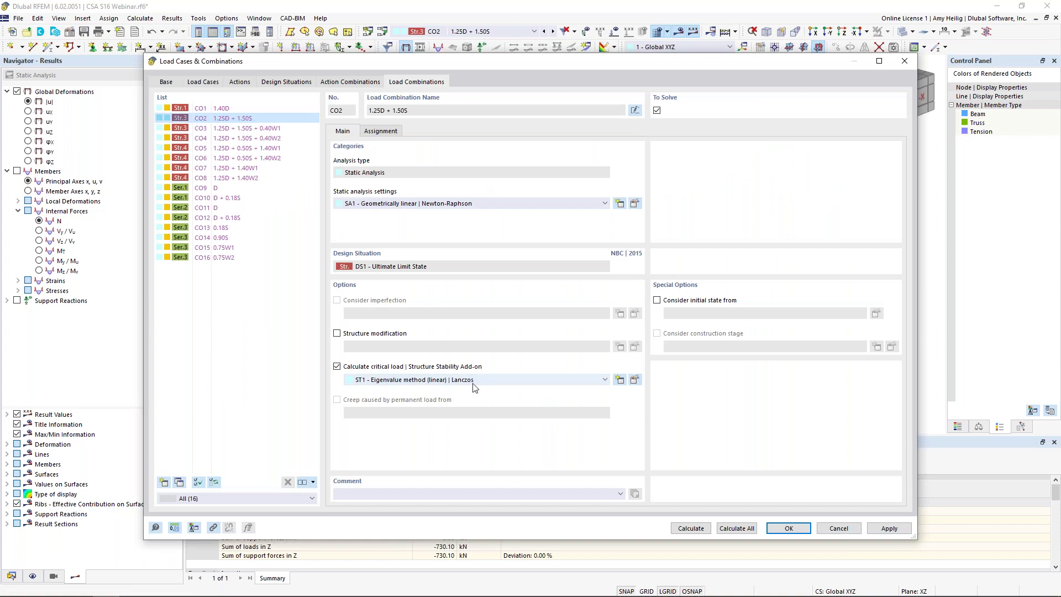
left_click(634, 380)
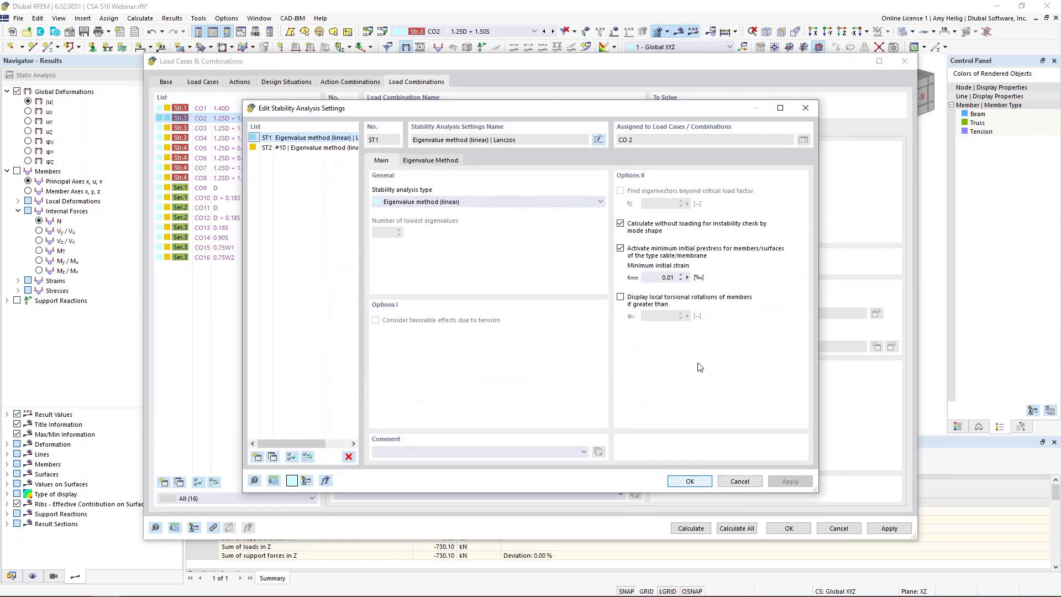
left_click(620, 224)
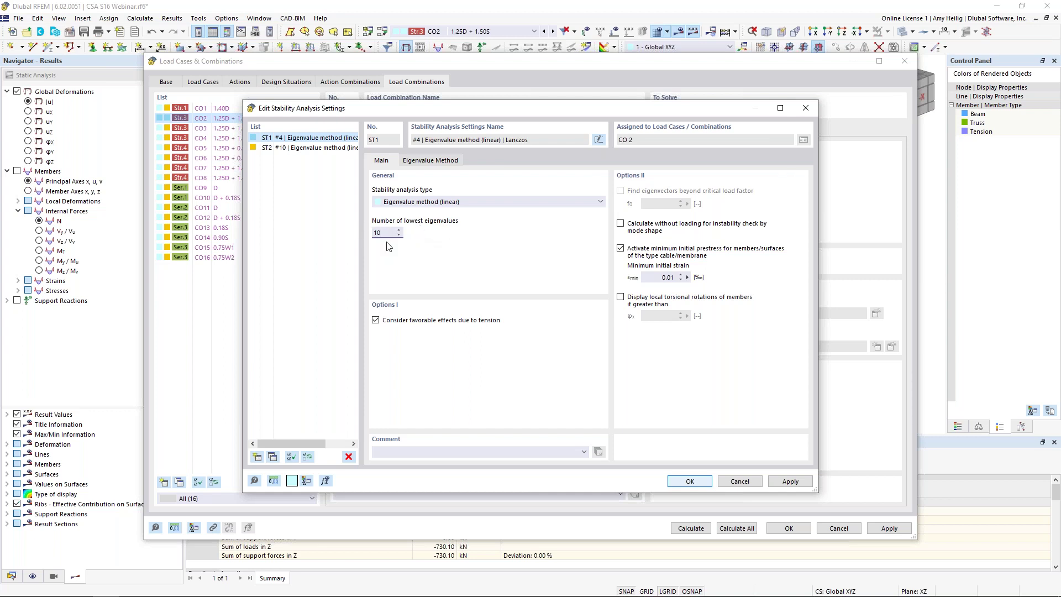
left_click(686, 482)
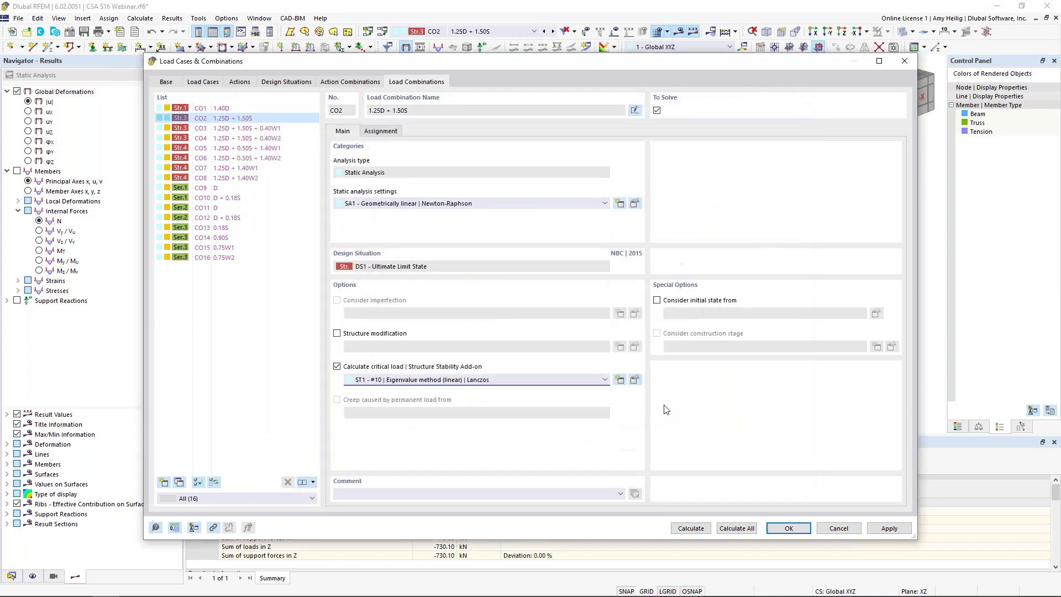
left_click(691, 529)
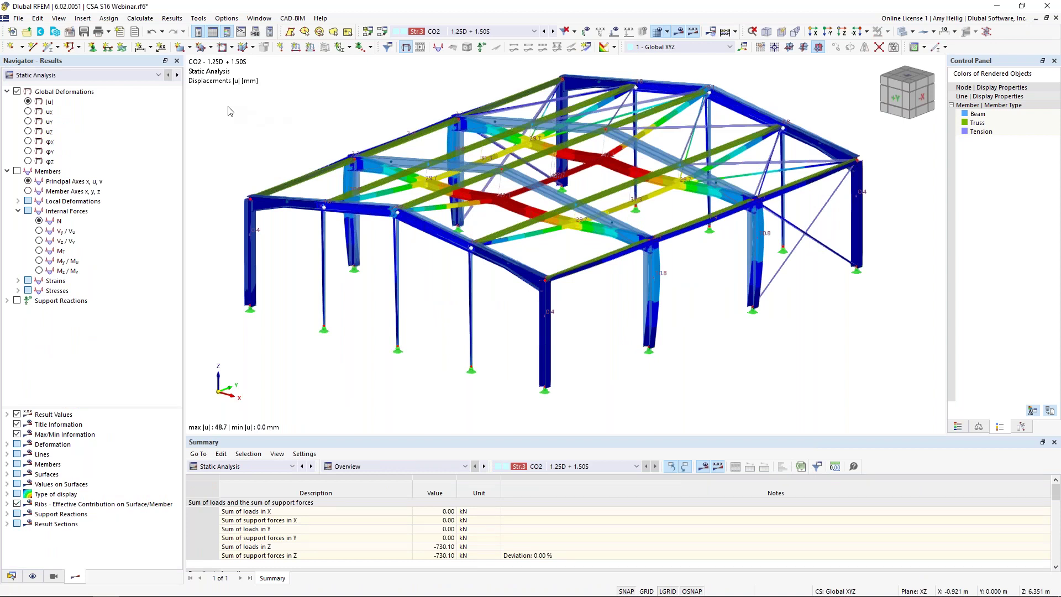
- Display the stability analysis results for CO2 and examine mode shape 1 at the end-wall columns
left_click(100, 77)
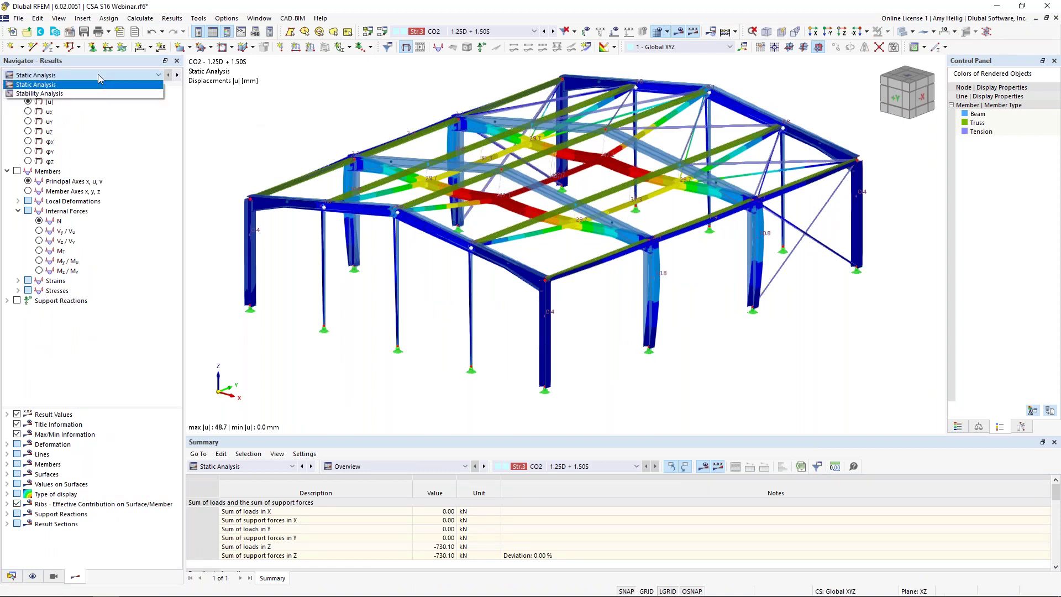
left_click(77, 94)
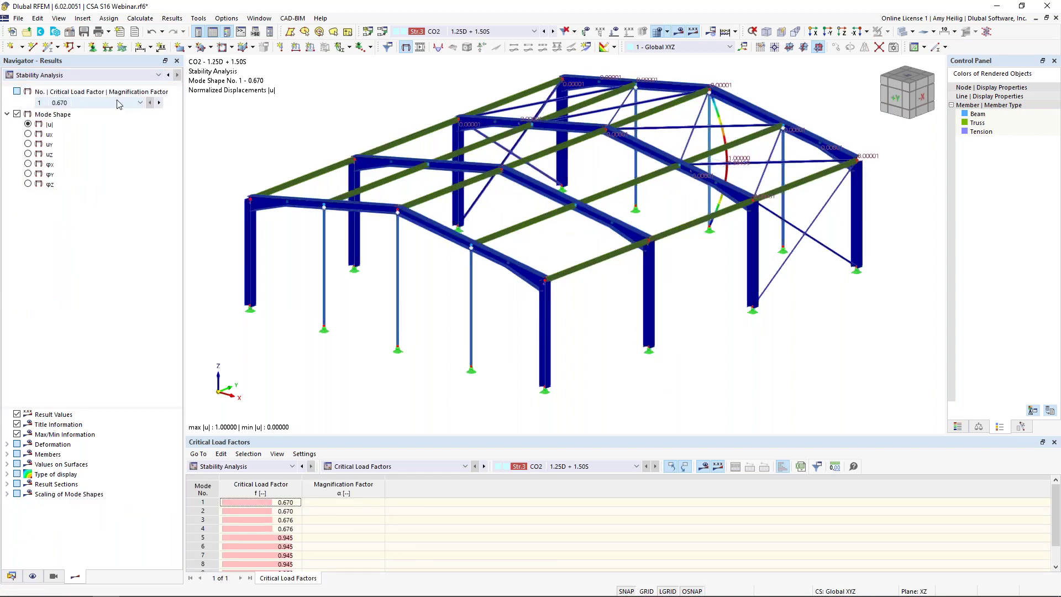
left_click(117, 104)
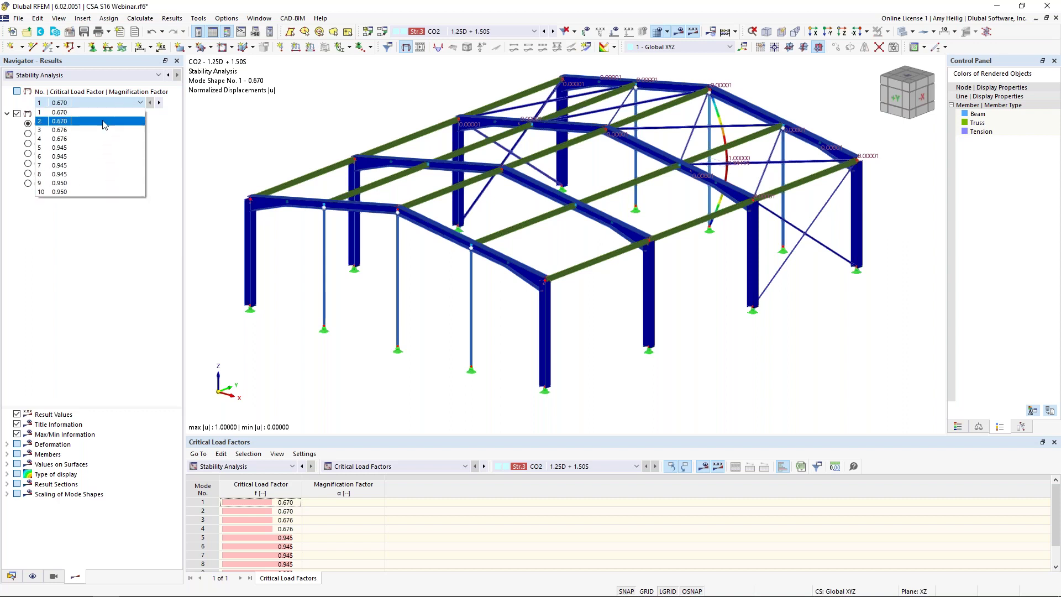
left_click(281, 504)
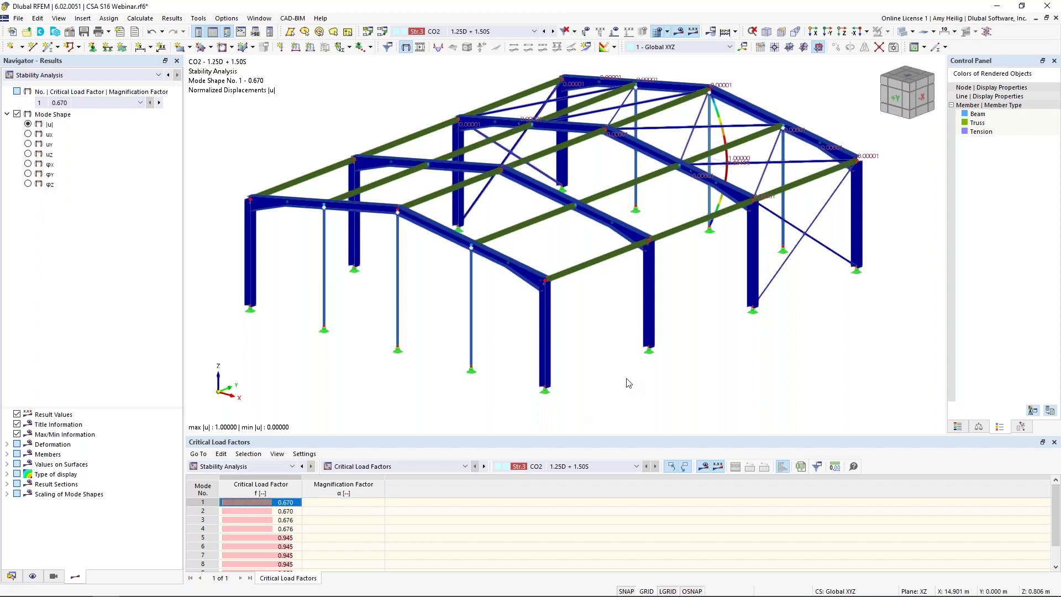
middle_click_drag(765, 364, 689, 345, "ctrl")
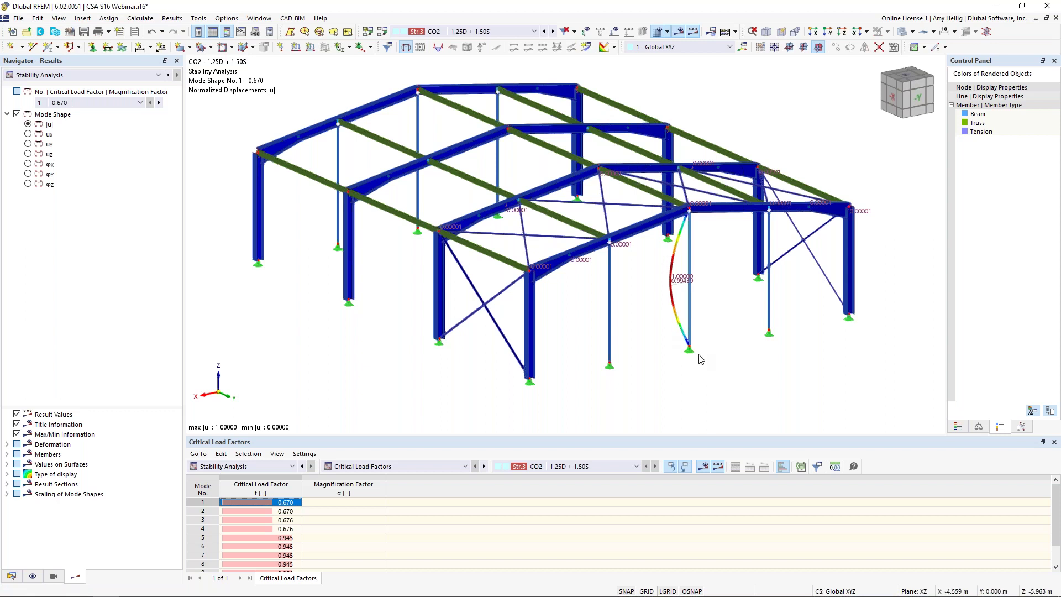
- Examine mode shapes 2 and 3 at both end walls and enlarge the results table to list all critical load factors
left_click(287, 511)
middle_click_drag(636, 320, 691, 332, "ctrl")
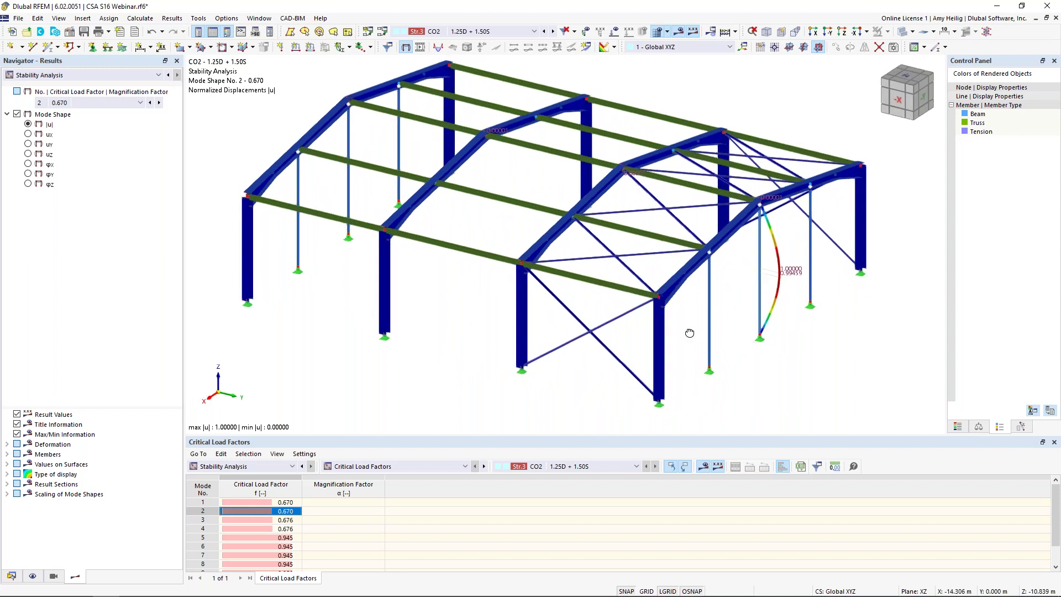
left_click(285, 520)
middle_click_drag(326, 321, 525, 314, "ctrl")
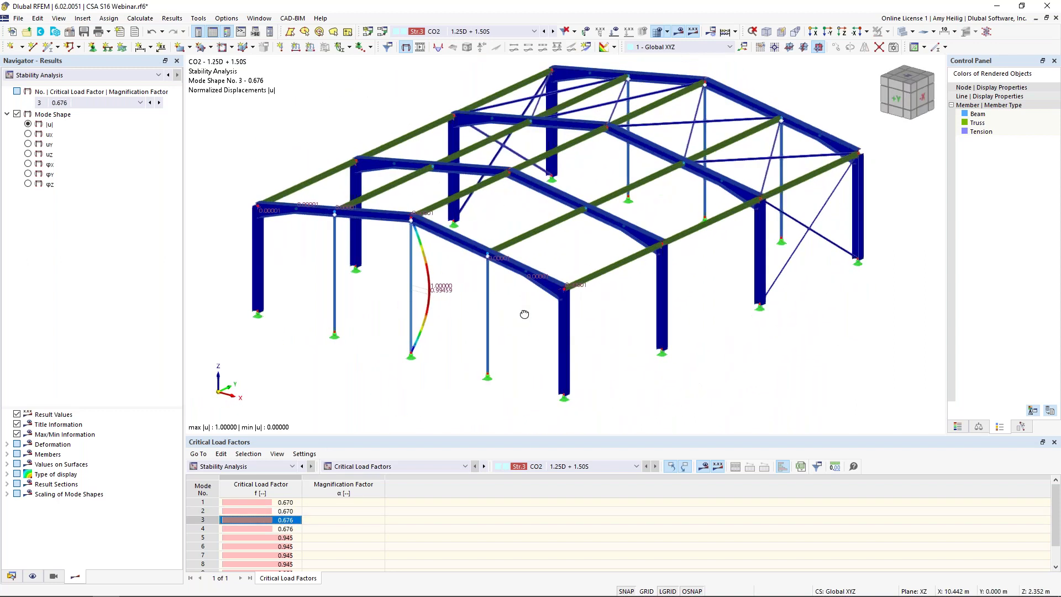
left_click_drag(450, 431, 450, 372)
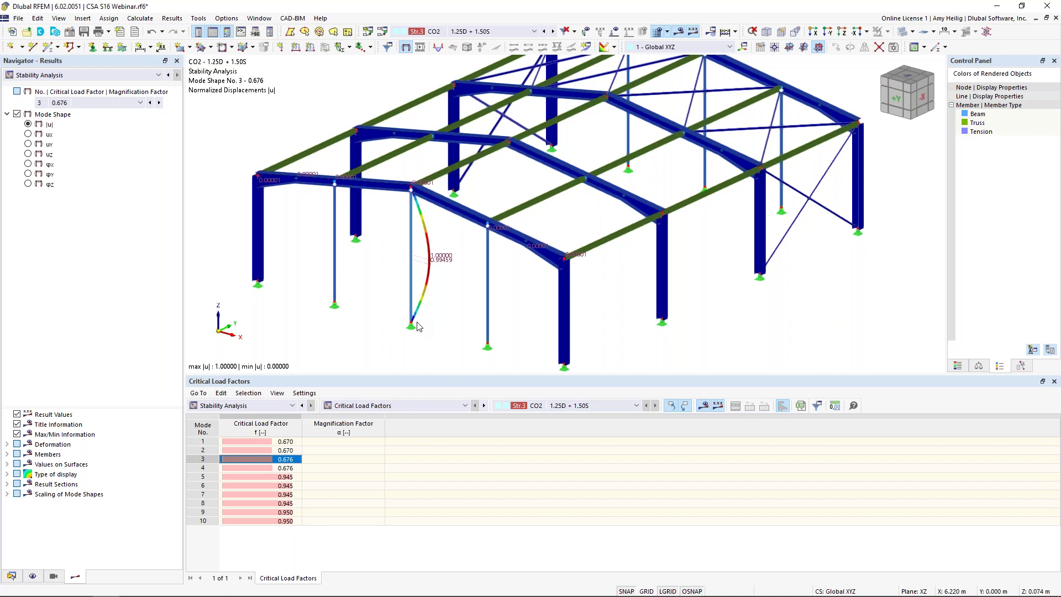
- Change the section of all six intermediate end-wall columns to W 130x24 in A992M, accepting the deletion of the results
middle_click_drag(463, 283, 526, 251, "ctrl")
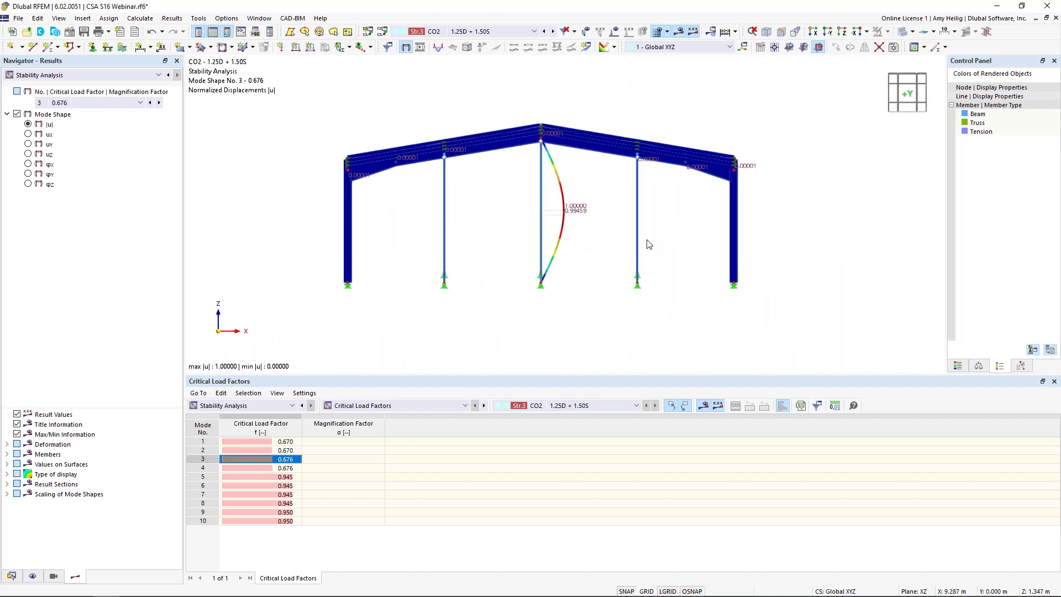
left_click_drag(682, 243, 423, 197)
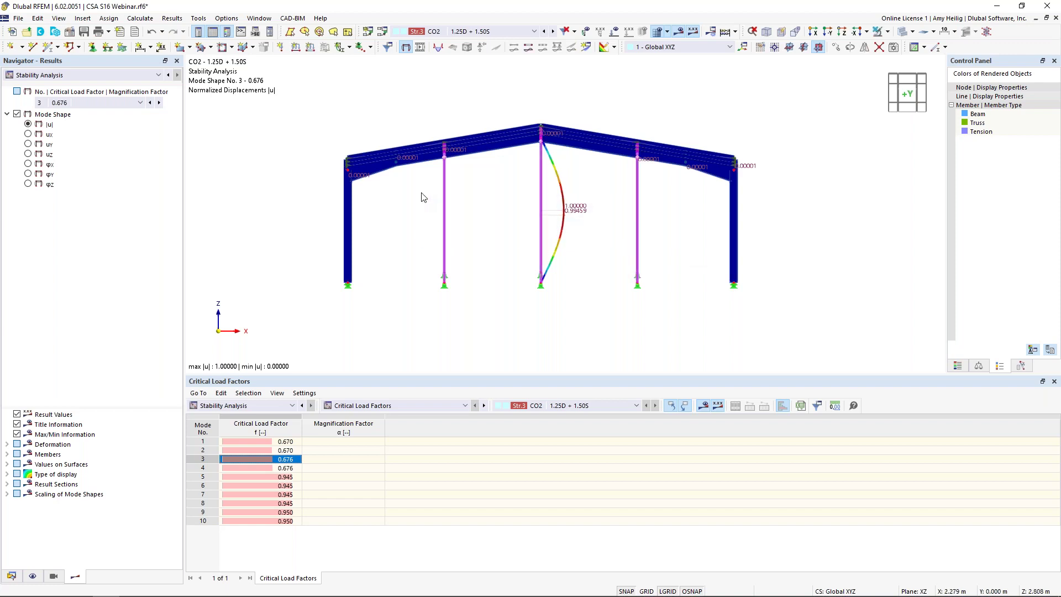
double_click(446, 219)
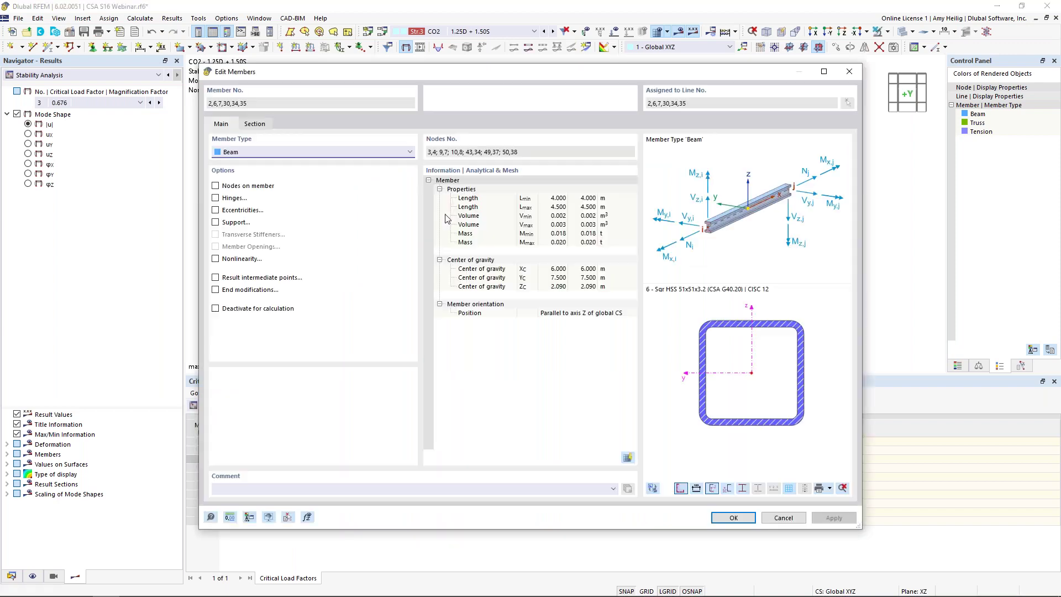
left_click(260, 127)
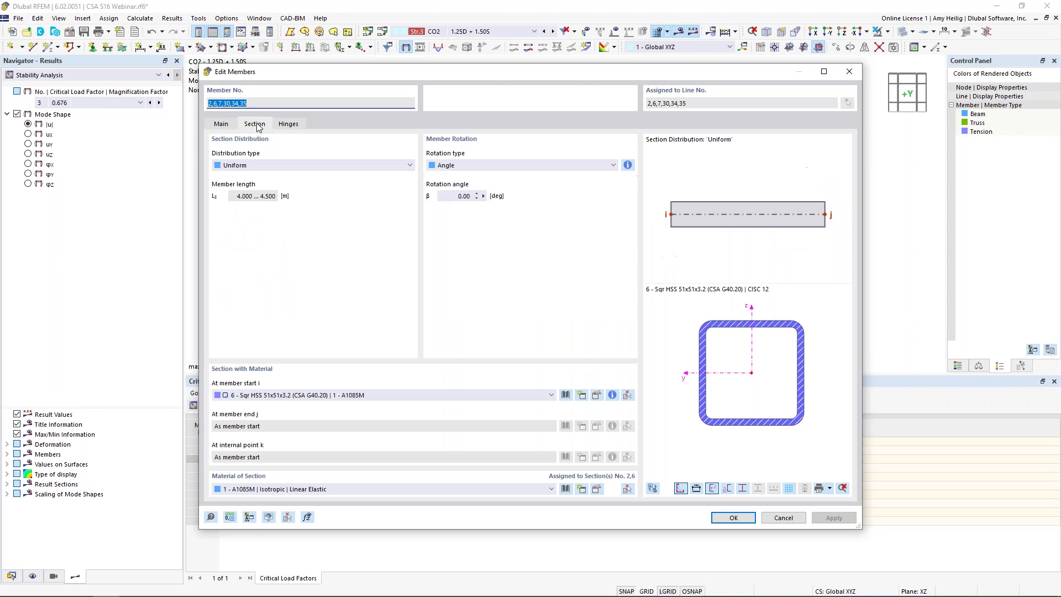
left_click(301, 395)
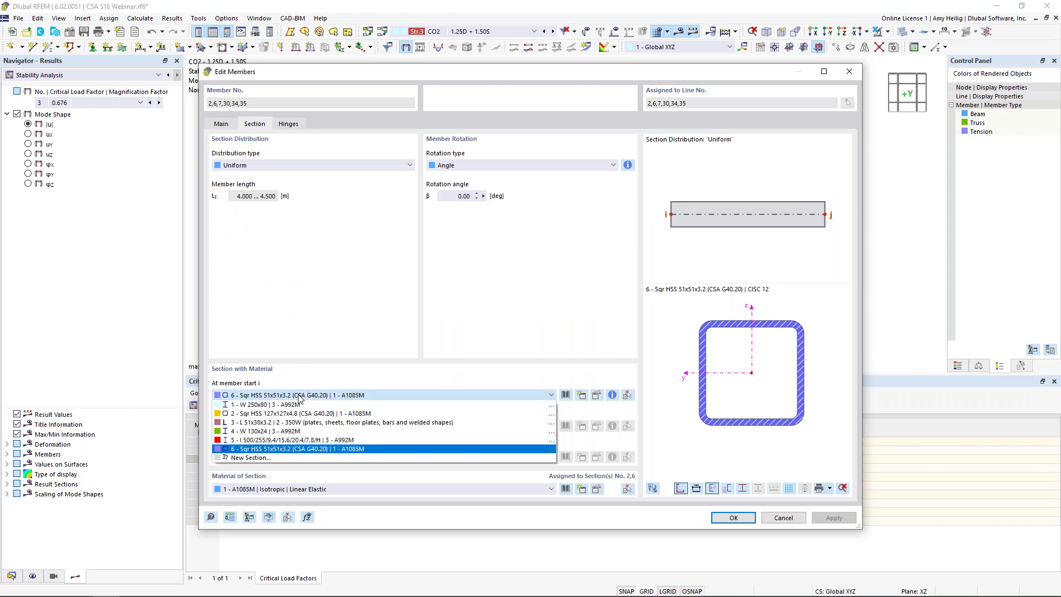
left_click(291, 432)
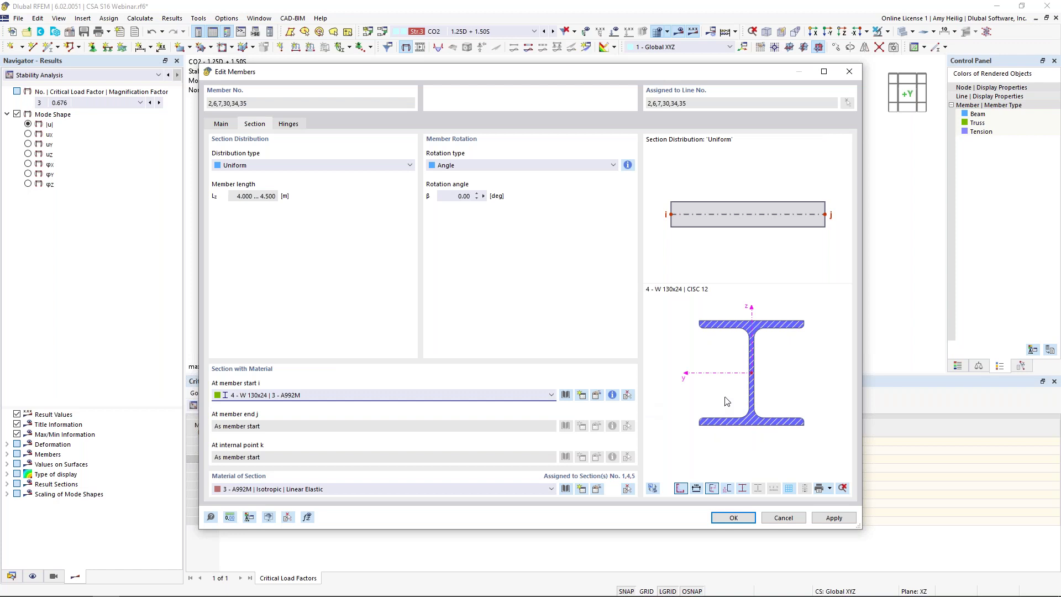
left_click(721, 518)
left_click(574, 353)
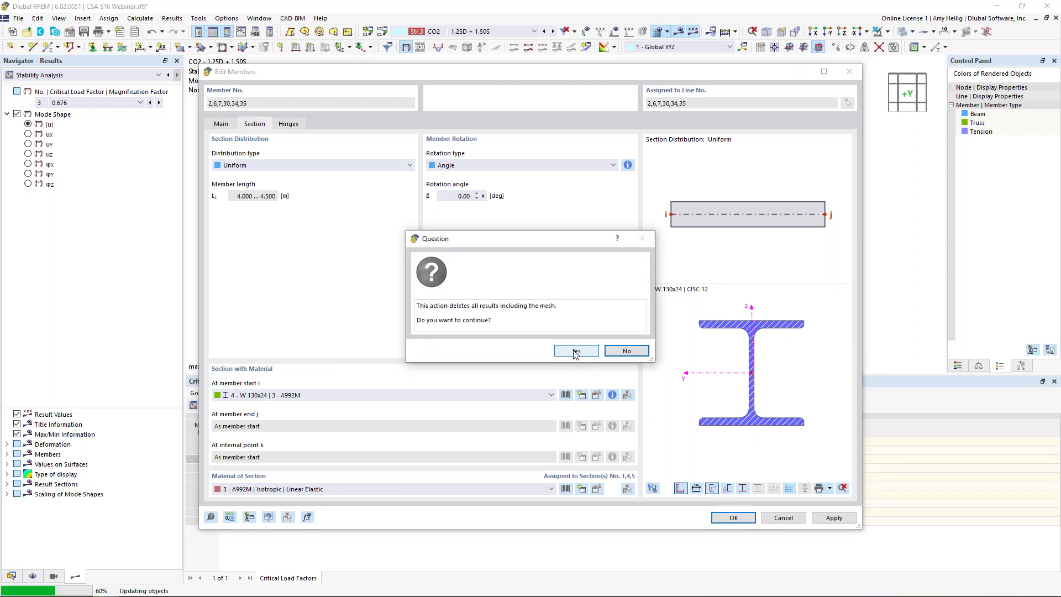
left_click(575, 351)
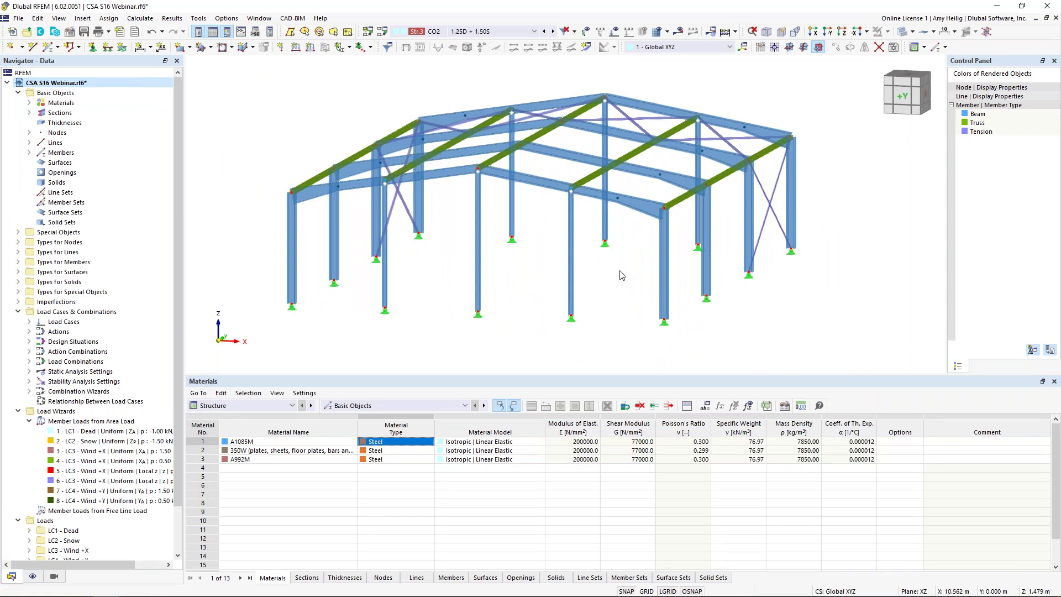
- Set CO2's static analysis settings to SA2 - Second-order (P-Δ) | Picard | 100 | 1 and recalculate the combination
left_click(381, 32)
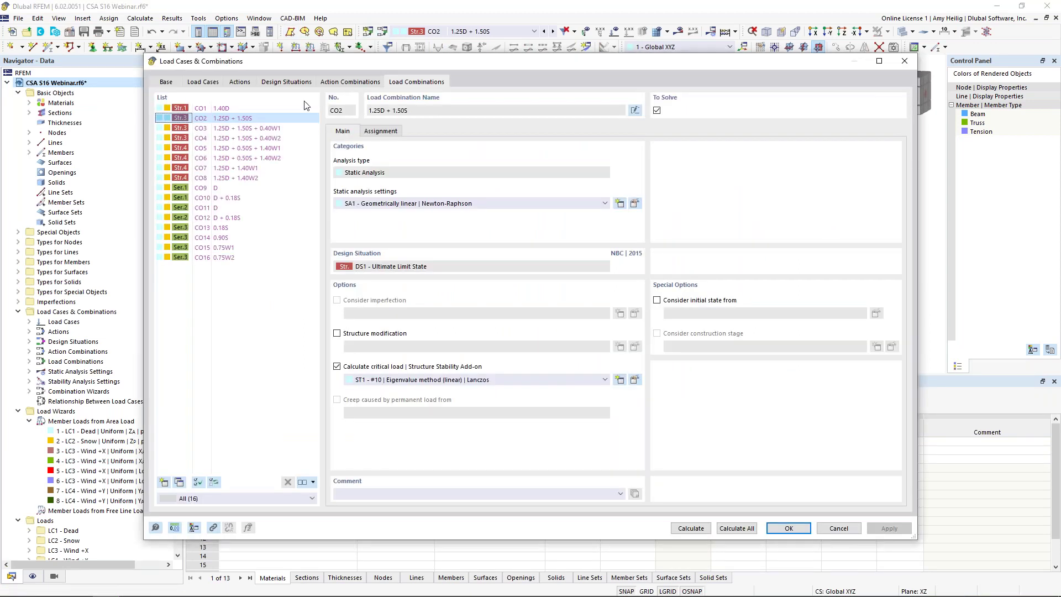
left_click(409, 205)
left_click(408, 221)
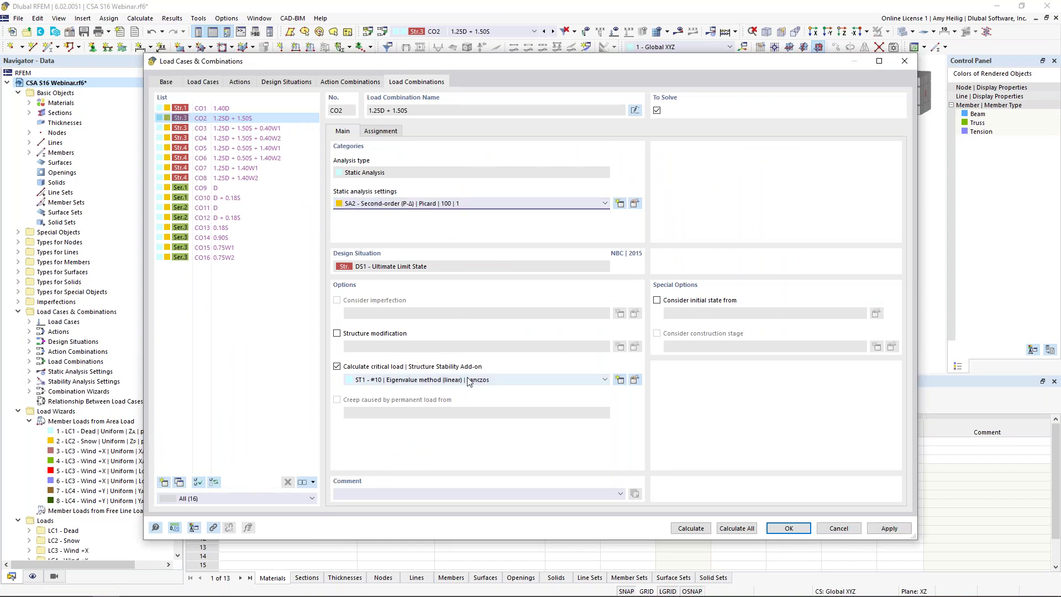
left_click(697, 530)
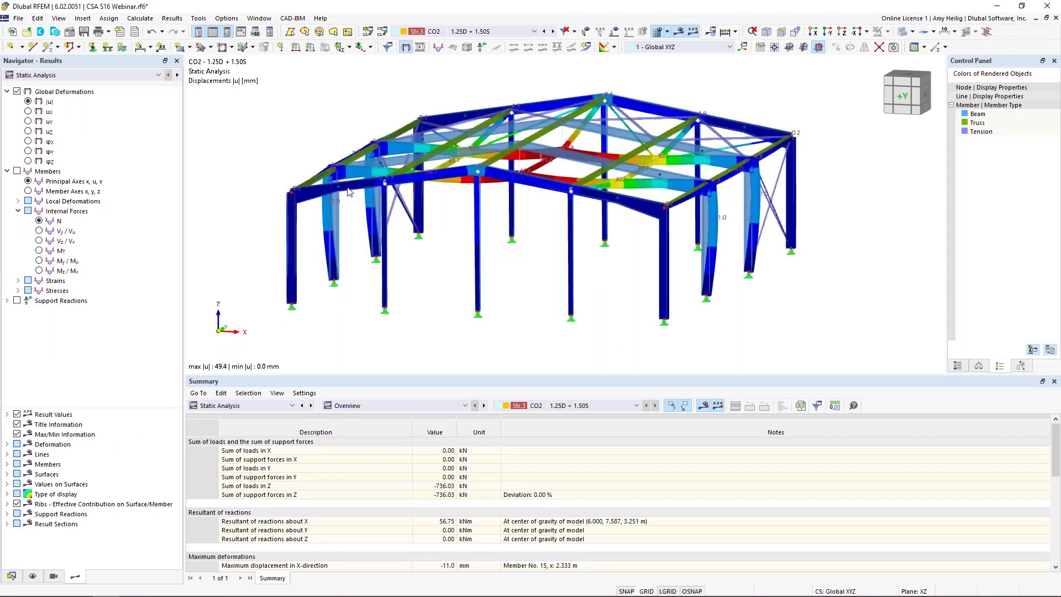
- Display the stability analysis results for CO2 and compare mode shapes 1 and 2 and their critical load factors
left_click(66, 76)
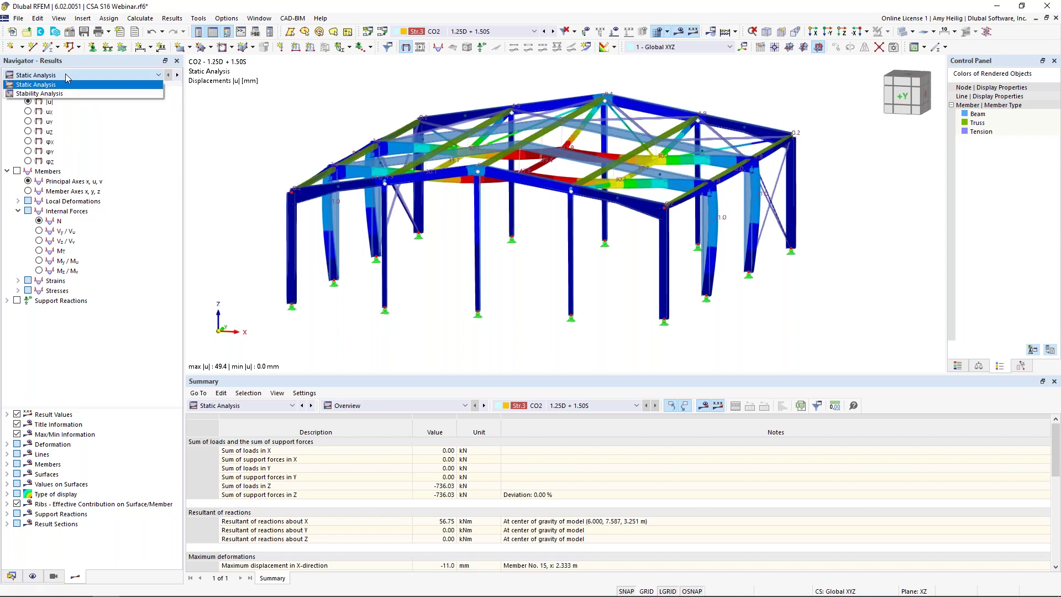
left_click(67, 94)
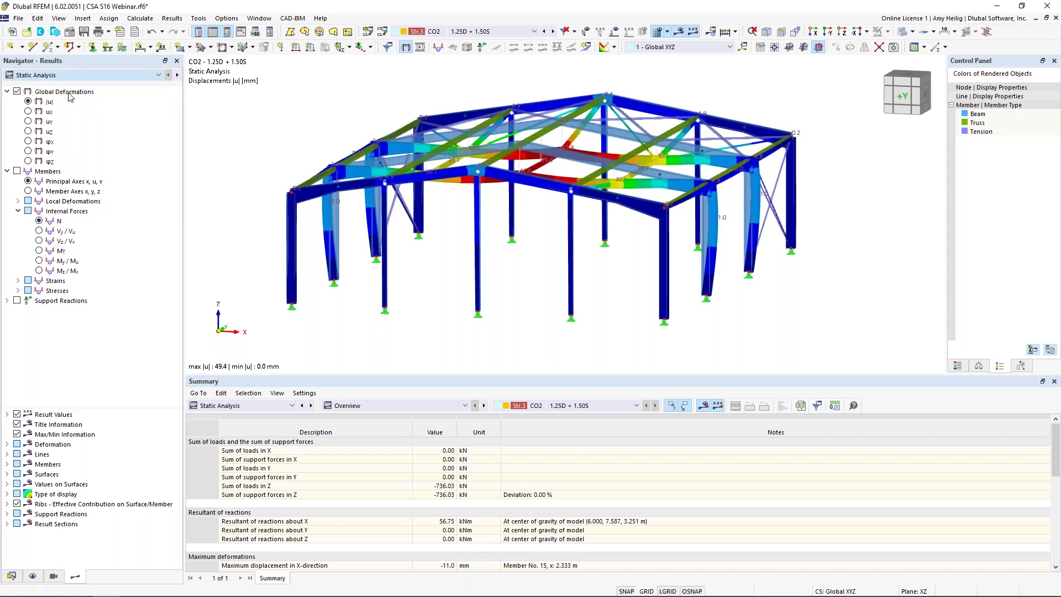
middle_click_drag(768, 266, 587, 222, "ctrl")
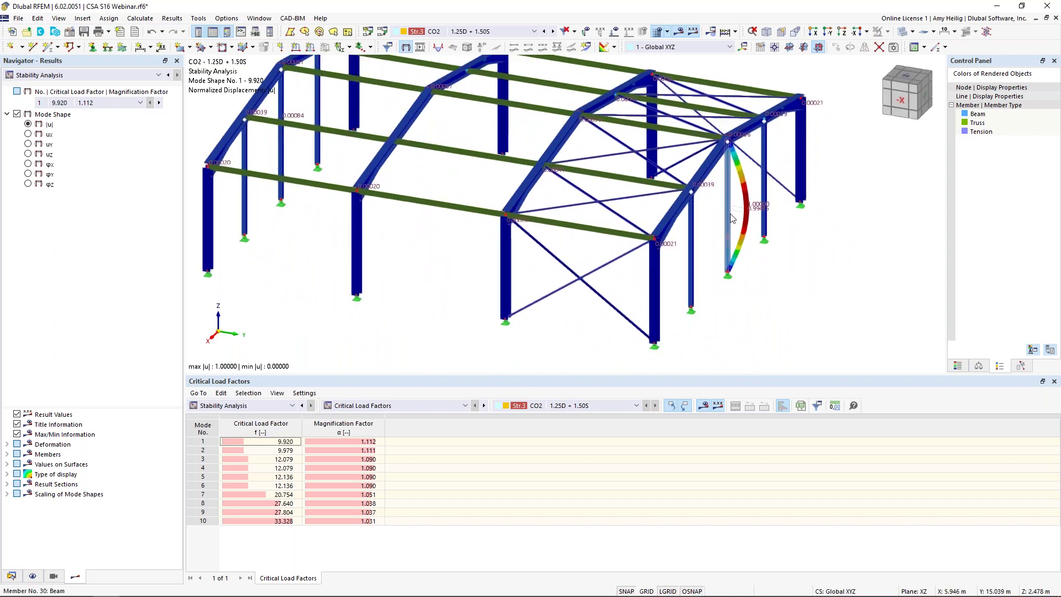
left_click(277, 452)
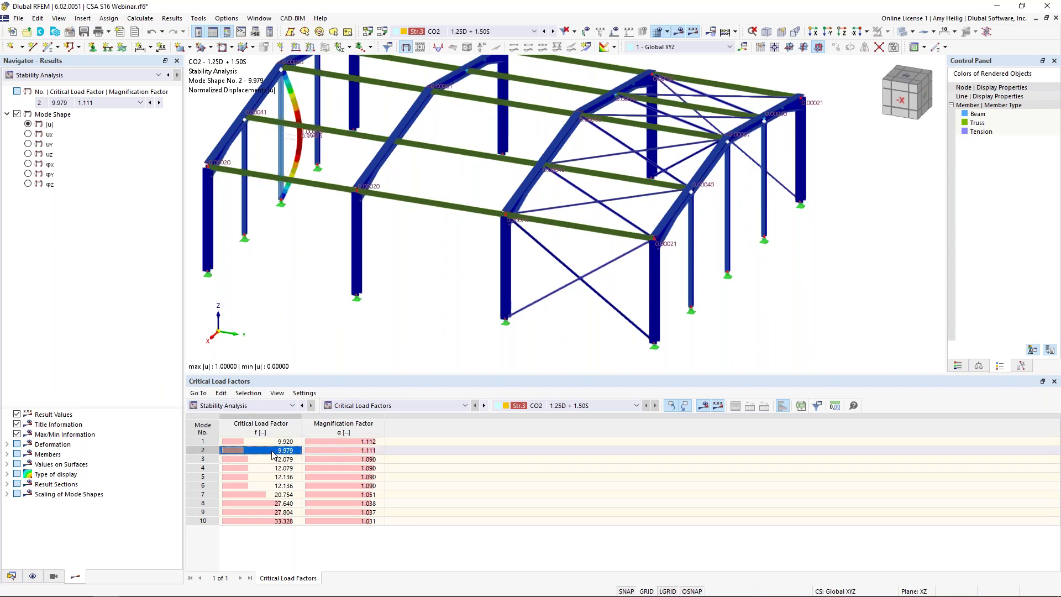
left_click(278, 443)
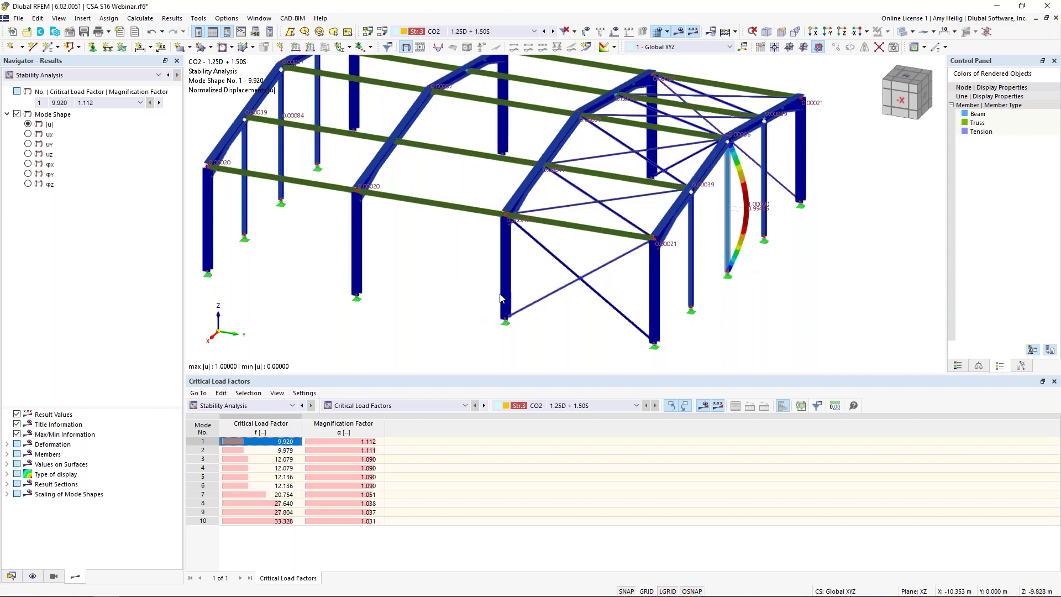
middle_click_drag(429, 277, 558, 255, "ctrl")
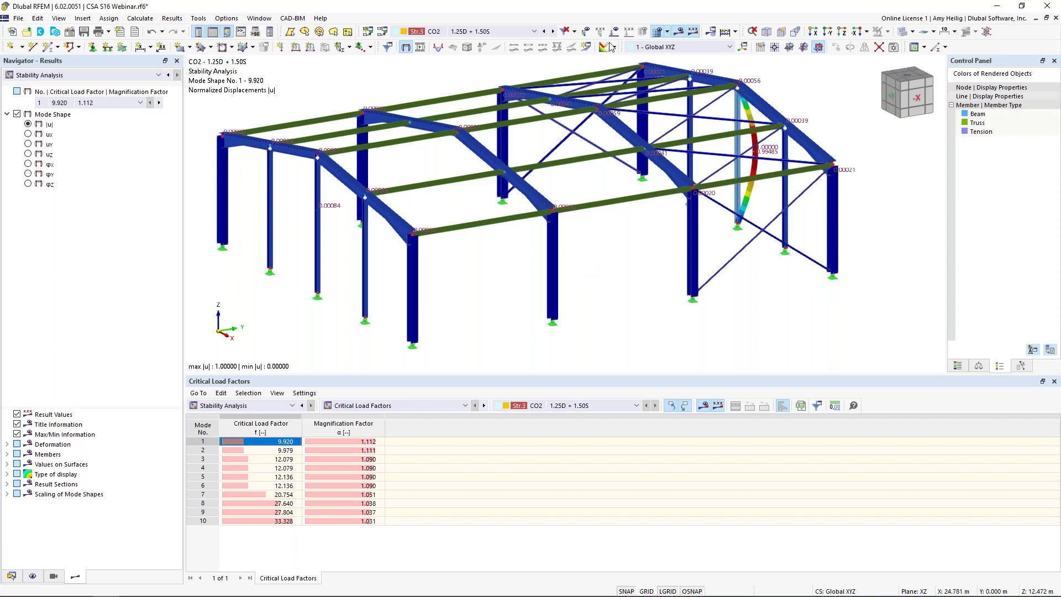
- Hide the results display and switch to the presentation slide on CSA S16:19 Stability Considerations
left_click(679, 32)
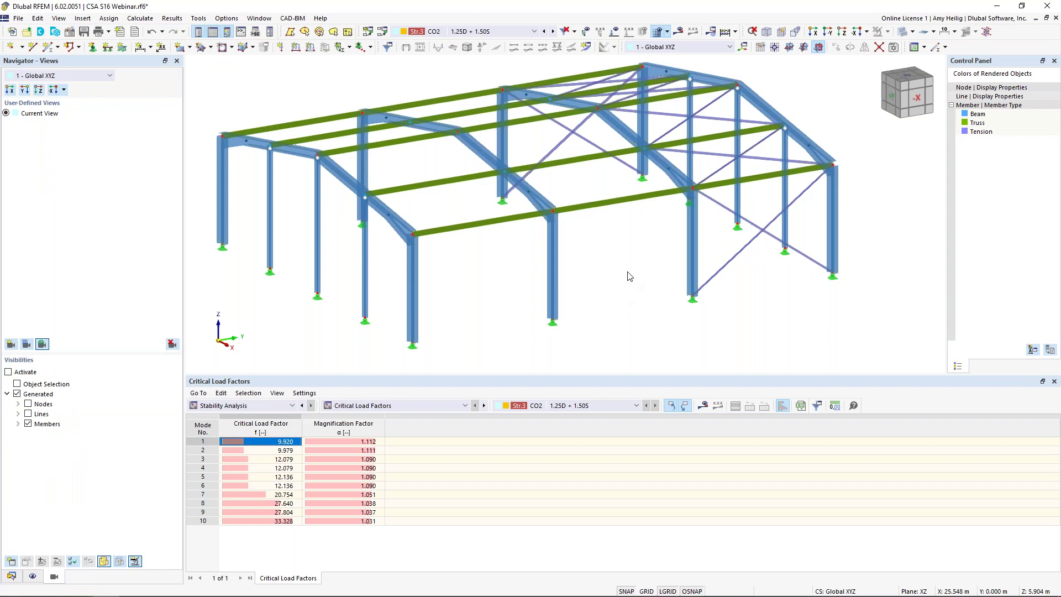
key("super+Tab")
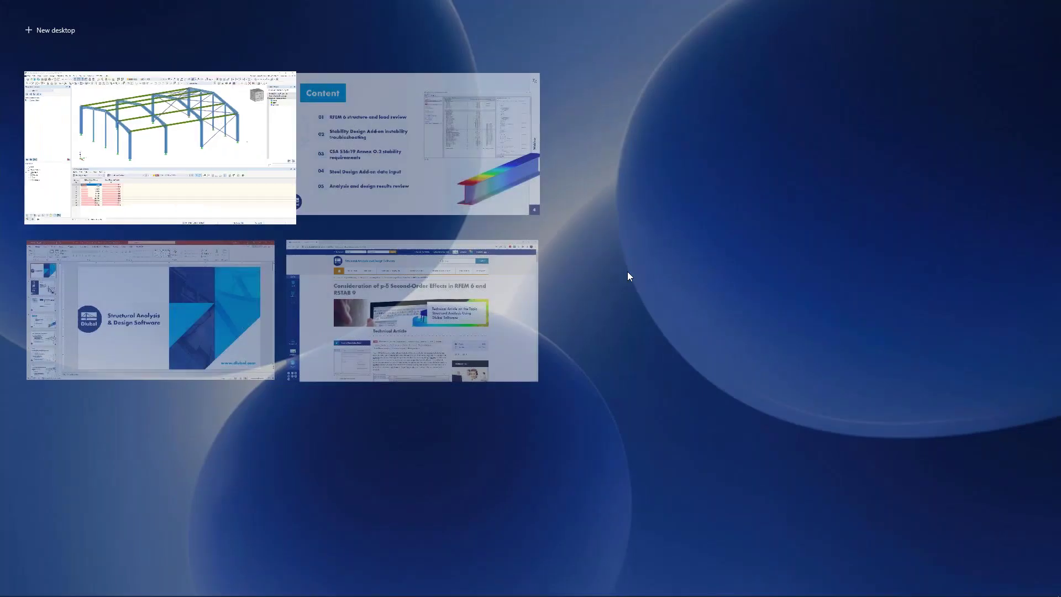
key("Right")
key("Return")
key("Right")
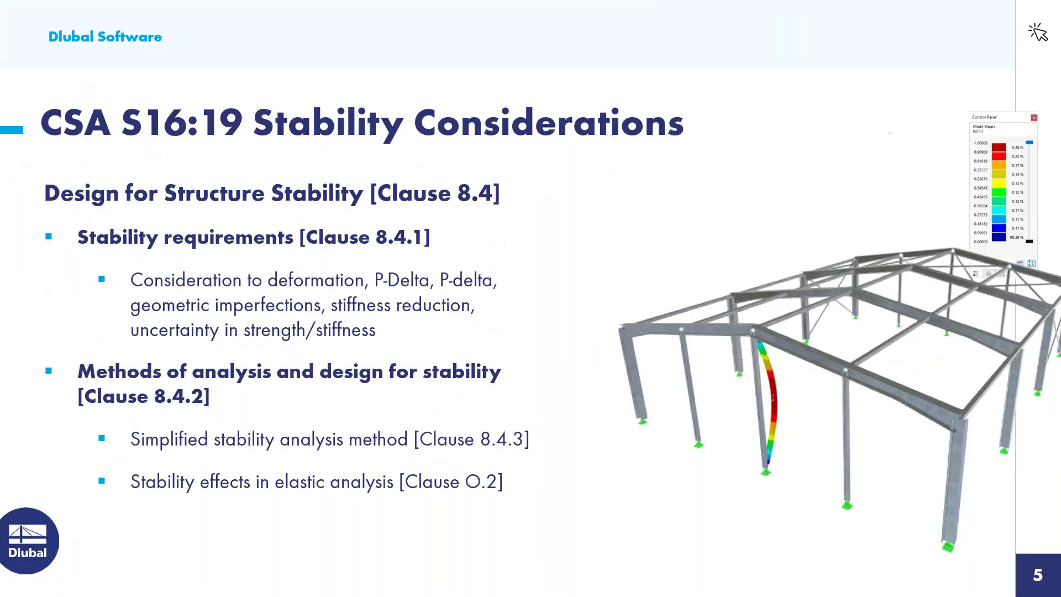
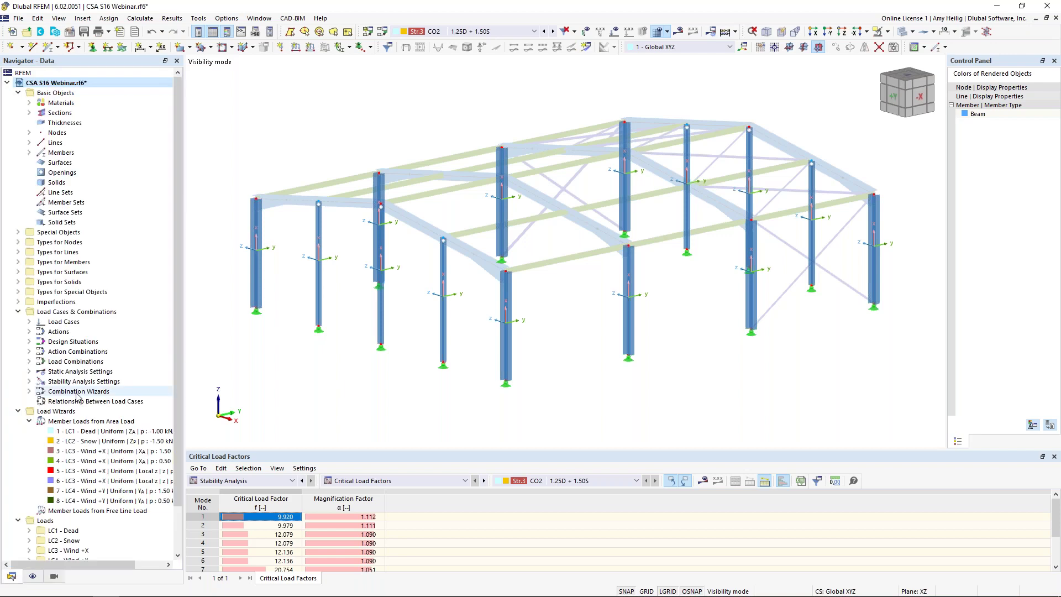
- Create an imperfection case named "Imp. +X", copy it, and rename the copy "Imp. +Y"
left_click(19, 302)
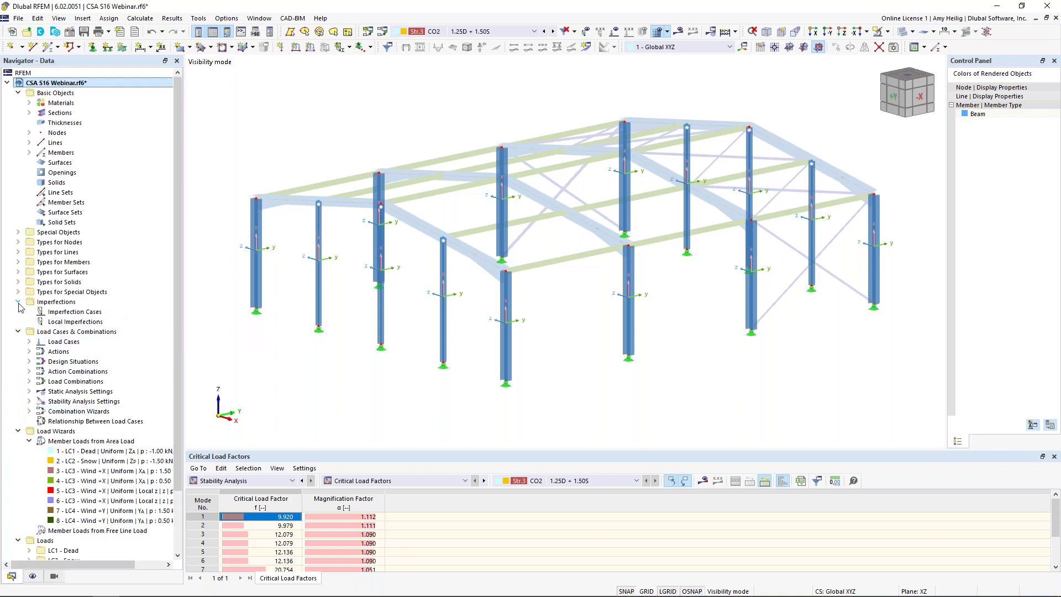
right_click(57, 315)
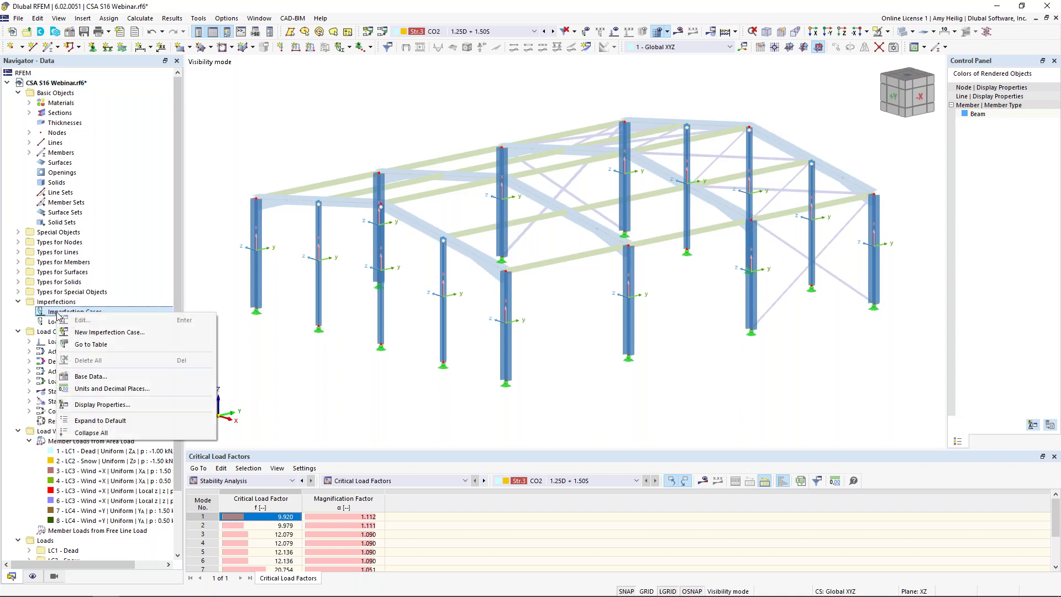
left_click(81, 332)
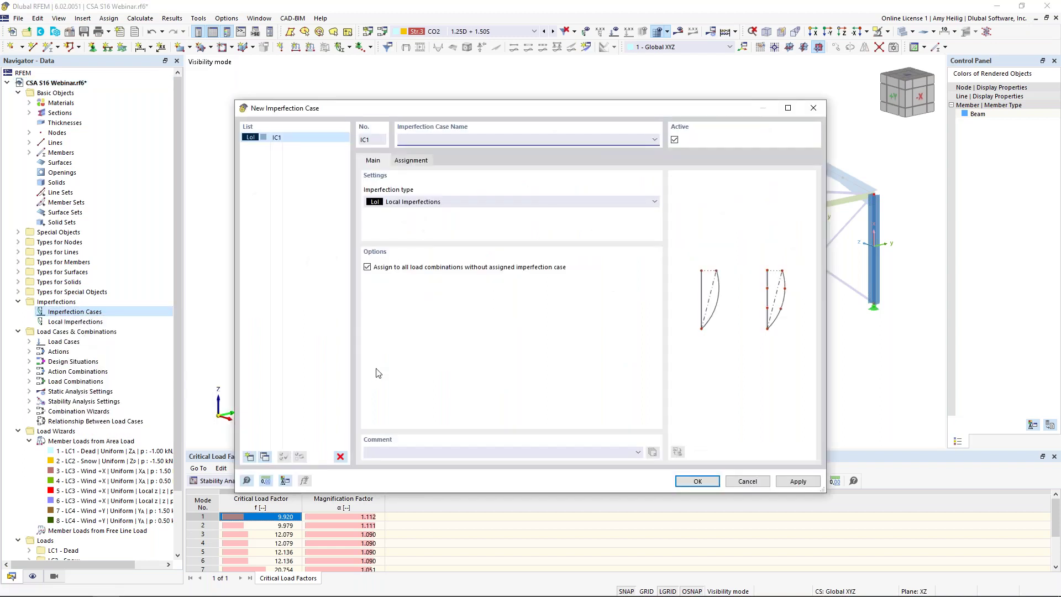
type("Imp. +X")
left_click(266, 457)
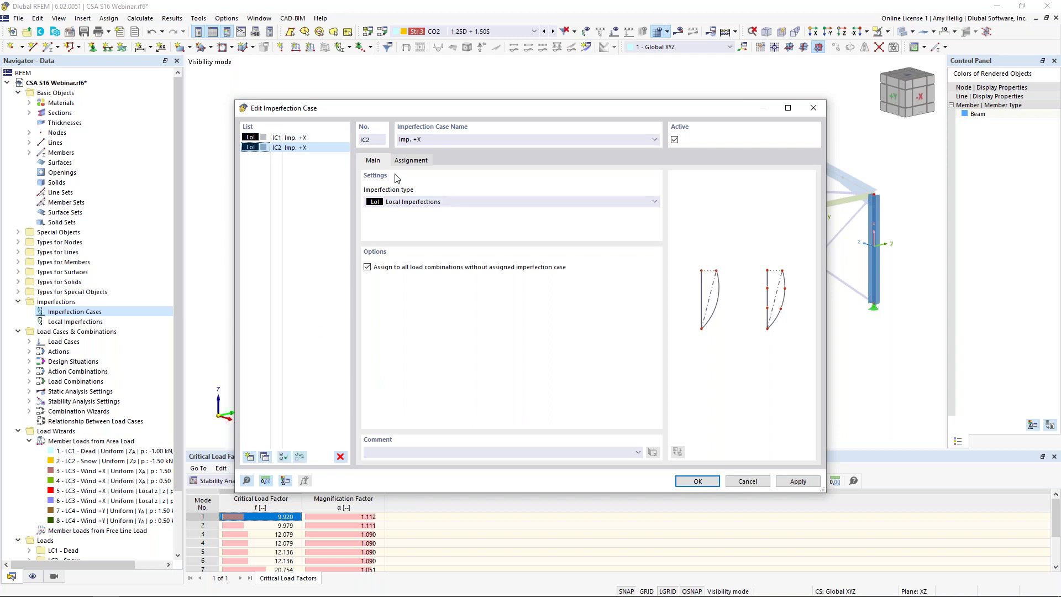
left_click(454, 139)
key("BackSpace")
type("Y")
- Keep imperfection case Imp. +X as Local Imperfections and assign it to LC3 Wind +X
left_click(318, 141)
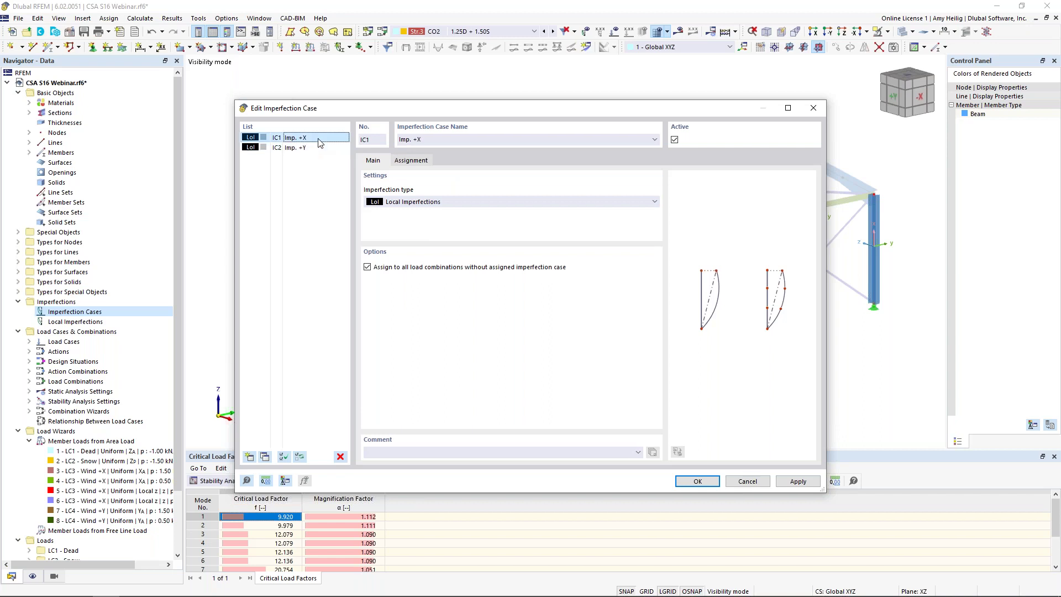
left_click(416, 202)
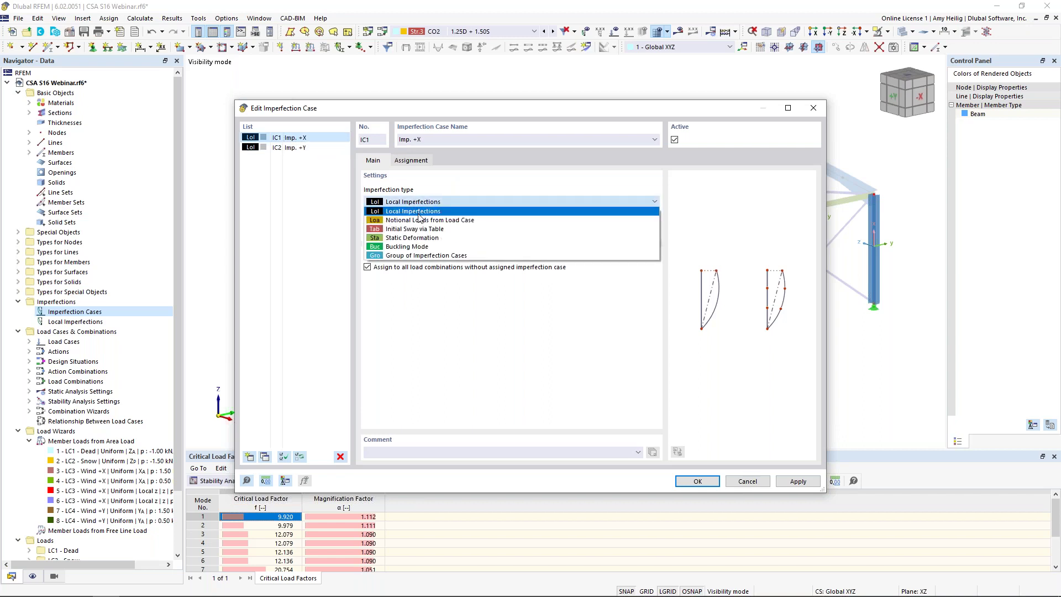
left_click(399, 212)
left_click(416, 161)
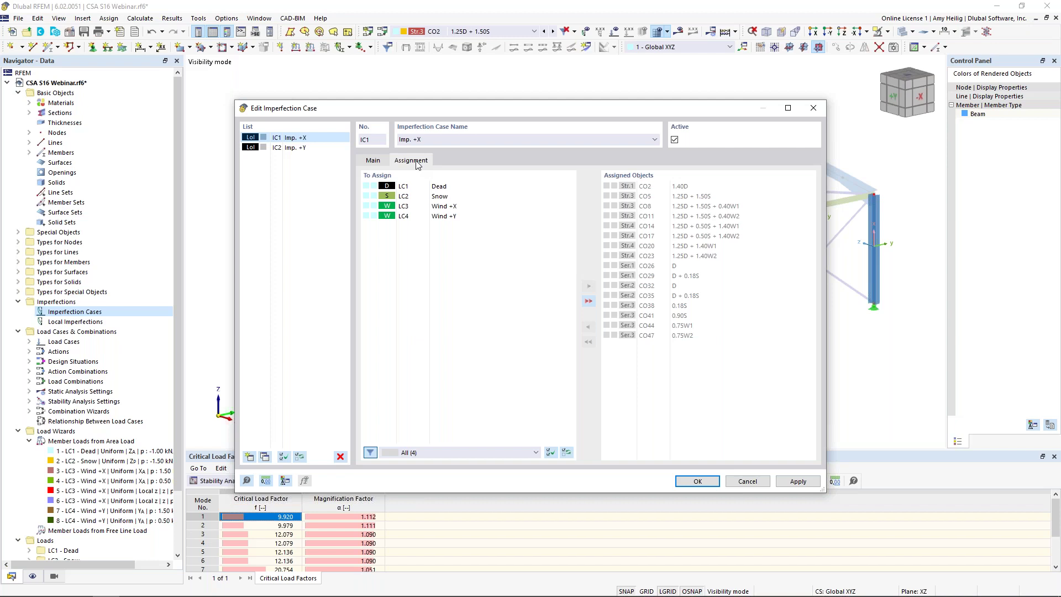
left_click(454, 207)
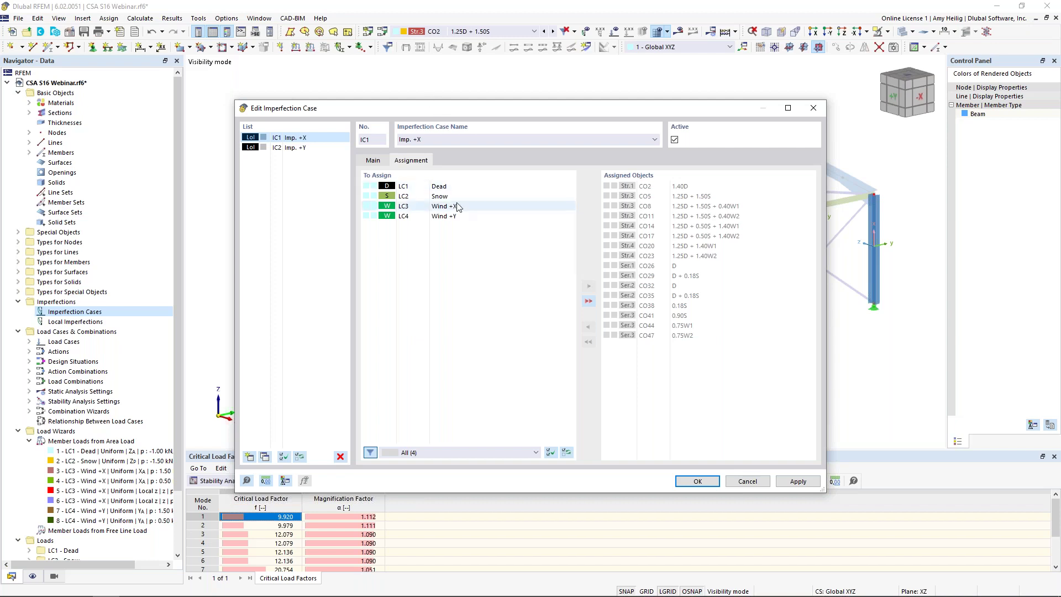
double_click(453, 208)
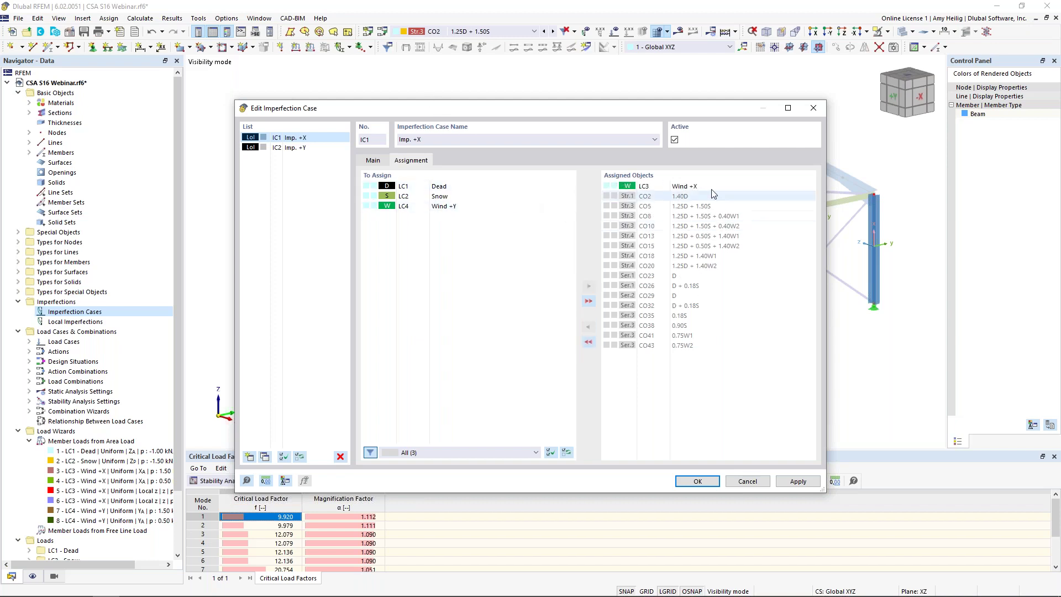
- Assign imperfection case Imp. +Y to LC4 Wind +Y and save both imperfection cases
left_click(291, 148)
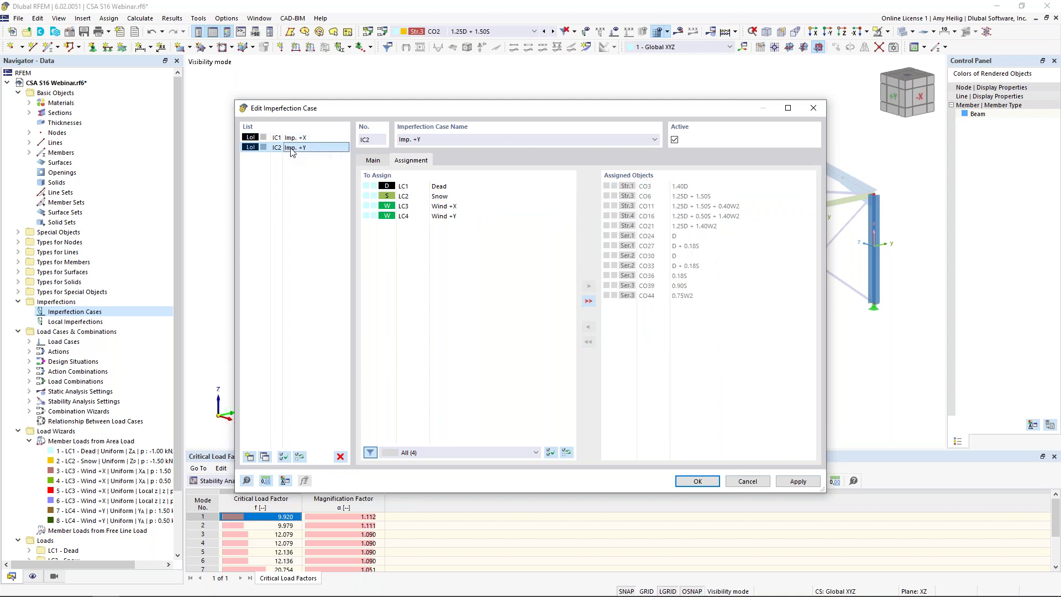
double_click(440, 216)
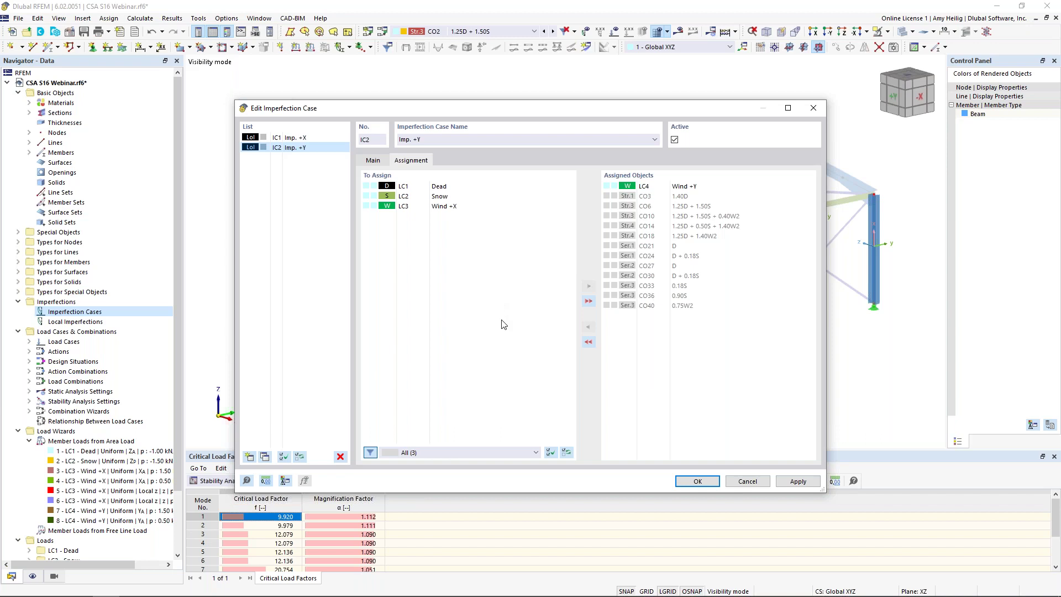
left_click(689, 484)
left_click(562, 352)
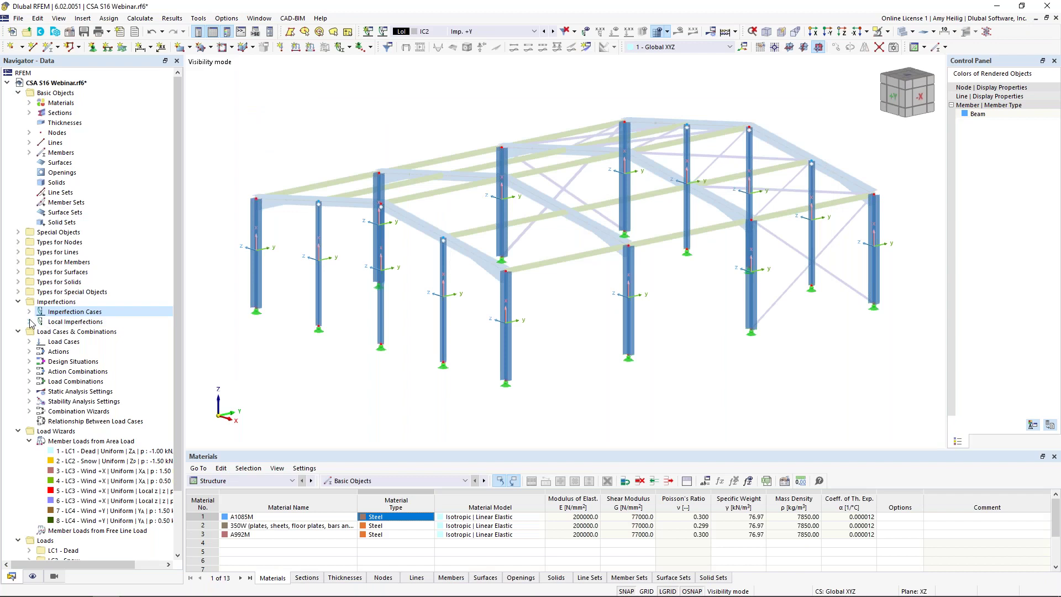
- Start a new member imperfection in IC1 - Imp. +X as an Initial Sway with definition type CSA S16:19 | Current
left_click(29, 322)
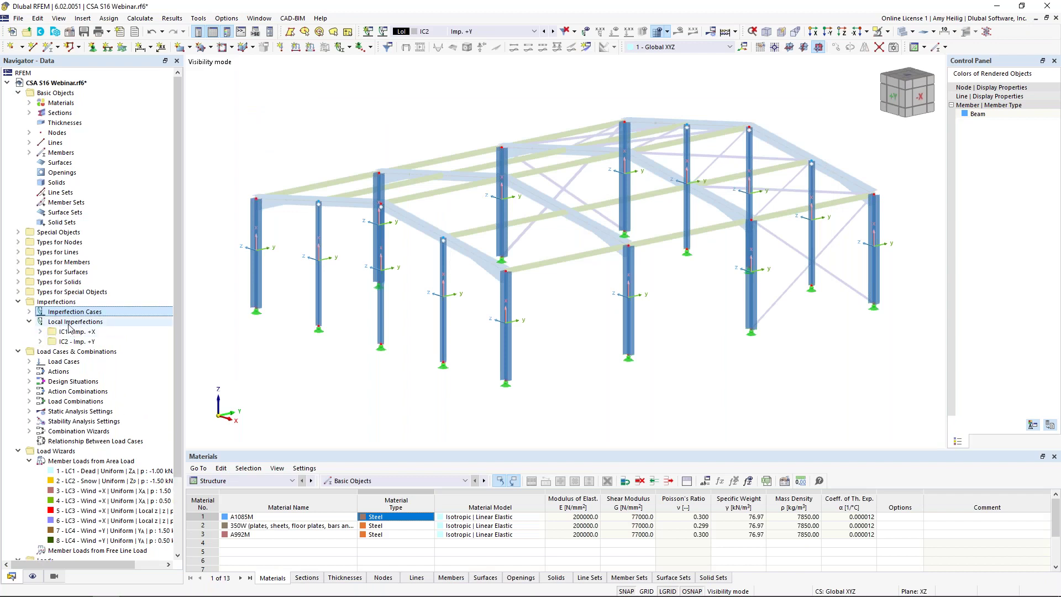
left_click(39, 332)
left_click(40, 361)
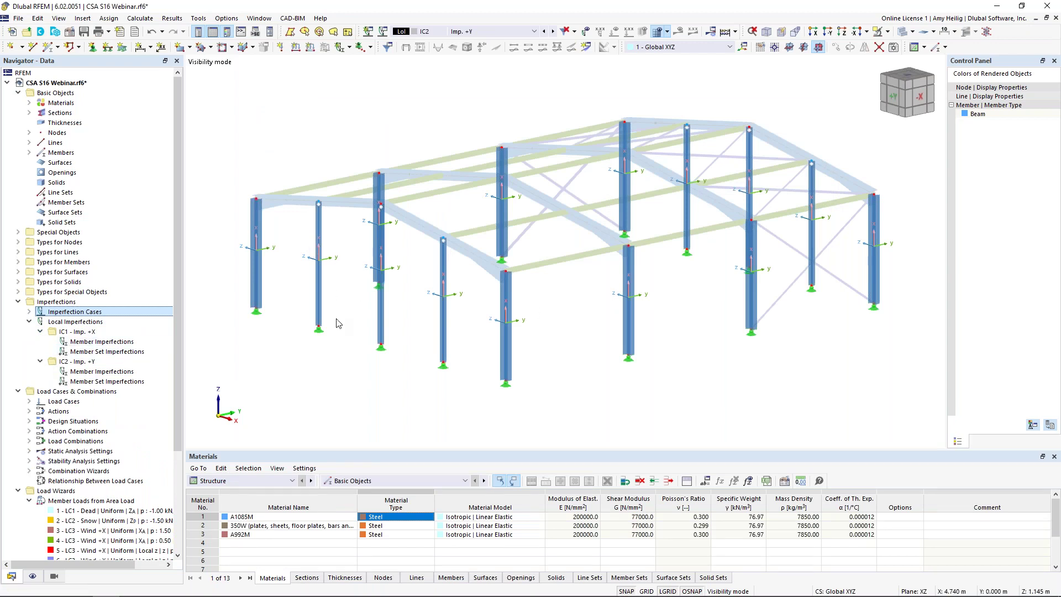
left_click(103, 341)
double_click(120, 343)
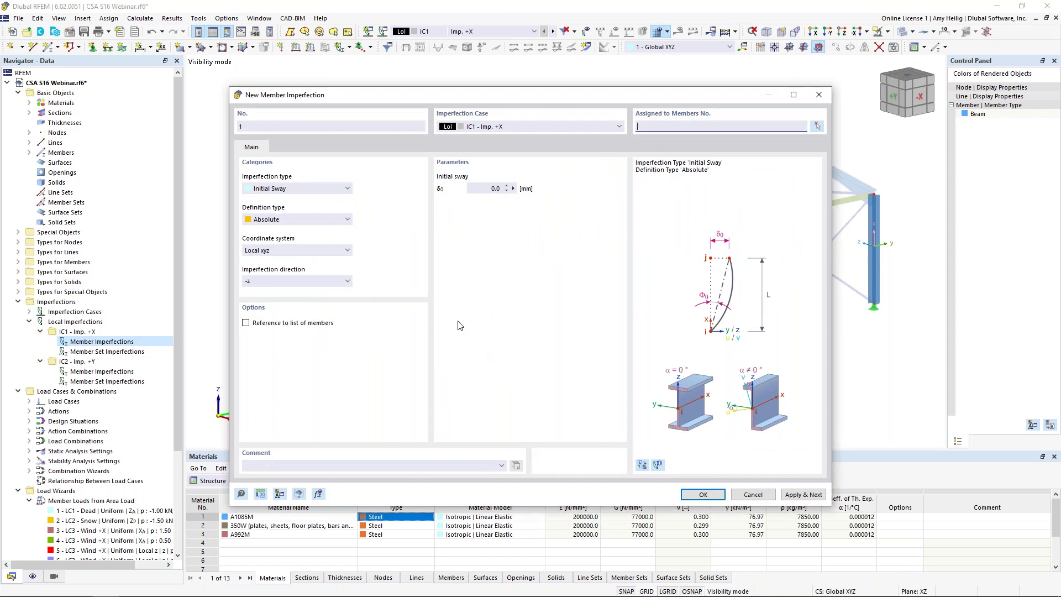
left_click(318, 191)
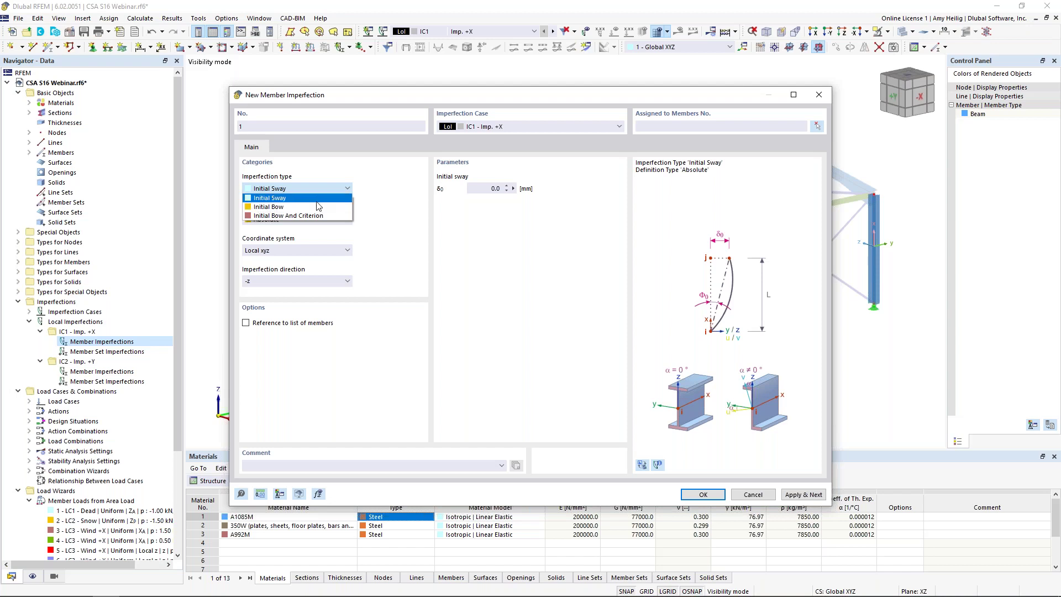
left_click(319, 199)
left_click(320, 220)
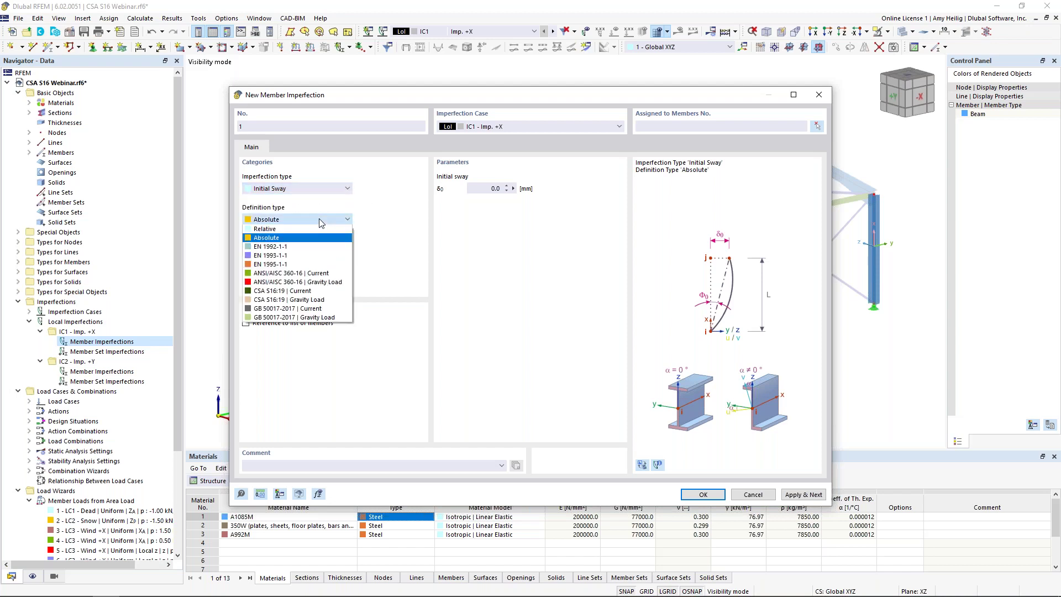
left_click(308, 291)
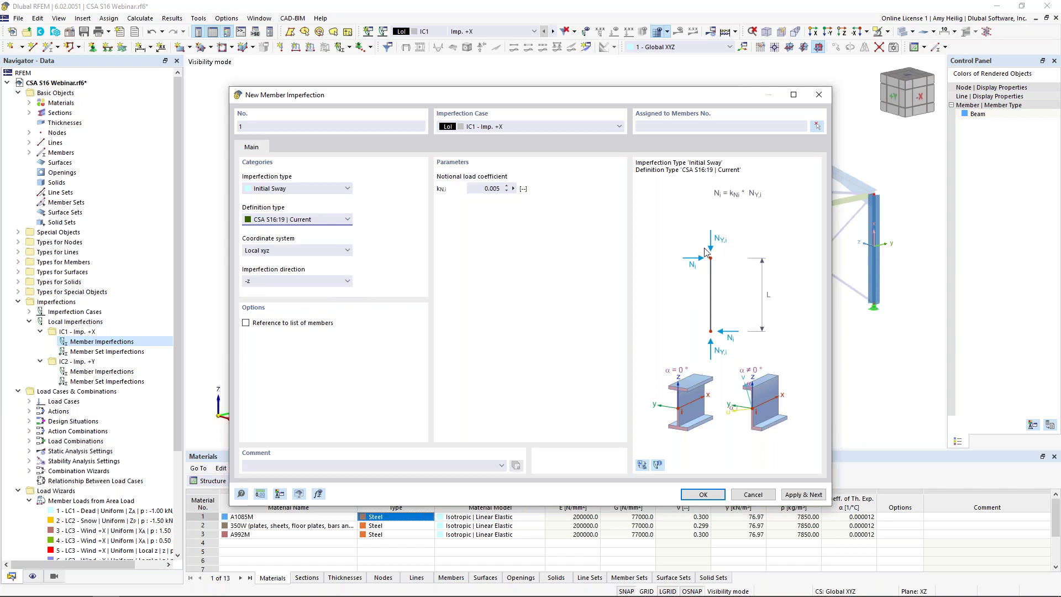
- Try definition type CSA S16:19 | Gravity Load, inspect its axial-force load options, and return to CSA S16:19 | Current
left_click(323, 221)
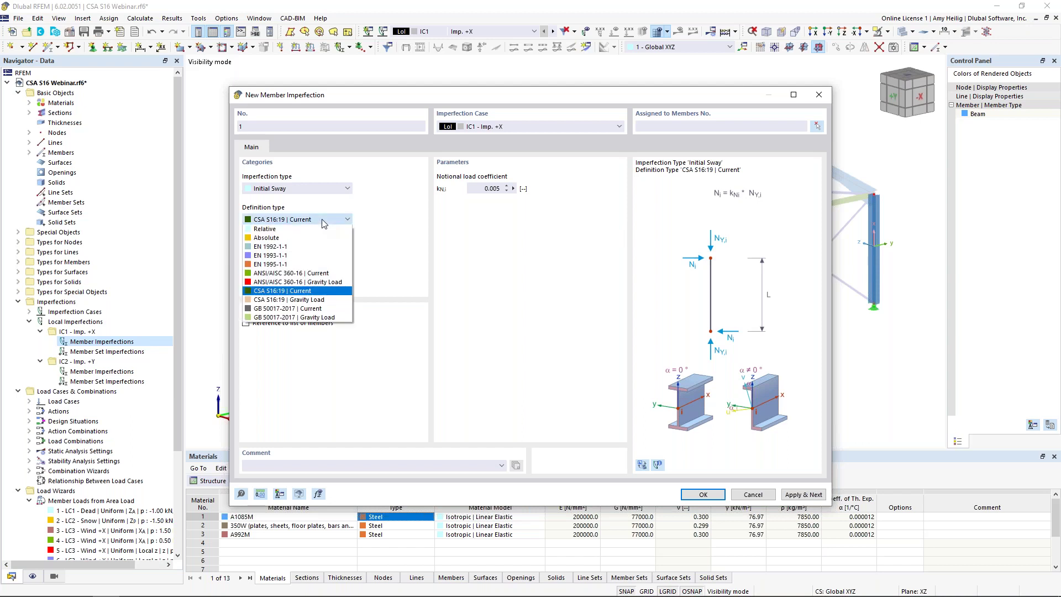
left_click(323, 299)
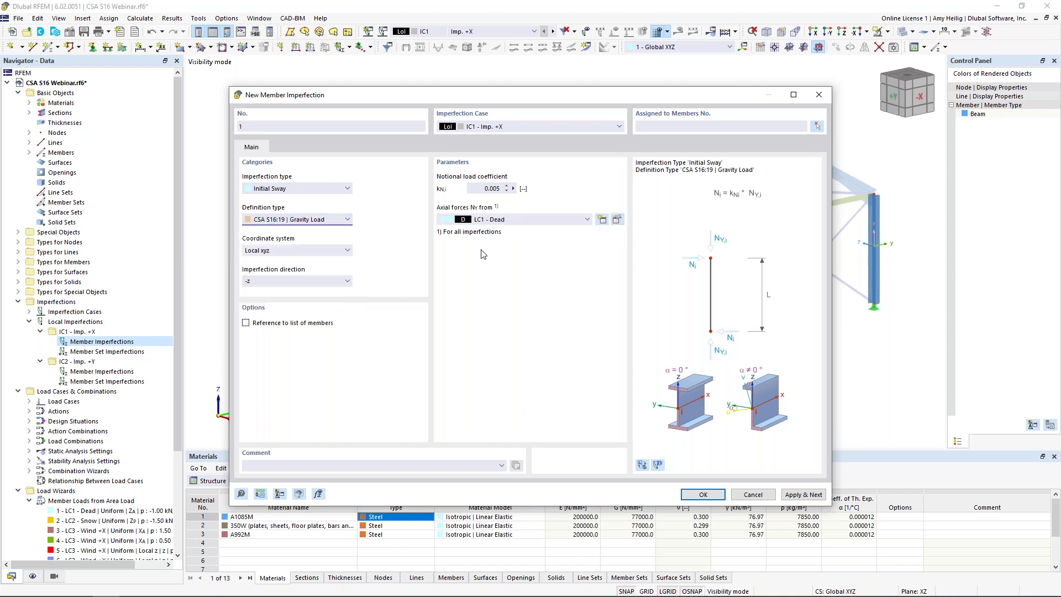
left_click(505, 221)
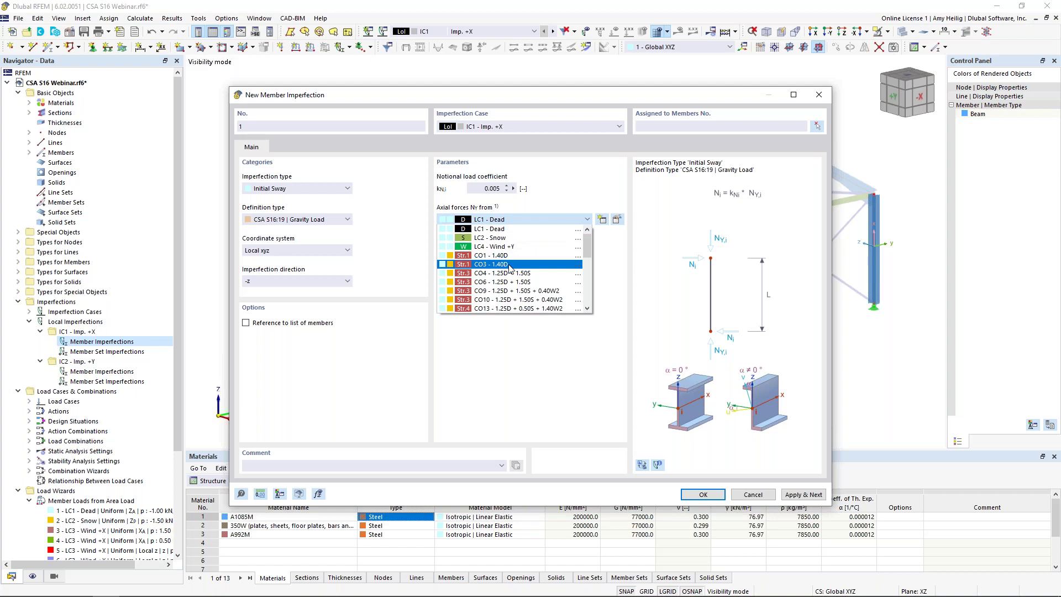
left_click(539, 369)
left_click(329, 221)
left_click(324, 297)
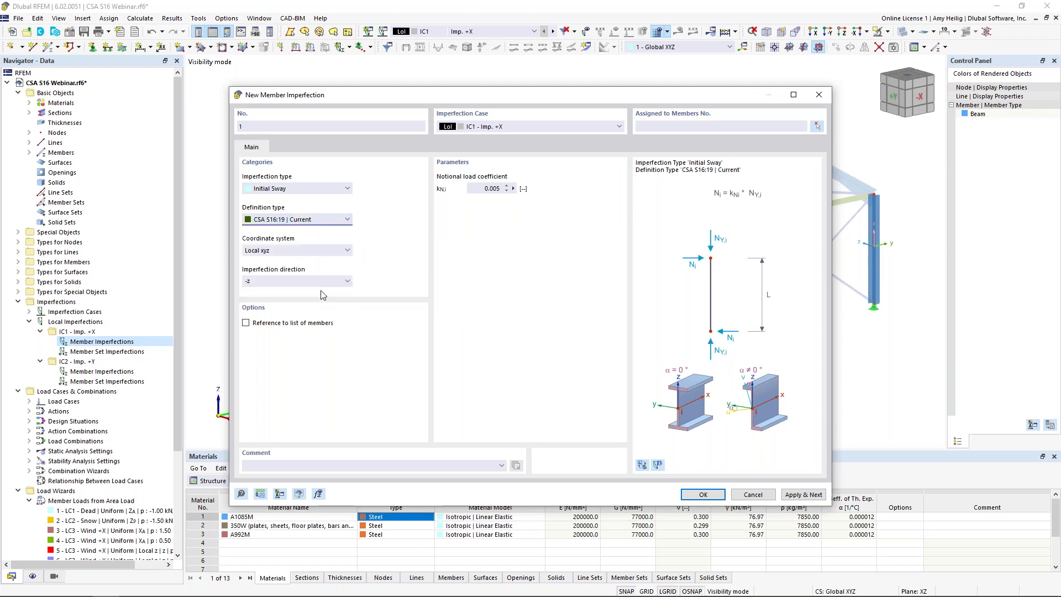
- Set the member imperfection's direction to local -z and its notional load coefficient to 0.002
left_click_drag(420, 96, 493, 82)
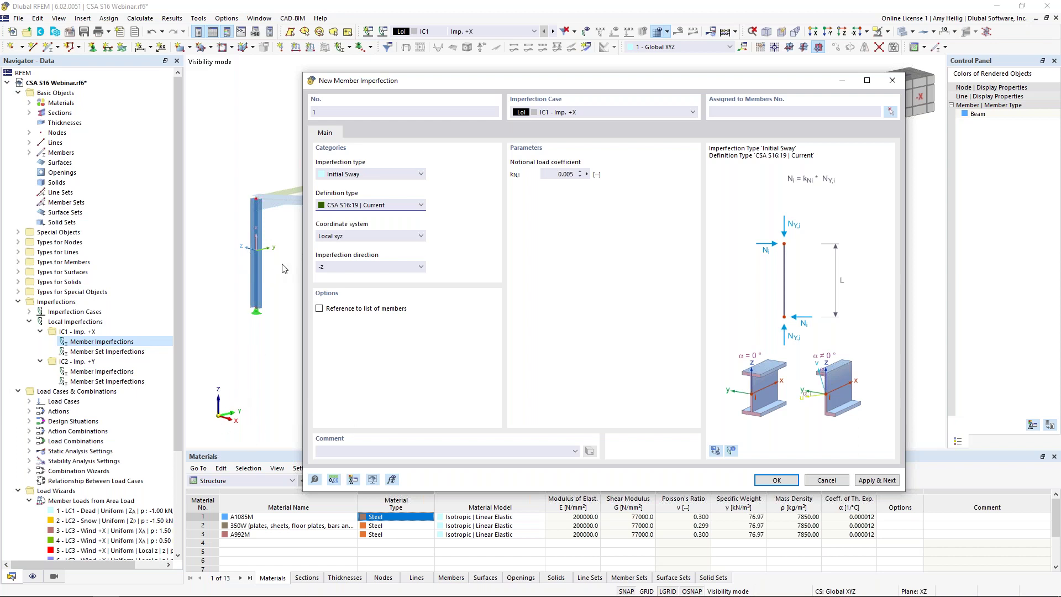
left_click(338, 268)
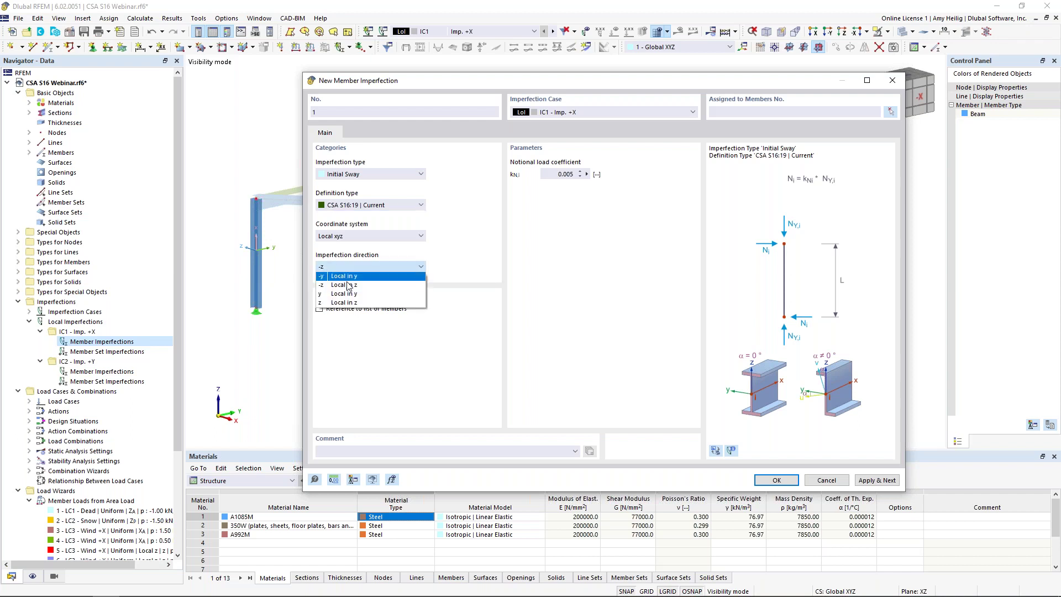
left_click(350, 286)
left_click(555, 174)
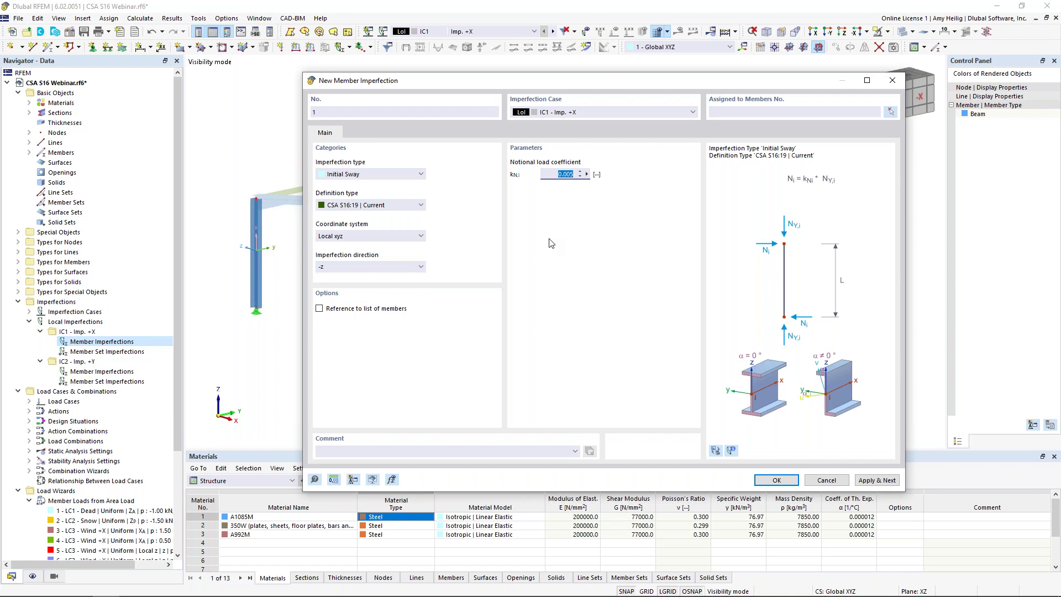
type("0.002")
- Assign the member imperfection to all columns, members 1-3,6-8,10,15,17,29-31,34,35, and save it
left_click(890, 112)
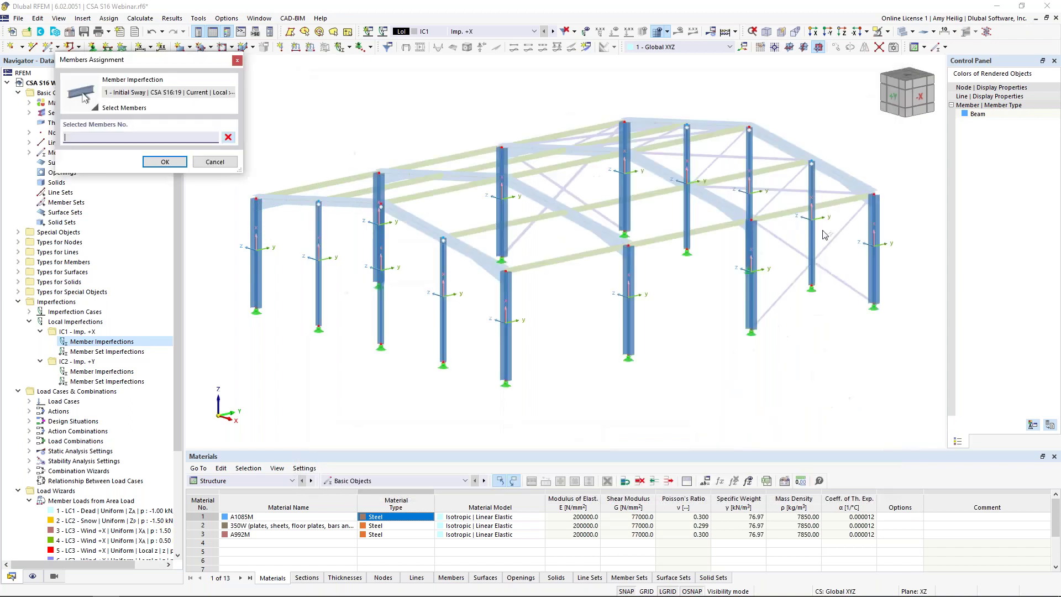
left_click_drag(906, 392, 247, 94)
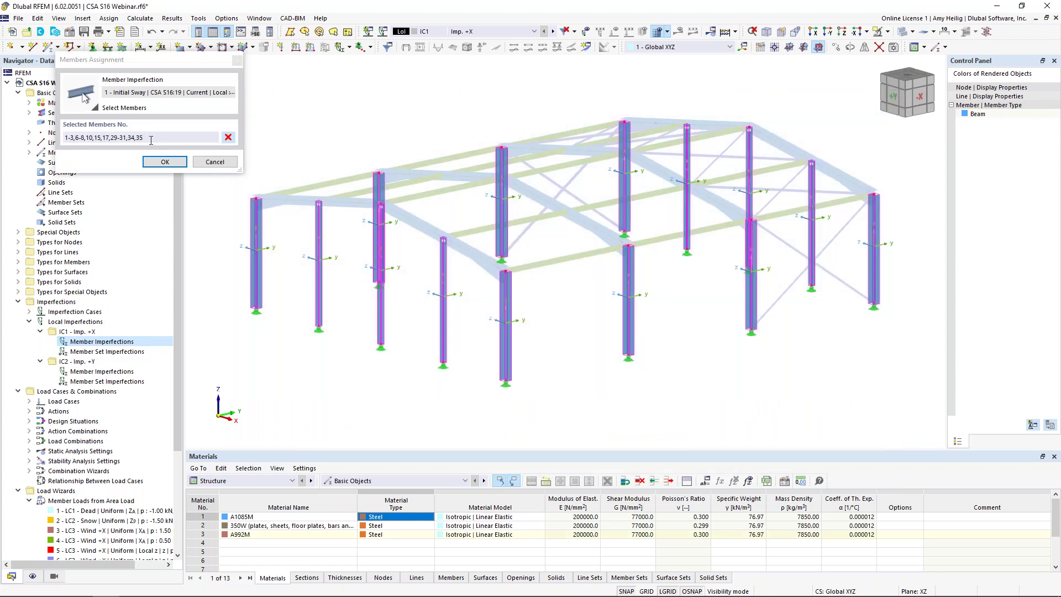
left_click(165, 162)
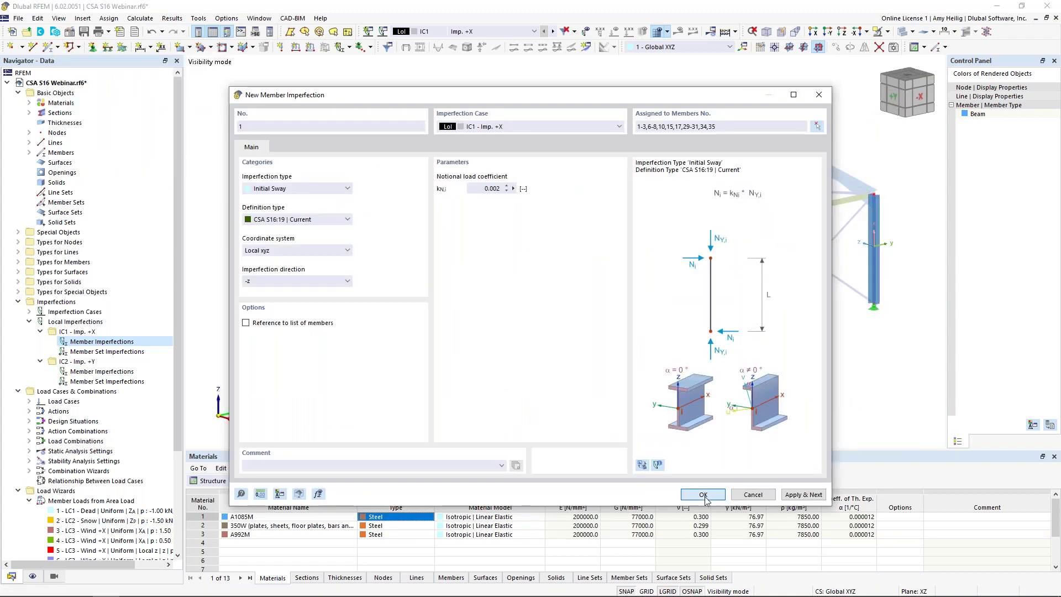
- Cancel the visibility mode and display the IC1 - Imp. +X imperfections on the whole frame to check their direction
left_click(887, 31)
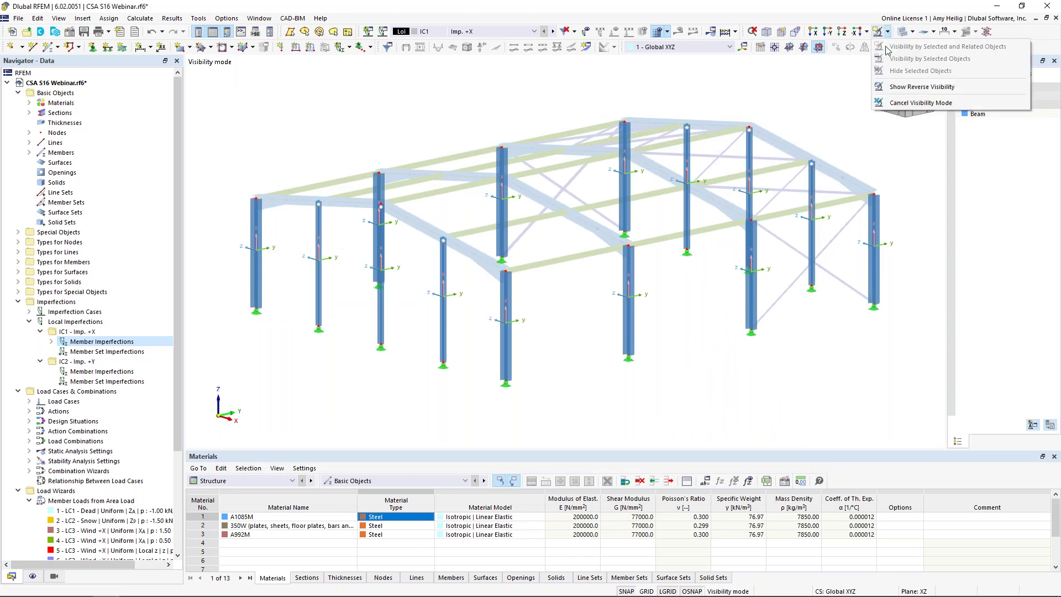
left_click(906, 103)
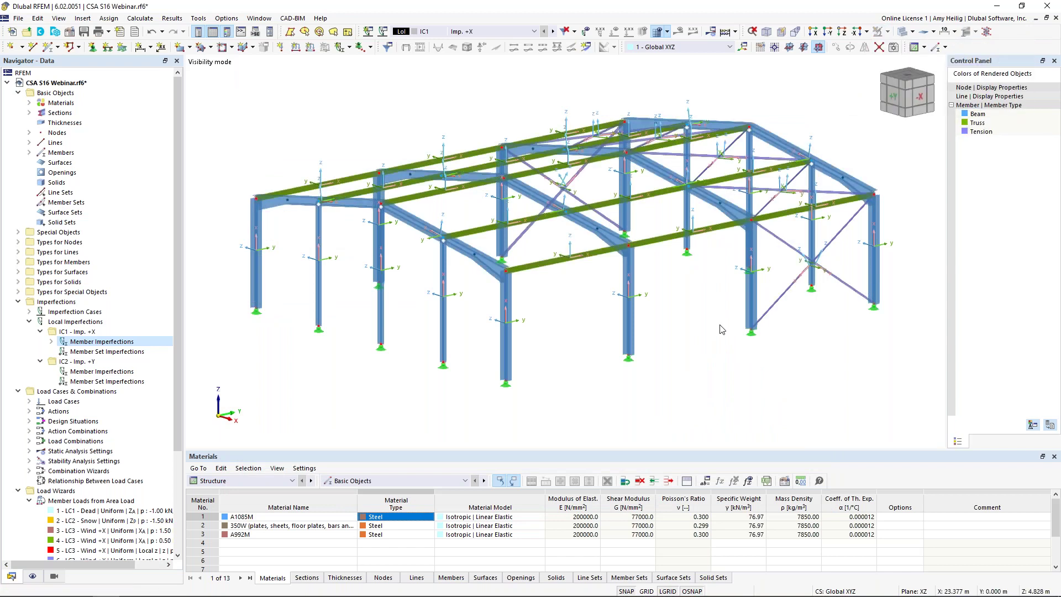
left_click(586, 34)
middle_click_drag(613, 304, 260, 450, "ctrl")
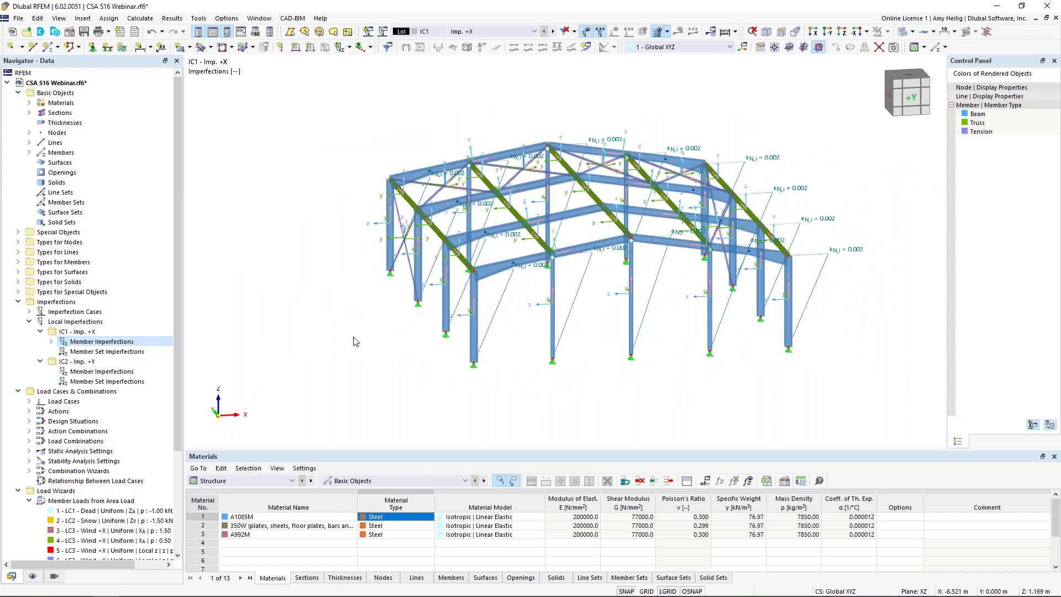
- Create a new member imperfection in IC2 - Imp. +Y, type Initial Sway, with definition type CSA S16:19 | Current
middle_click_drag(653, 380, 563, 369, "ctrl")
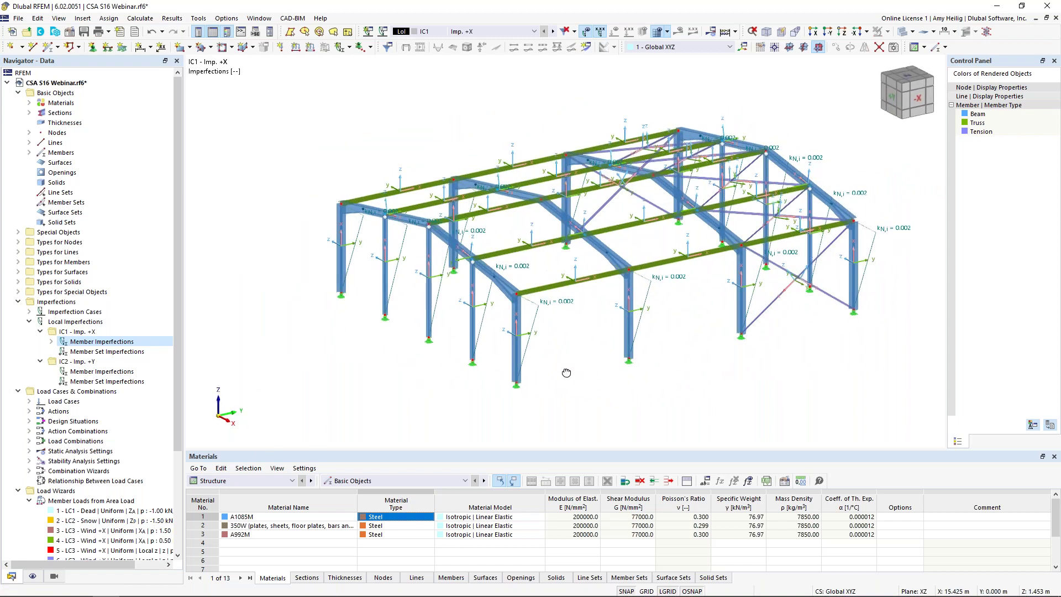
double_click(74, 376)
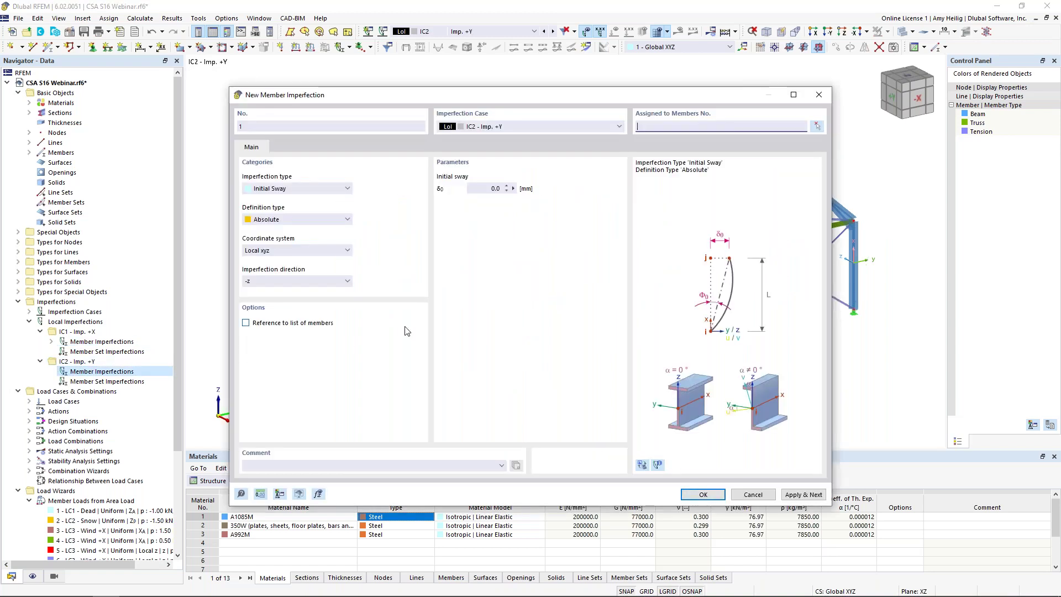
left_click(295, 223)
left_click(289, 291)
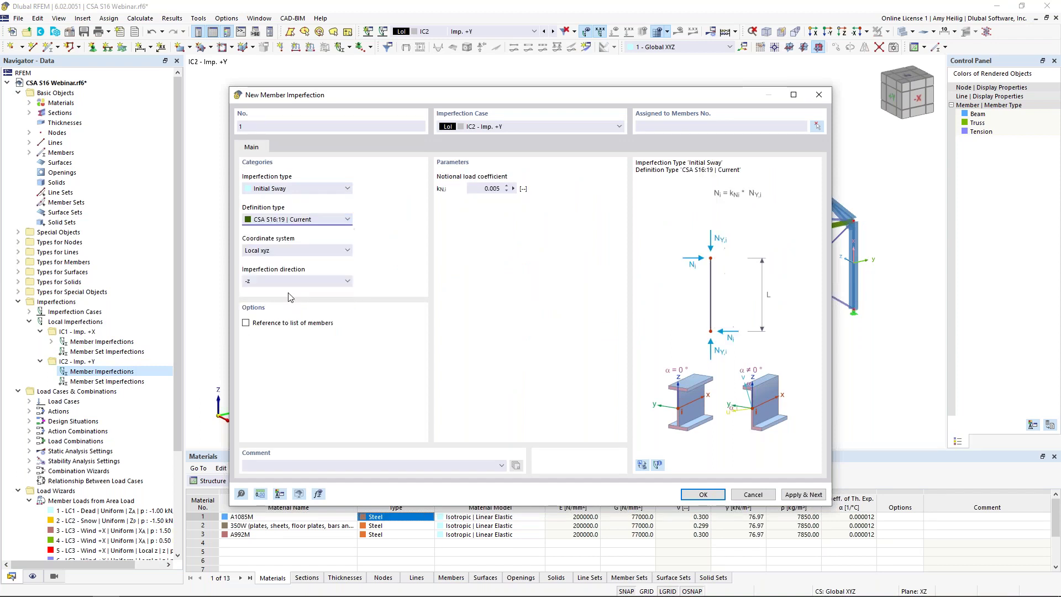
- Set the IC2 member imperfection's direction to local y and its notional load coefficient to 0.002
left_click_drag(355, 98, 509, 69)
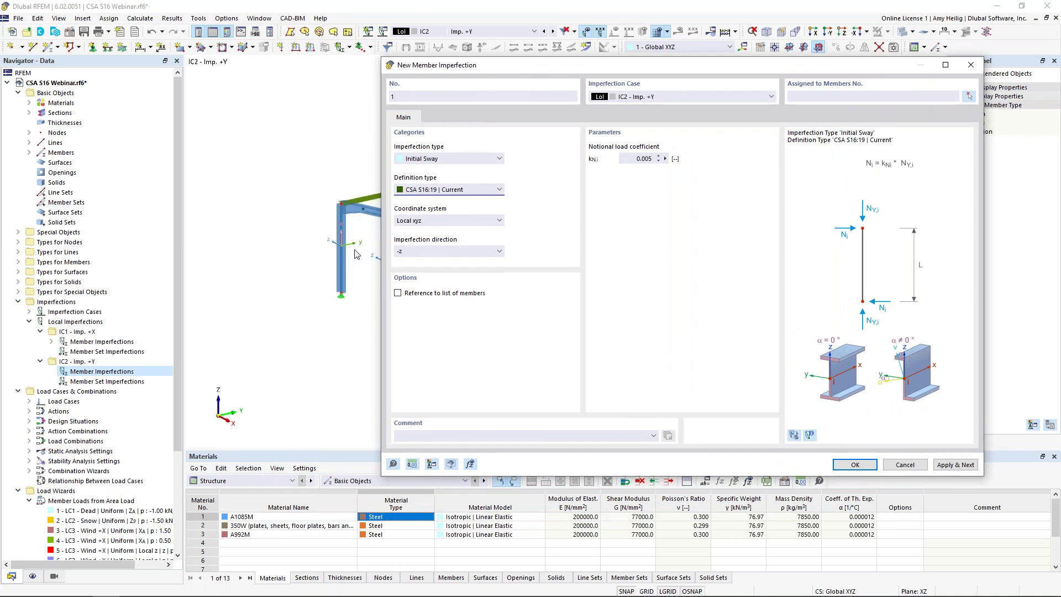
left_click(422, 252)
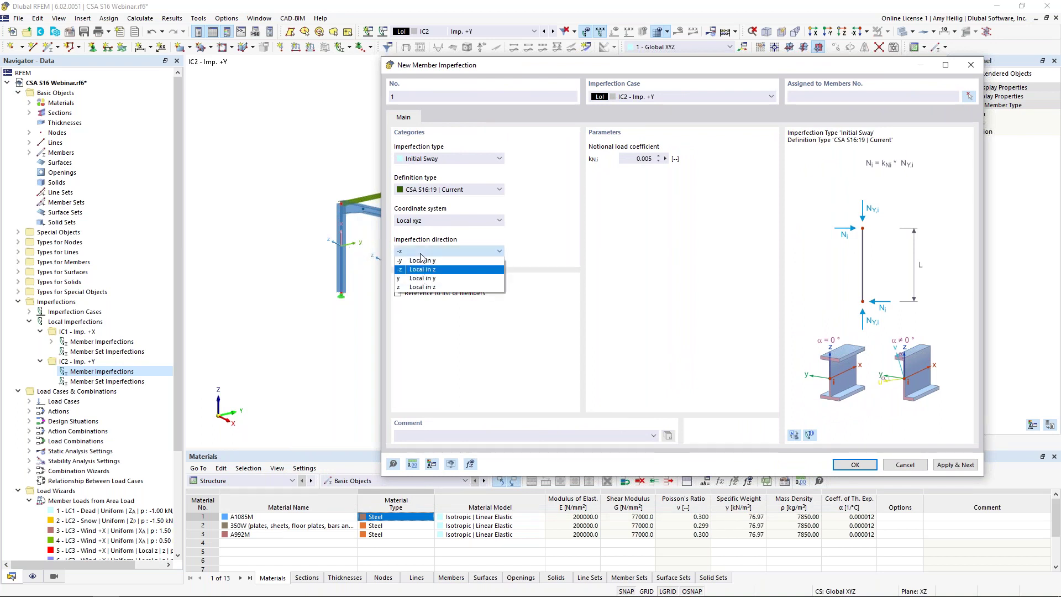
left_click(416, 278)
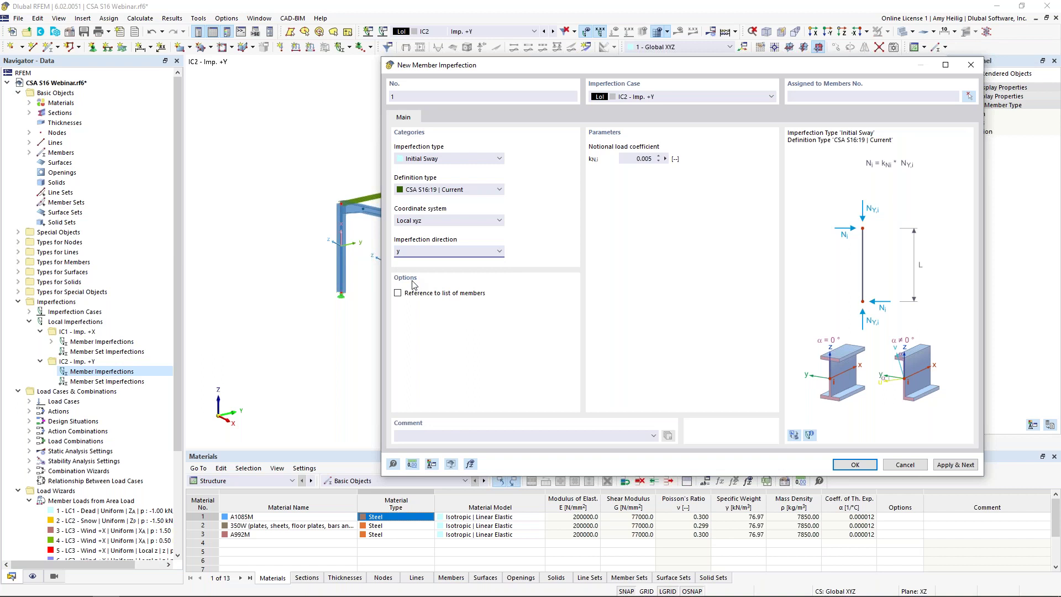
double_click(643, 159)
type("0.002")
- Assign the IC2 member imperfection to all columns, members 1-3,6-8,10,15,17,29-31,34,35, and save it
left_click(968, 97)
left_click(918, 98)
left_click_drag(685, 263, 367, 233)
left_click_drag(860, 278, 776, 249)
middle_click_drag(596, 281, 332, 221, "ctrl")
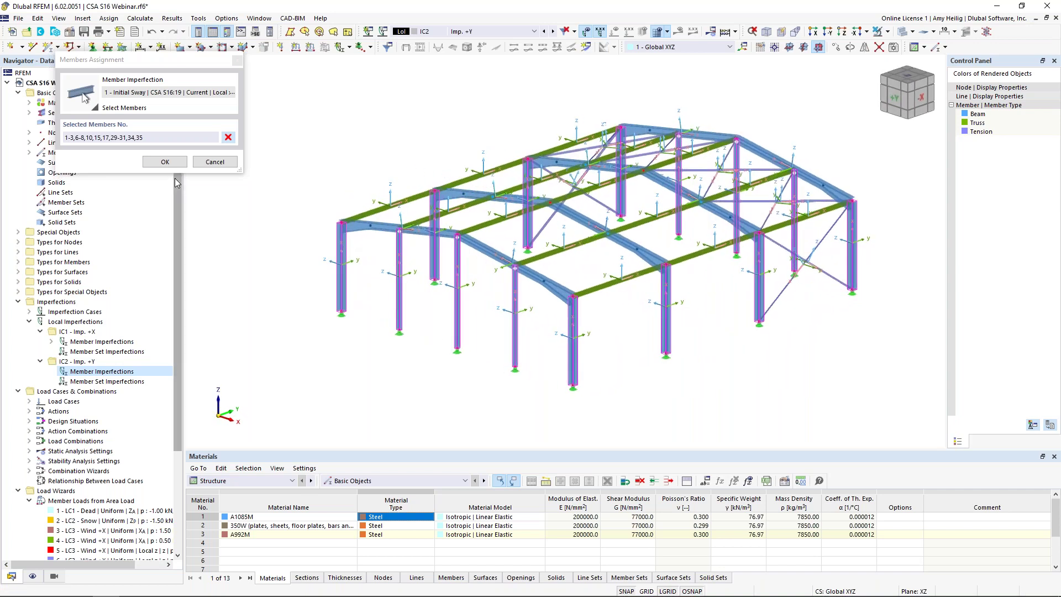
left_click(165, 161)
left_click(855, 465)
- Hide the local axis systems of the members in the IC2 - Imp. +Y view of the frame
middle_click_drag(610, 375, 605, 337, "ctrl")
right_click(571, 335)
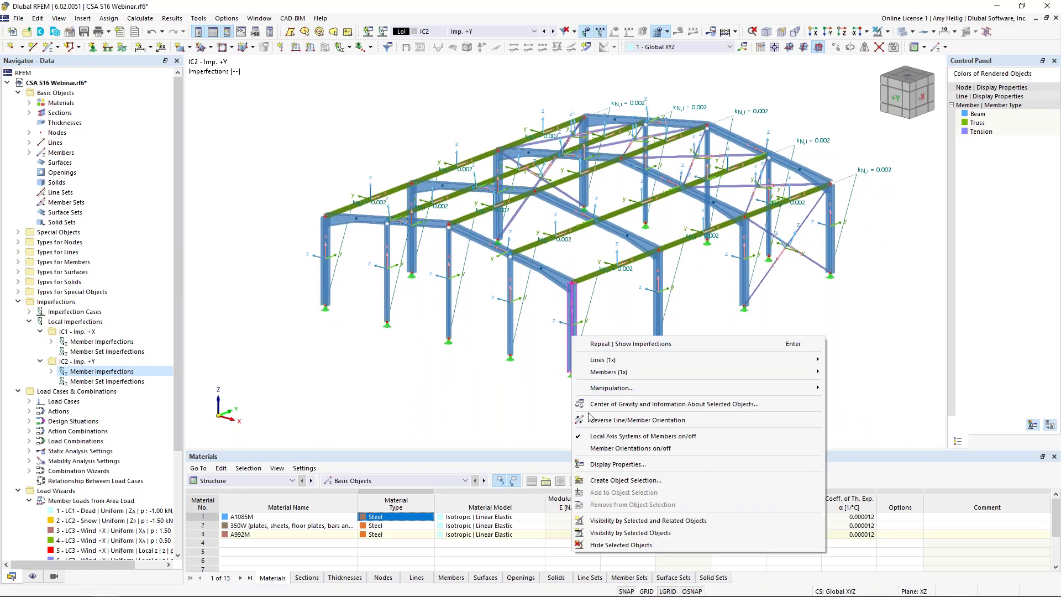
left_click(608, 436)
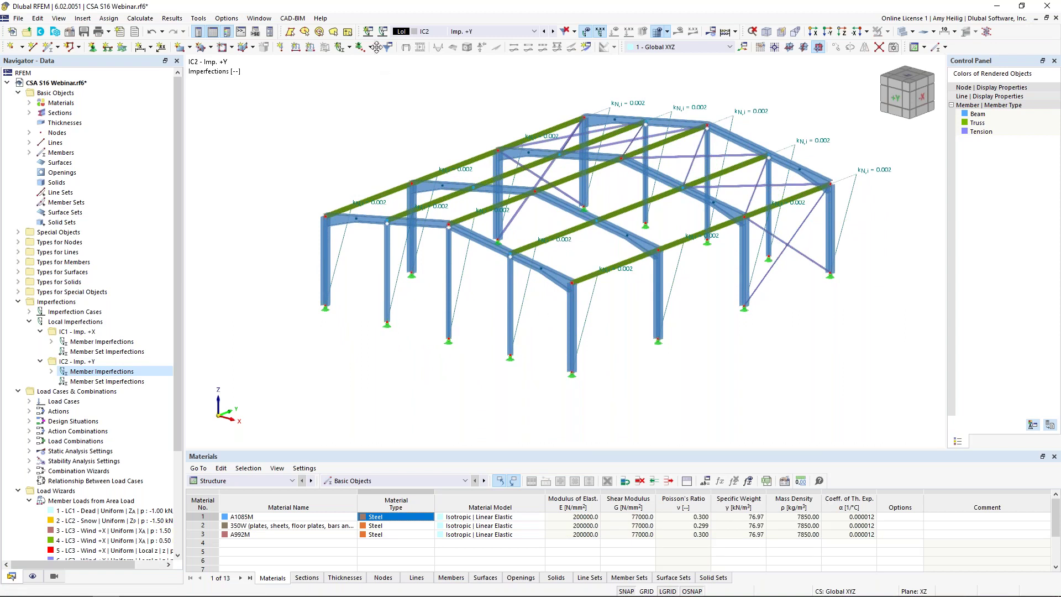
- Open the selection of imperfection cases, load cases and combinations to display
left_click(454, 32)
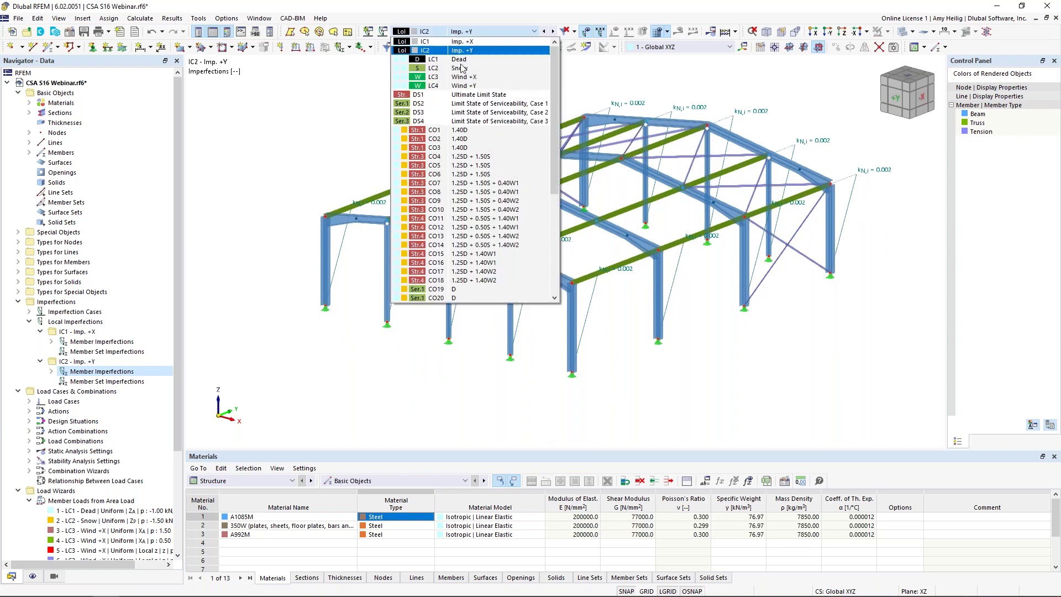
- Make load case LC1 Dead current and open the combination wizard settings assigned to the DS1 Ultimate Limit State design situation
left_click(461, 59)
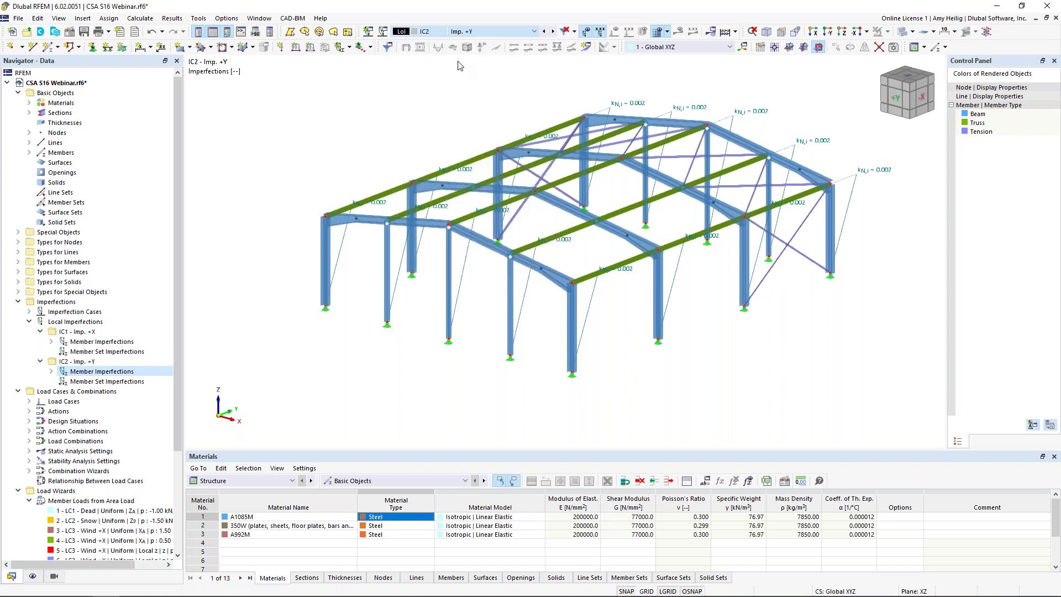
left_click(383, 34)
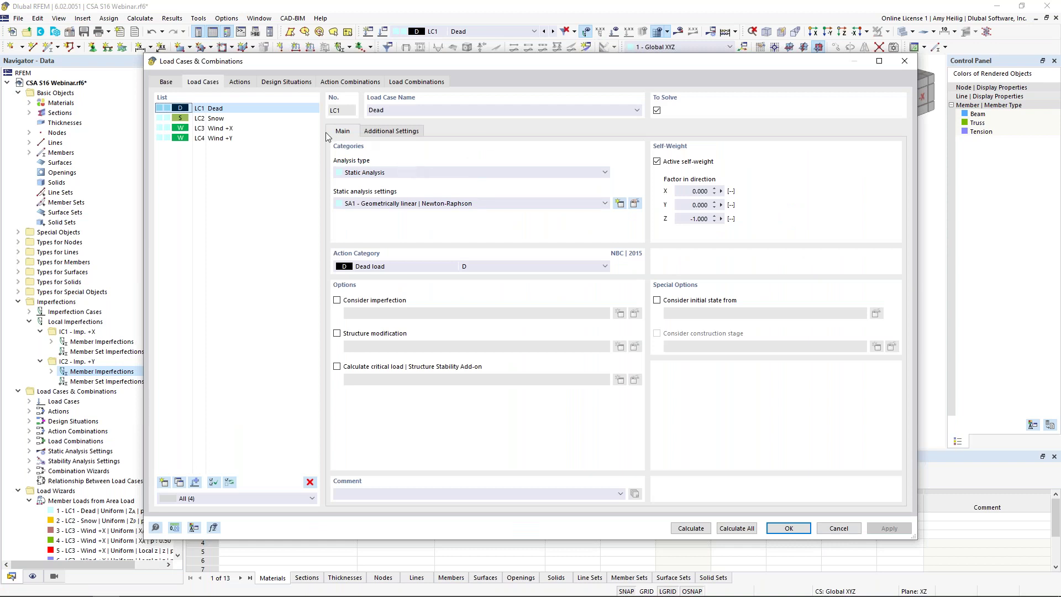
left_click(286, 82)
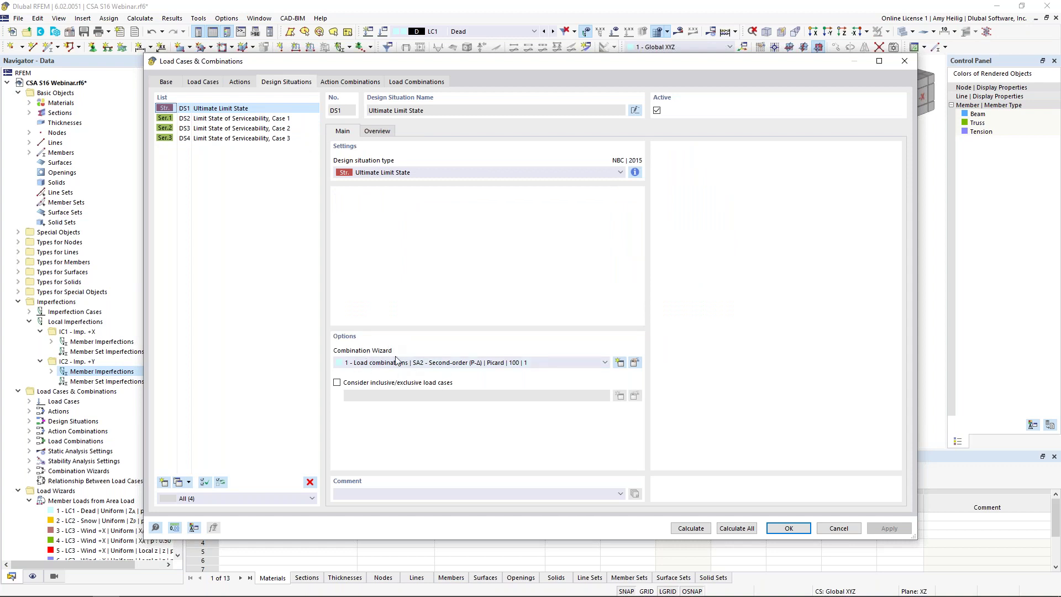
left_click(635, 363)
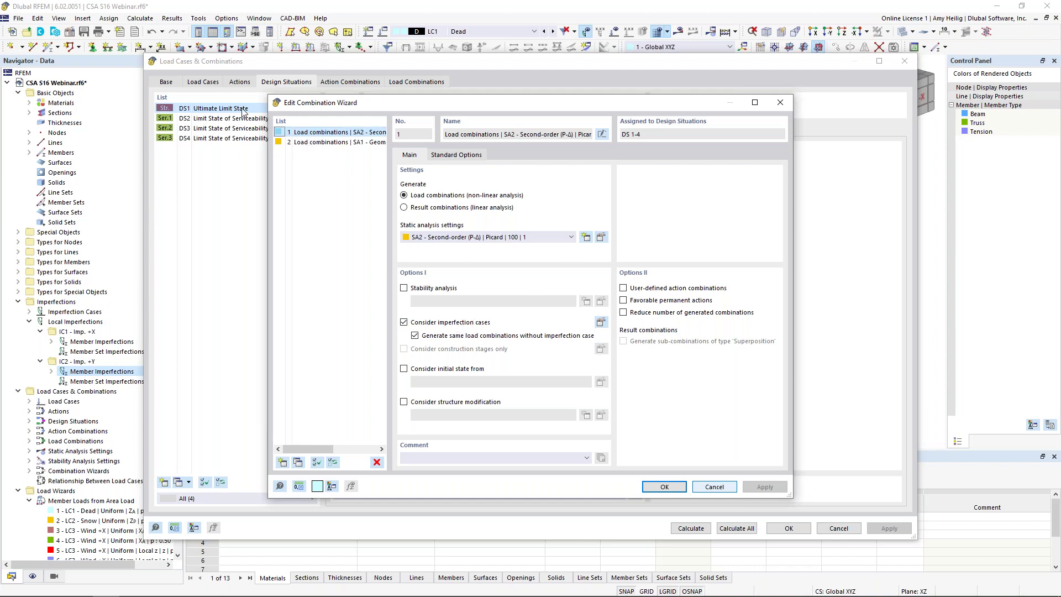
left_click_drag(348, 104, 427, 107)
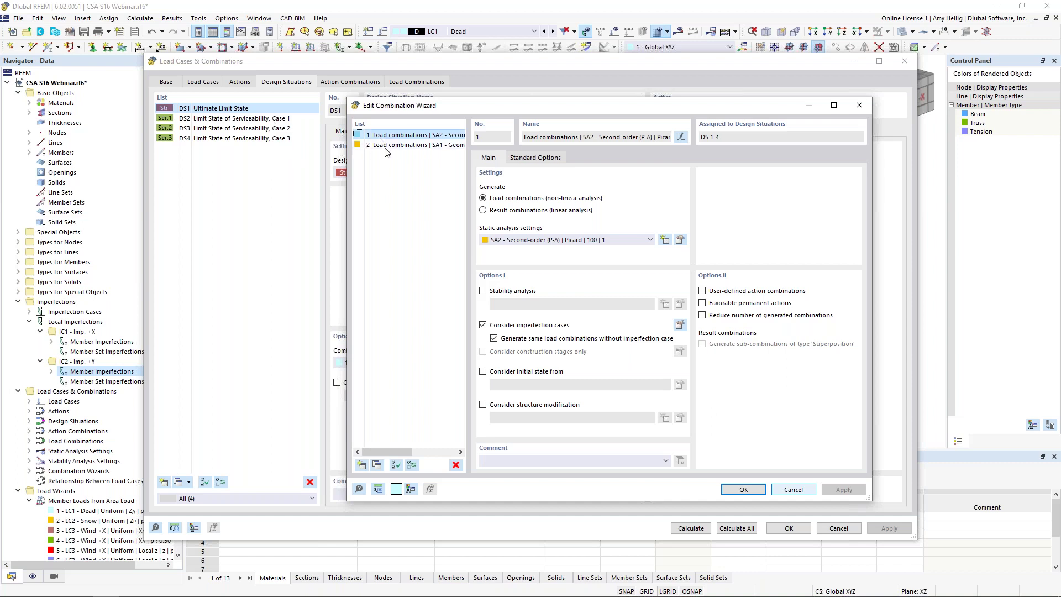
- Duplicate combination wizard 1 (SA2 second-order analysis) and turn off the consideration of imperfection cases in the copy
left_click(377, 464)
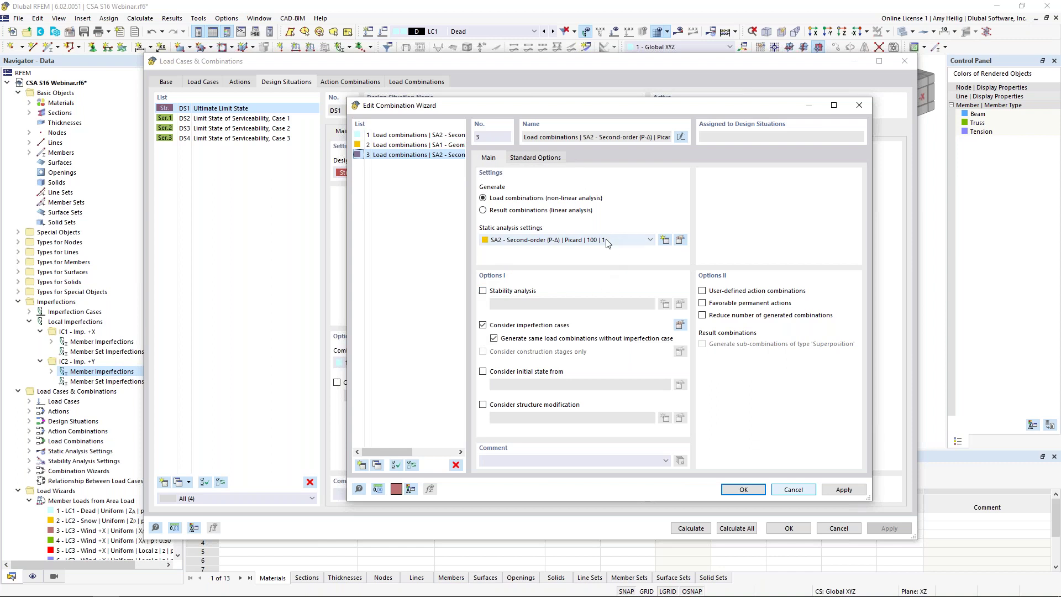
left_click(483, 325)
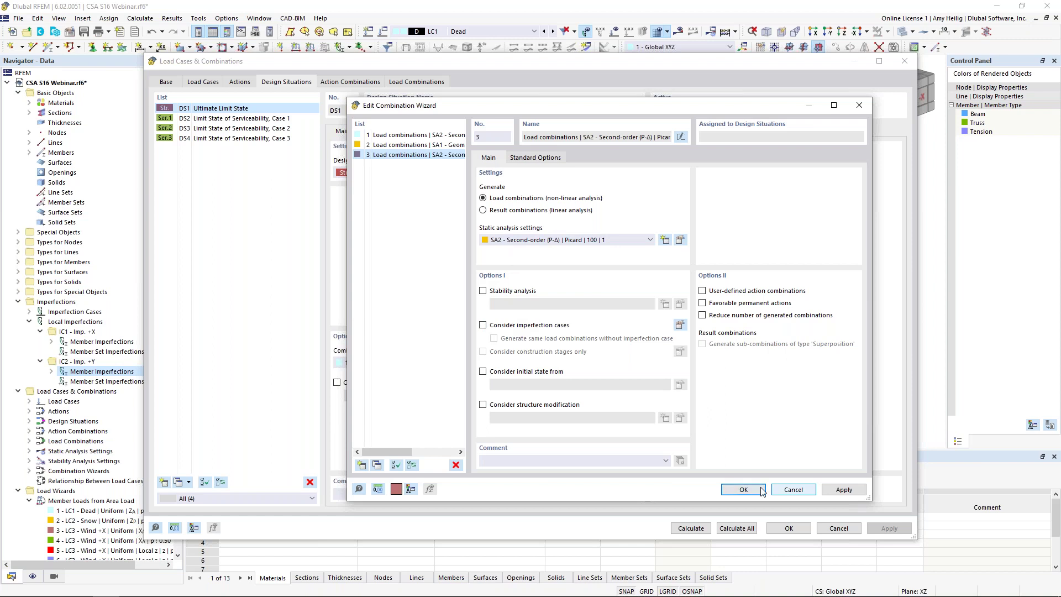
left_click(740, 489)
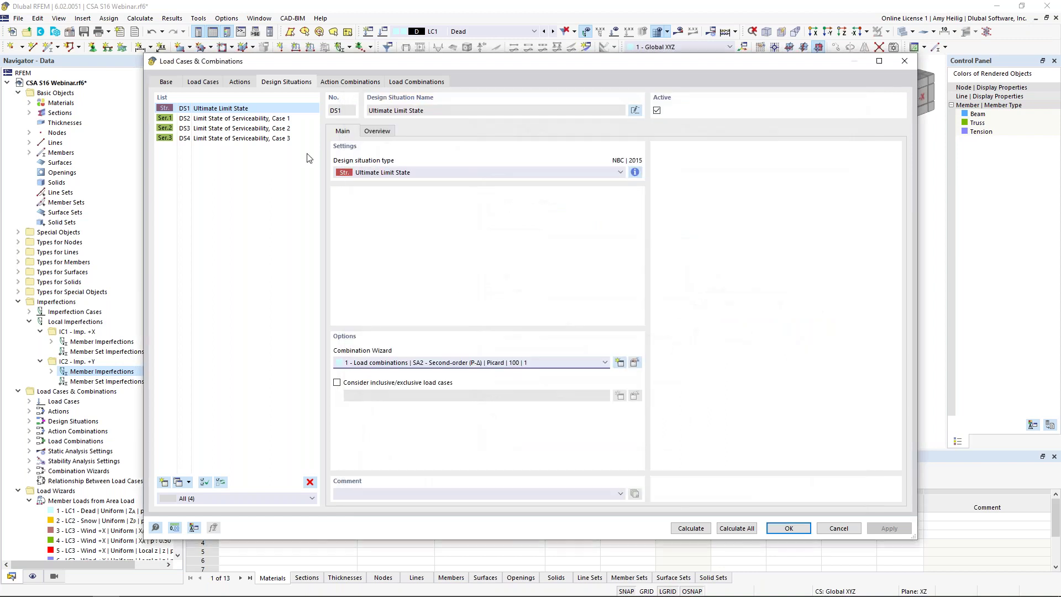
- Assign combination wizard 3 to the serviceability design situations DS2 to DS4 together, and reselect DS1 Ultimate Limit State
left_click(270, 122)
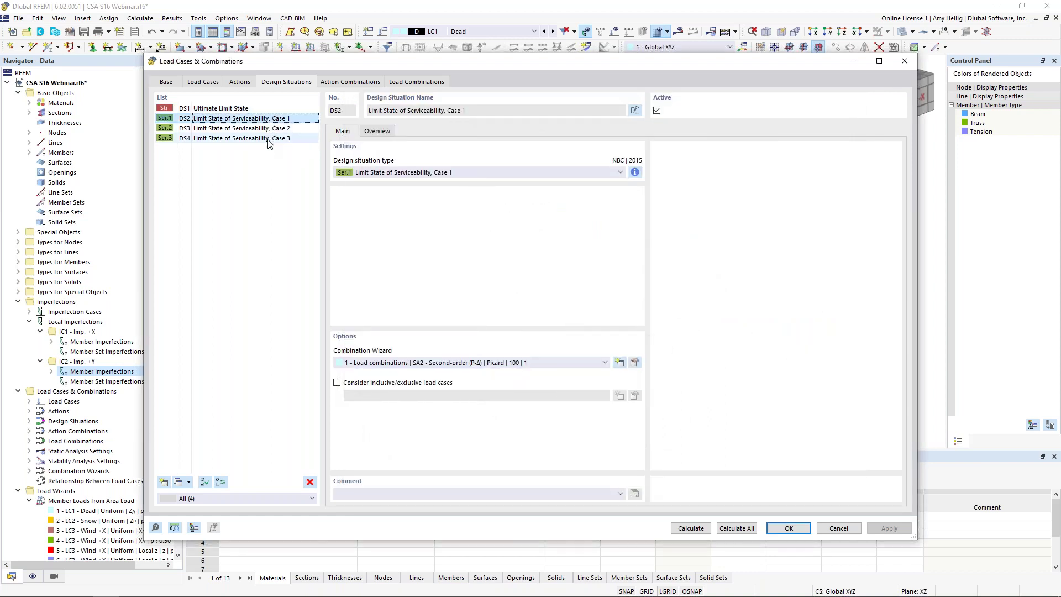
left_click(269, 139, "shift")
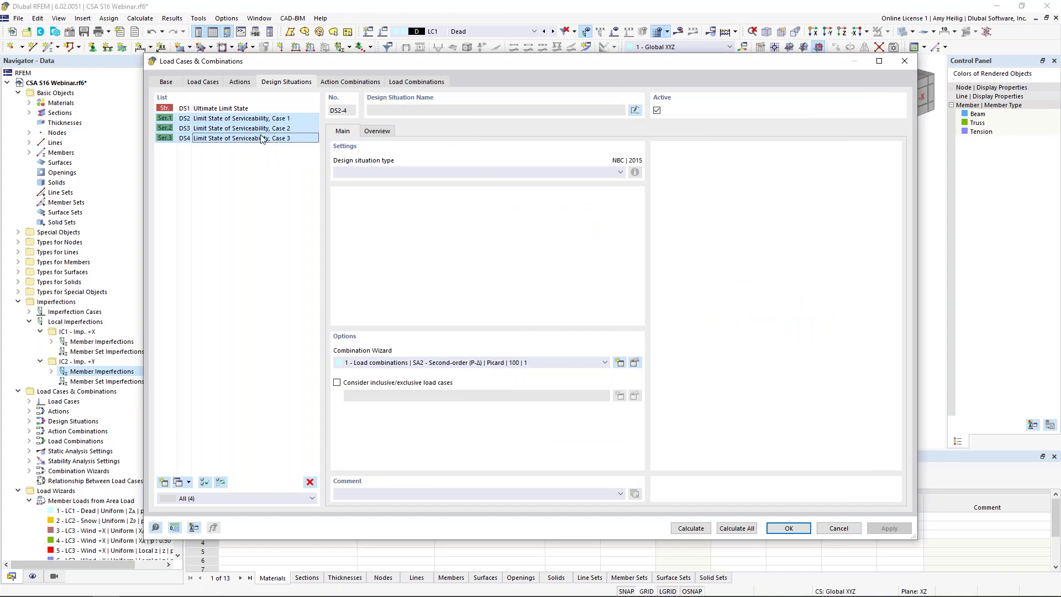
left_click(485, 365)
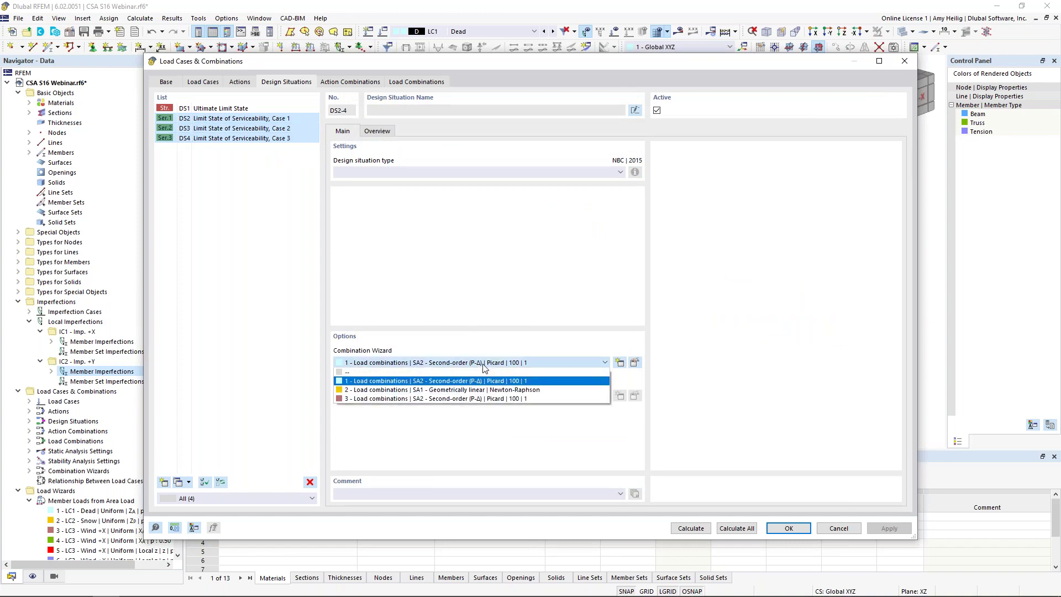
left_click(465, 399)
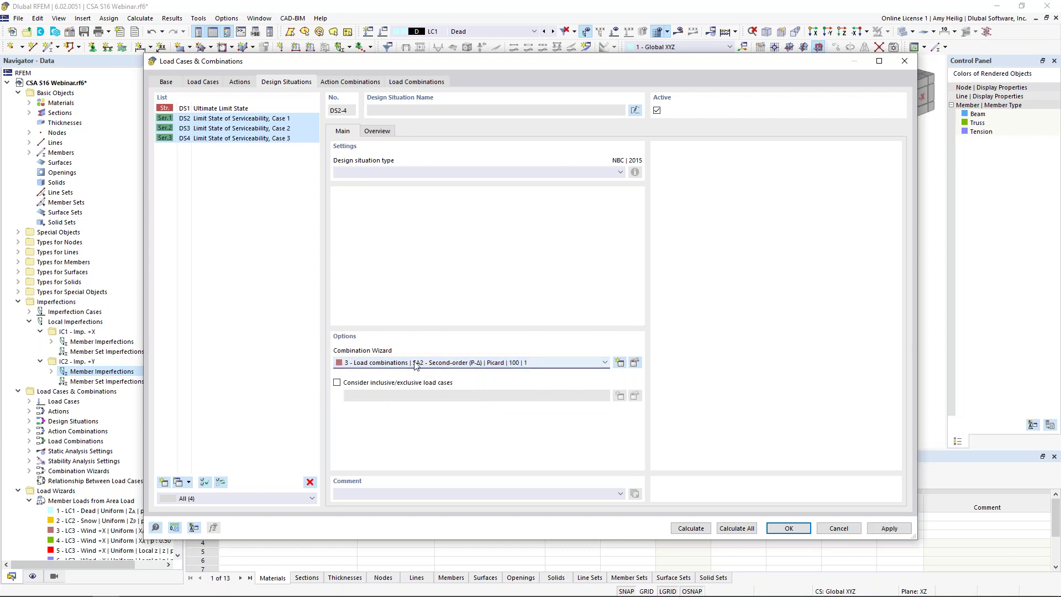
left_click(218, 108)
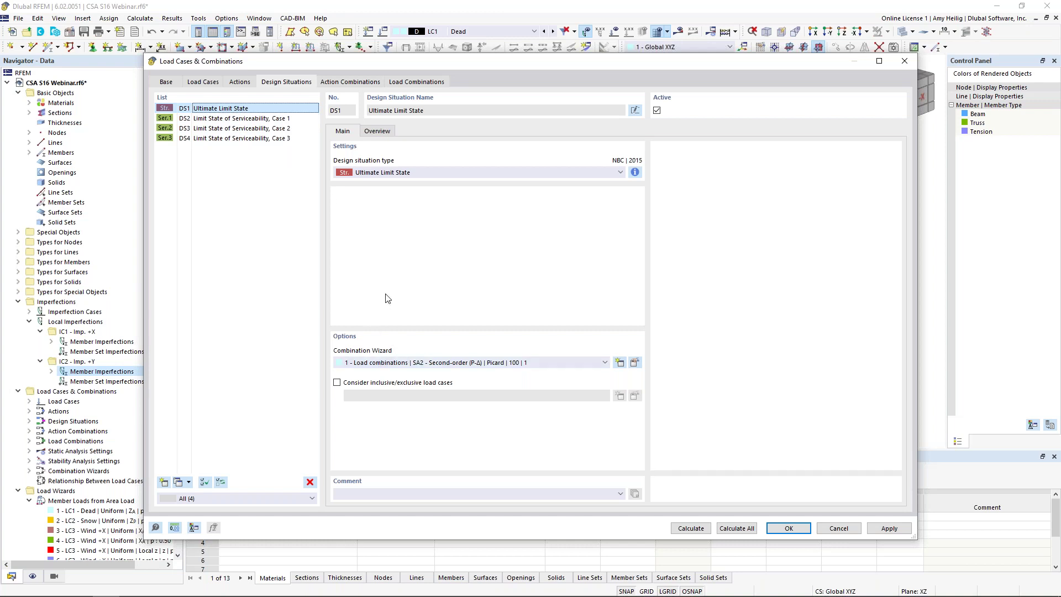
- Examine which imperfection case is considered in the ultimate limit state combinations CO1, CO2, CO3, CO7, CO8 and CO10
left_click(417, 81)
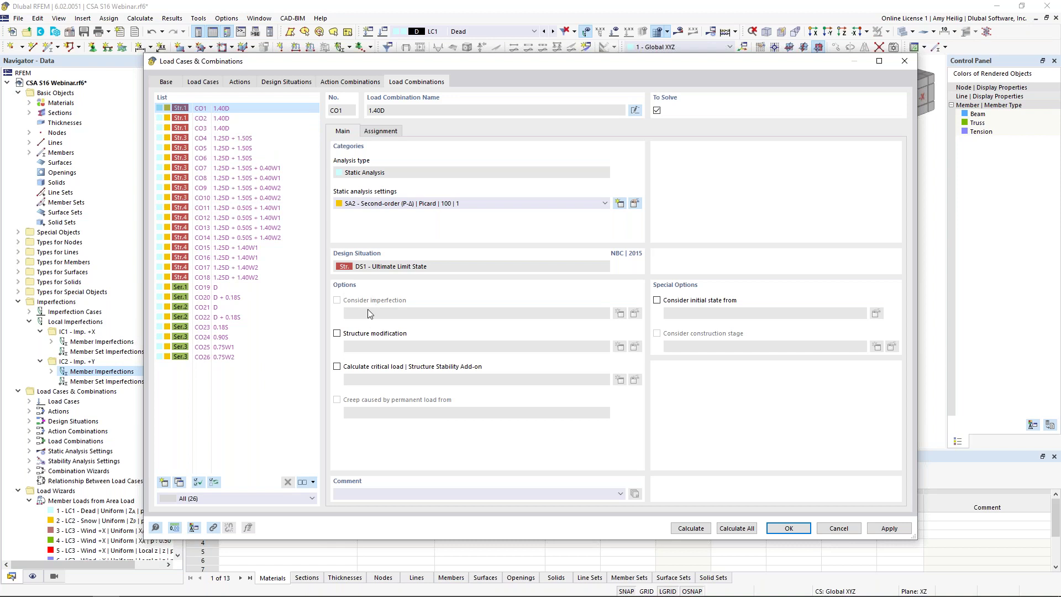
left_click(221, 118)
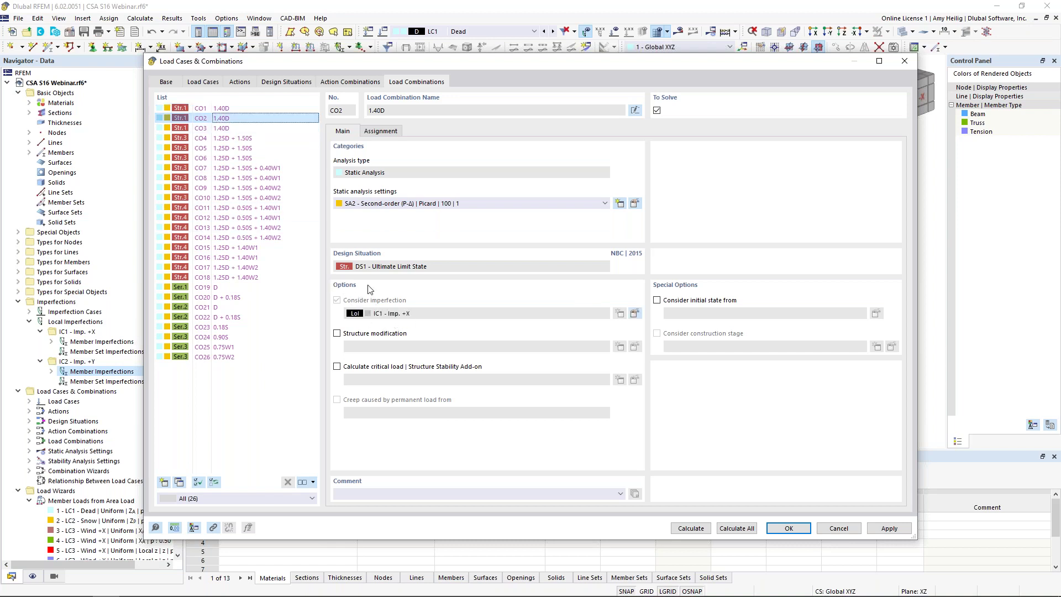
left_click(231, 128)
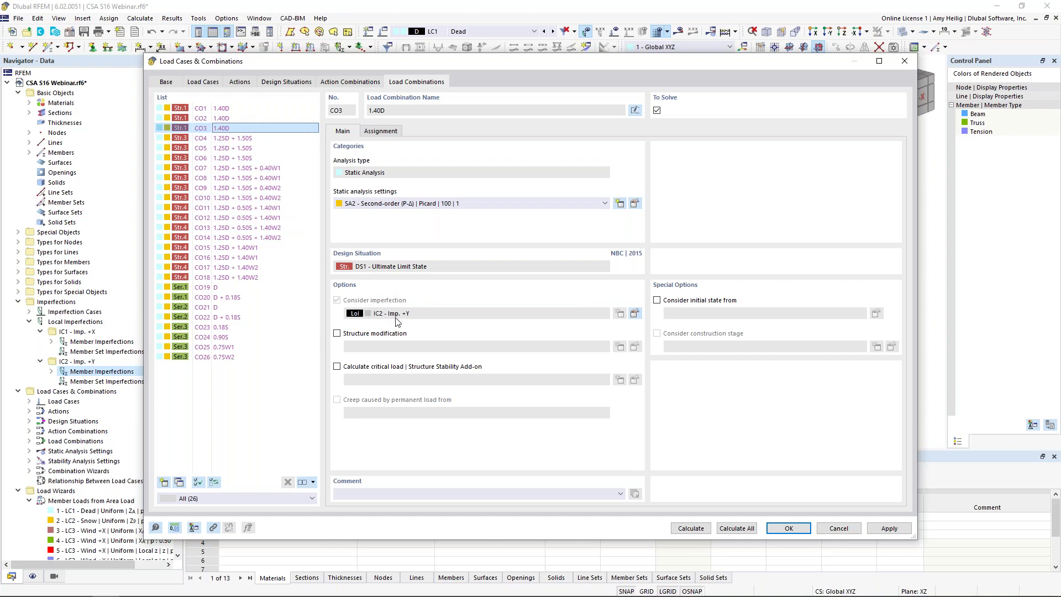
left_click(259, 169)
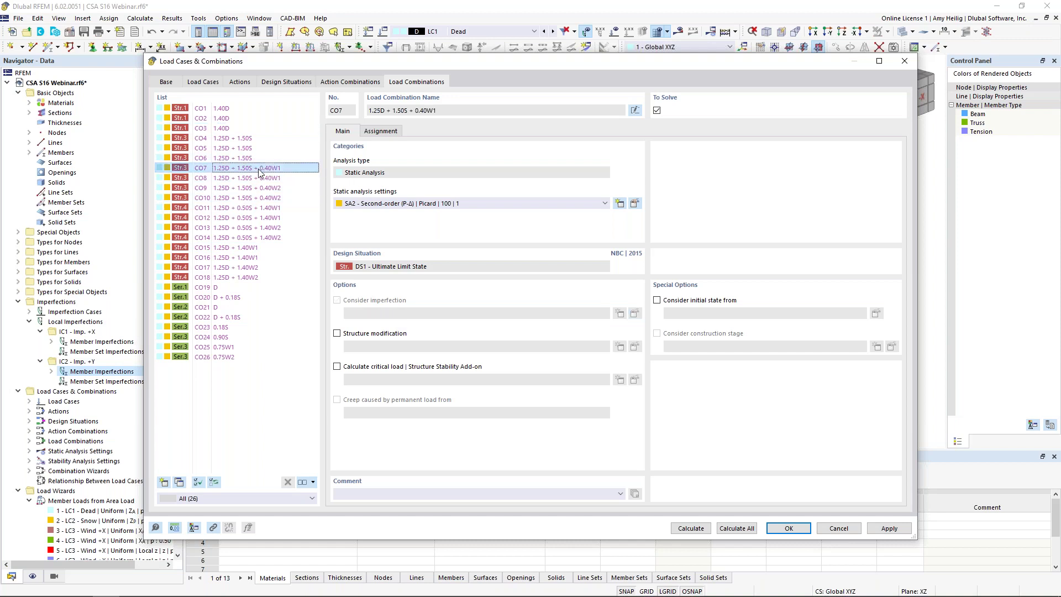
left_click(257, 177)
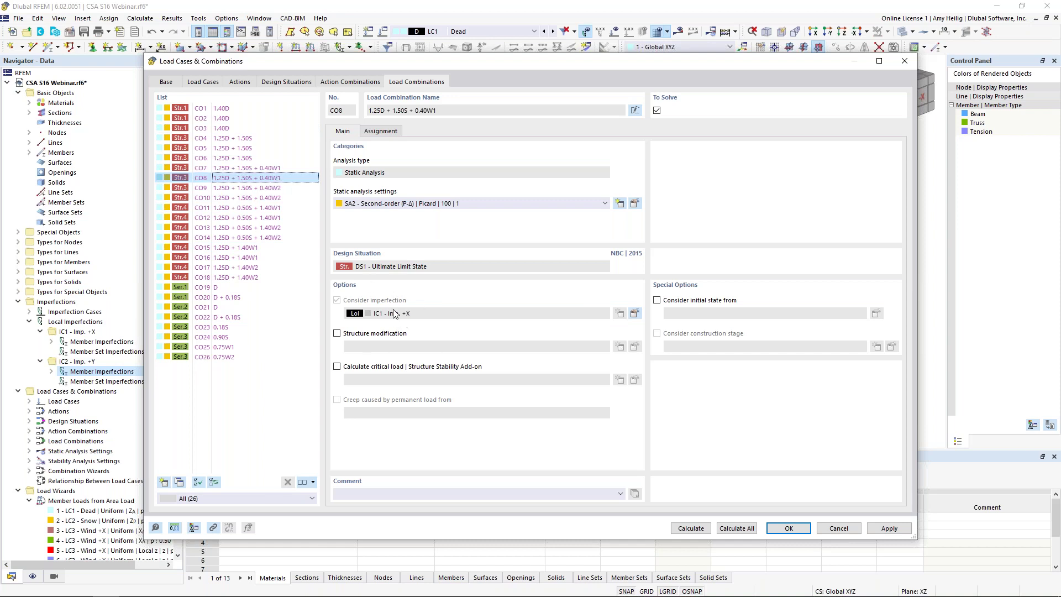
left_click(279, 199)
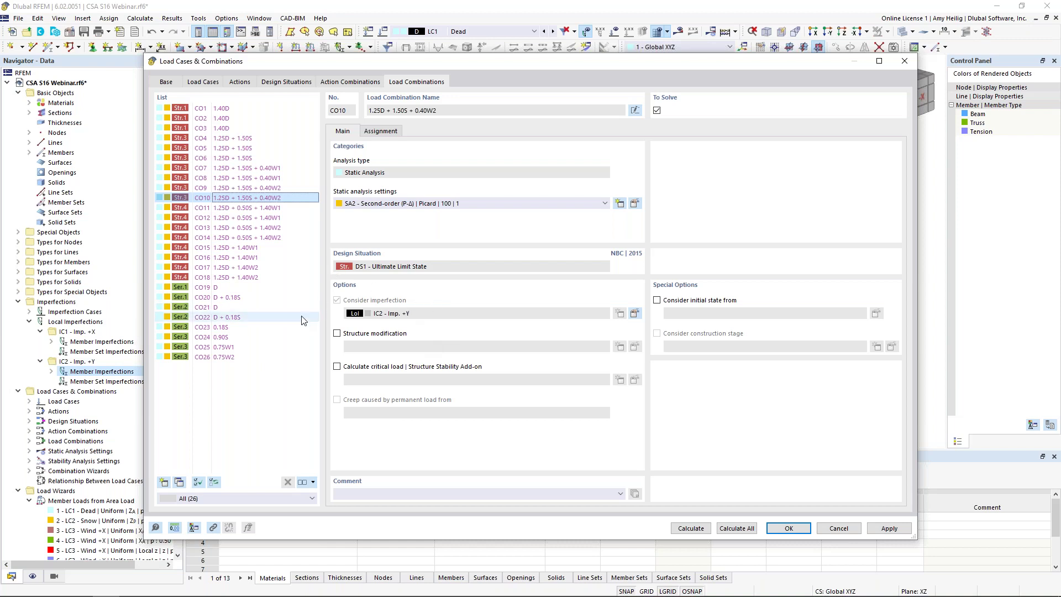
- Check the imperfection option of the serviceability combinations CO19 to CO26, and accept the load case and combination settings
left_click(264, 289)
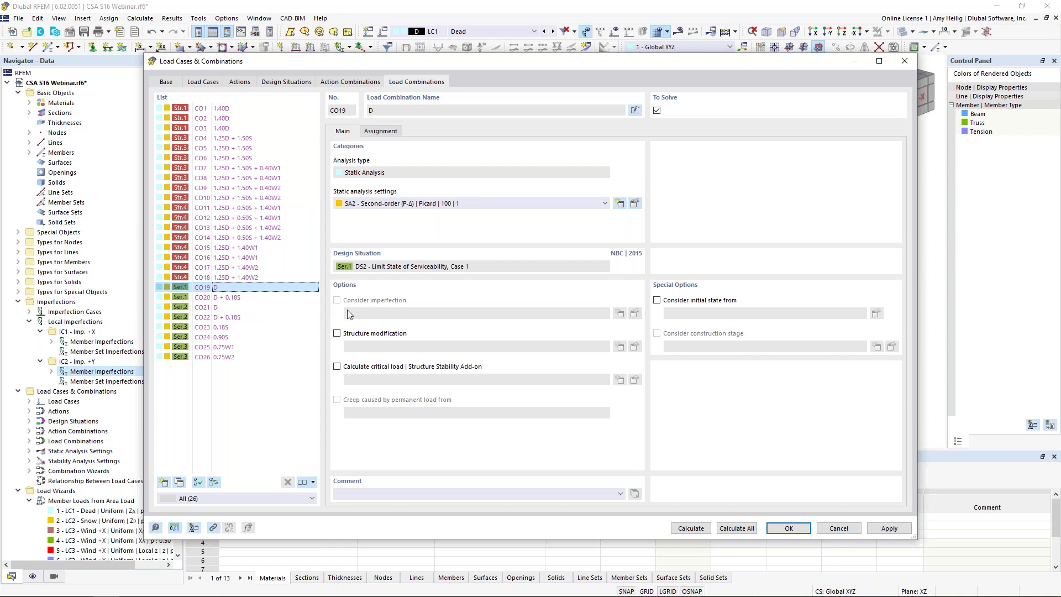
left_click(273, 298)
left_click(268, 307)
key("Down")
key("Down")
key("Down")
key("Down")
key("Down")
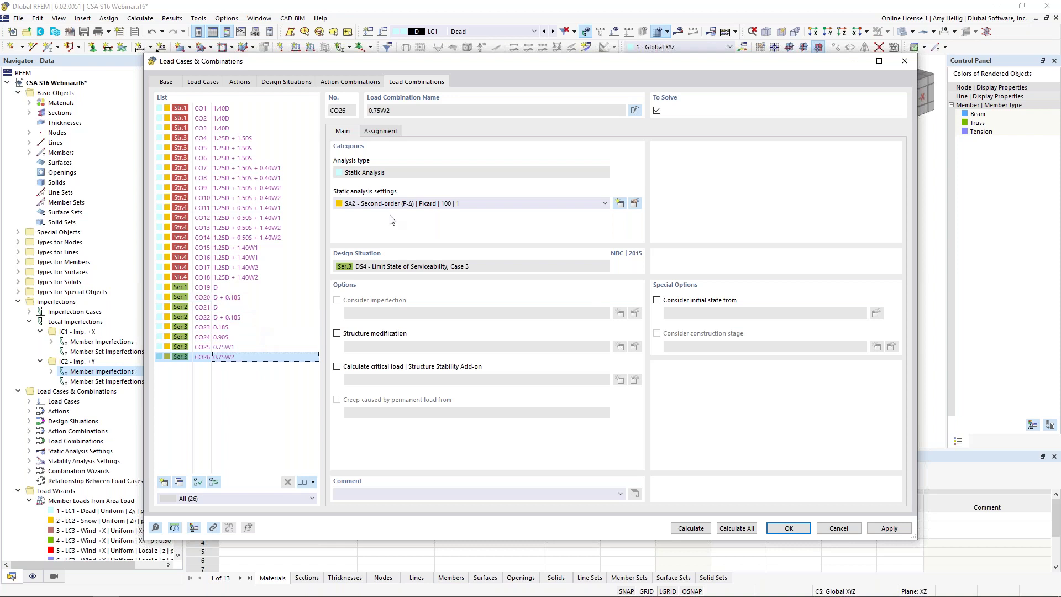
left_click(789, 528)
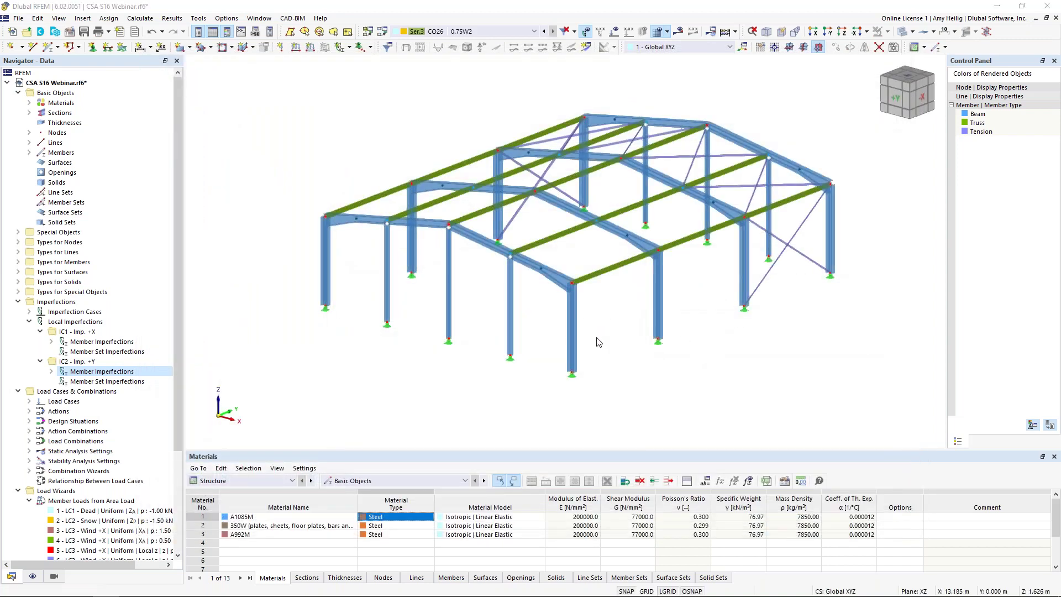
- Switch to the presentation and show the slide on O.2 Reduced Stiffness Requirements
key("super+Tab")
left_click(448, 184)
key("Right")
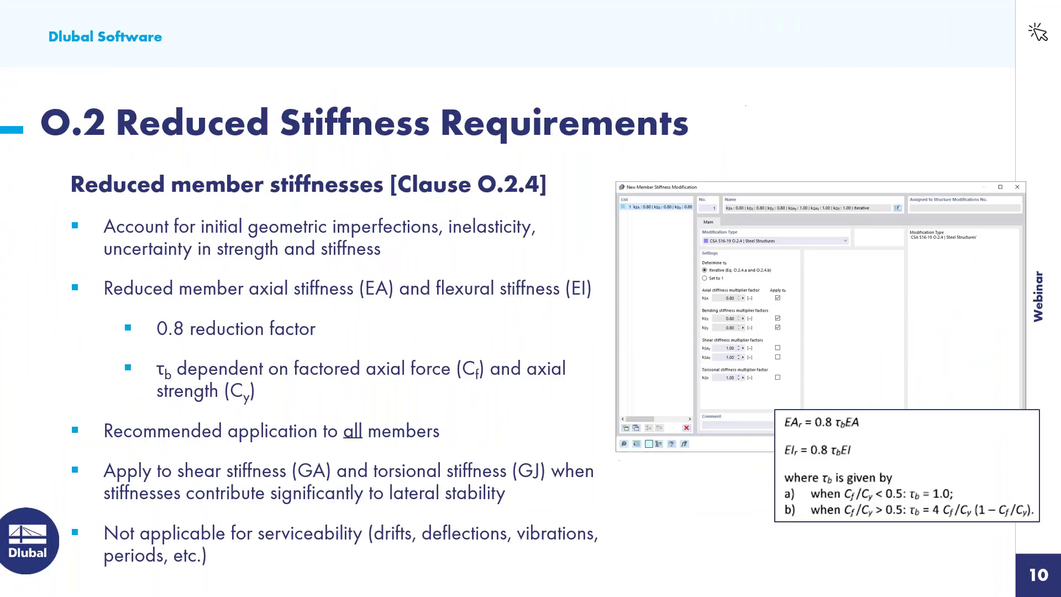
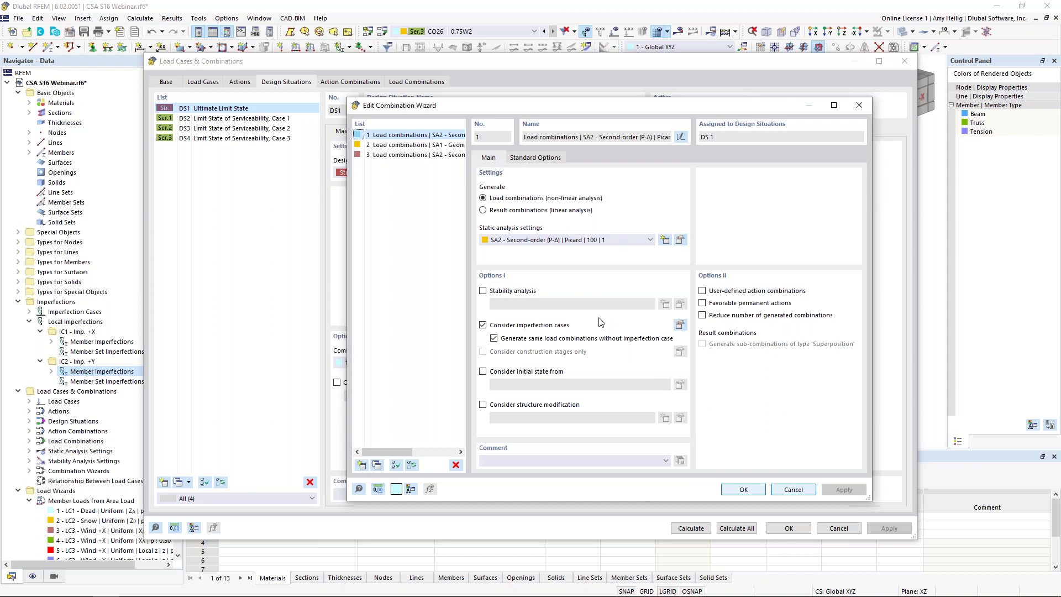
- Enable structure modification in combination wizard 1 and create a new structure modification that modifies member stiffnesses
left_click(483, 406)
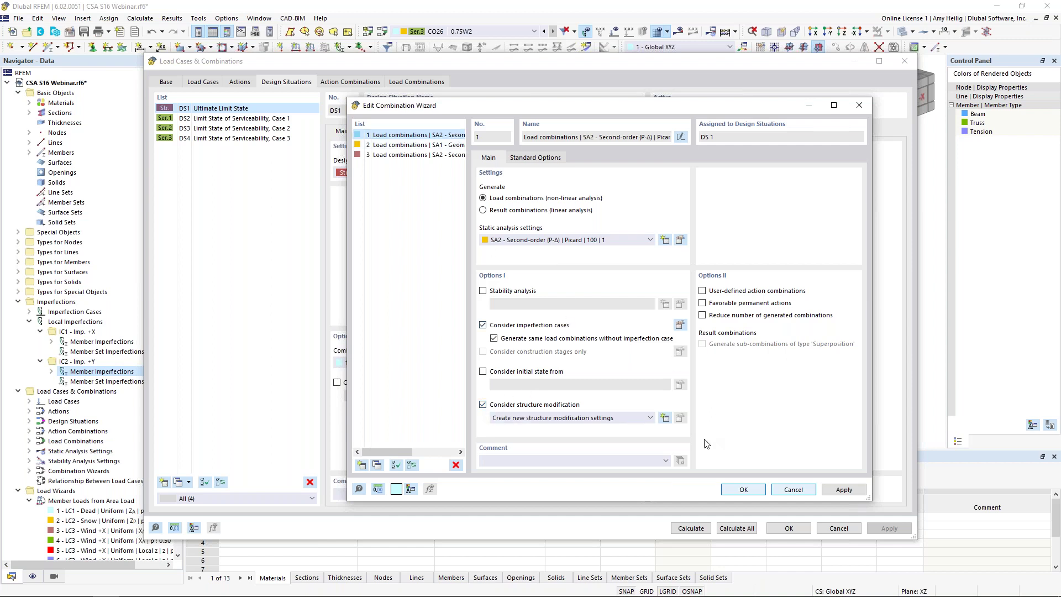
left_click(665, 419)
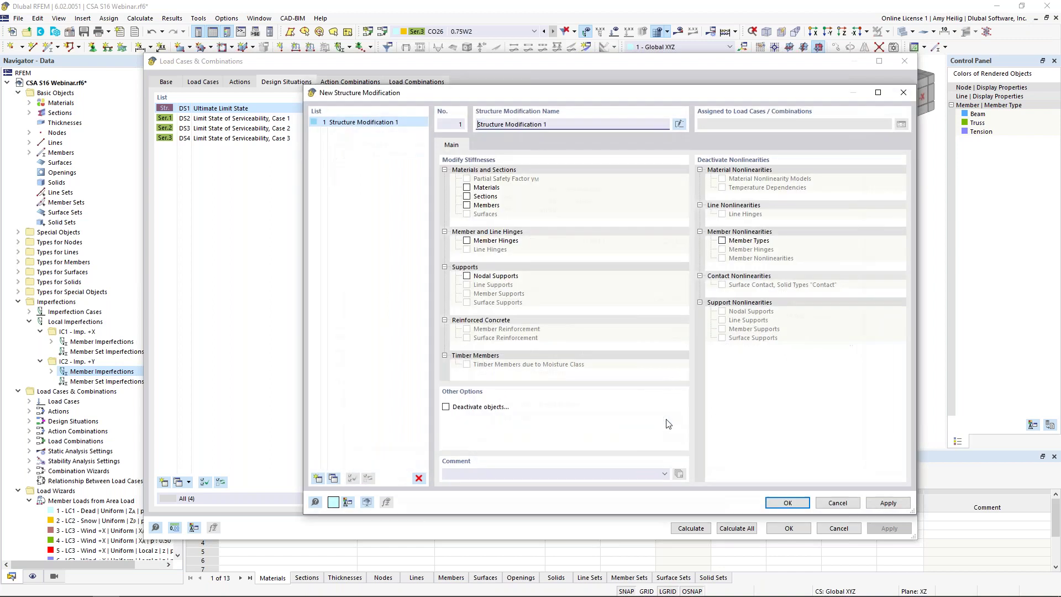
left_click(467, 206)
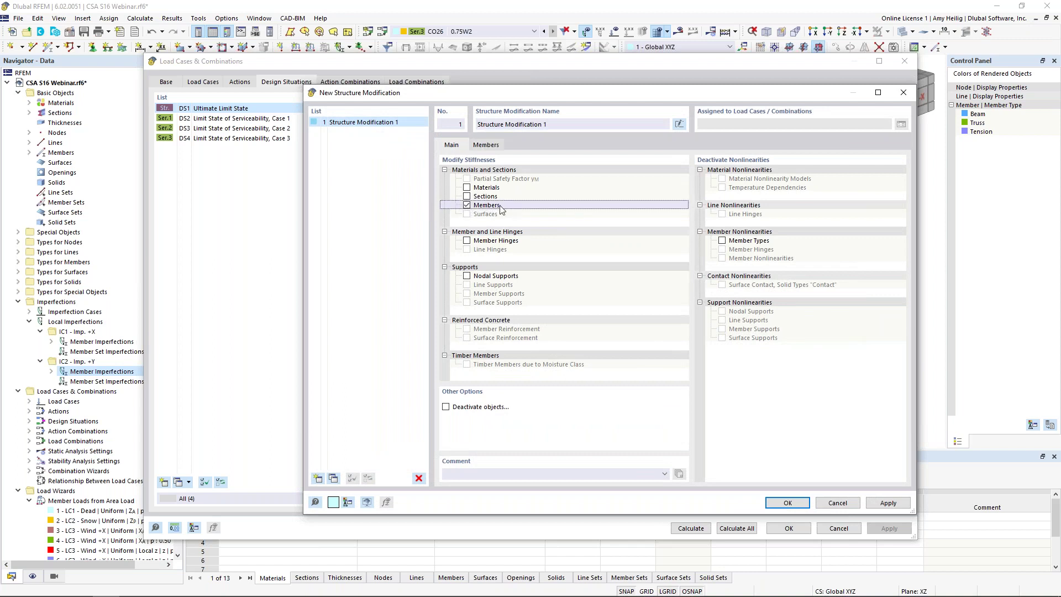
left_click(488, 145)
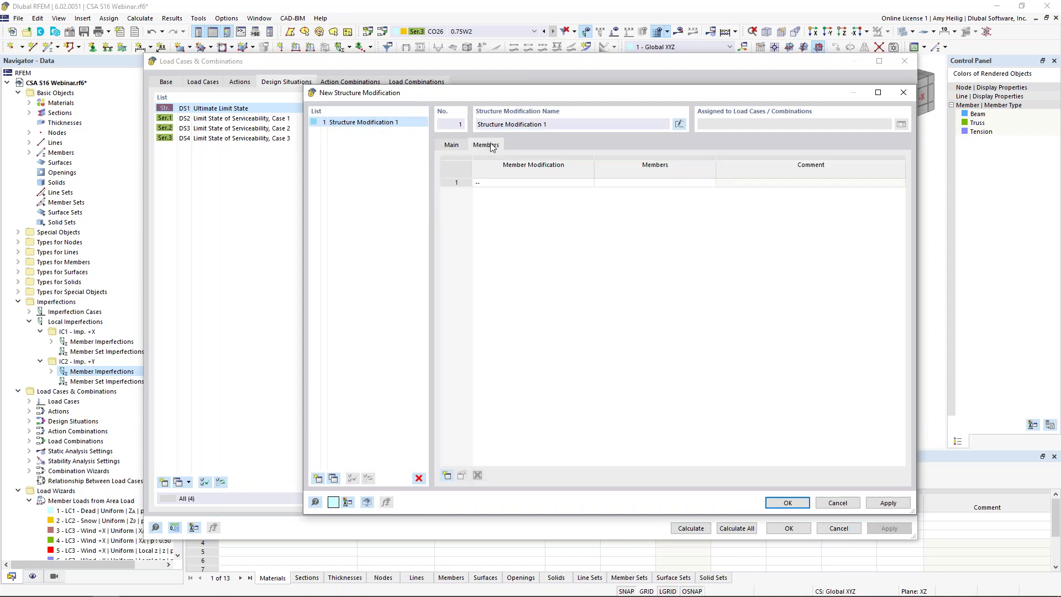
- Add a new member stiffness modification of type CSA S16-19 O.2.4 | Steel Structures to the structure modification
left_click(551, 183)
left_click(589, 183)
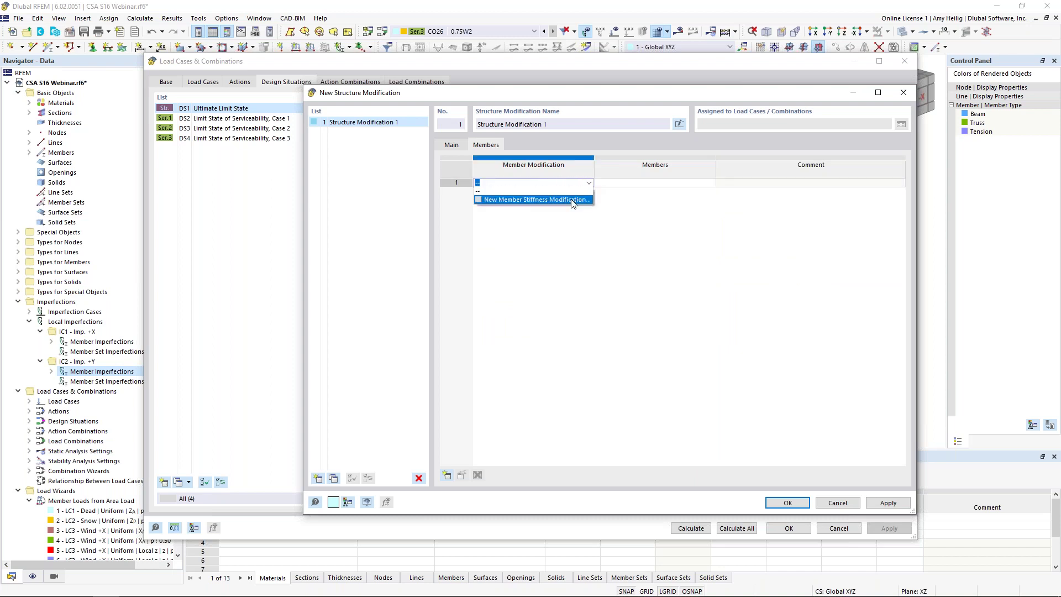
left_click(572, 200)
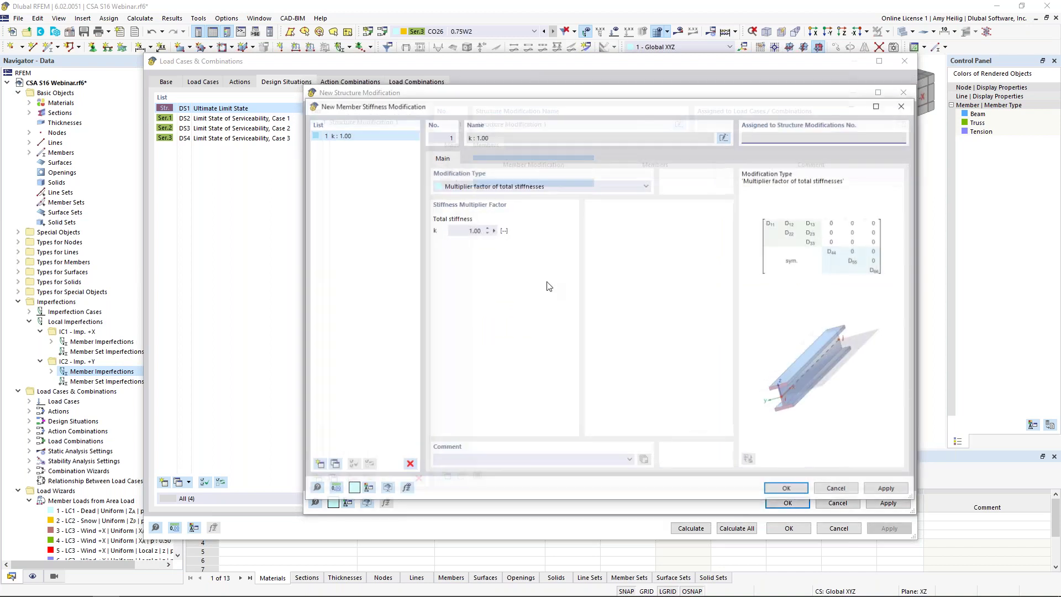
left_click(612, 188)
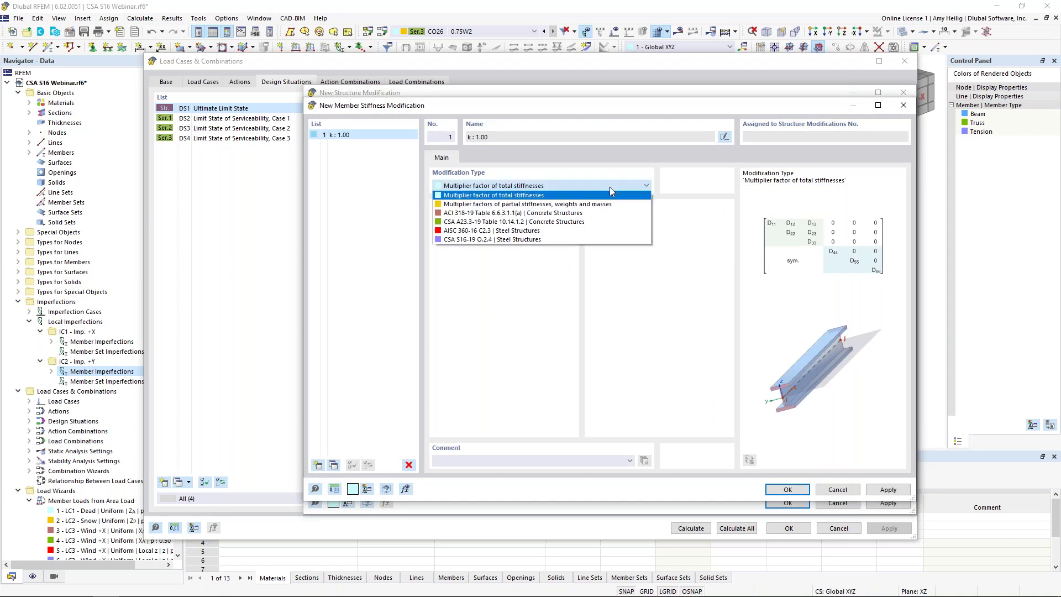
left_click(580, 238)
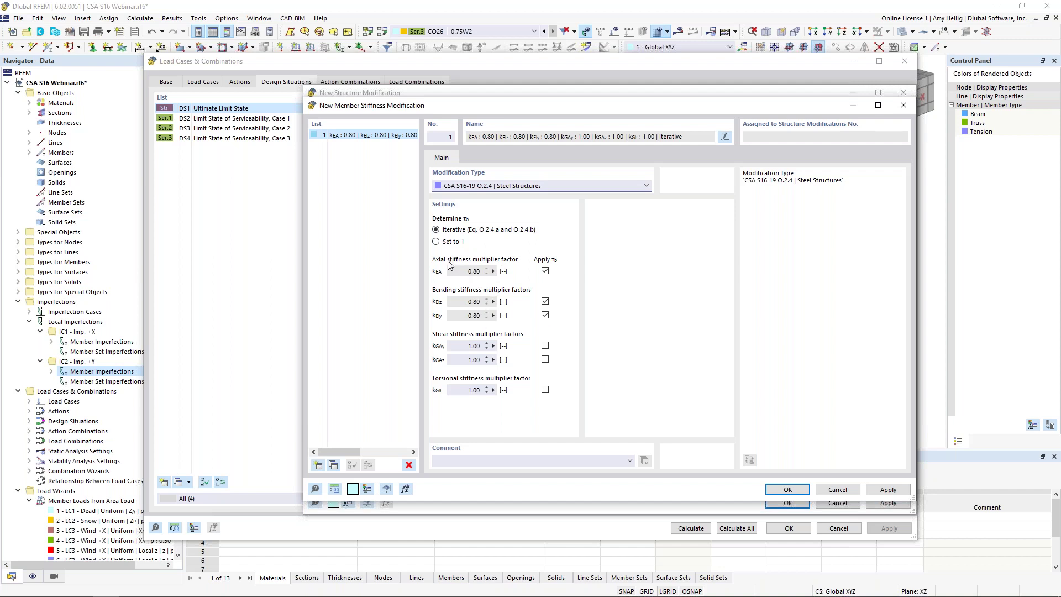
- Try applying τb to the shear and torsional stiffness multiplier factors, and switch these options off again
left_click(546, 346)
left_click(546, 359)
left_click(545, 390)
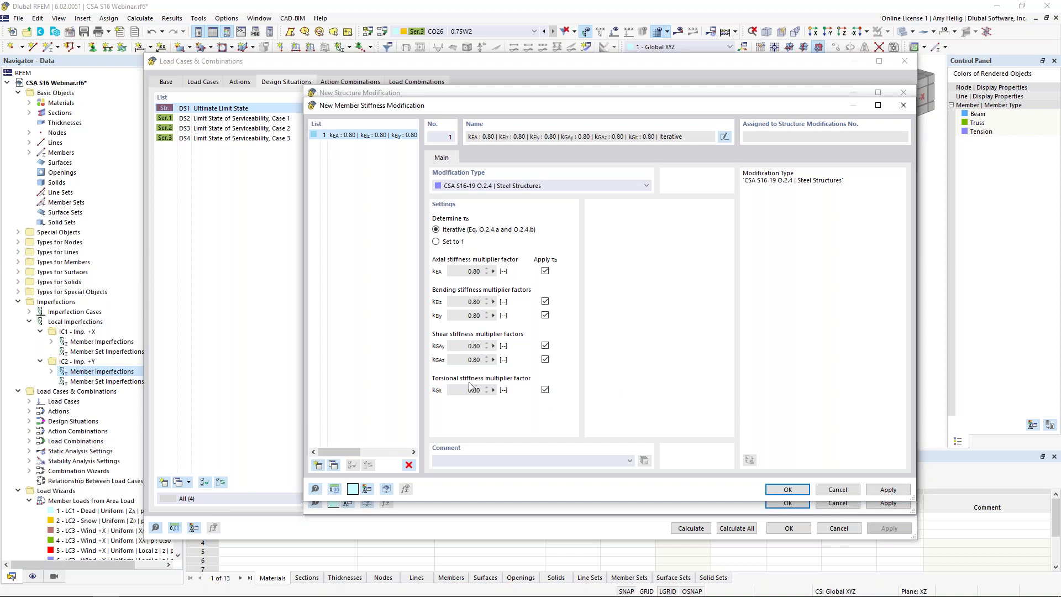
left_click(546, 389)
left_click(546, 360)
left_click(546, 346)
- Assign the member stiffness modification to all members and apply Structure Modification 1 to combination wizard 1, leaving wizard 3 without one
left_click(800, 491)
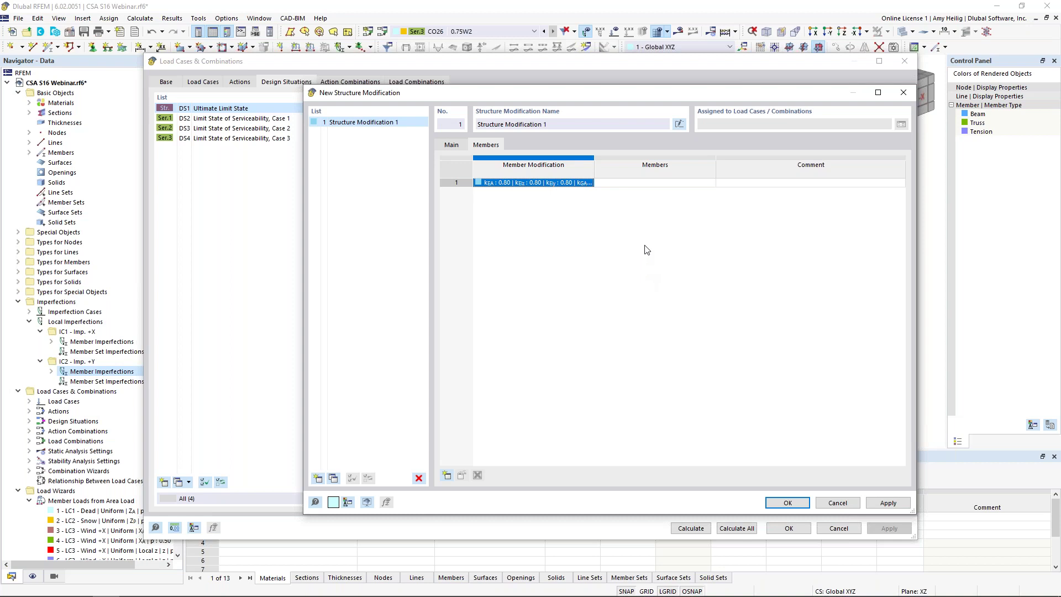
left_click(641, 183)
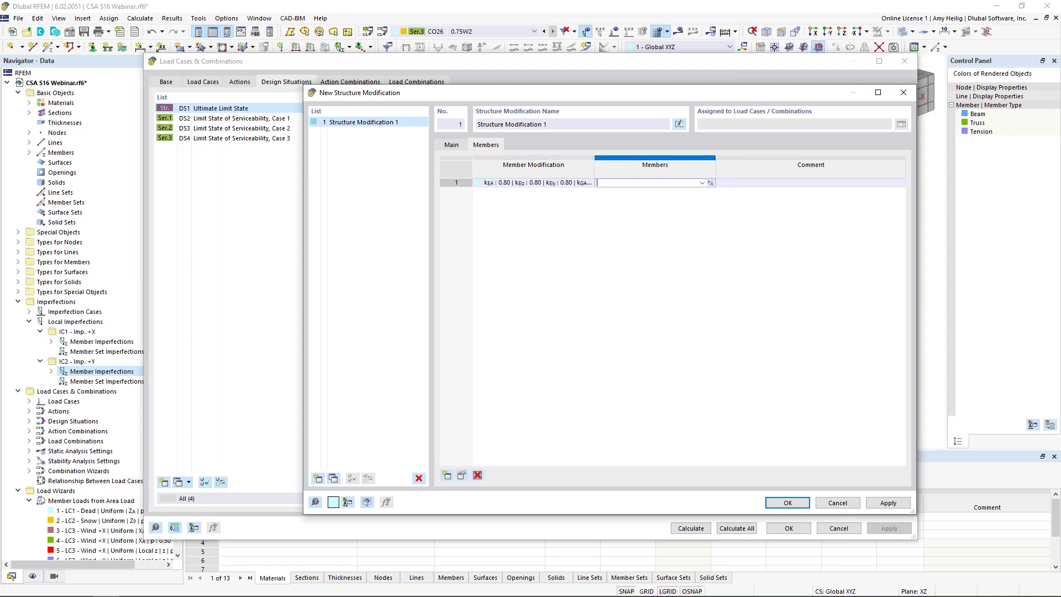
left_click(702, 183)
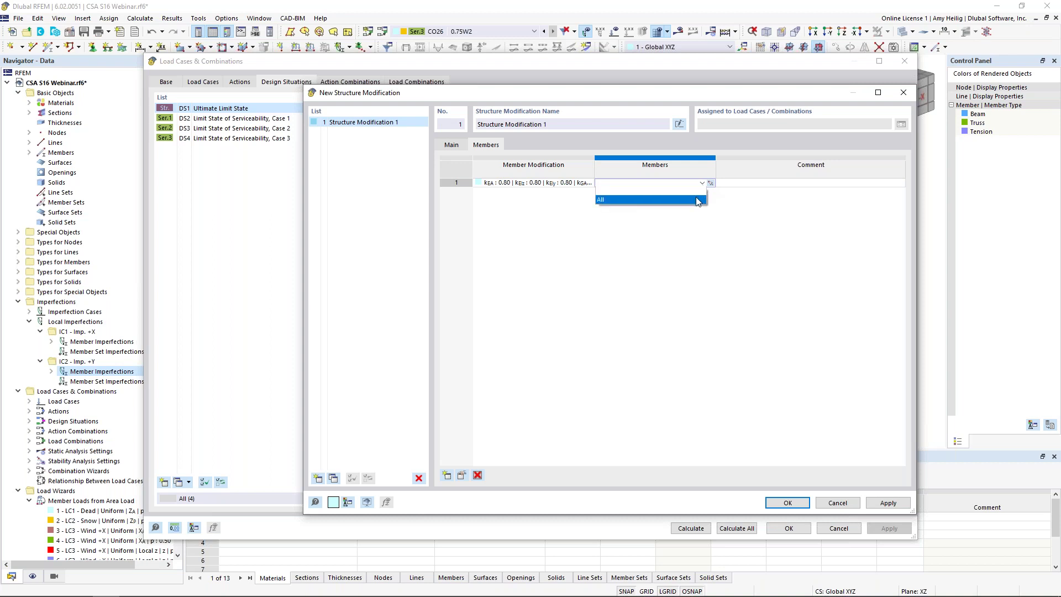
left_click(698, 200)
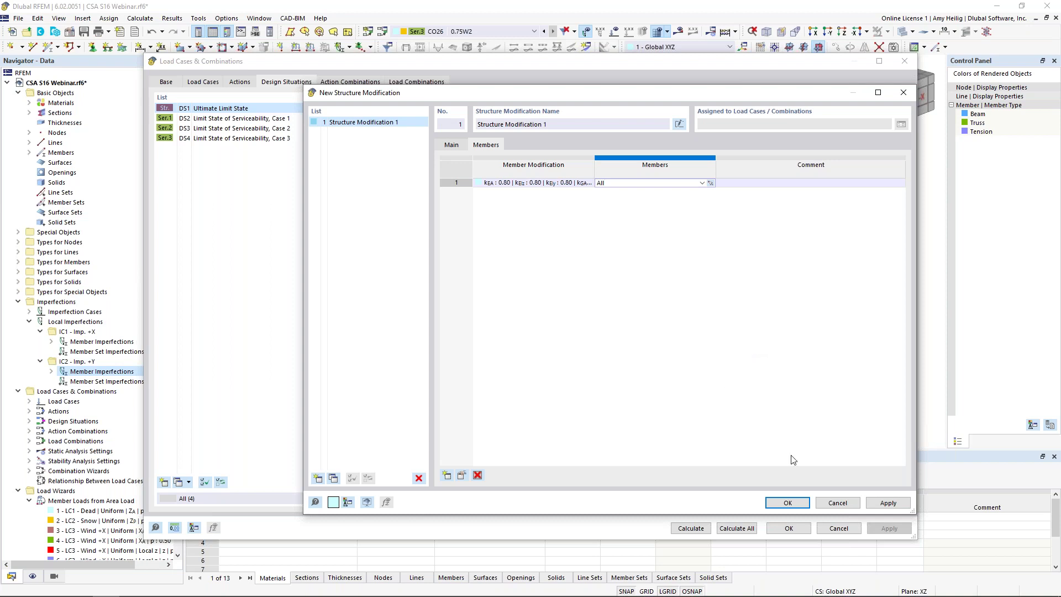
left_click(788, 502)
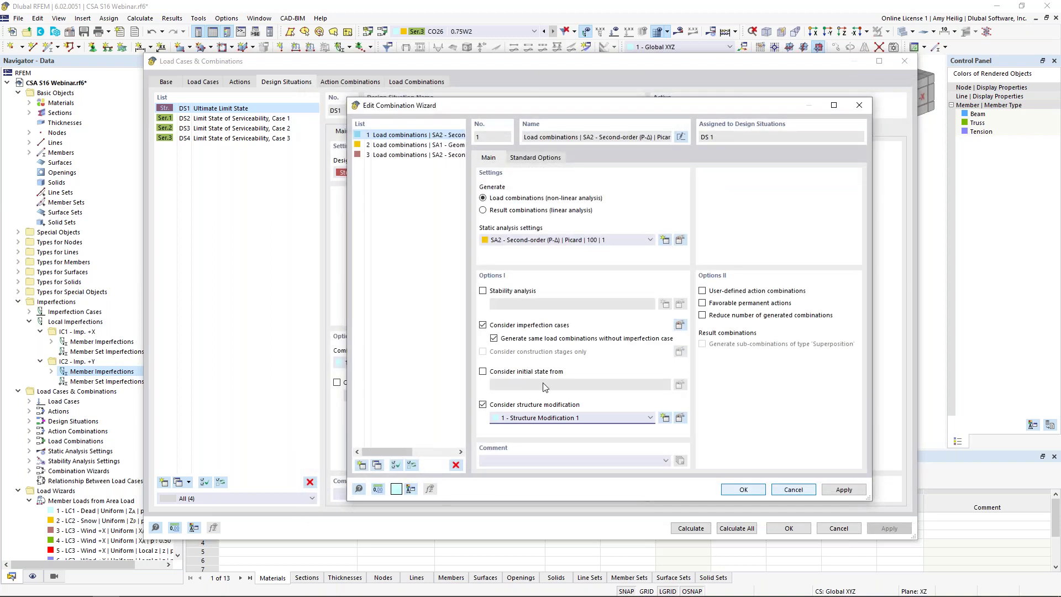
left_click(436, 156)
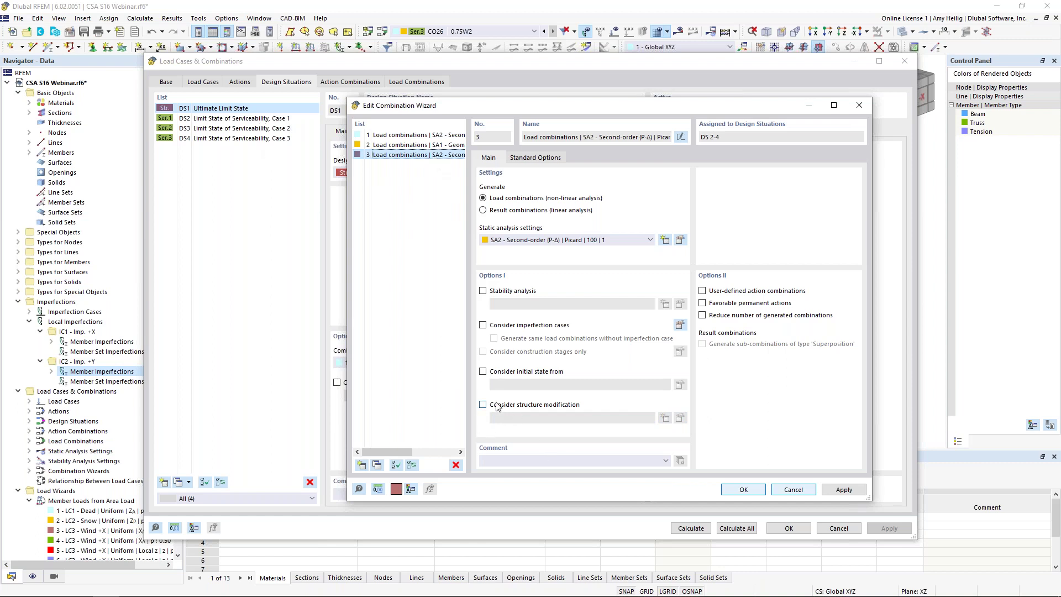
left_click(741, 489)
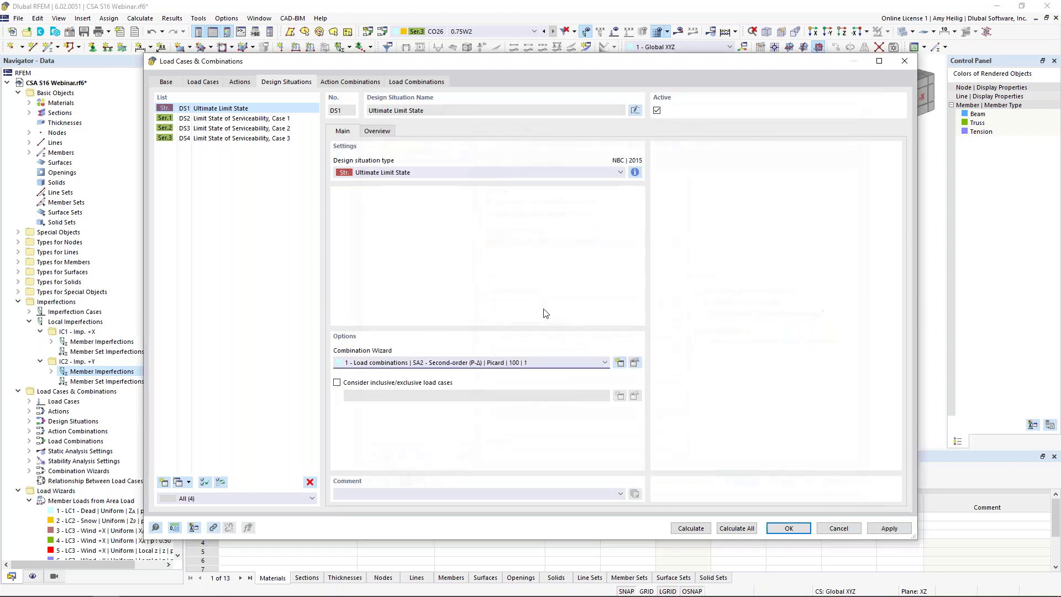
- Check the imperfection and structure modification settings of several ultimate load combinations and of serviceability combination CO19, and close the load combination settings
left_click(412, 83)
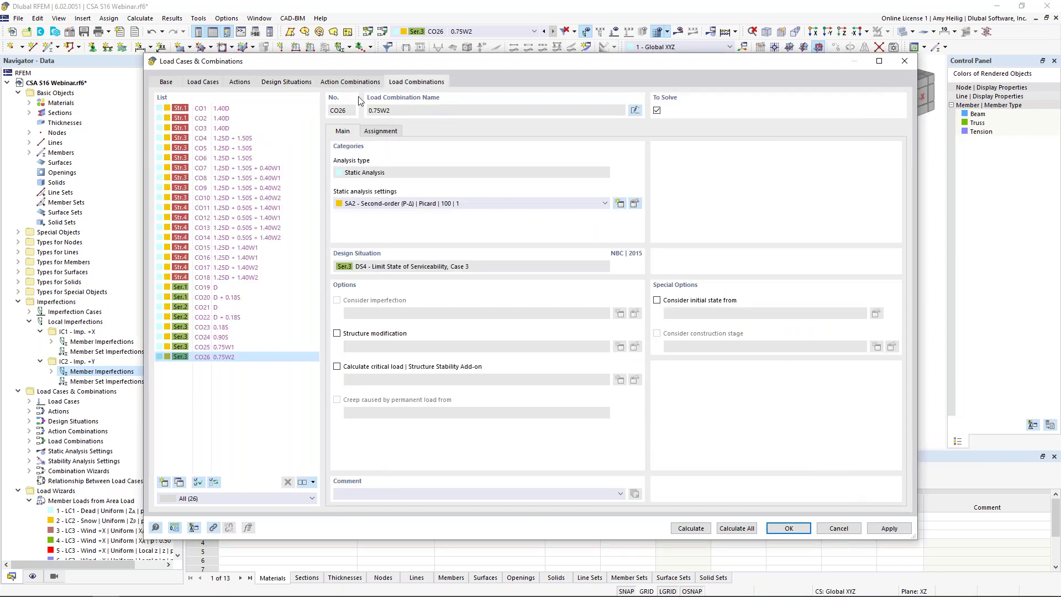
left_click(265, 109)
left_click(275, 127)
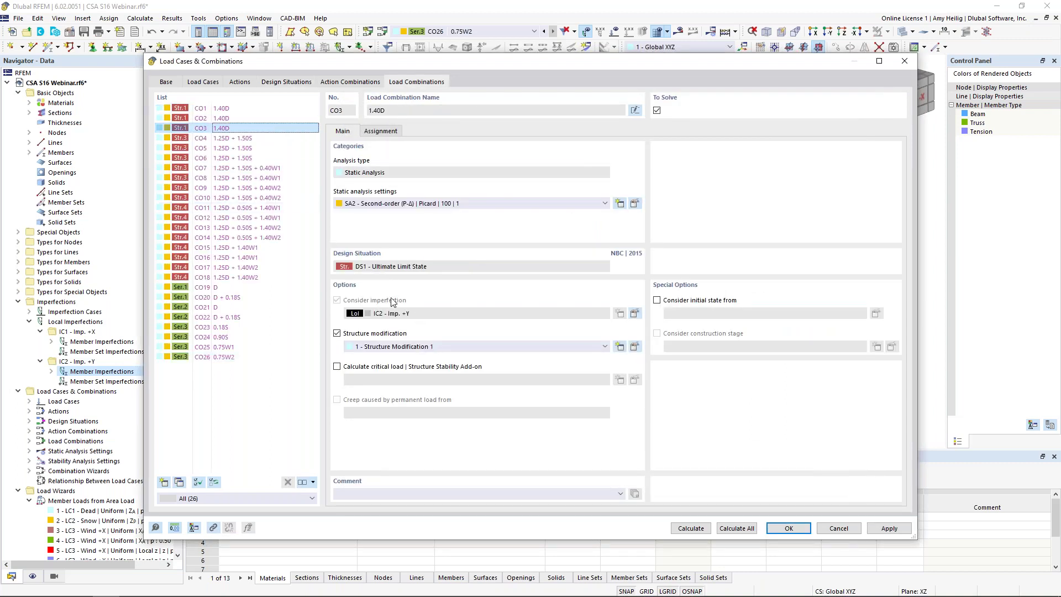
left_click(251, 138)
left_click(254, 158)
left_click(255, 178)
left_click(256, 198)
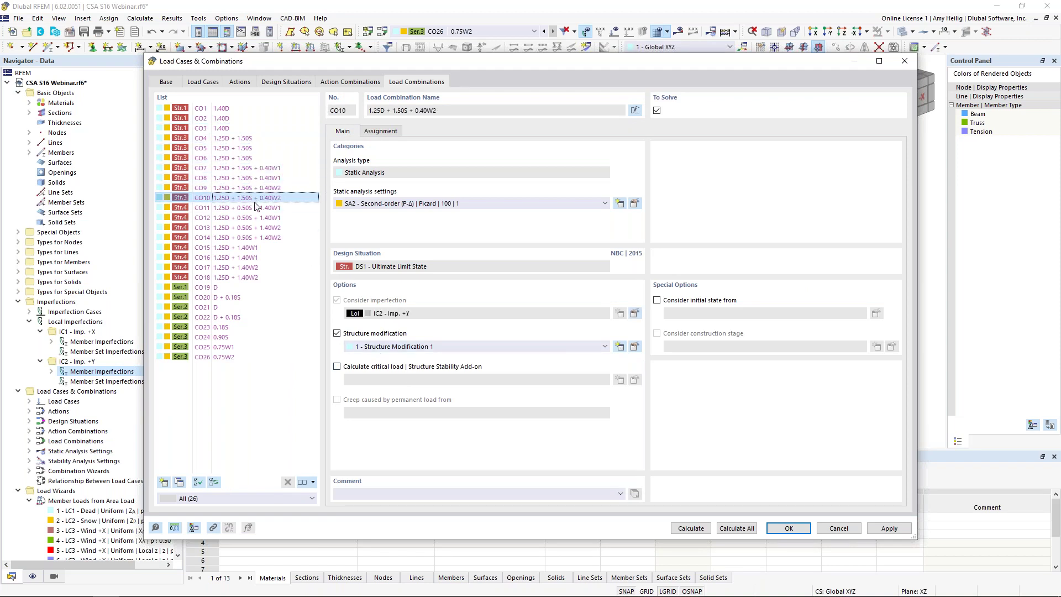
left_click(244, 287)
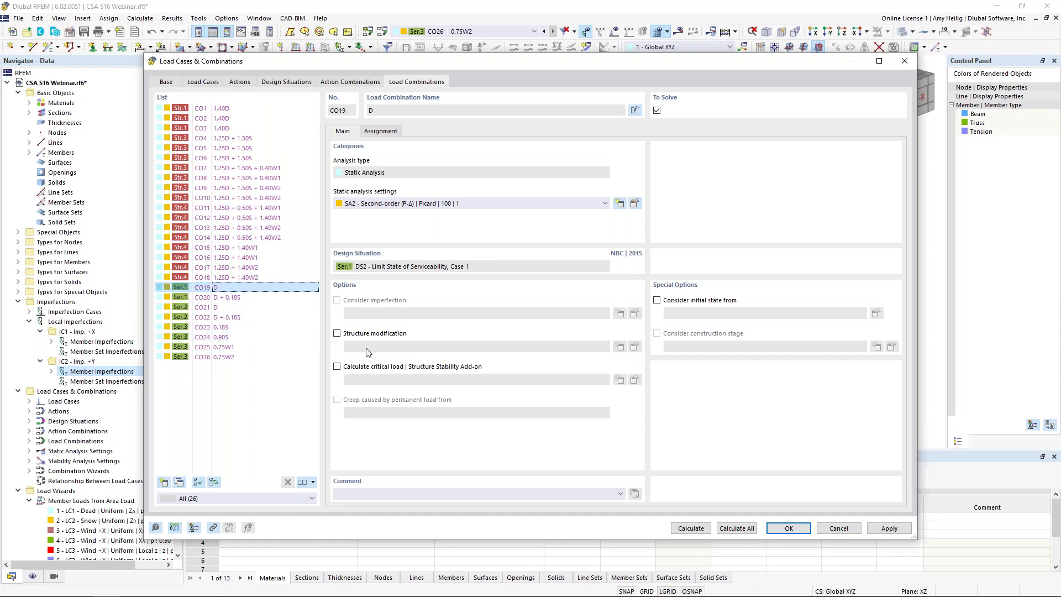
left_click(776, 529)
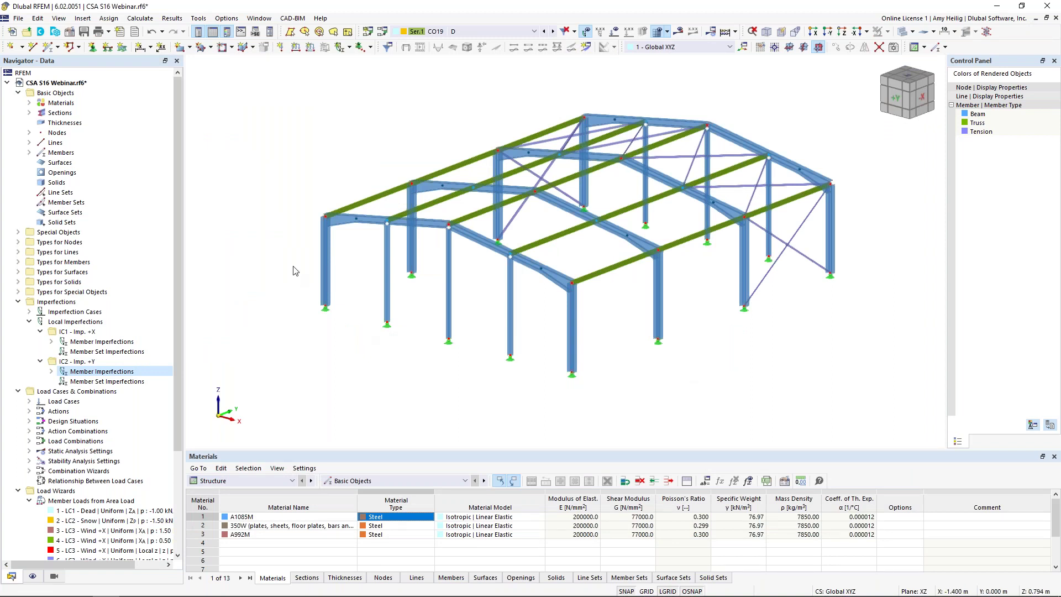
- Activate the Steel Design add-on in the model's base data with CSA S16, edition 2019, as the steel design standard
right_click(79, 82)
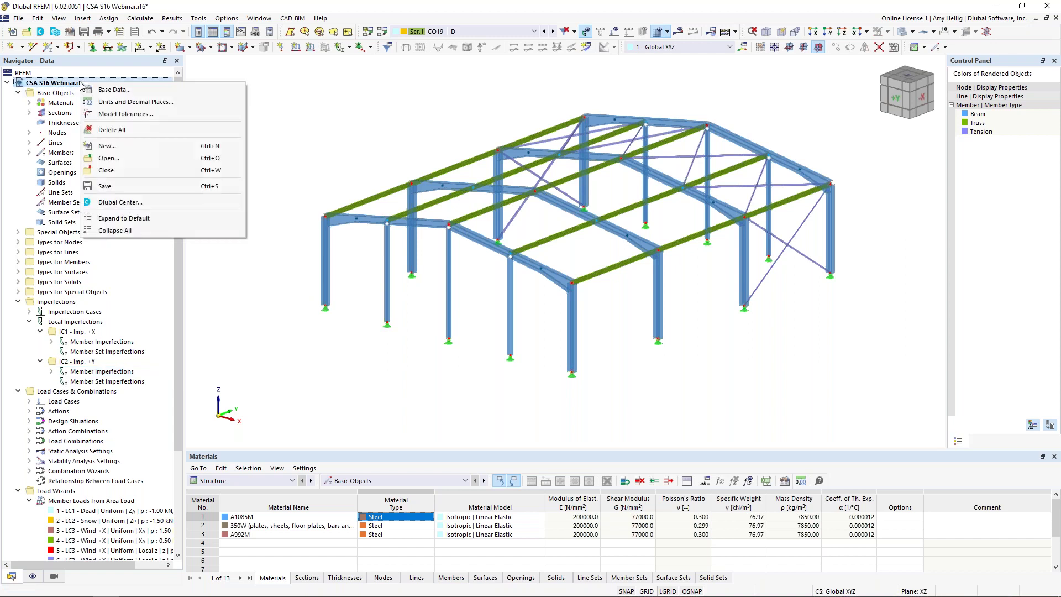
left_click(261, 130)
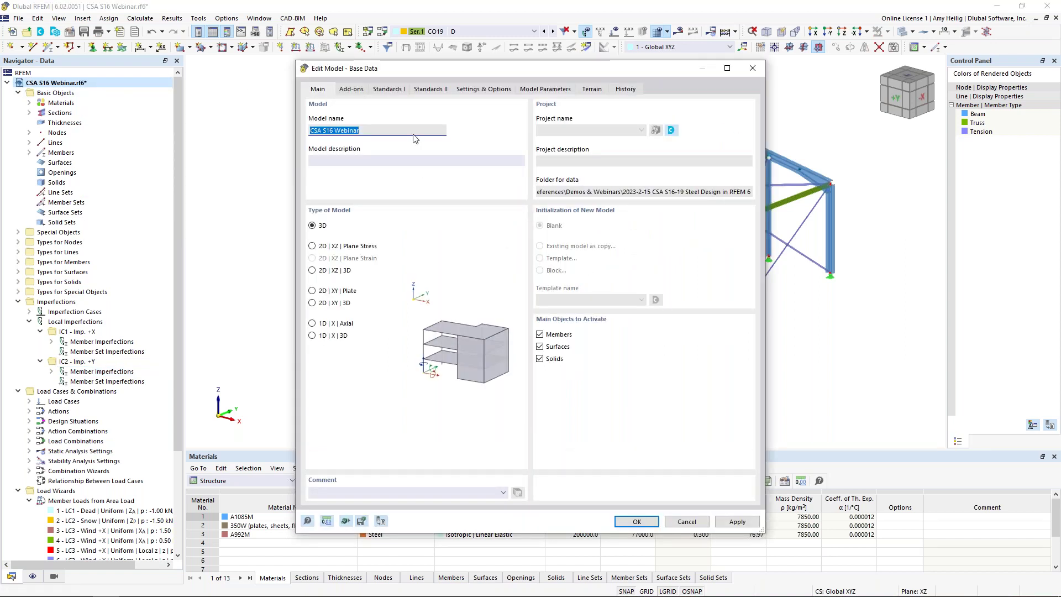
left_click(356, 90)
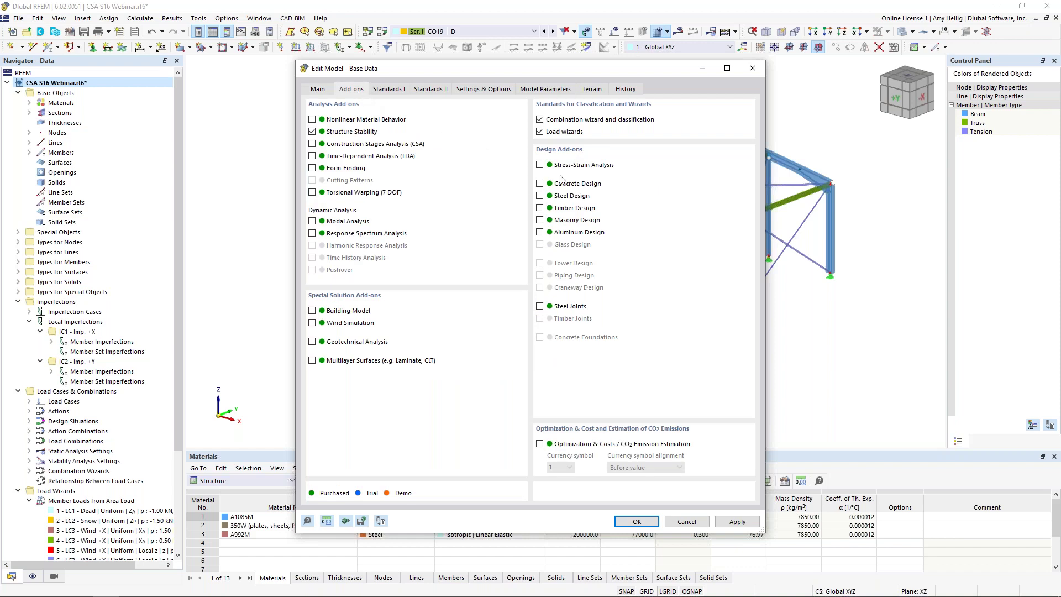
left_click(540, 197)
left_click(396, 90)
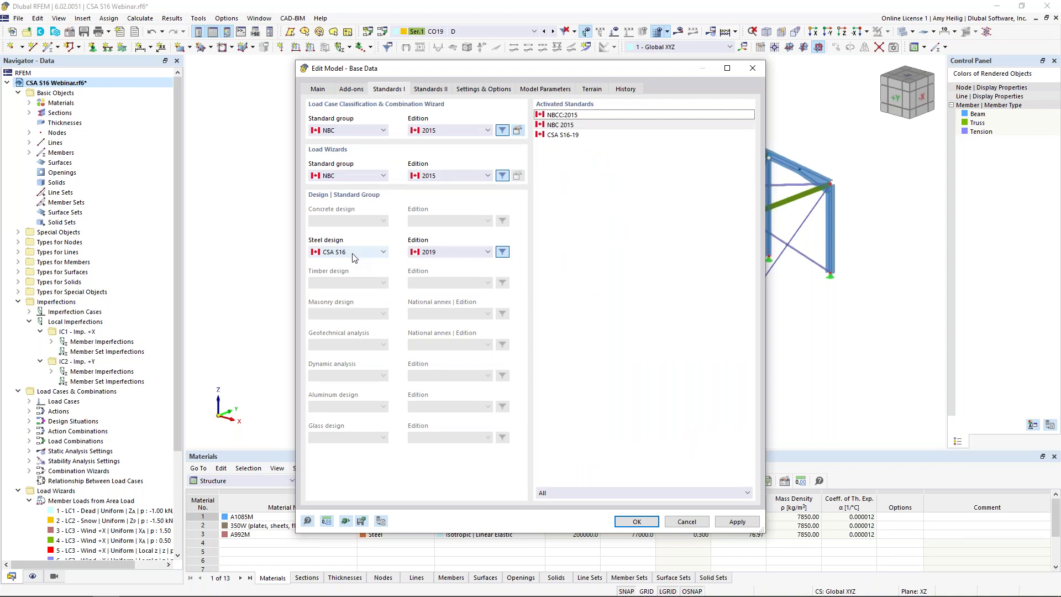
left_click(354, 253)
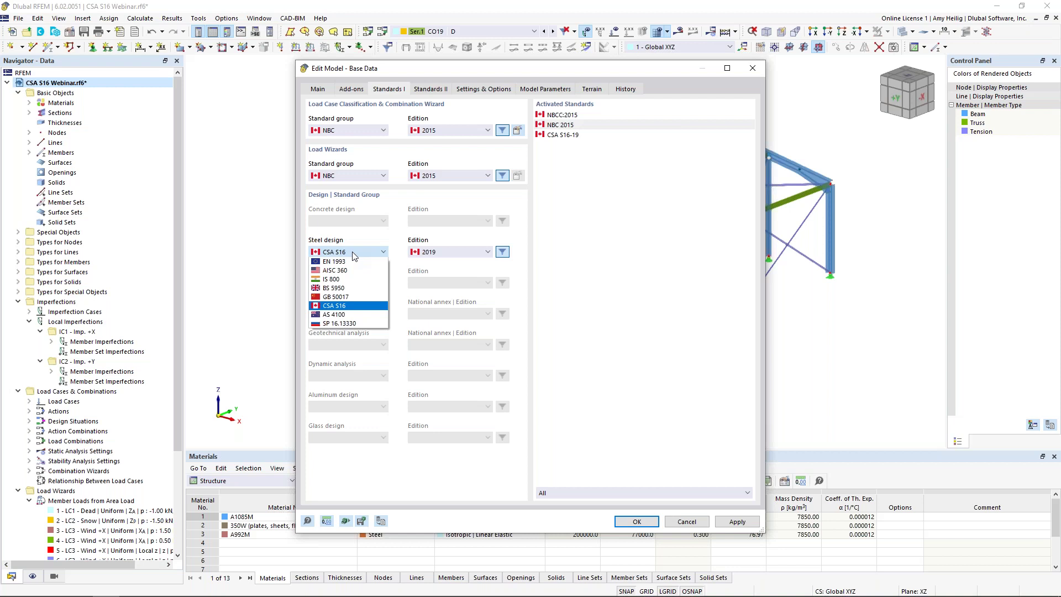
left_click(381, 249)
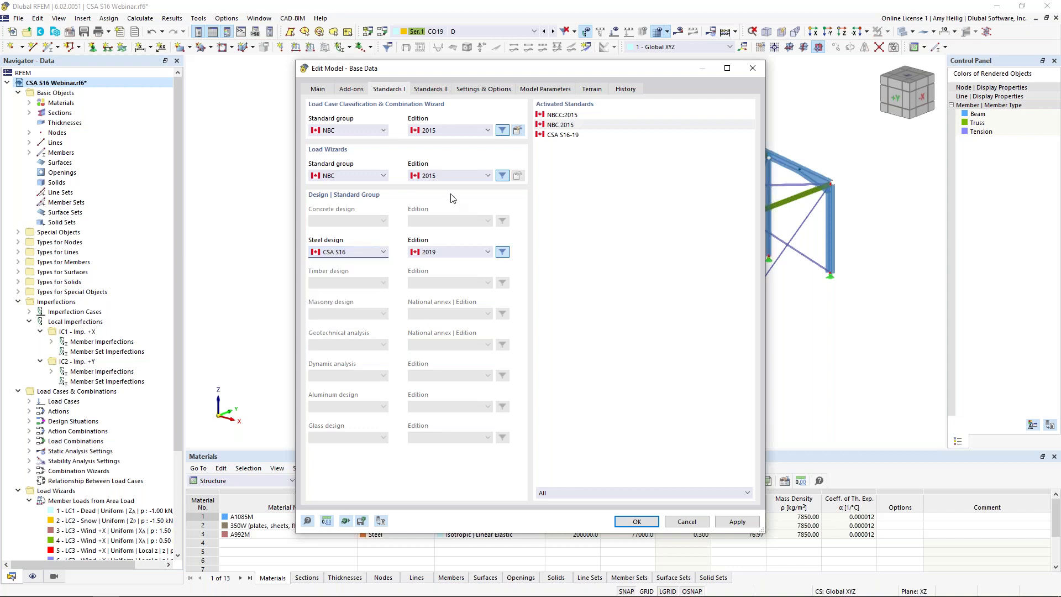
- Enable member representatives in the base data with the default considered member properties, and list the model's member representatives
left_click(489, 90)
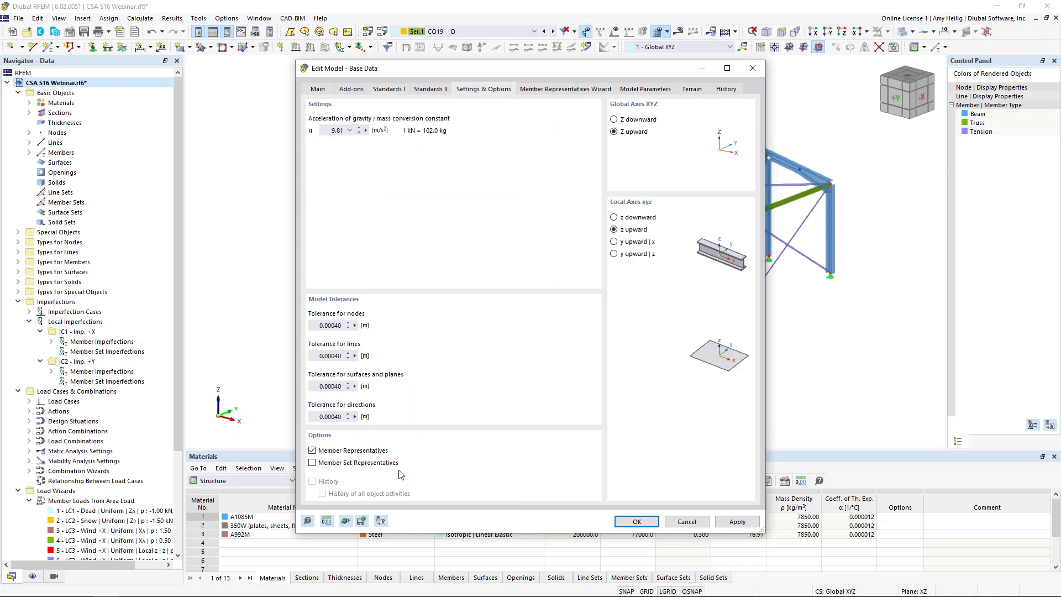
left_click(566, 89)
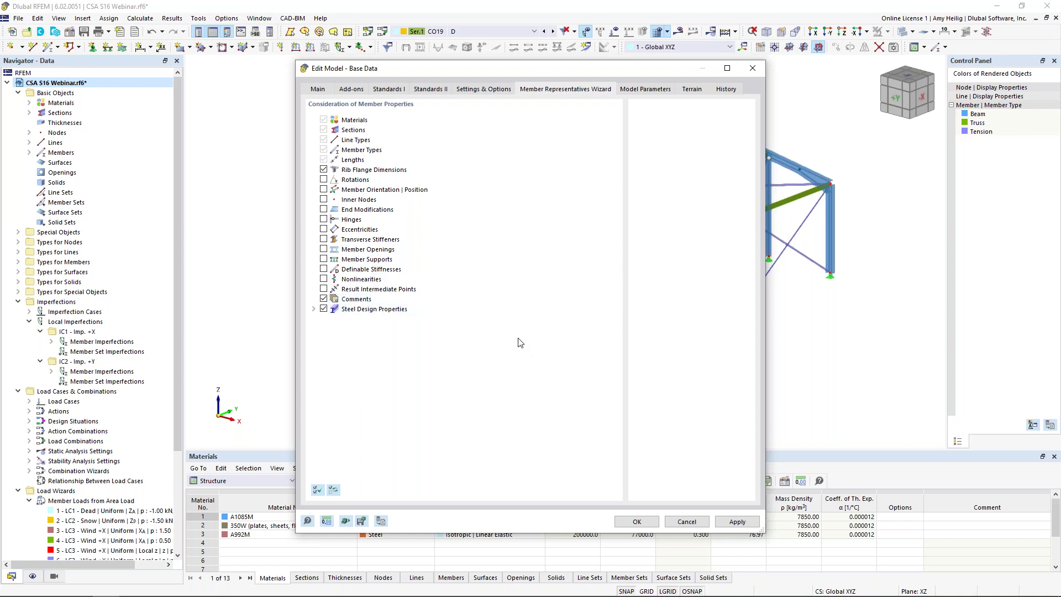
left_click(637, 521)
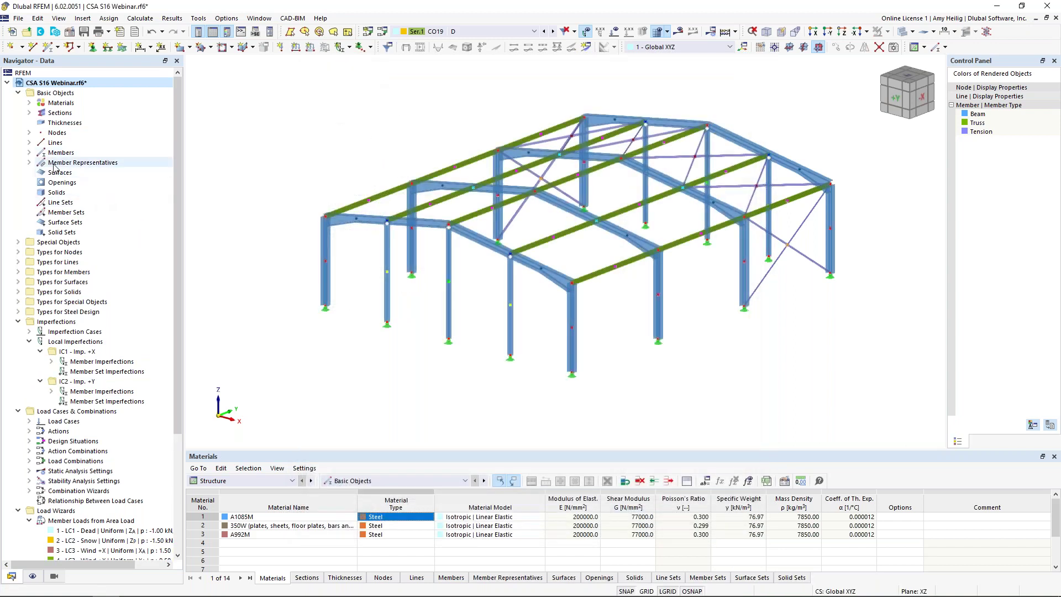
left_click(29, 162)
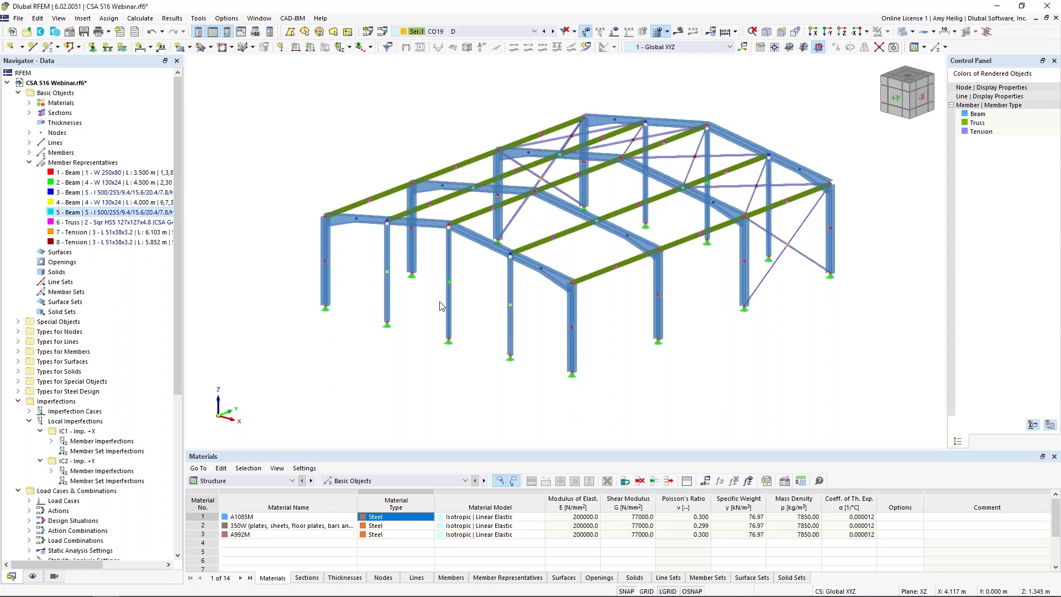
- Select all members of the frame and turn off their steel design properties
left_click_drag(876, 421, 307, 75)
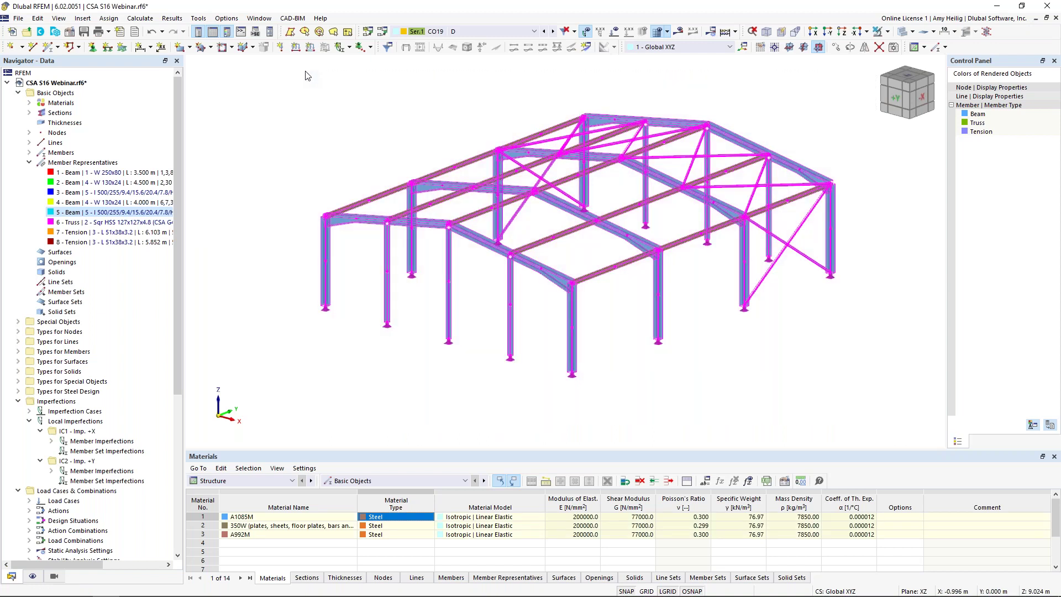
double_click(327, 243)
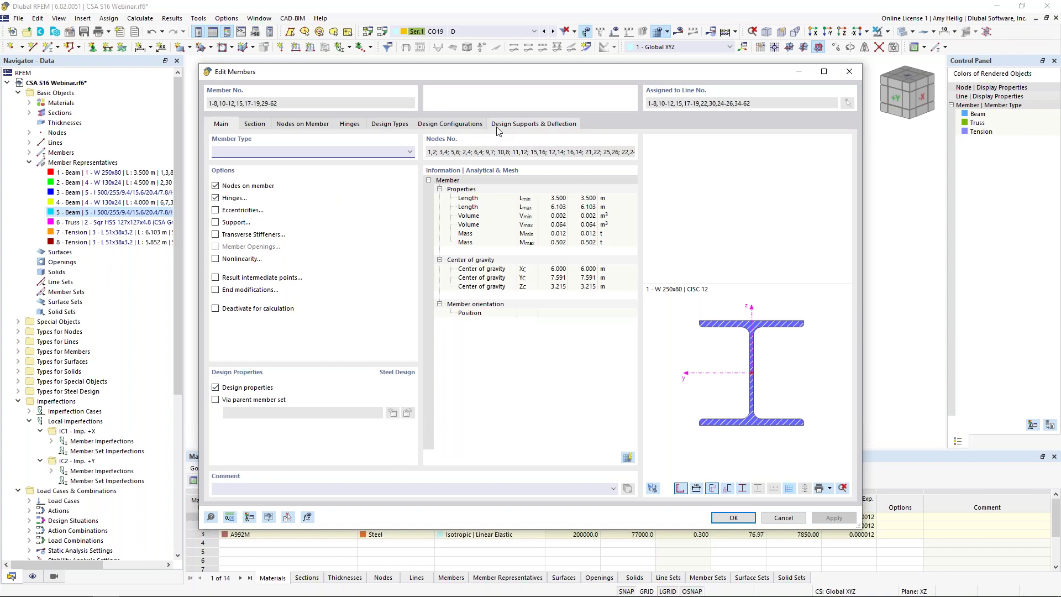
left_click(216, 387)
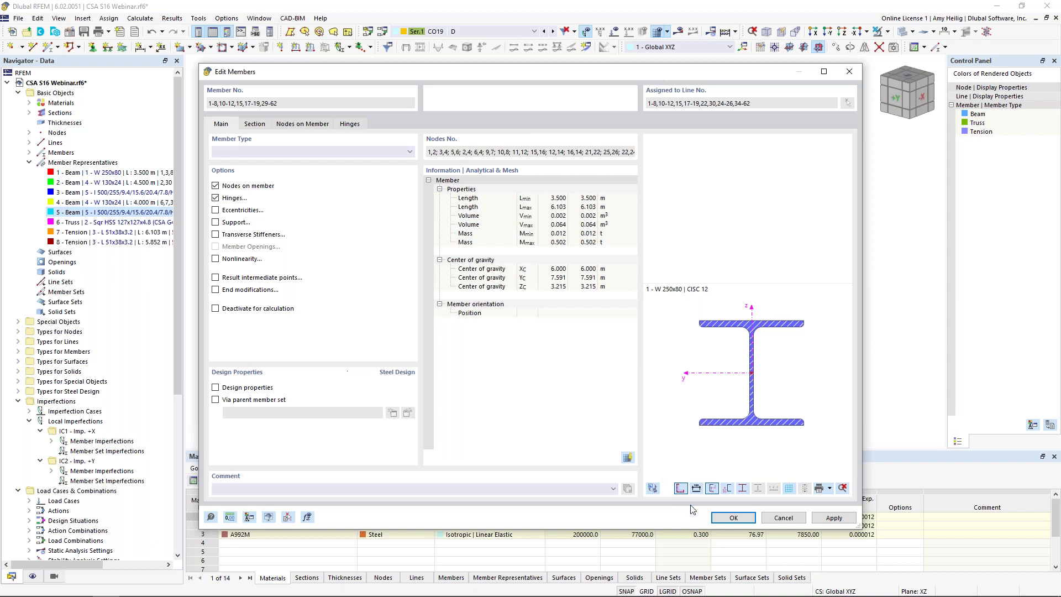
left_click(728, 518)
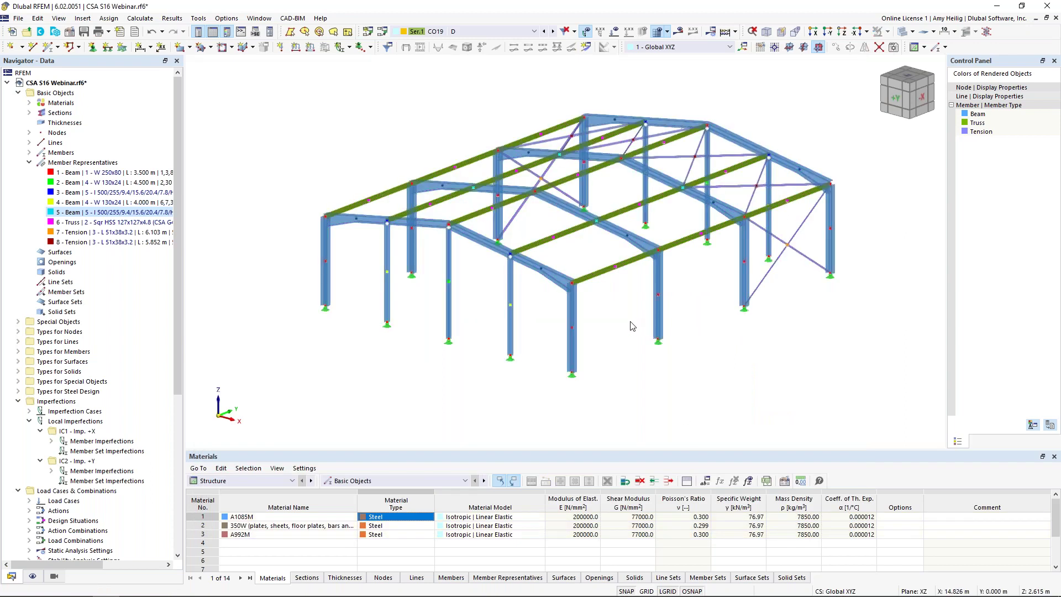
- Turn on design properties for the members of member representative 1, the W 250x80 beams 3.500 m long
left_click(69, 176)
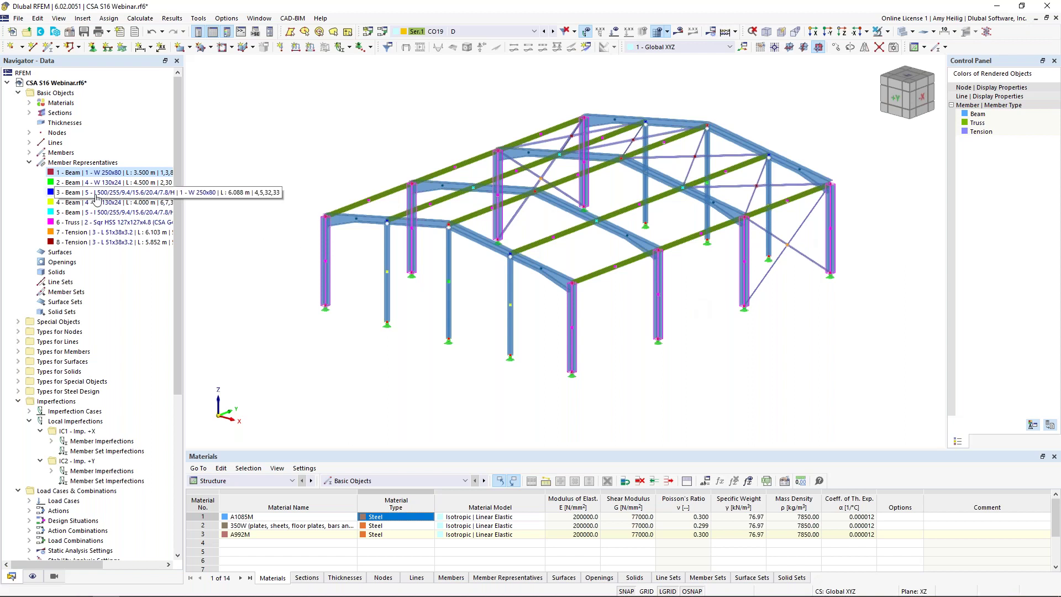
double_click(77, 176)
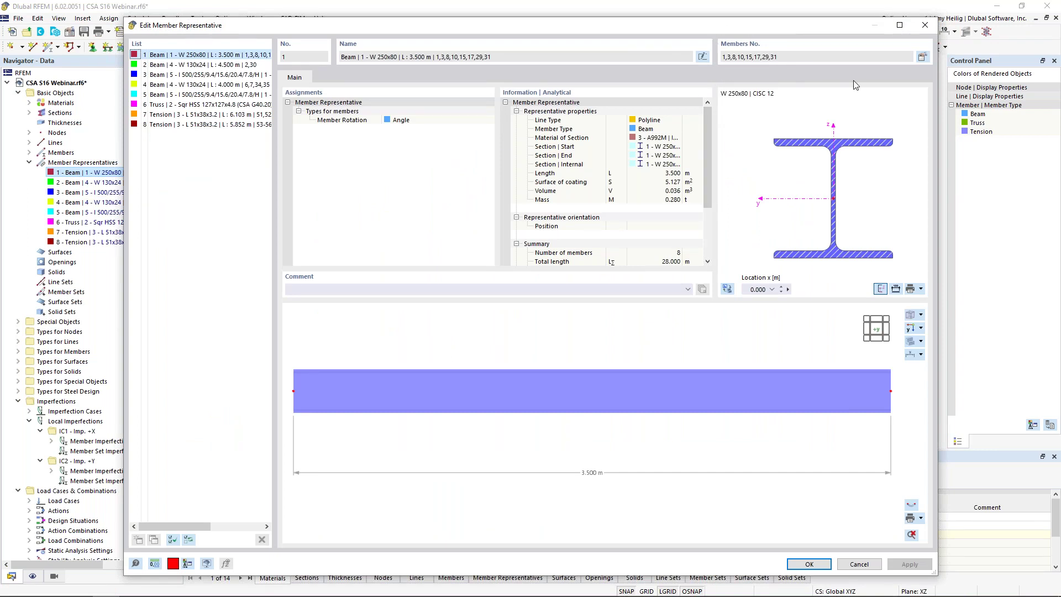
left_click(923, 58)
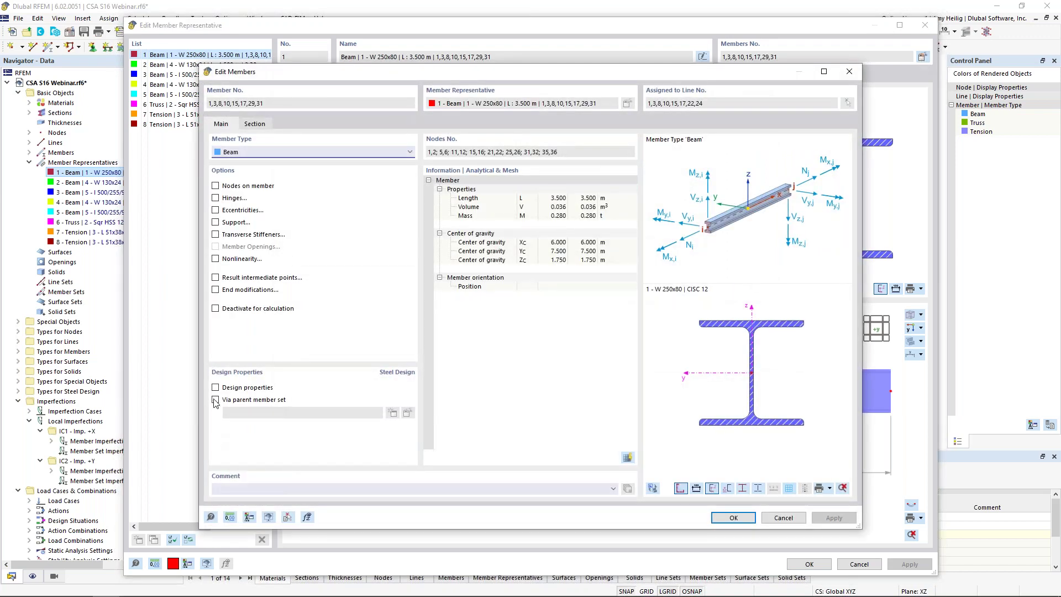
left_click(215, 388)
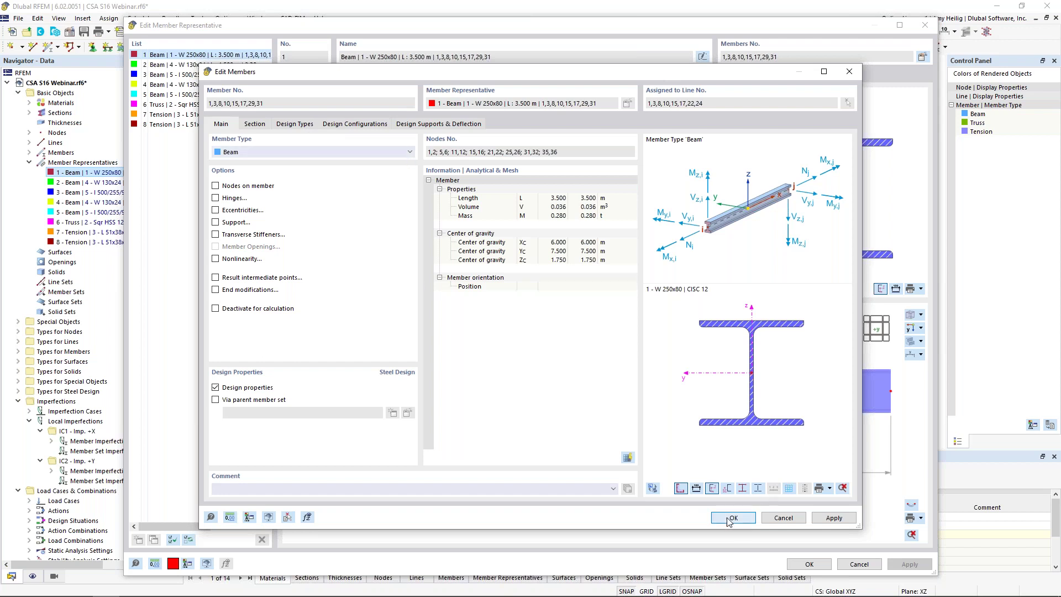
key("Escape")
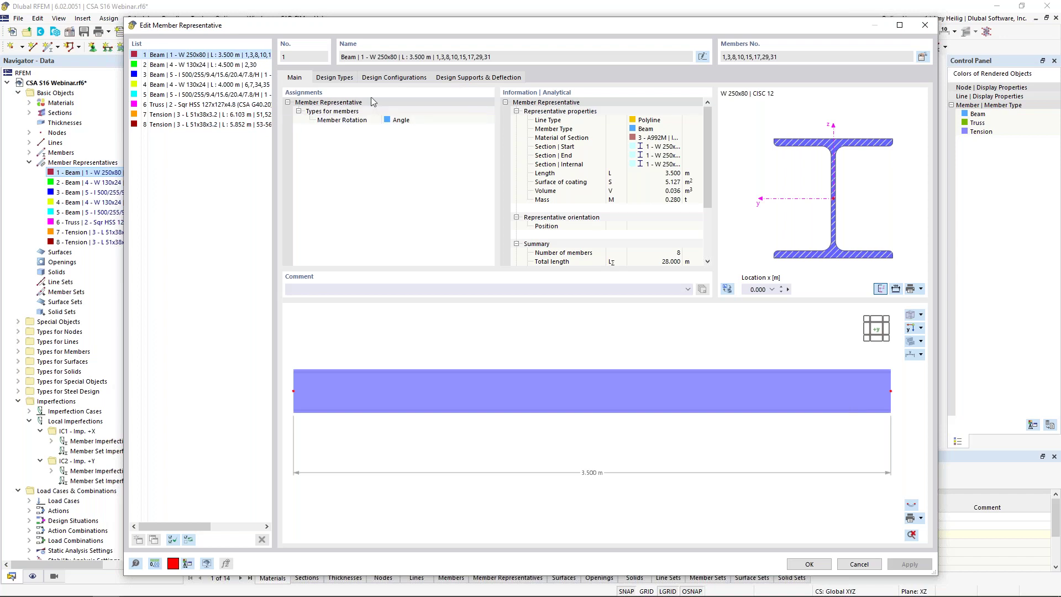
- Create a Standard effective lengths definition with the default settings and assign it to member representative 1
left_click(347, 79)
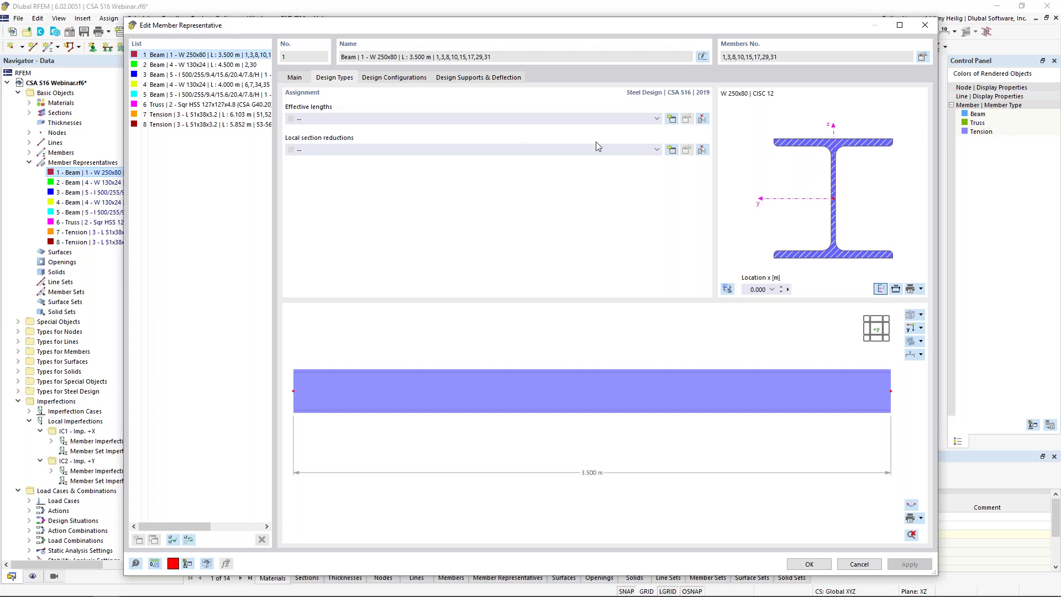
left_click(671, 119)
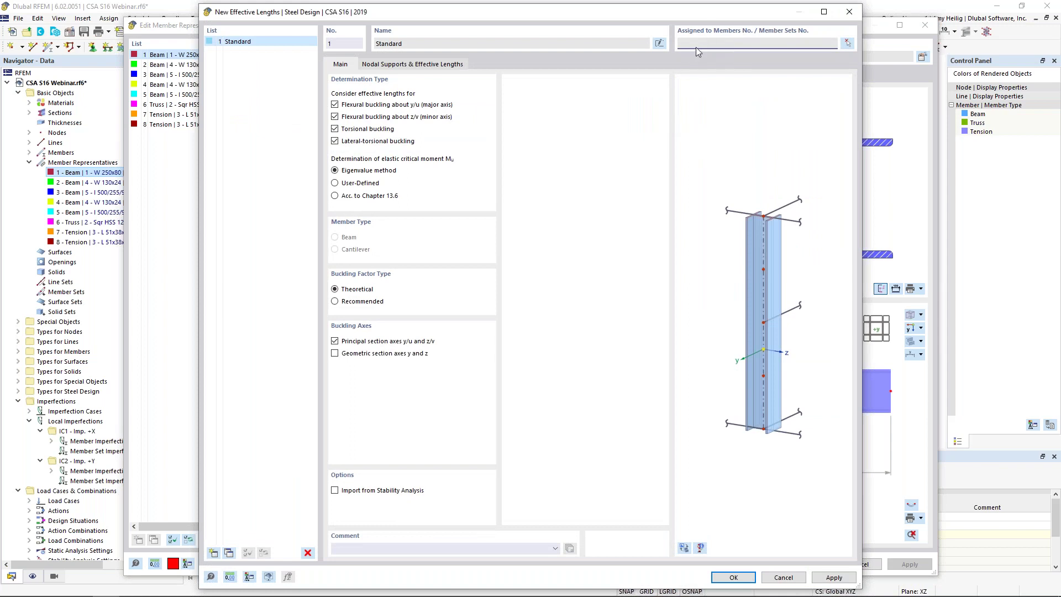
left_click(734, 577)
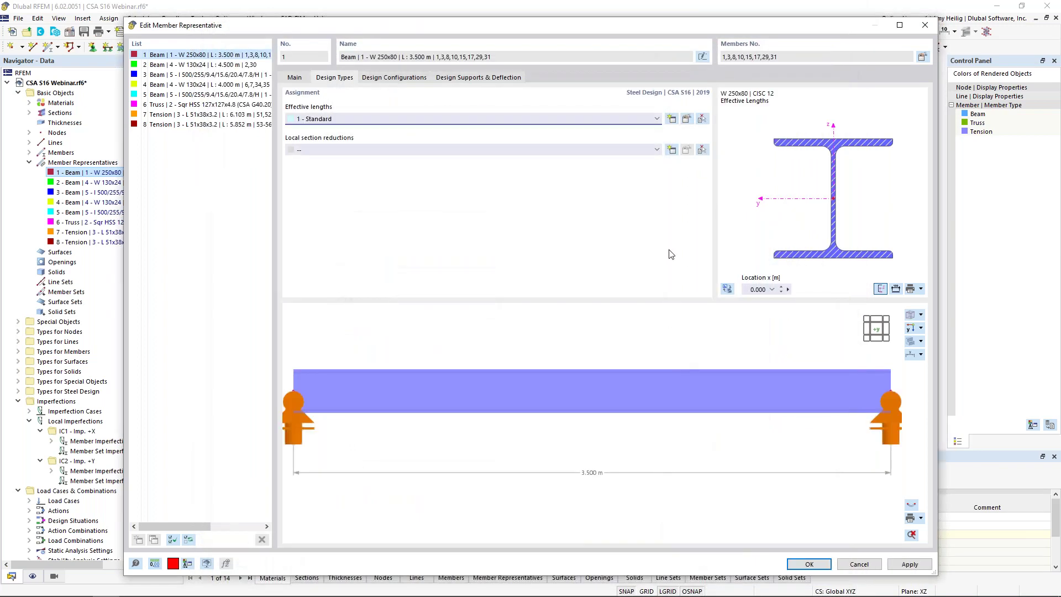
- Examine the determination settings, nodal supports and effective length factors of effective lengths 1, checking the column axes in the model graphic
left_click(686, 119)
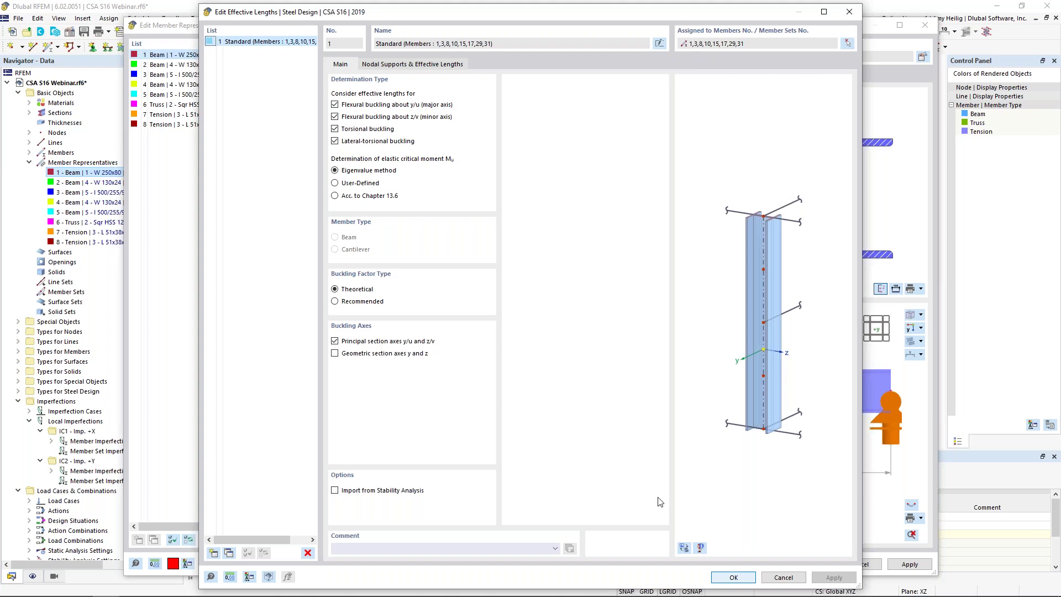
left_click(683, 550)
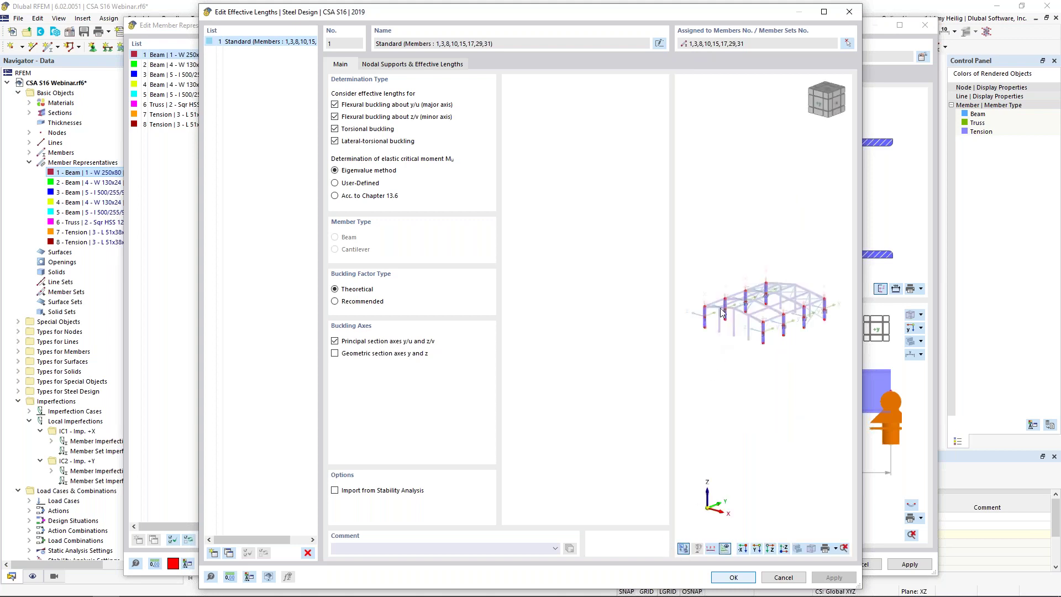
scroll(708, 306, "up", 2)
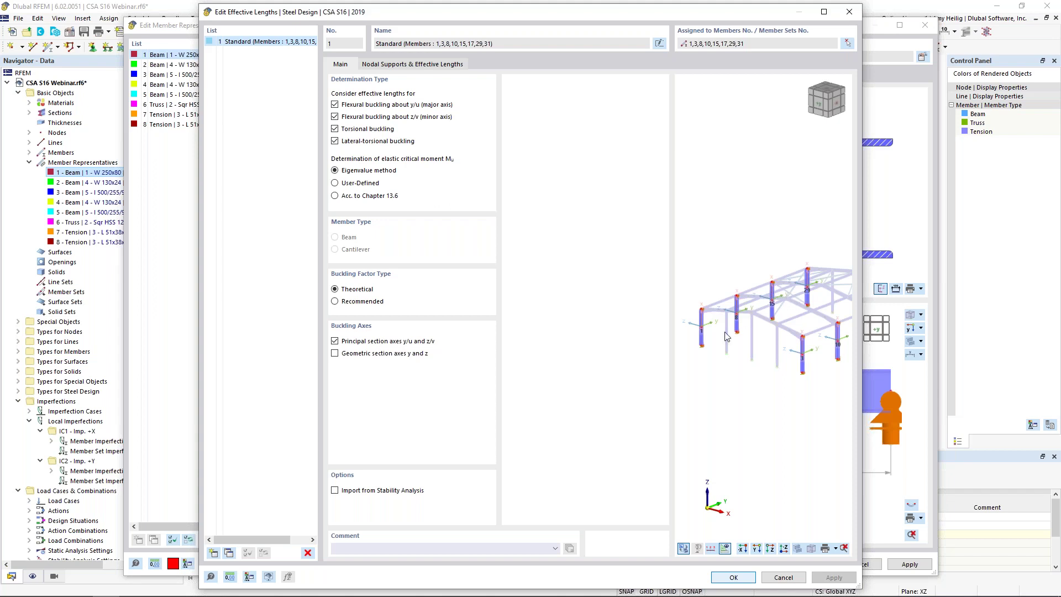
scroll(695, 330, "up", 5)
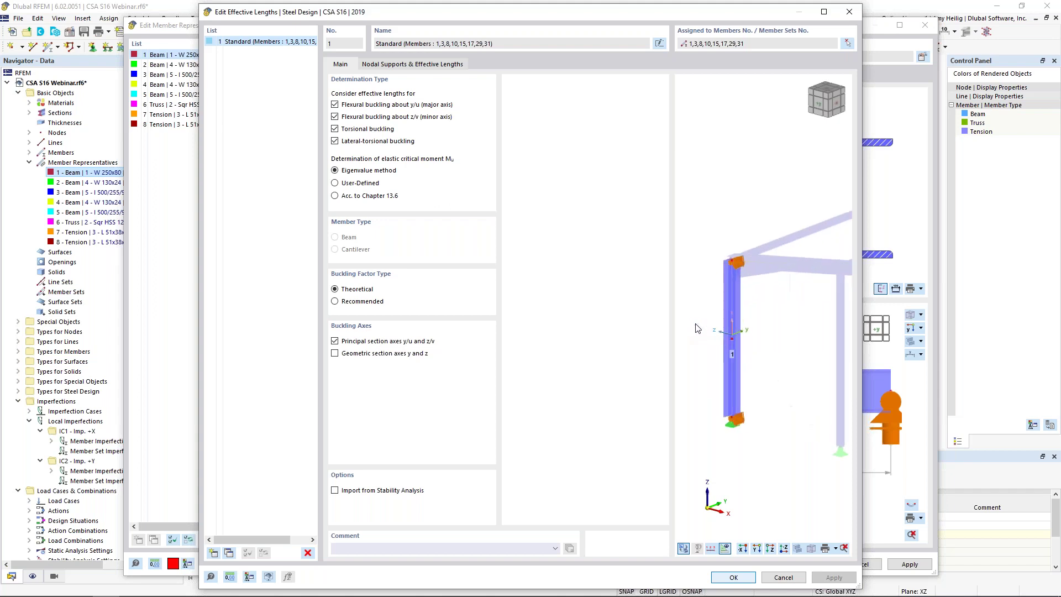
scroll(697, 329, "up", 1)
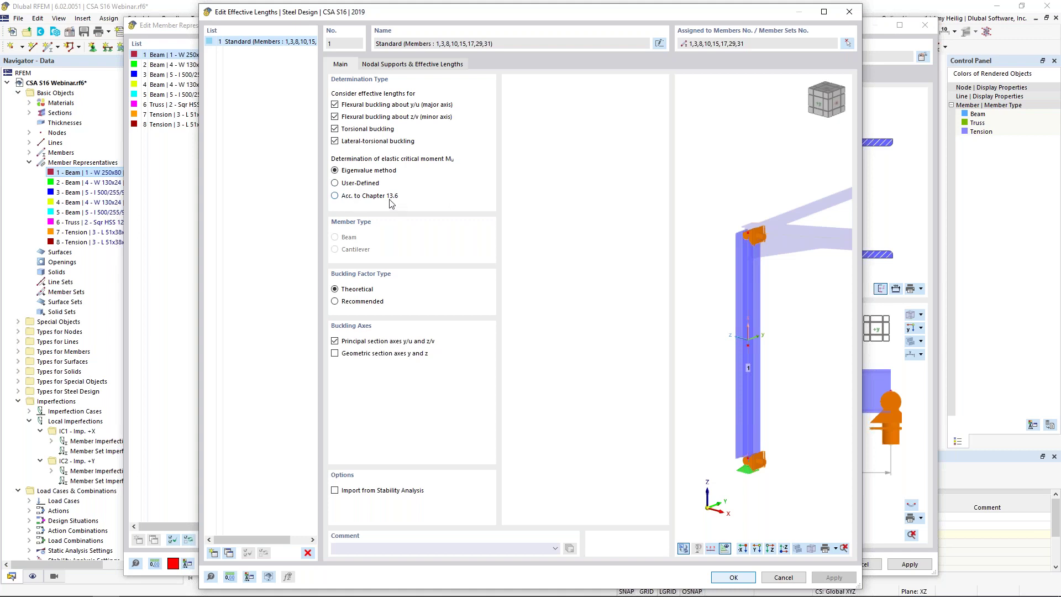
left_click(410, 65)
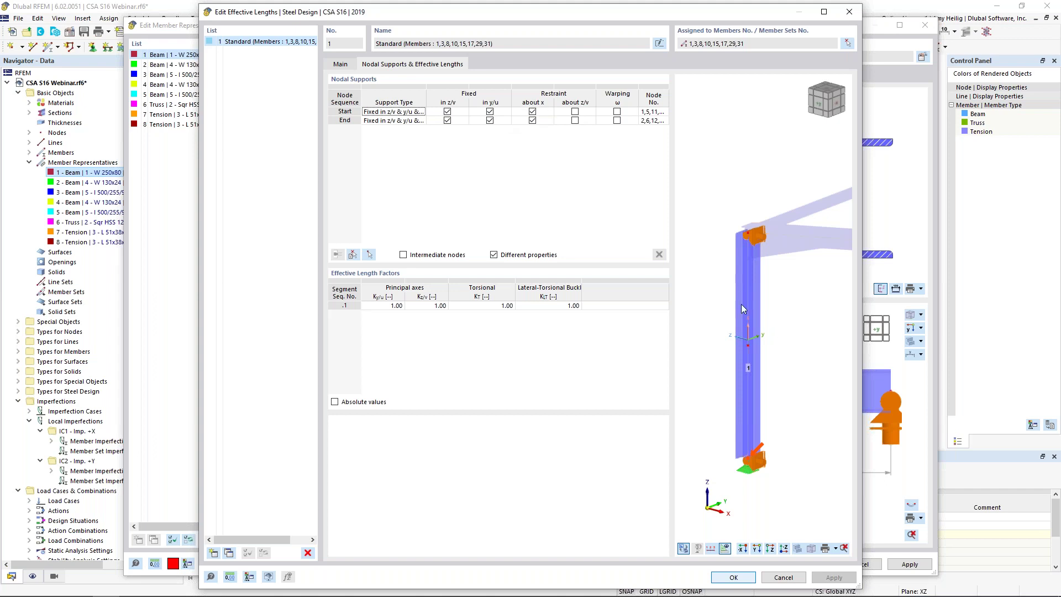
left_click(797, 548)
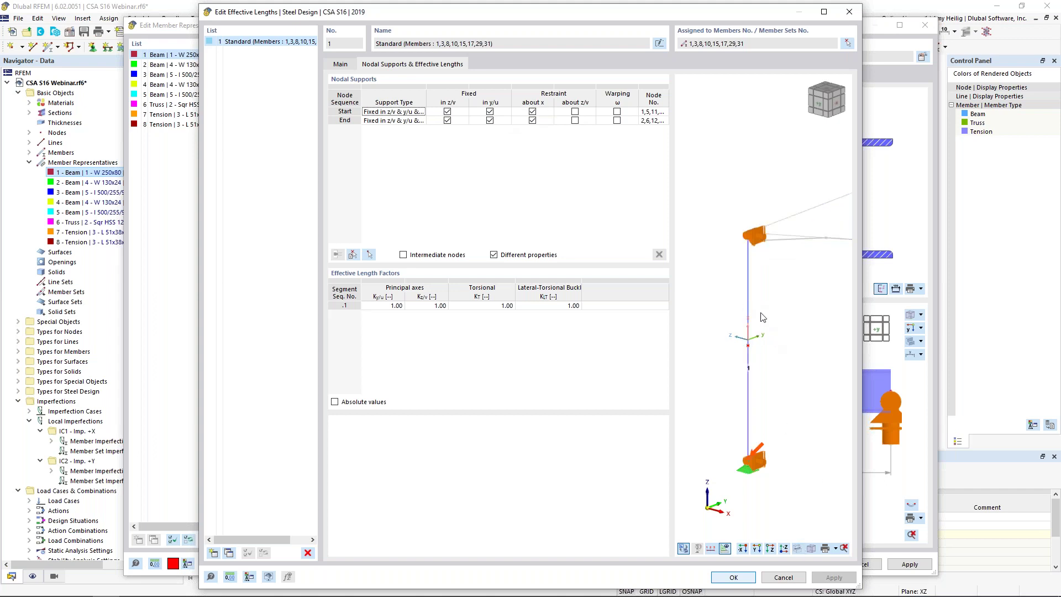
left_click(797, 548)
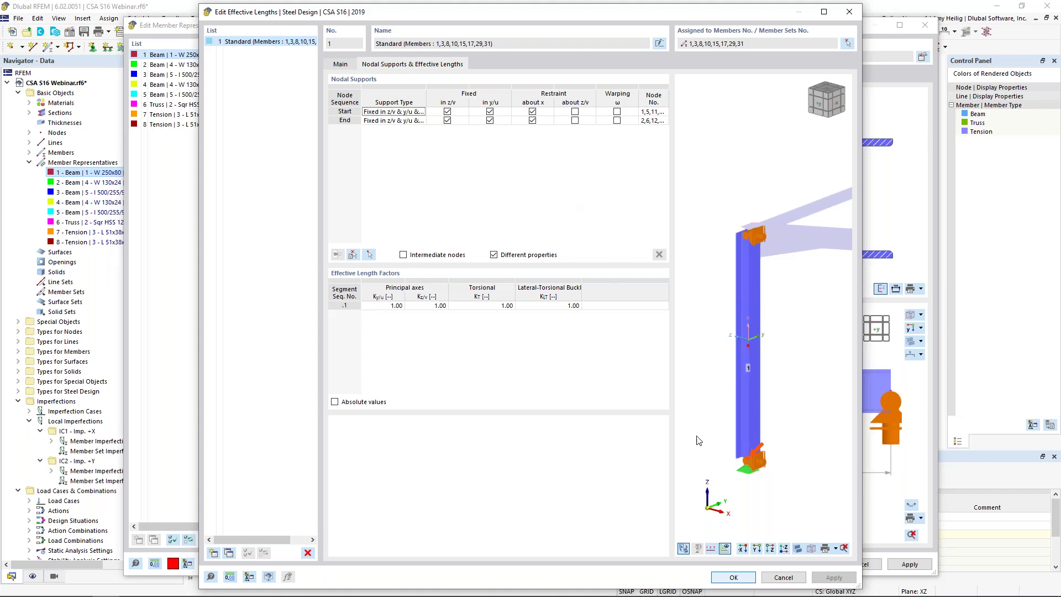
left_click(734, 577)
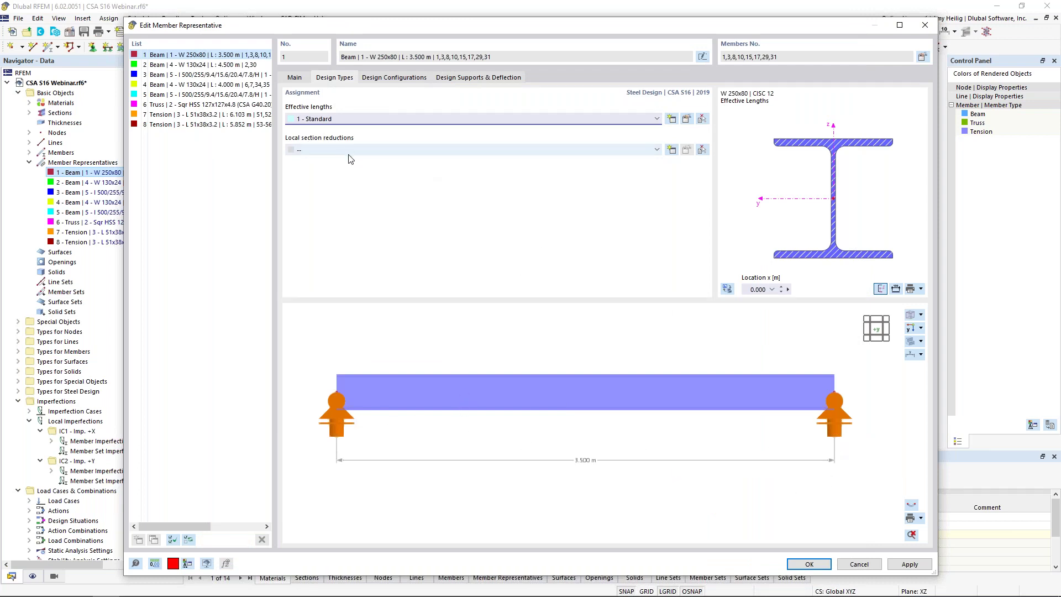
left_click(672, 150)
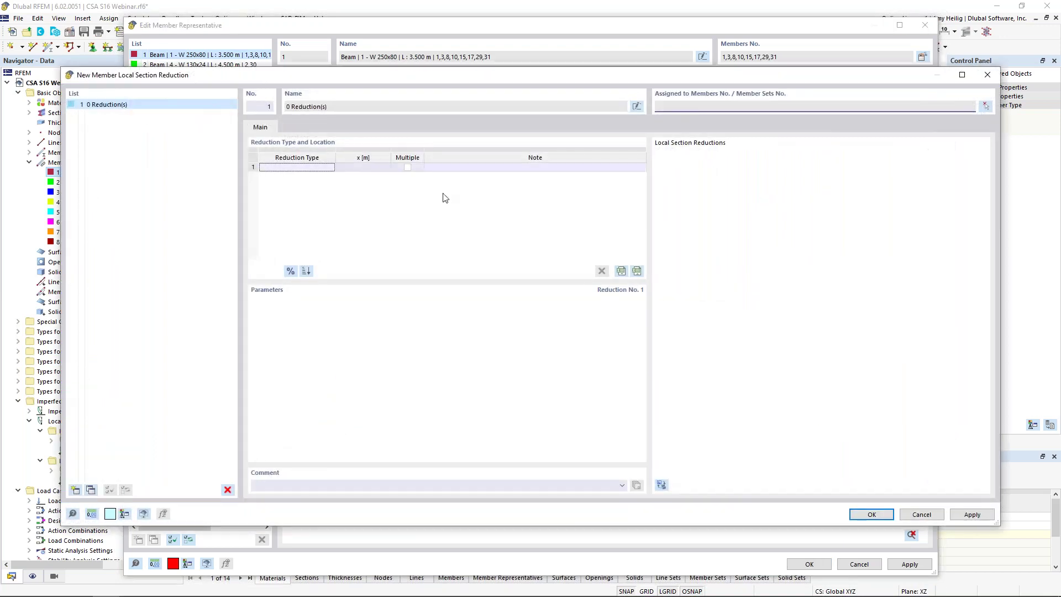
left_click(331, 167)
left_click(332, 168)
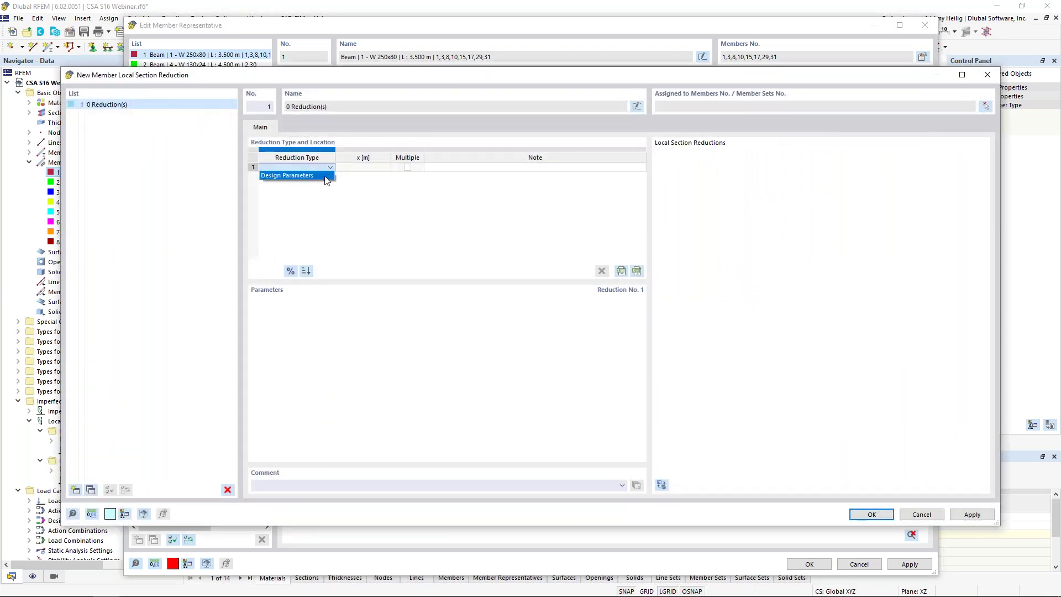
left_click(327, 176)
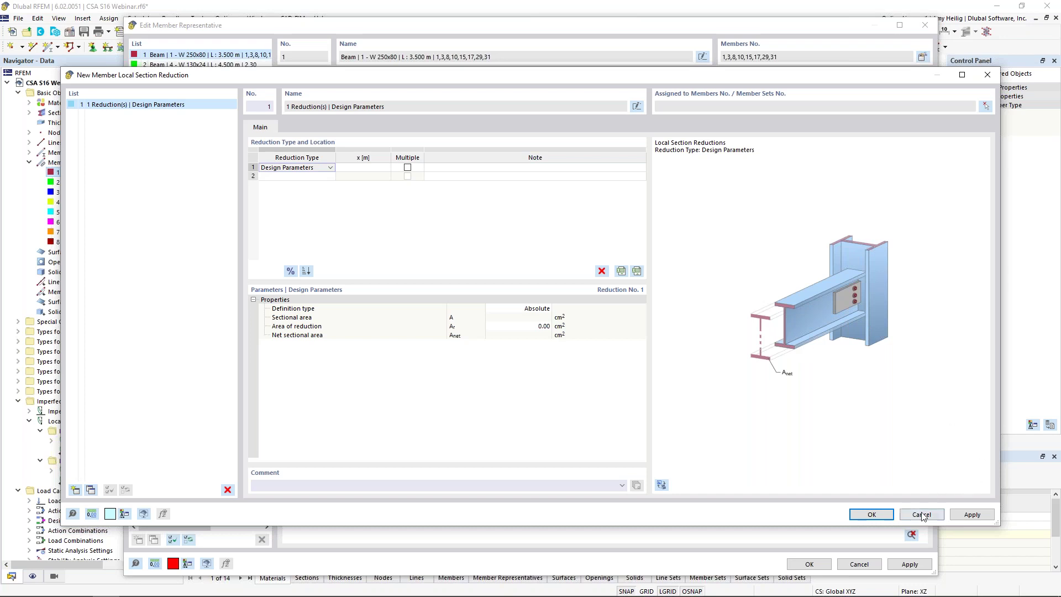
left_click(871, 514)
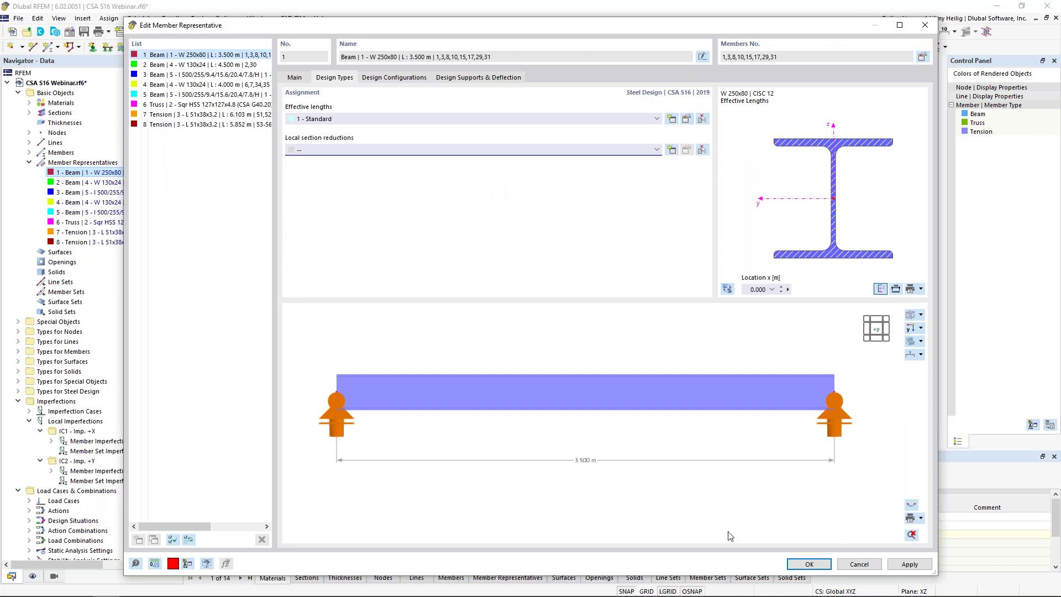
- Confirm member representative 1 and turn on design properties for members 4, 5, 32 and 33 of member representative 3
left_click(797, 565)
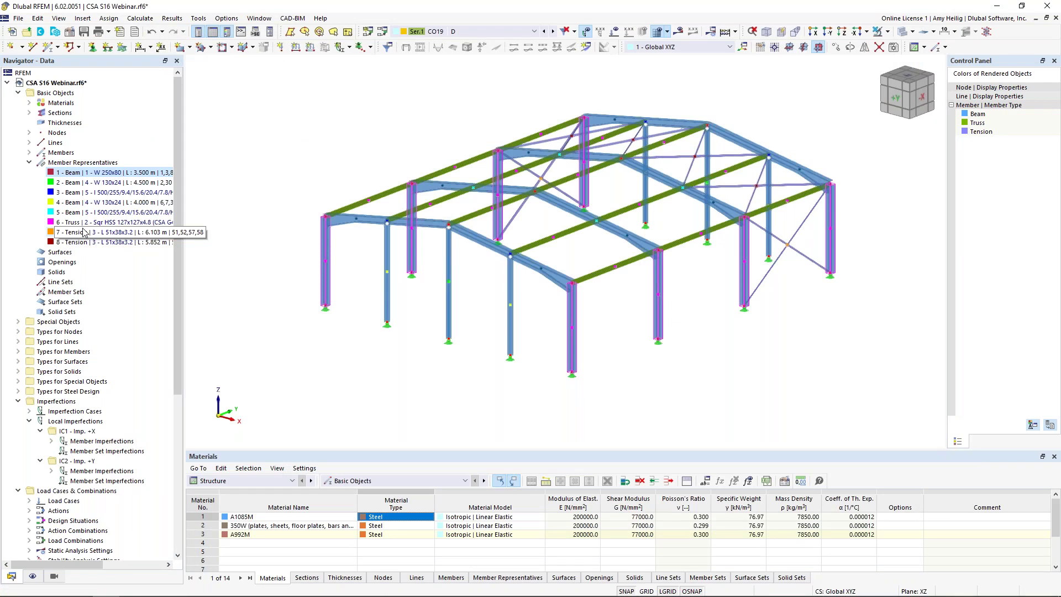
left_click(68, 195)
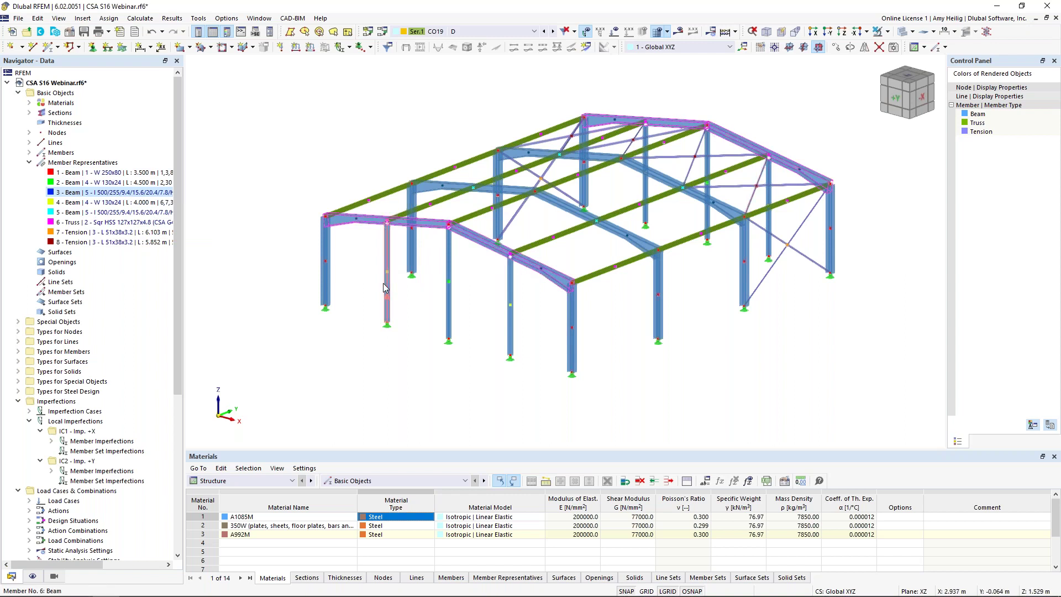
double_click(67, 195)
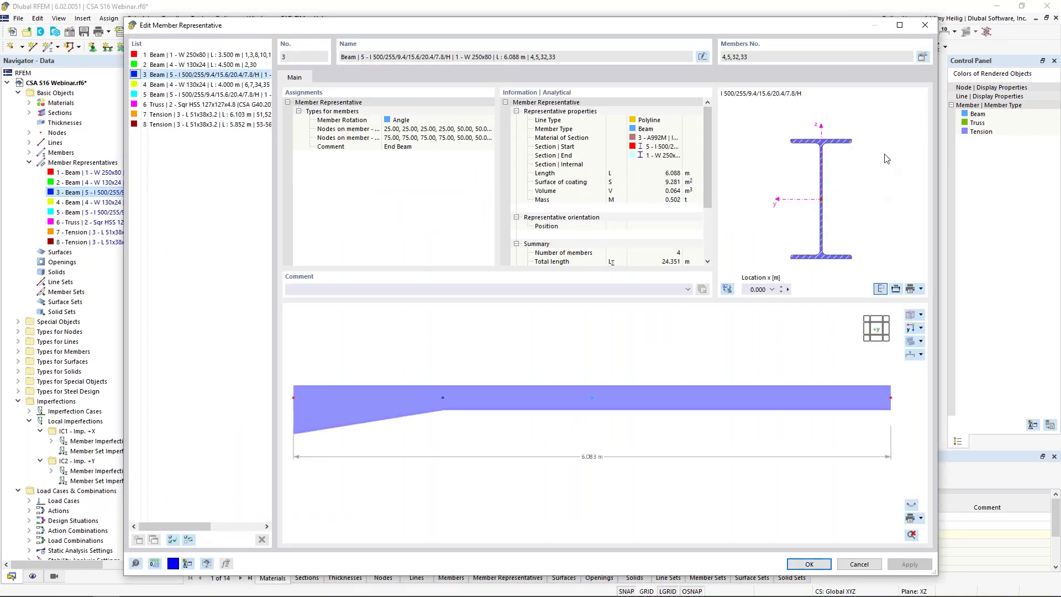
left_click(922, 58)
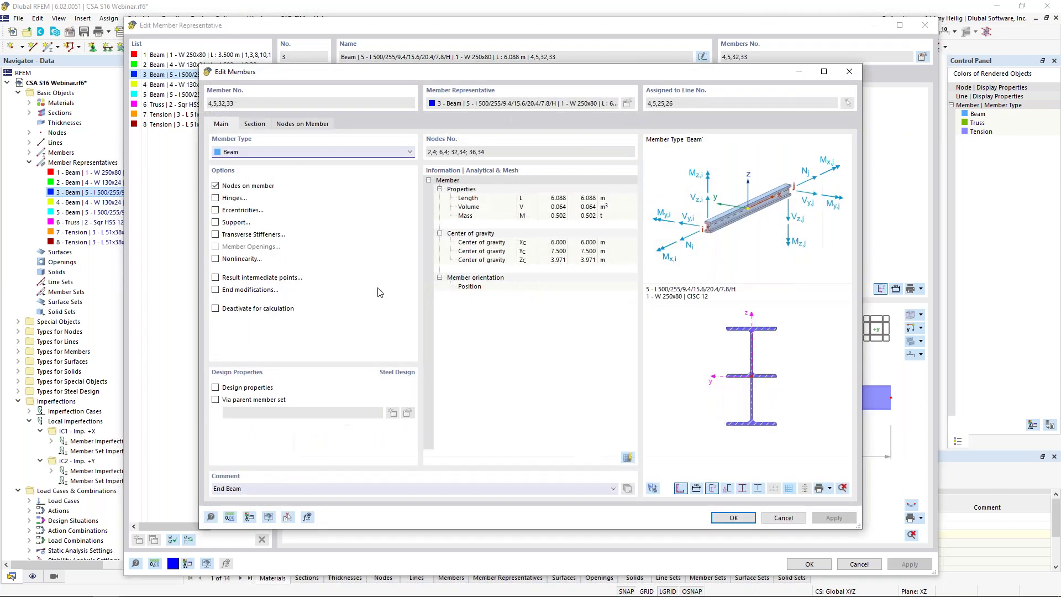
left_click(215, 389)
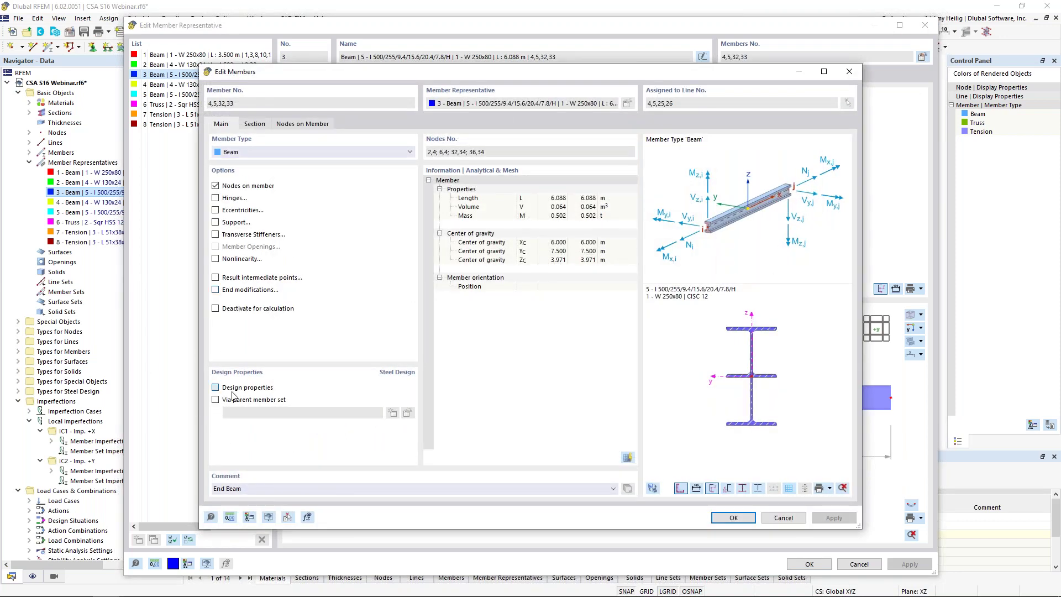
left_click(728, 519)
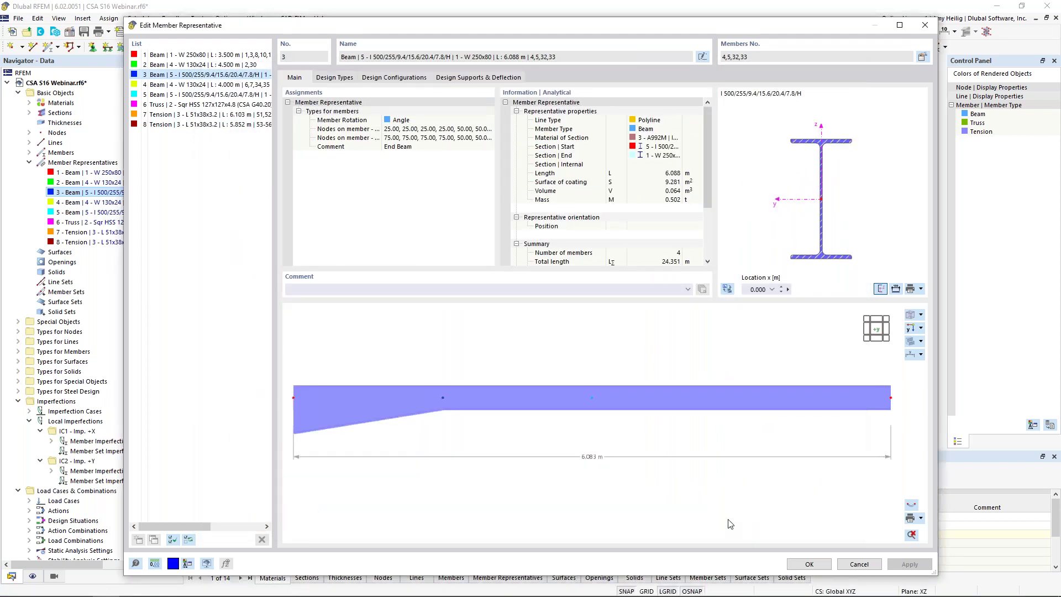
- Create a separate Standard effective lengths definition, number 2, and assign it to member representative 3
left_click(333, 78)
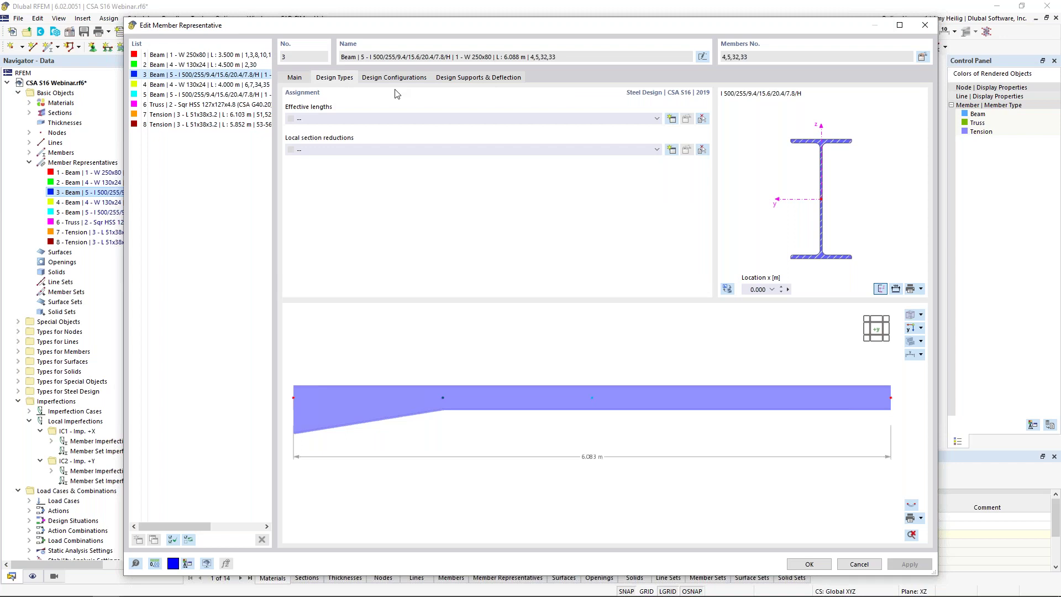
left_click(657, 119)
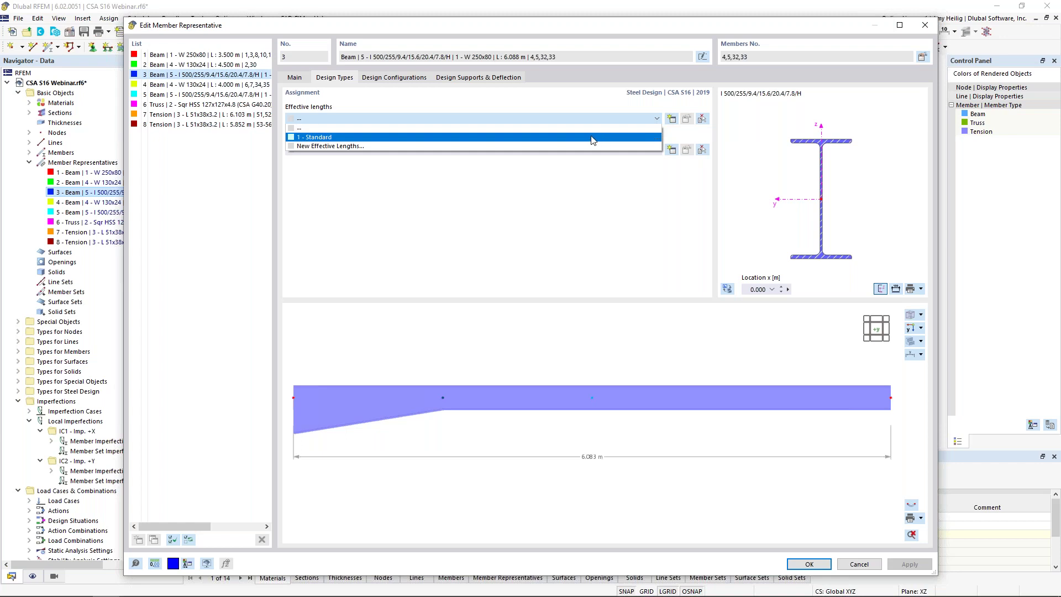
left_click(605, 184)
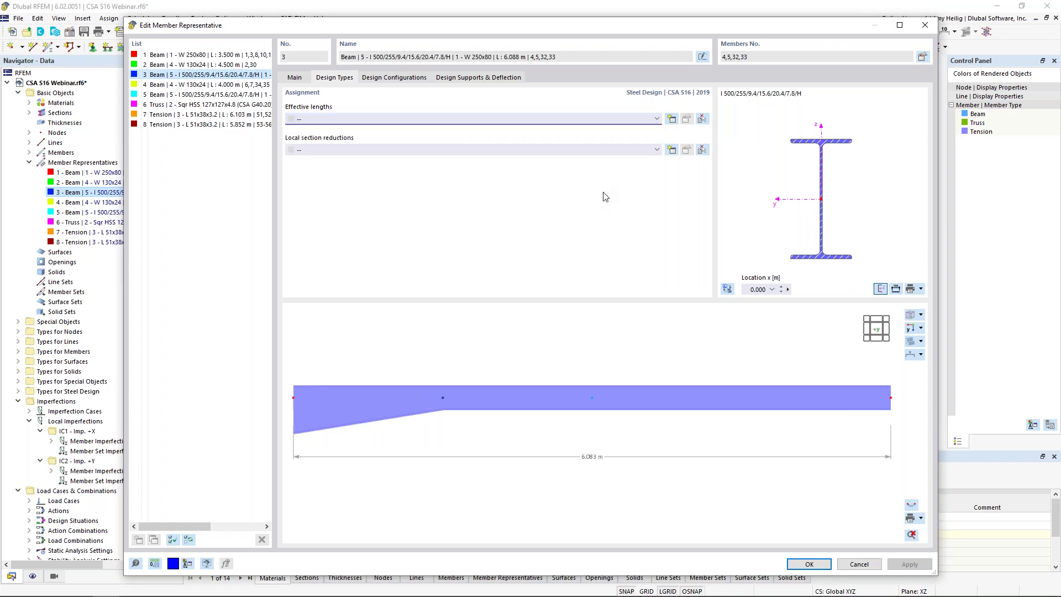
left_click(672, 119)
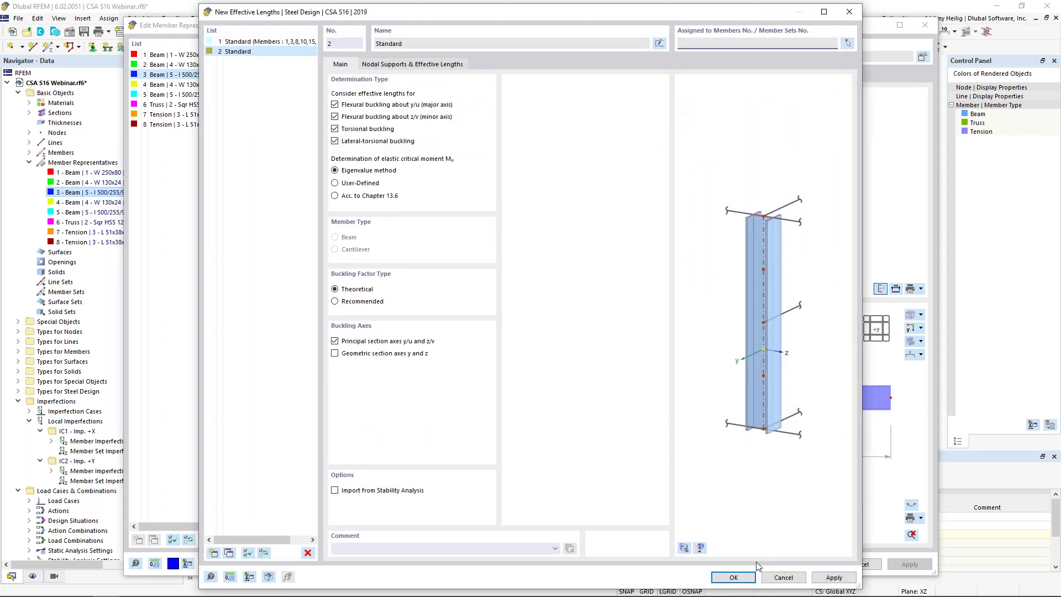
left_click(733, 577)
- Enable intermediate nodes in effective lengths 2 and add both intermediate nodes of the tapered end beams to the nodal supports
left_click(687, 119)
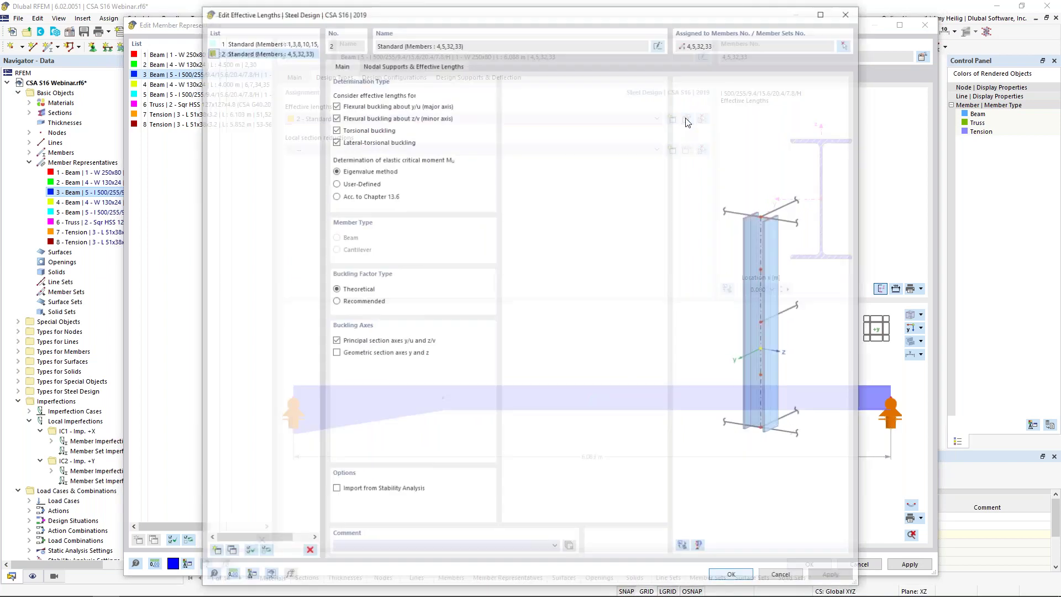
left_click(684, 549)
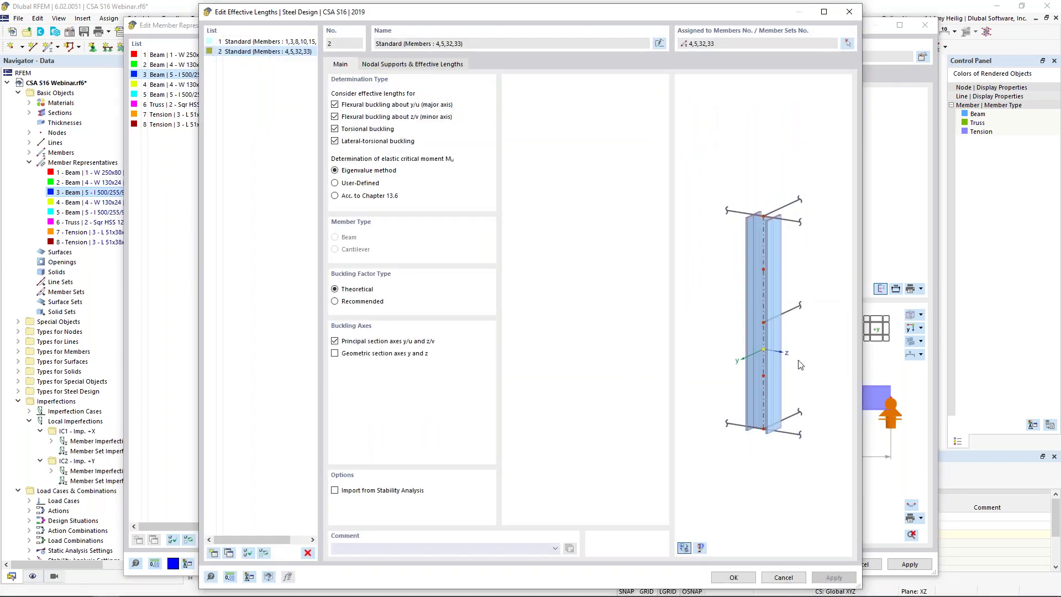
scroll(708, 334, "up", 5)
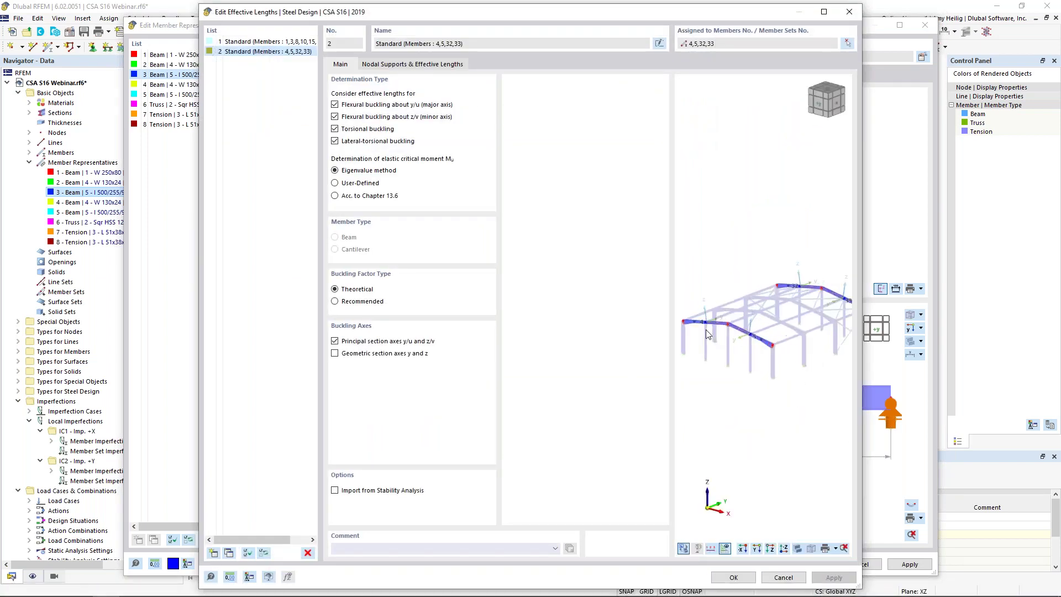
scroll(706, 332, "down", 1)
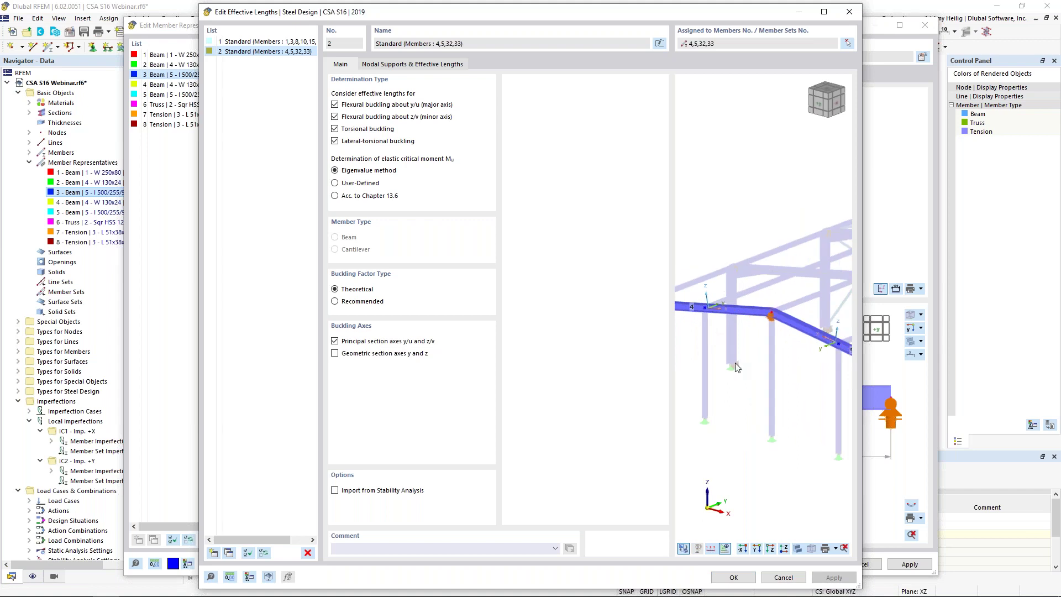
middle_click_drag(705, 331, 747, 344)
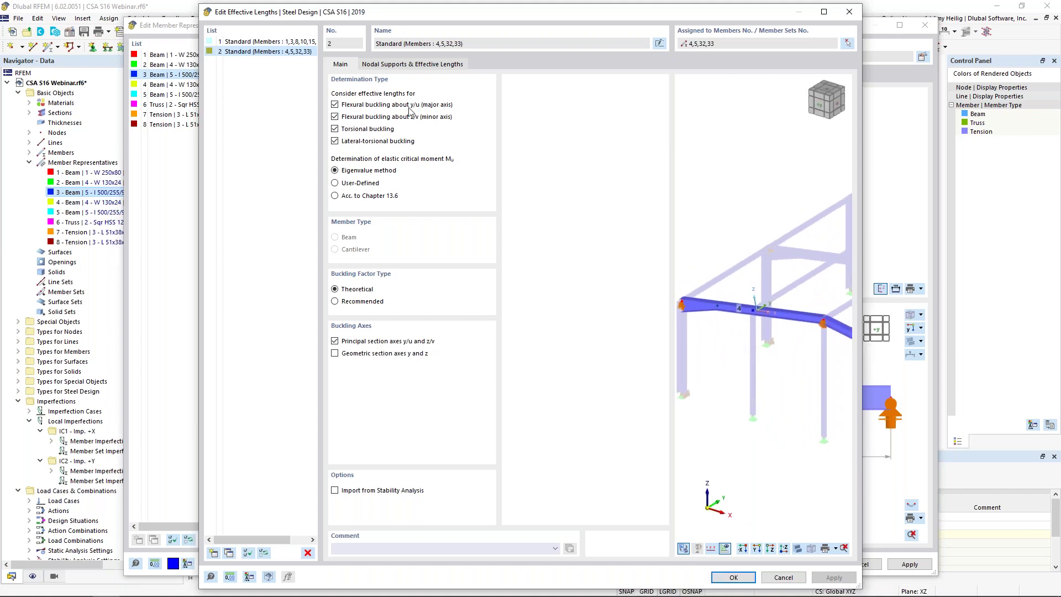
left_click(411, 65)
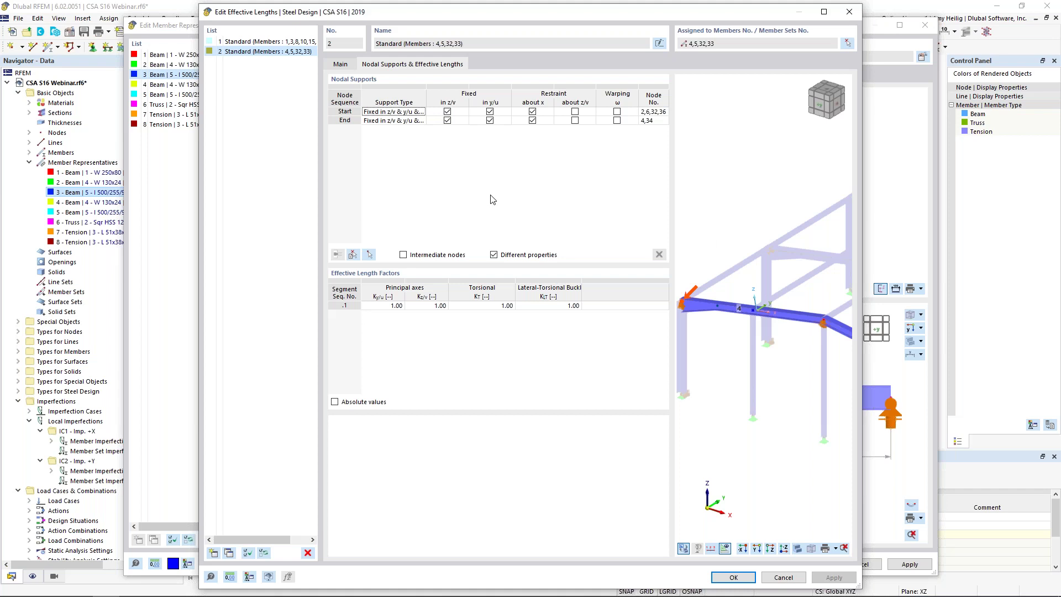
left_click(404, 255)
left_click(353, 255)
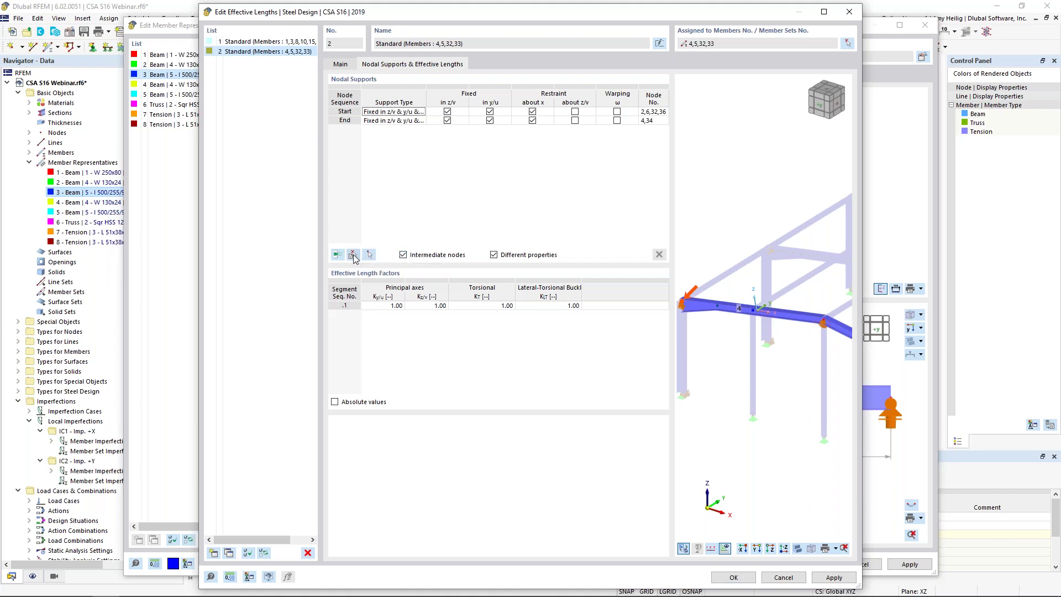
left_click(366, 219)
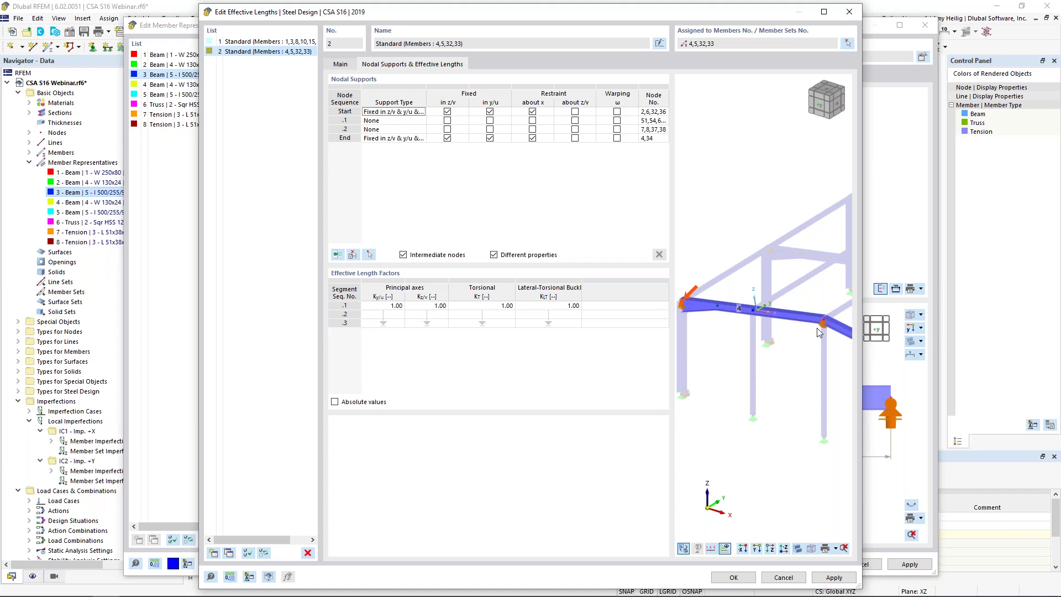
middle_click_drag(686, 324, 736, 321)
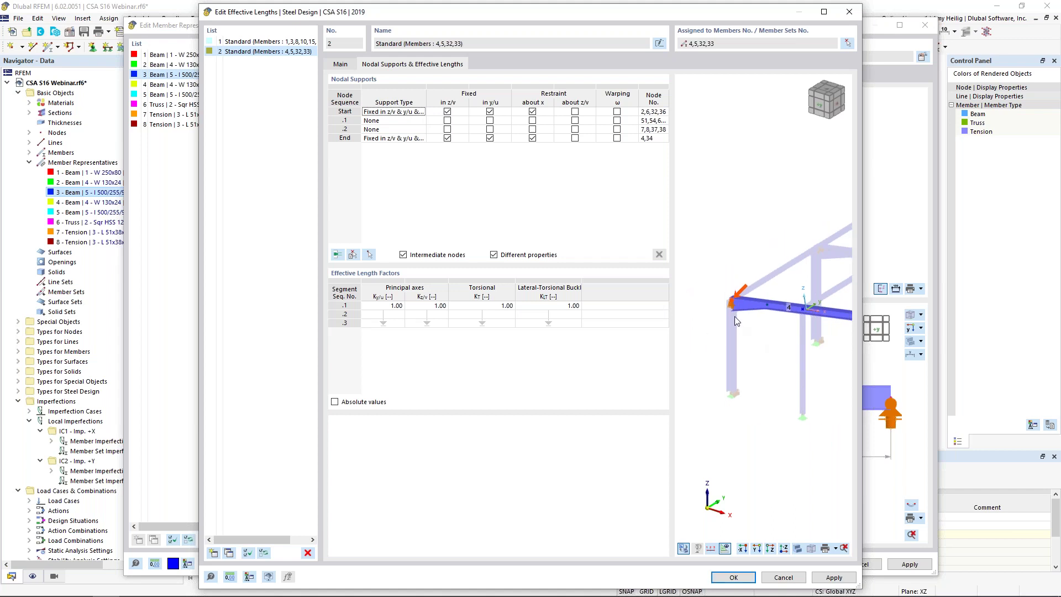
- Fix the second intermediate node in z/v and in y/u in the nodal supports of effective lengths 2
scroll(735, 321, "up", 3)
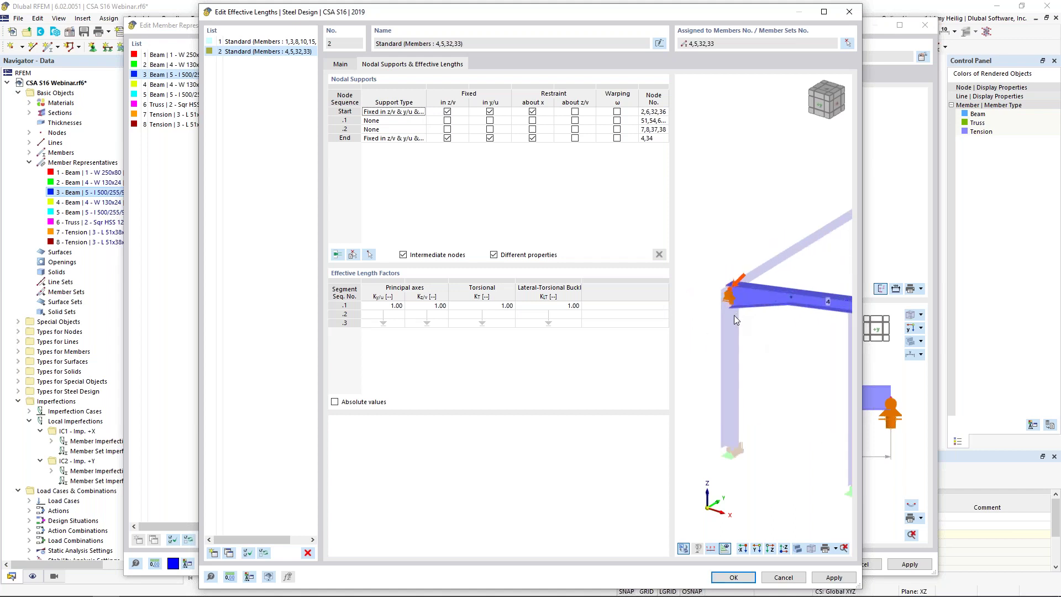
left_click(501, 113)
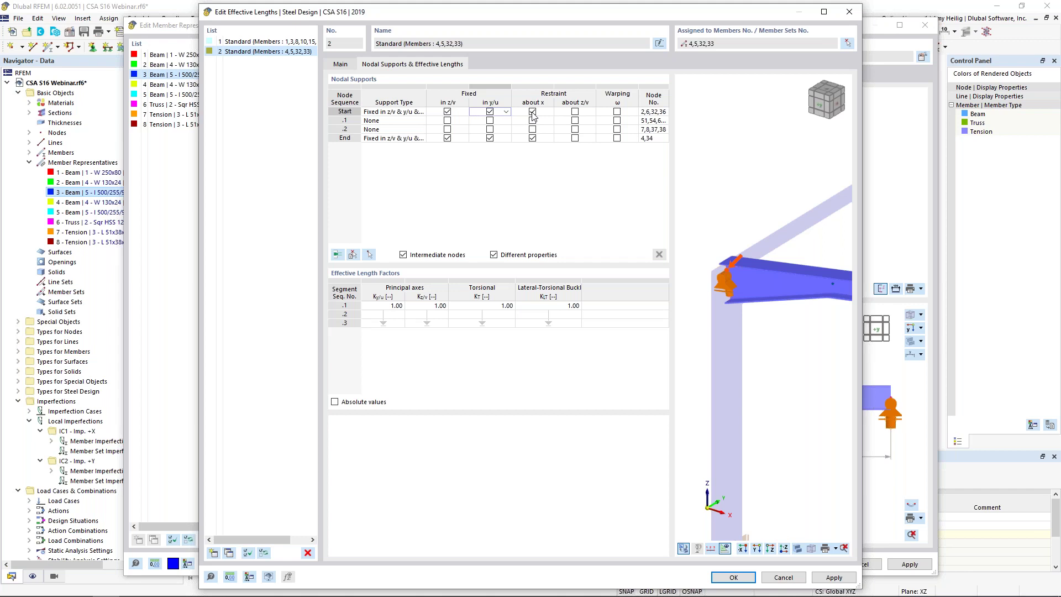
left_click(476, 123)
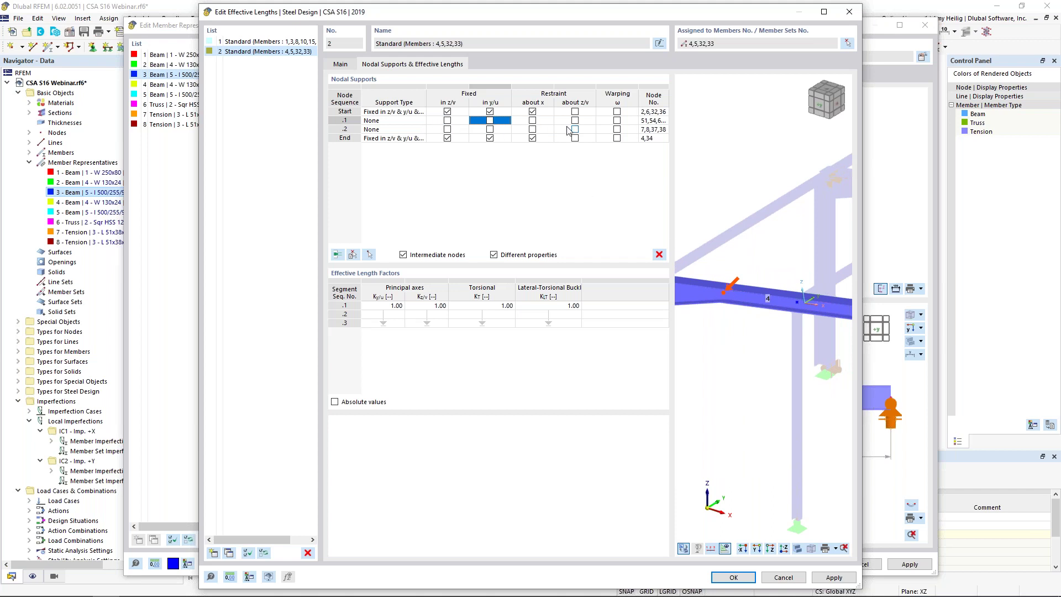
left_click(490, 130)
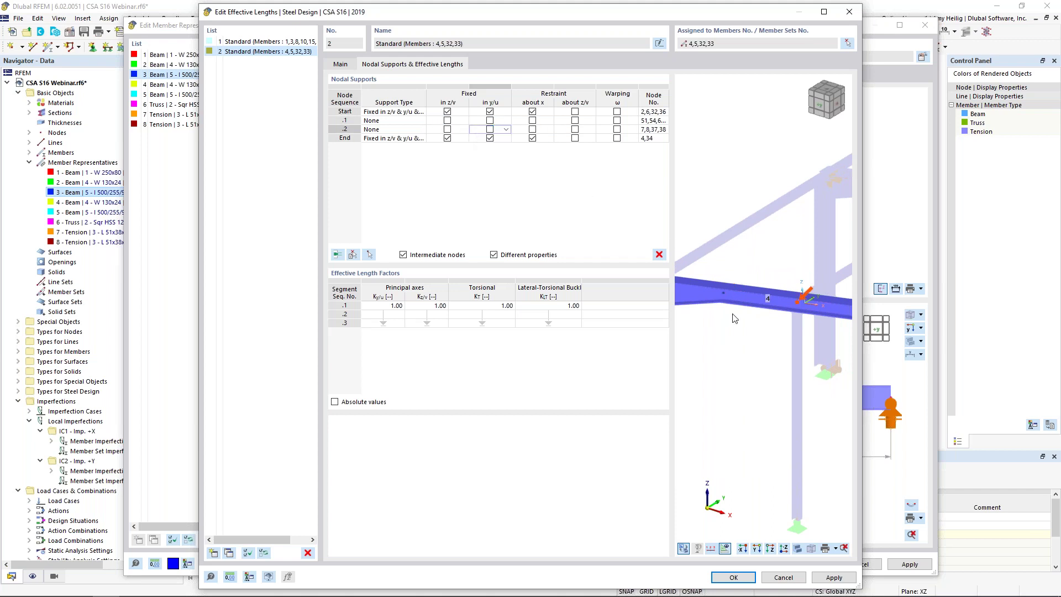
middle_click_drag(792, 336, 736, 280)
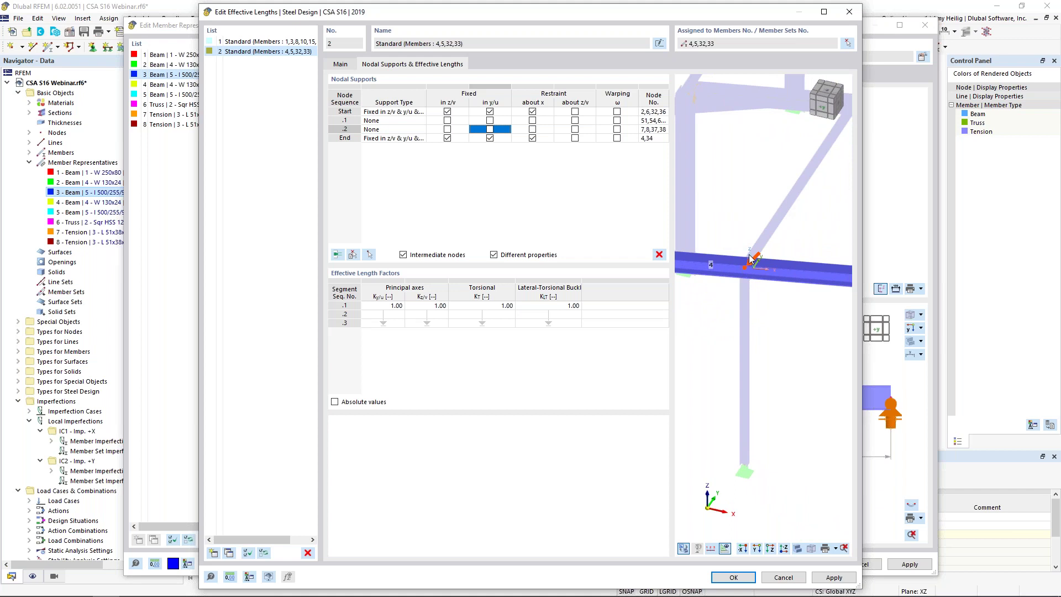
left_click(448, 130)
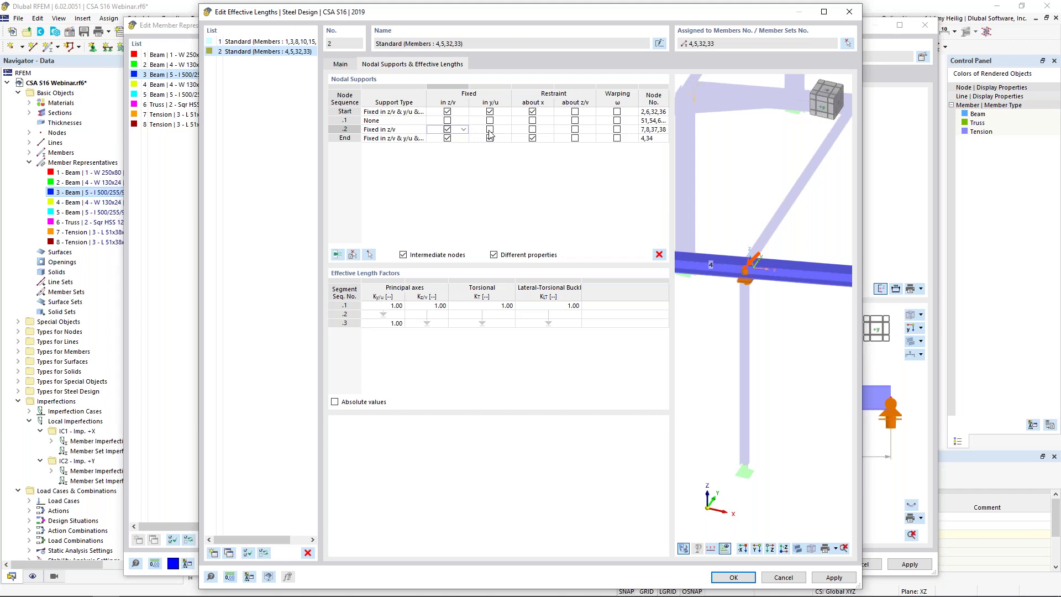
left_click(490, 130)
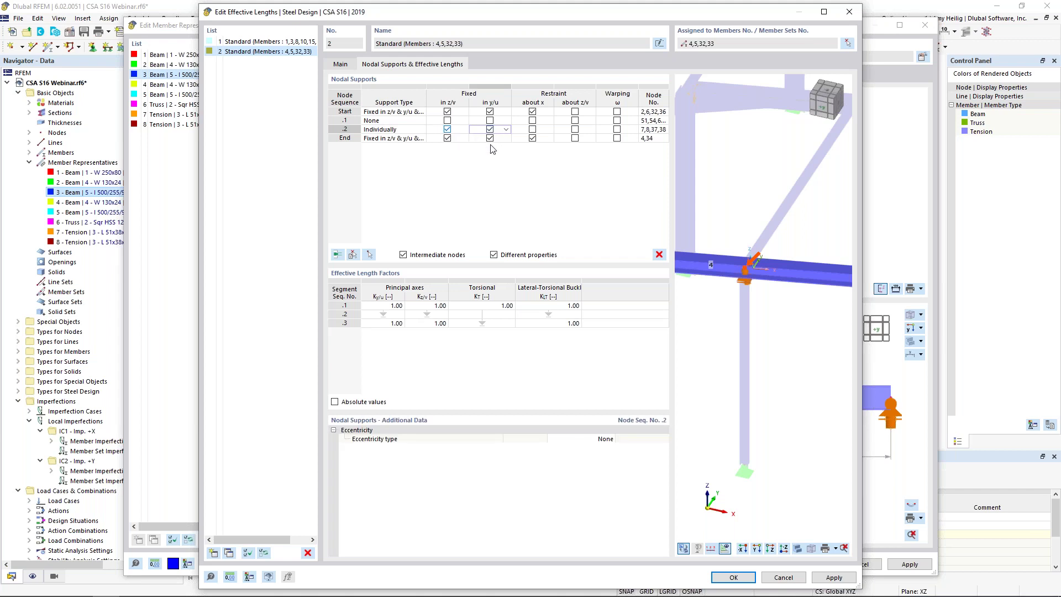
middle_click_drag(807, 332, 738, 314)
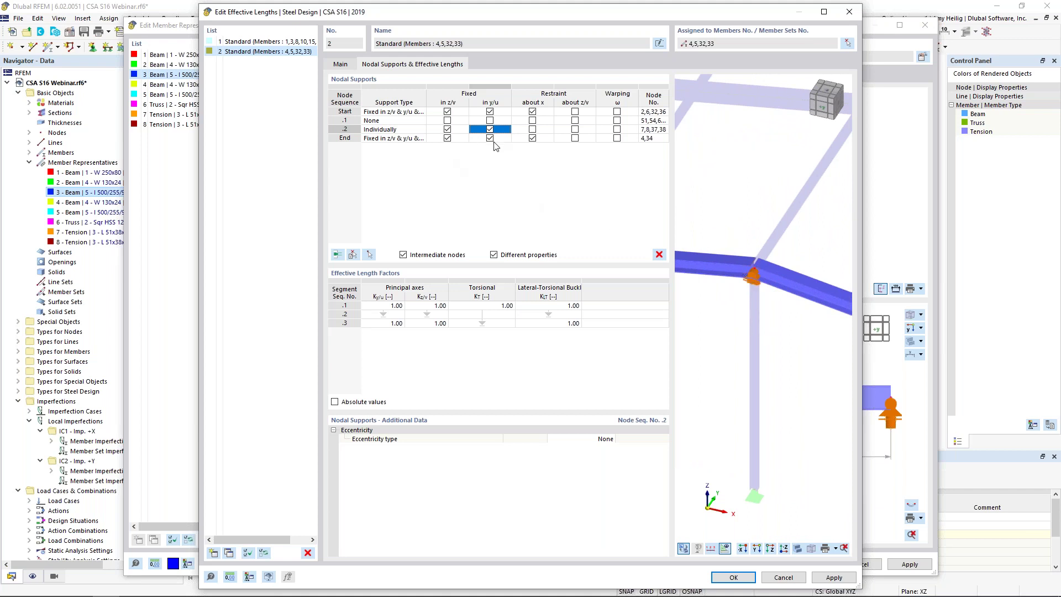
- Remove the end node's restraint about x in effective lengths 2, keep eccentricity type None, and confirm through member representative 3
left_click(531, 139)
left_click(532, 138)
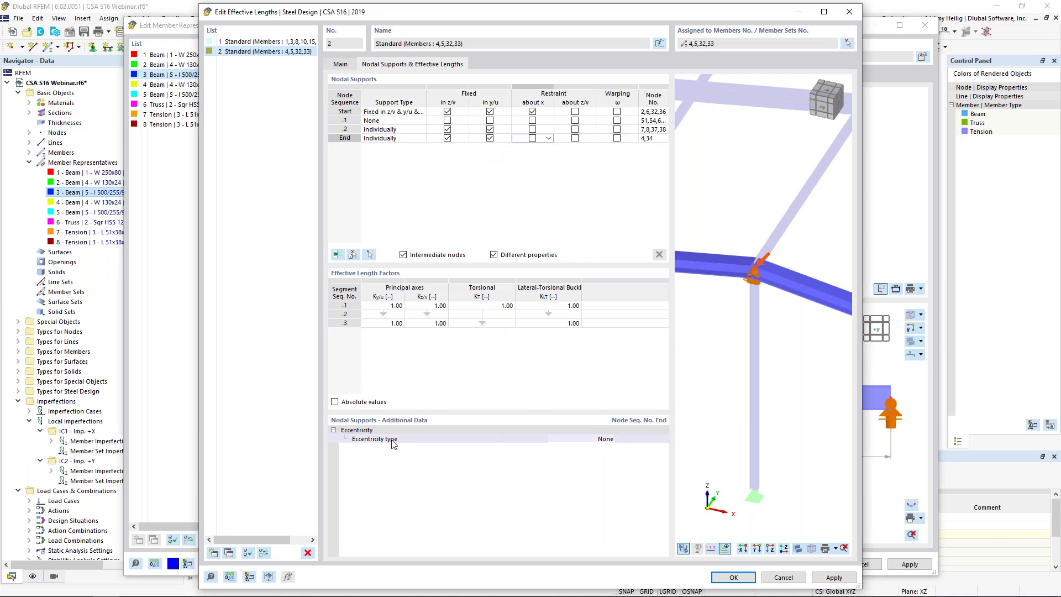
left_click(587, 439)
left_click(610, 440)
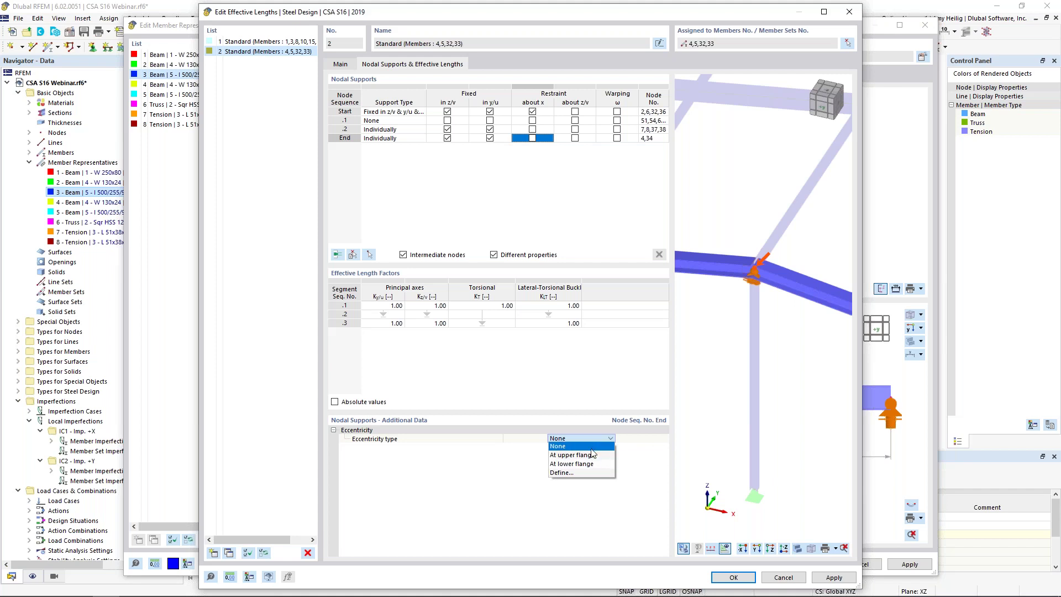
left_click(630, 459)
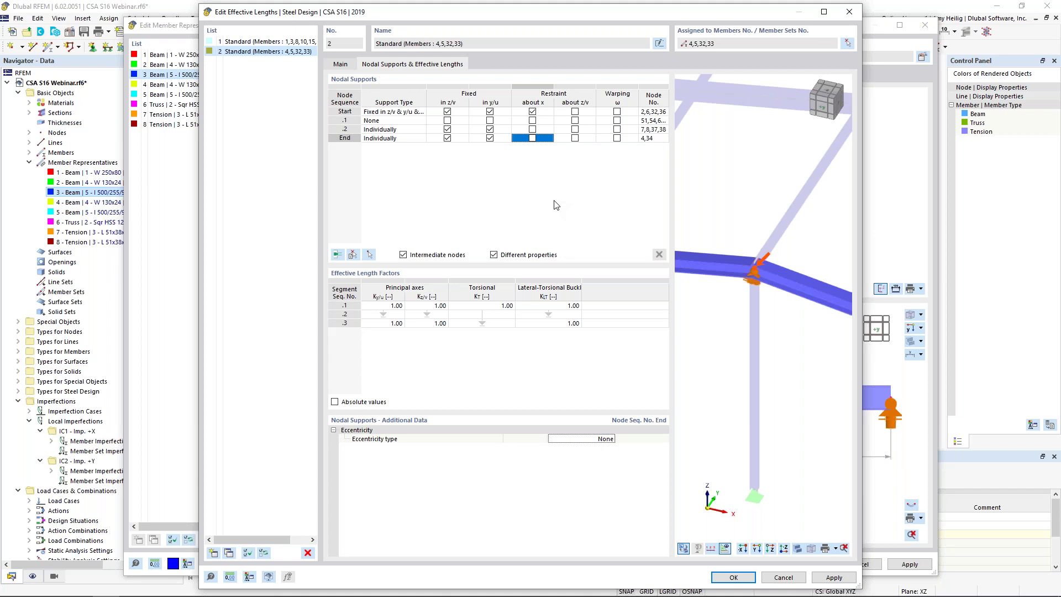
left_click(726, 580)
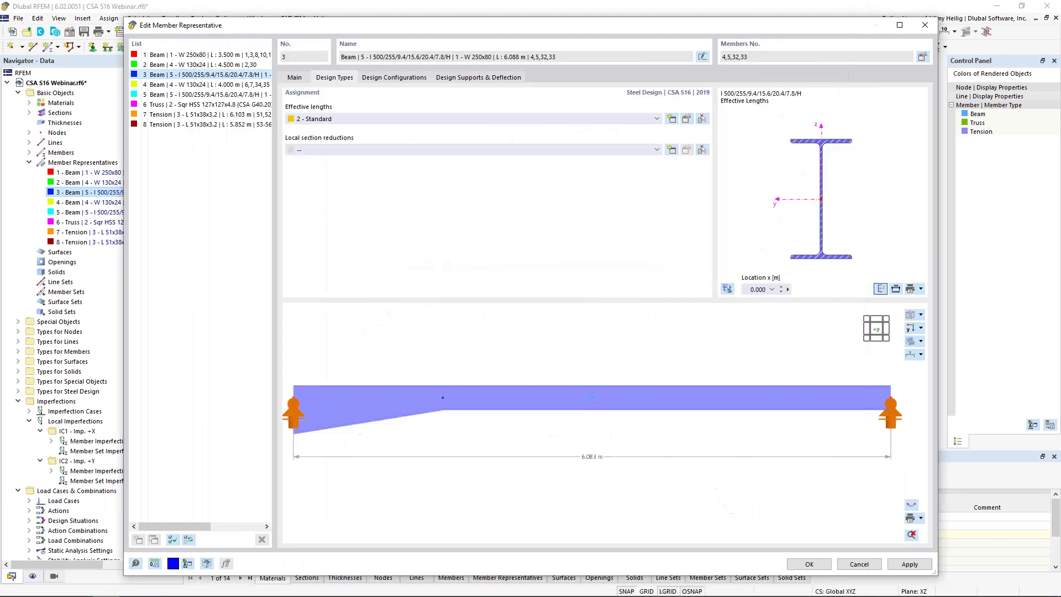
left_click(796, 566)
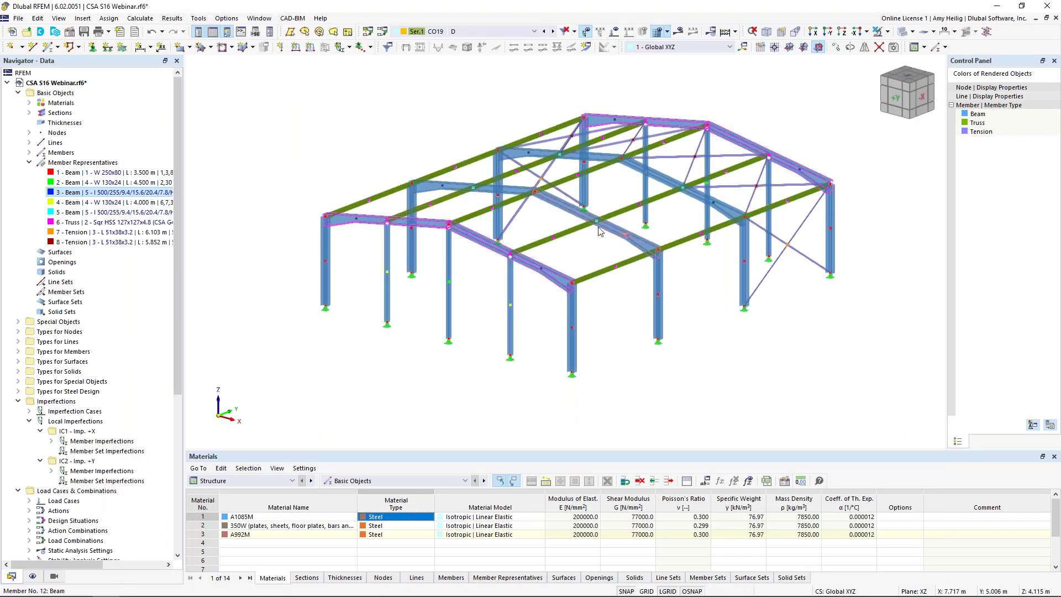
- Turn on design properties for members 11, 12, 18 and 19 of member representative 5
left_click(68, 216)
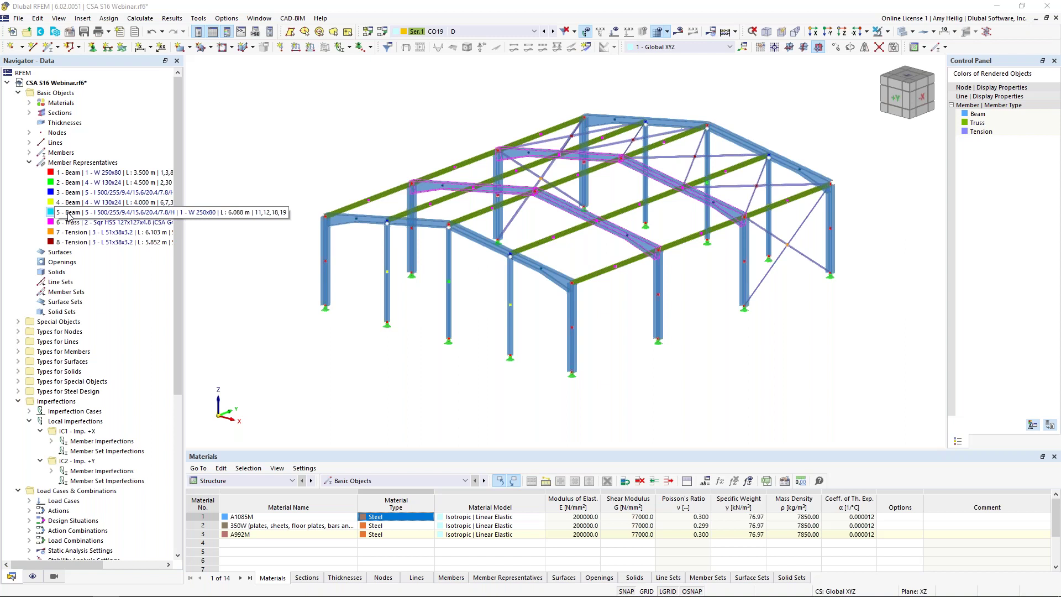
double_click(68, 216)
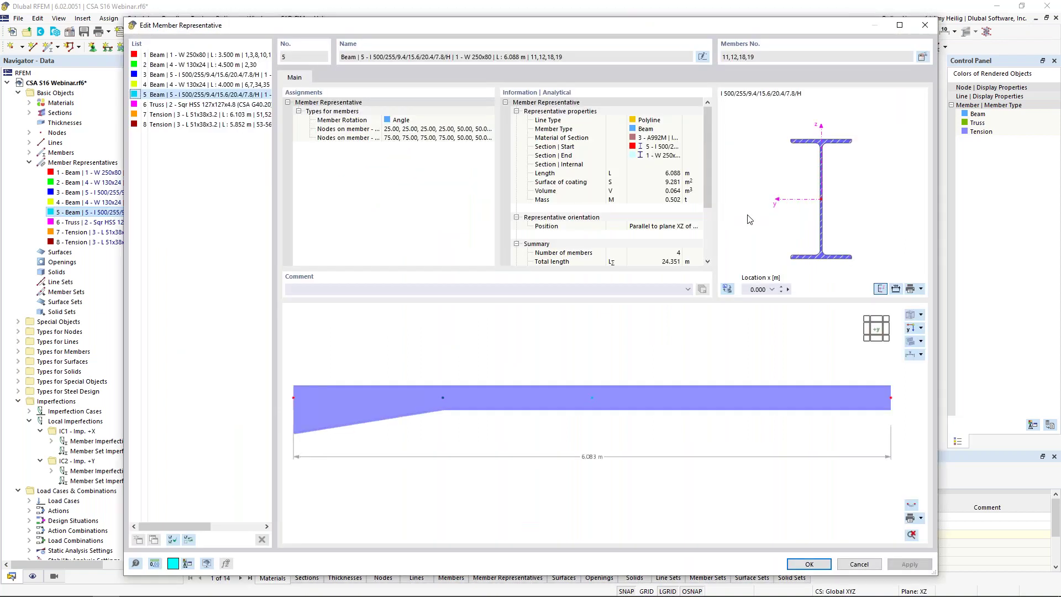
left_click(923, 57)
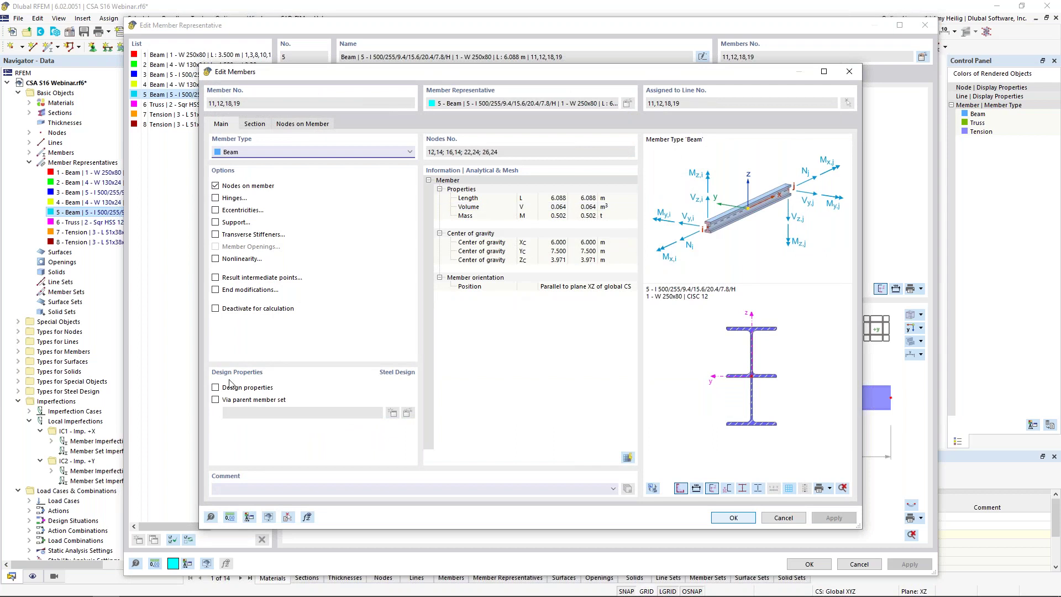
left_click(216, 388)
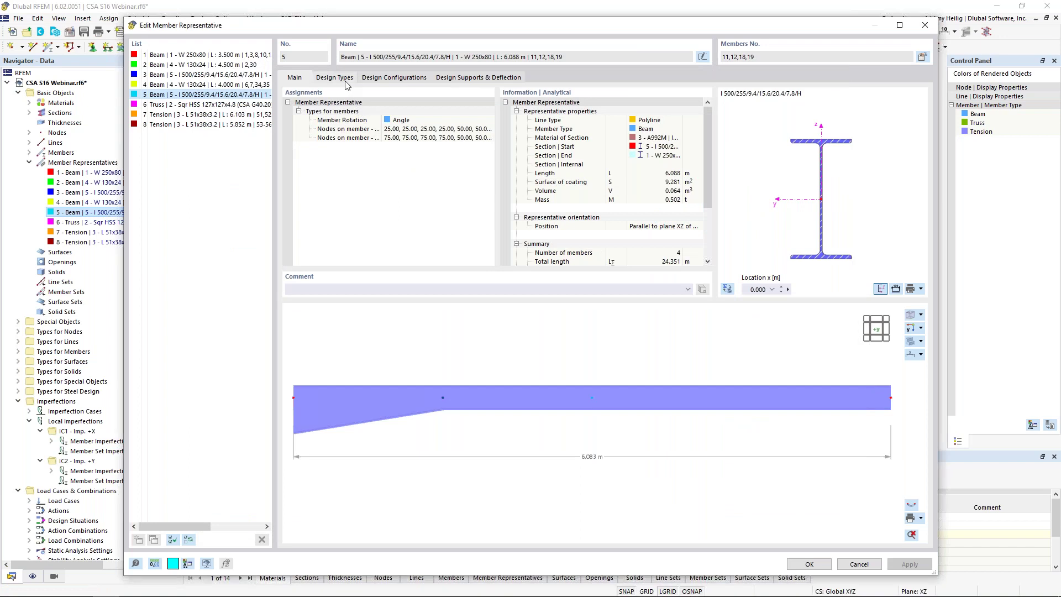
- Create a new Standard effective lengths definition, number 3, for member representative 5 and reopen it for editing
left_click(341, 78)
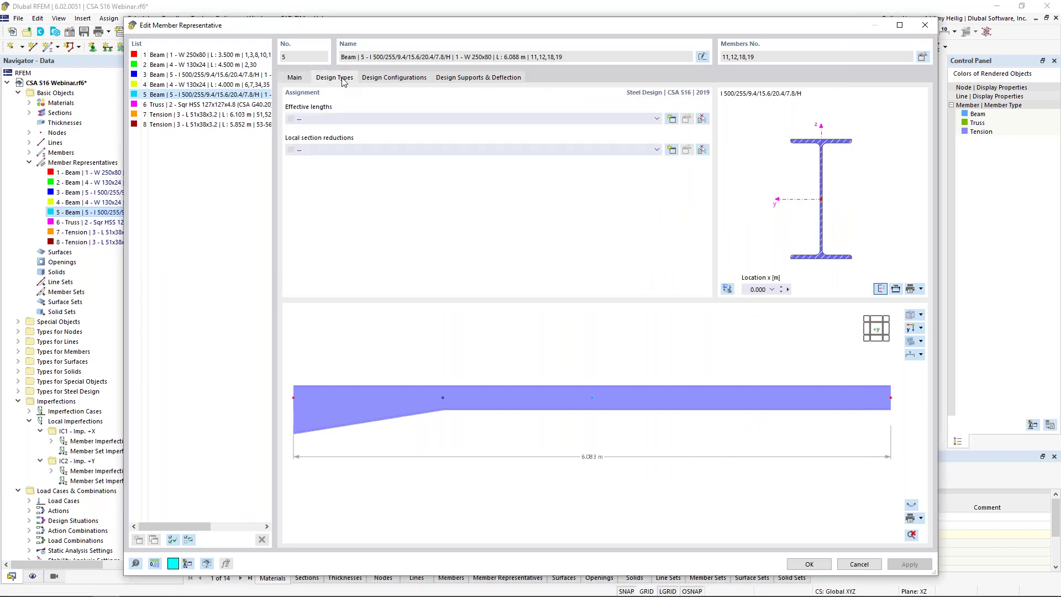
left_click(673, 120)
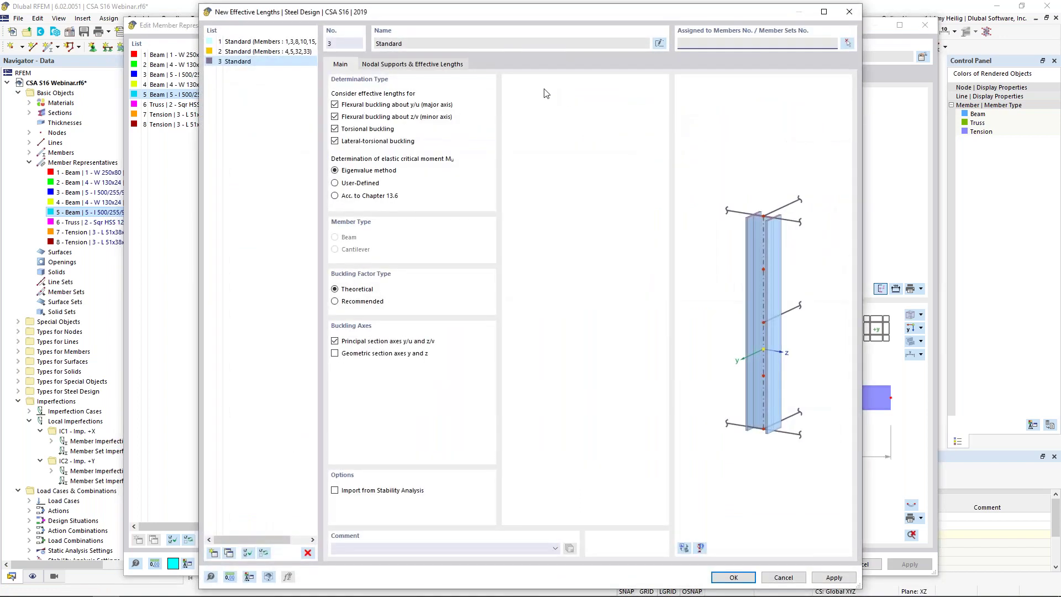
left_click(733, 577)
left_click(687, 120)
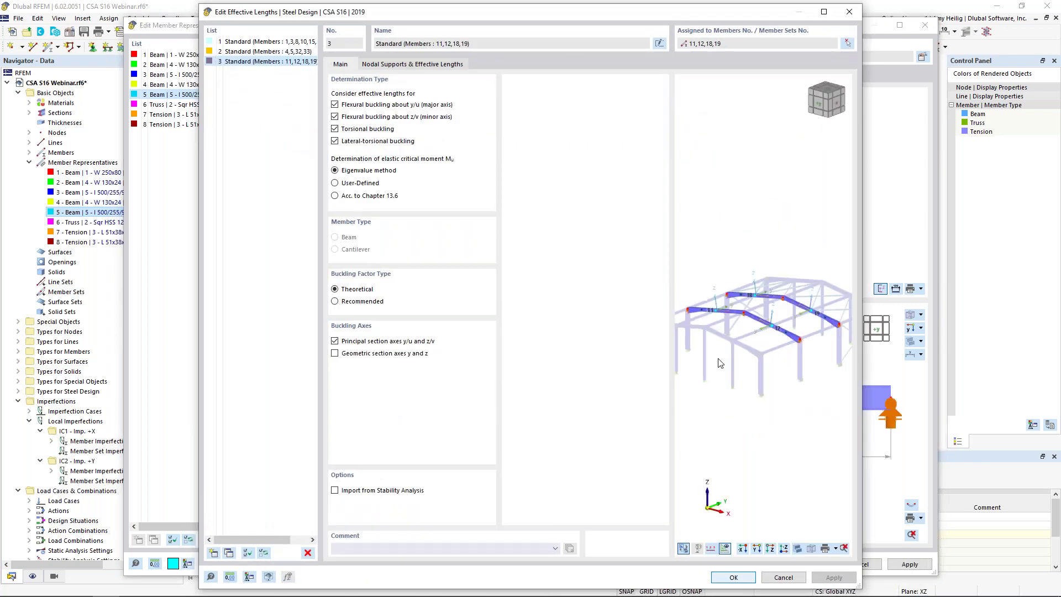
- Enable intermediate nodes in effective lengths 3 and add both intermediate nodes of the interior frame beams to the nodal supports
scroll(705, 311, "up", 5)
middle_click_drag(707, 322, 784, 342, "ctrl")
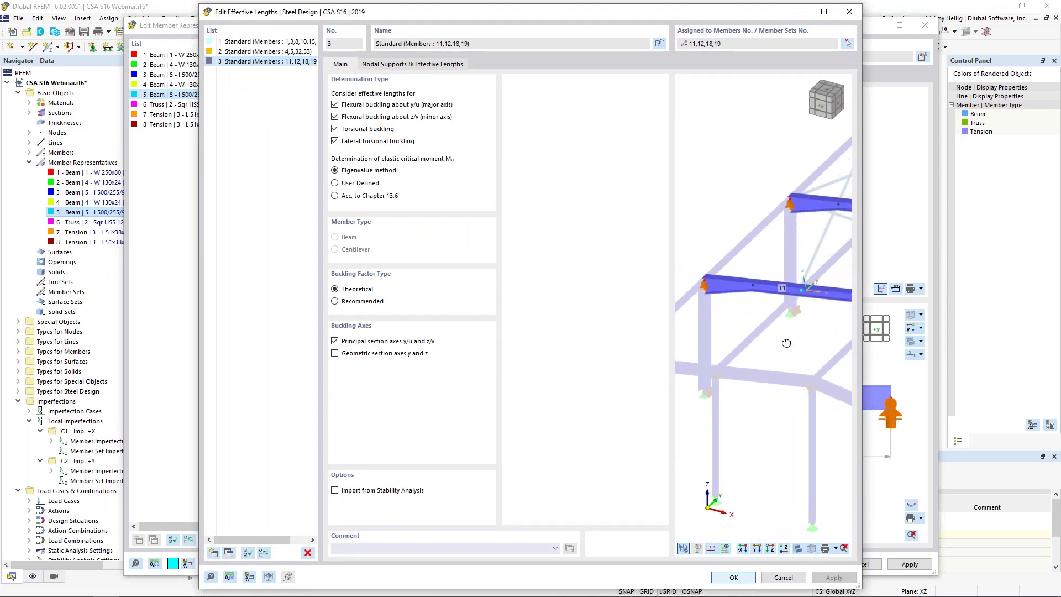
left_click(386, 64)
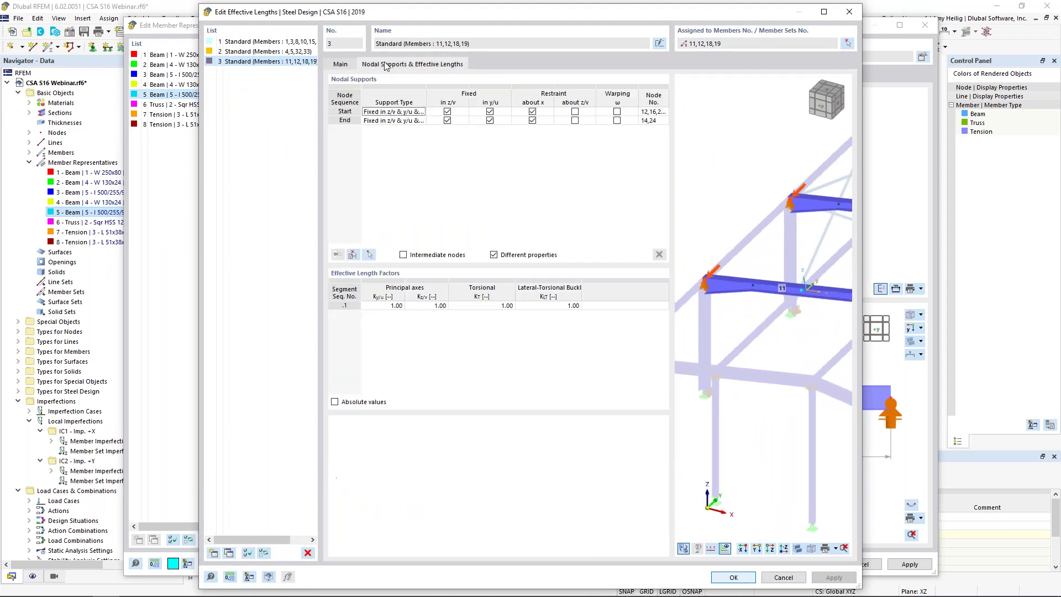
left_click(403, 255)
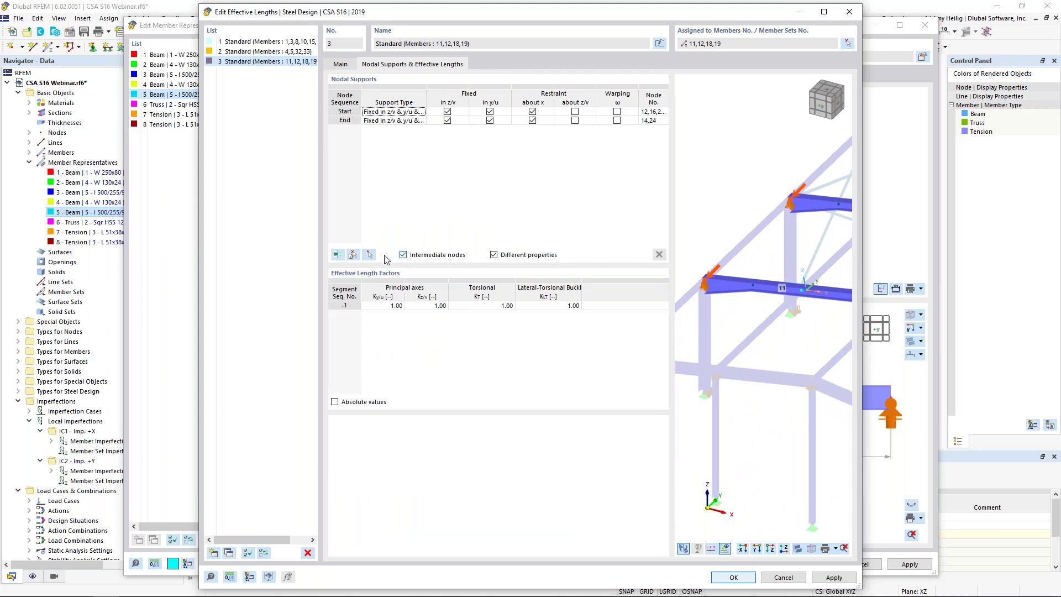
left_click(354, 256)
left_click(442, 184)
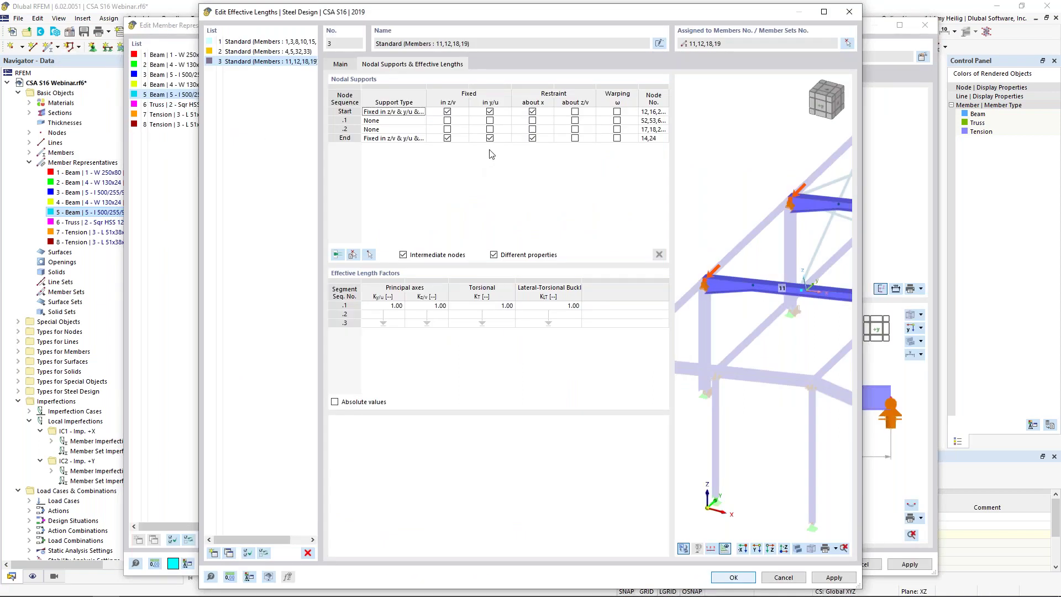
- Fix only the y/u direction at the second intermediate node in effective lengths 3, checking the support against the purlin in the model graphic
left_click(463, 114)
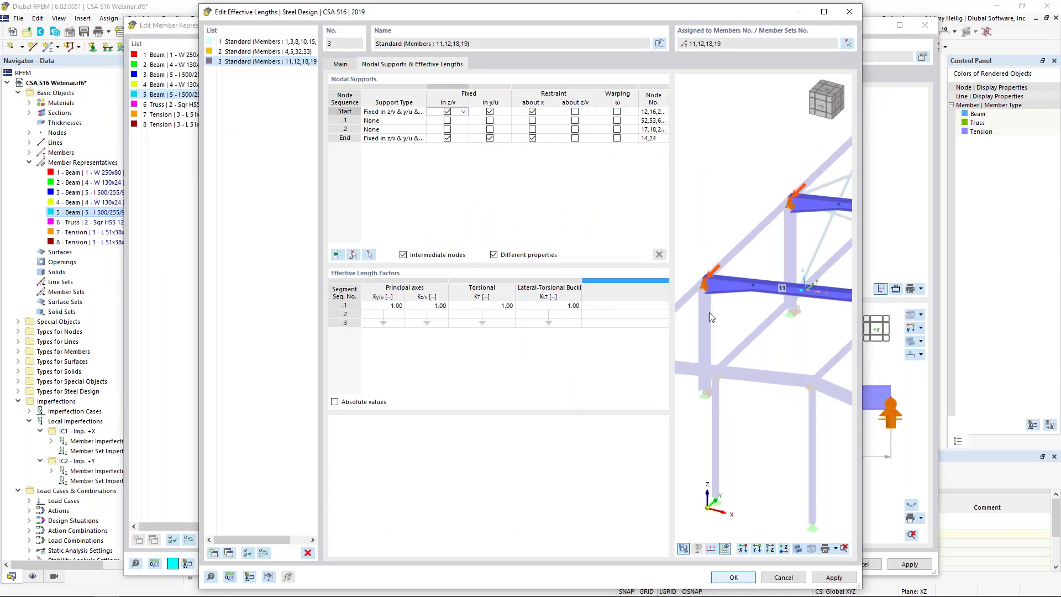
scroll(717, 303, "up", 2)
scroll(717, 303, "up", 1)
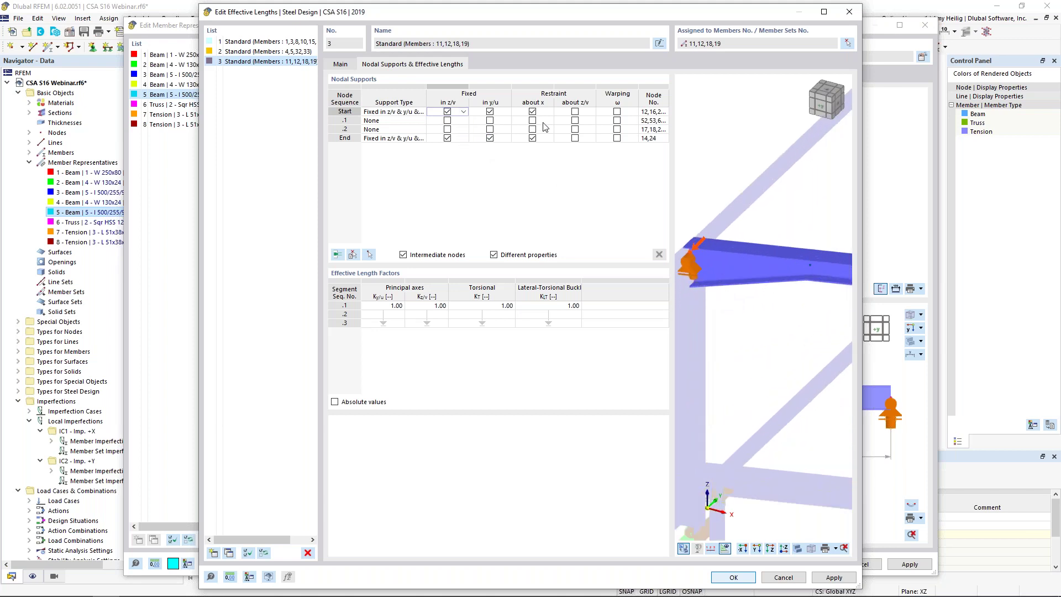
scroll(760, 308, "down", 2)
middle_click_drag(761, 311, 703, 296)
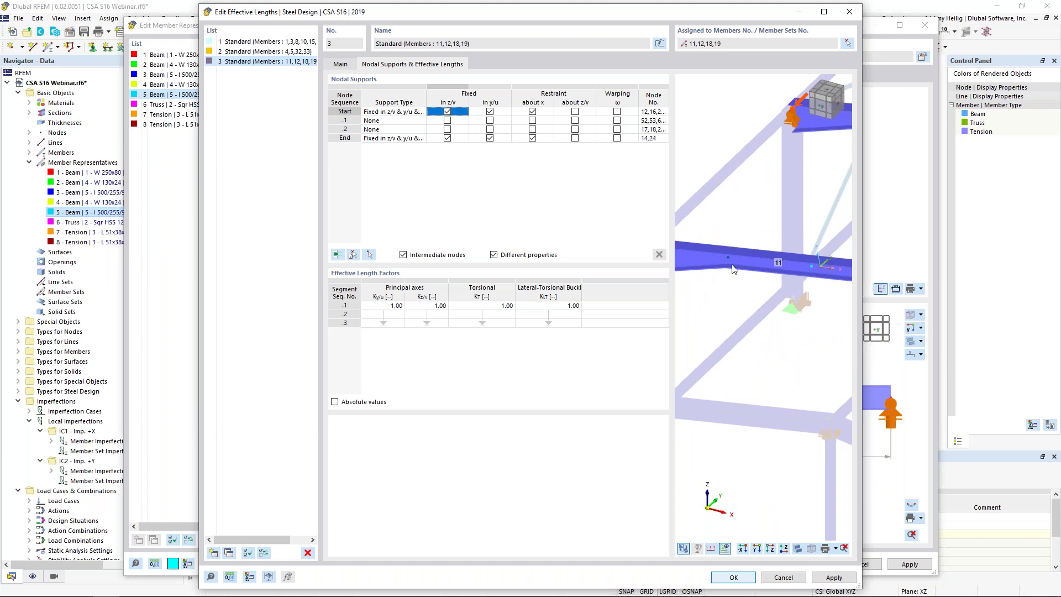
middle_click_drag(796, 311, 755, 296)
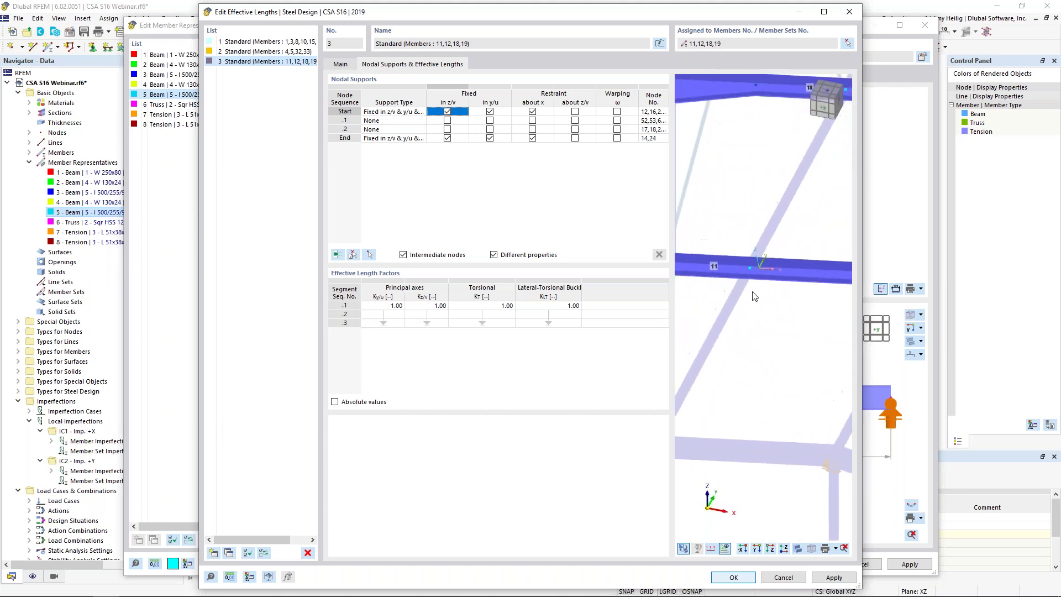
left_click(478, 130)
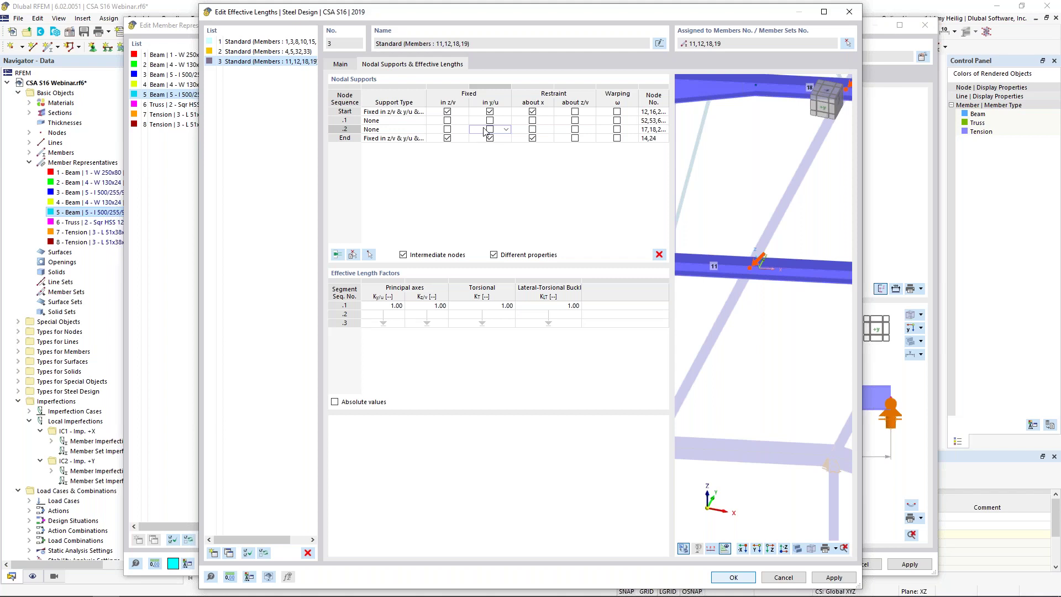
left_click(489, 130)
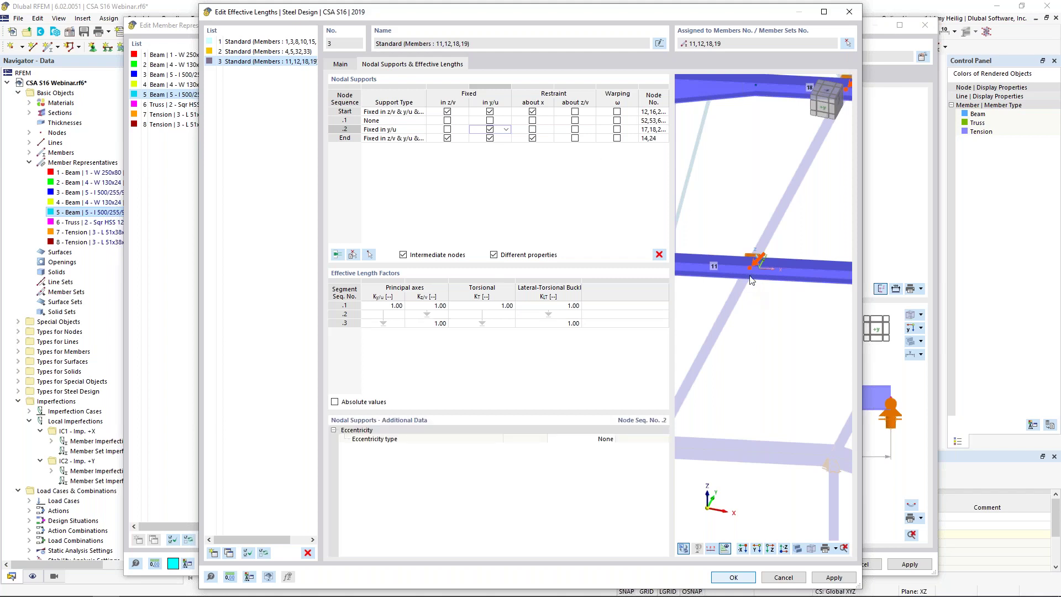
middle_click_drag(806, 339, 752, 319)
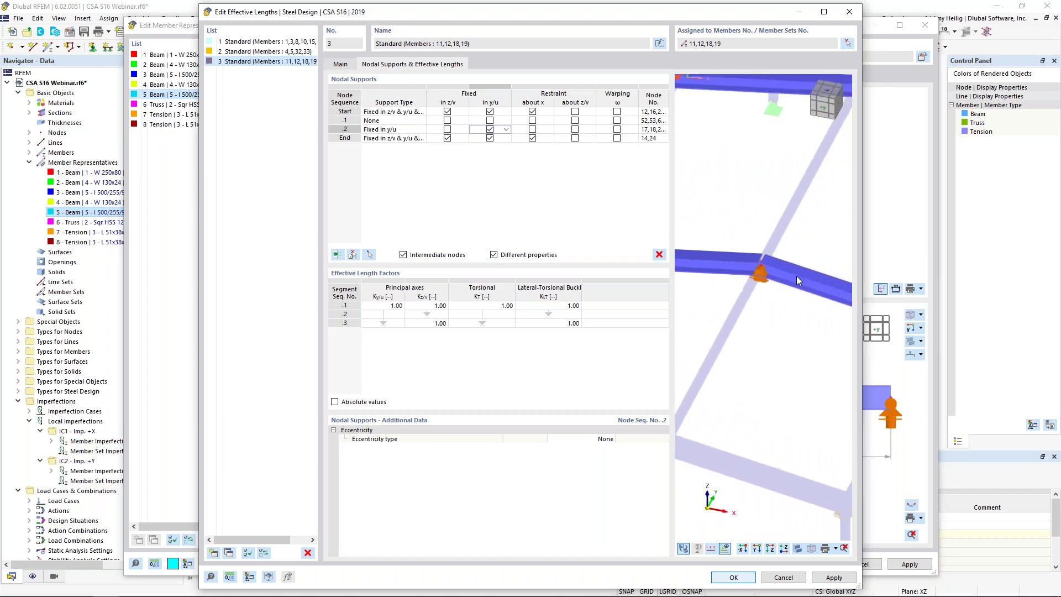
- Remove the z/v fixity and the restraint about x at the end node, and confirm effective lengths 3
left_click(448, 139)
left_click(532, 138)
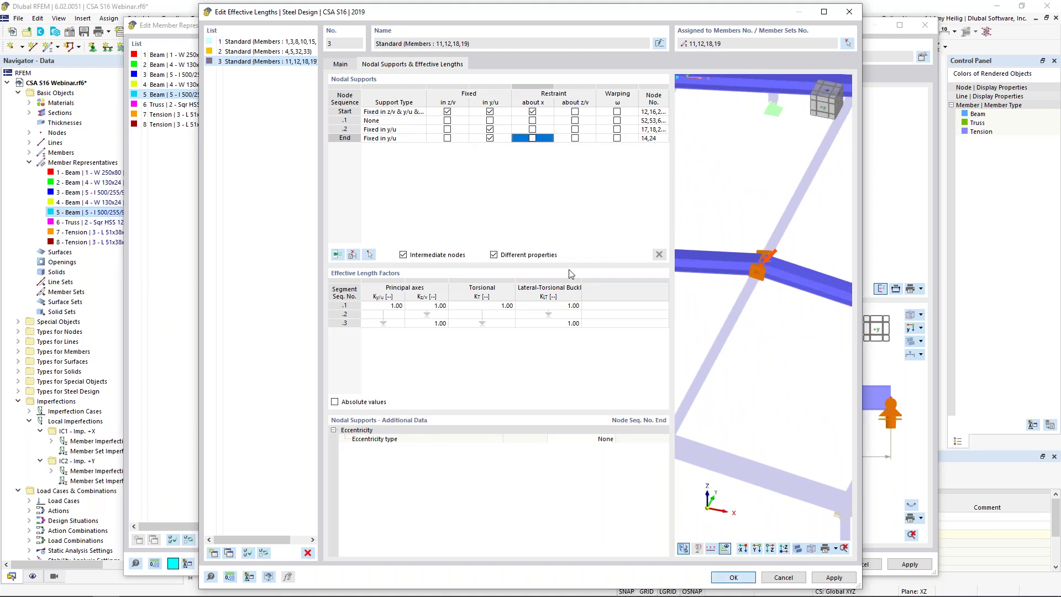
key("Return")
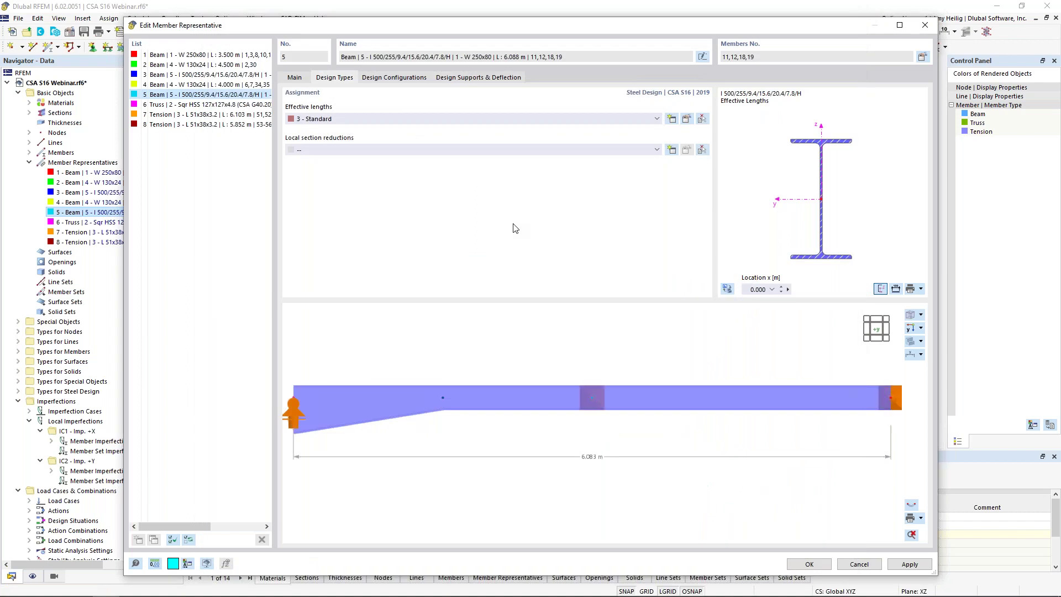
- Review the main and stability design parameters of the default ultimate configuration assigned to member representative 5
left_click(415, 82)
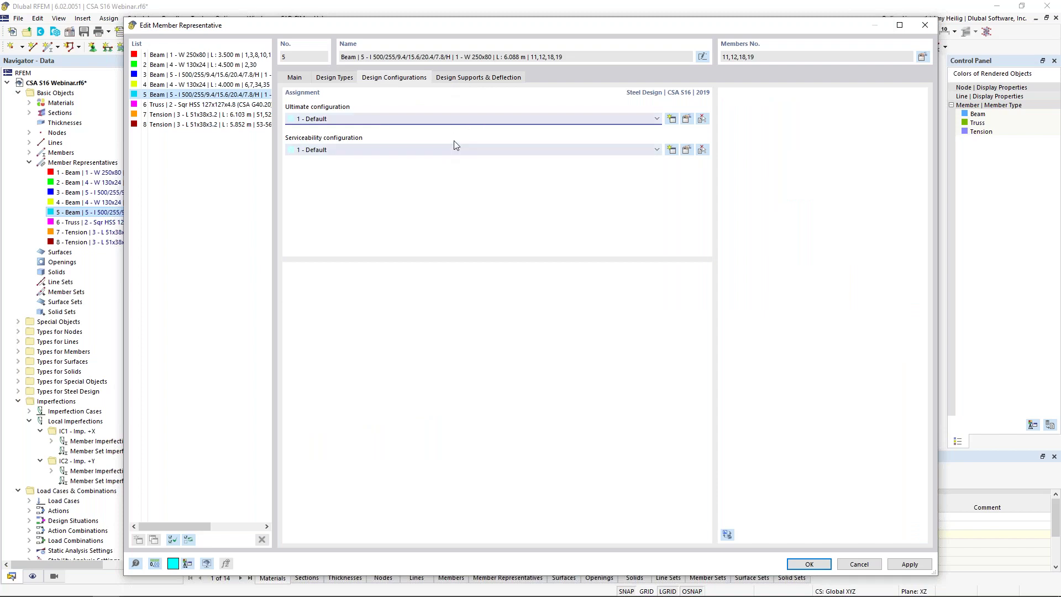
left_click(688, 121)
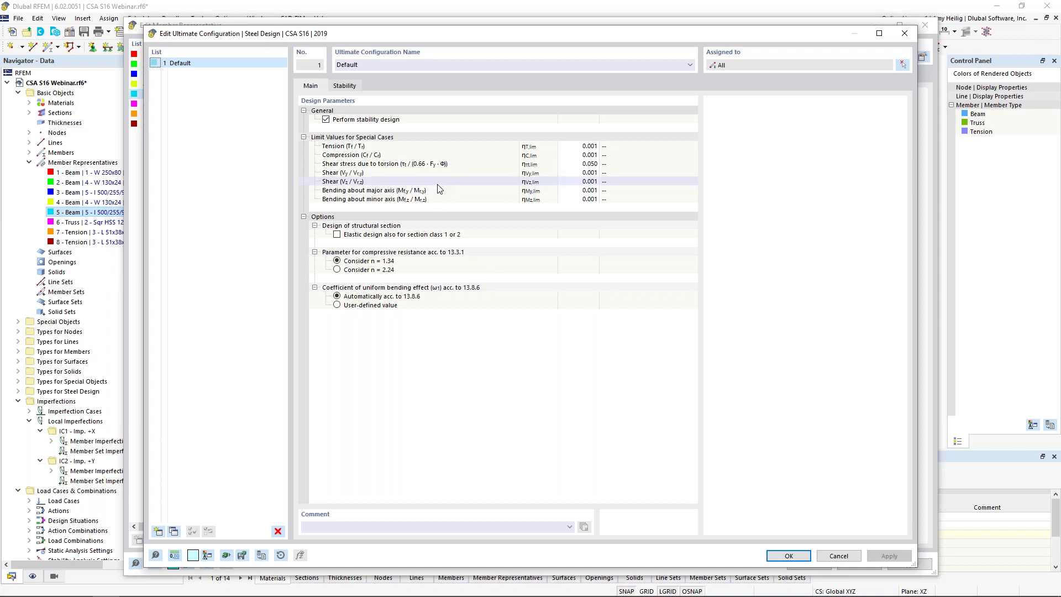
left_click(346, 87)
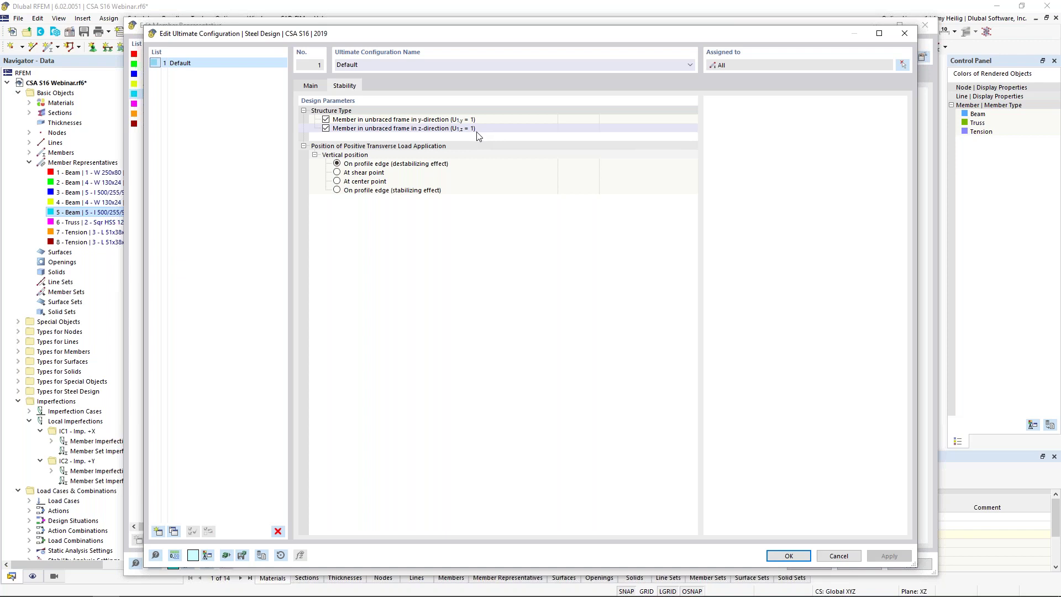
left_click(789, 556)
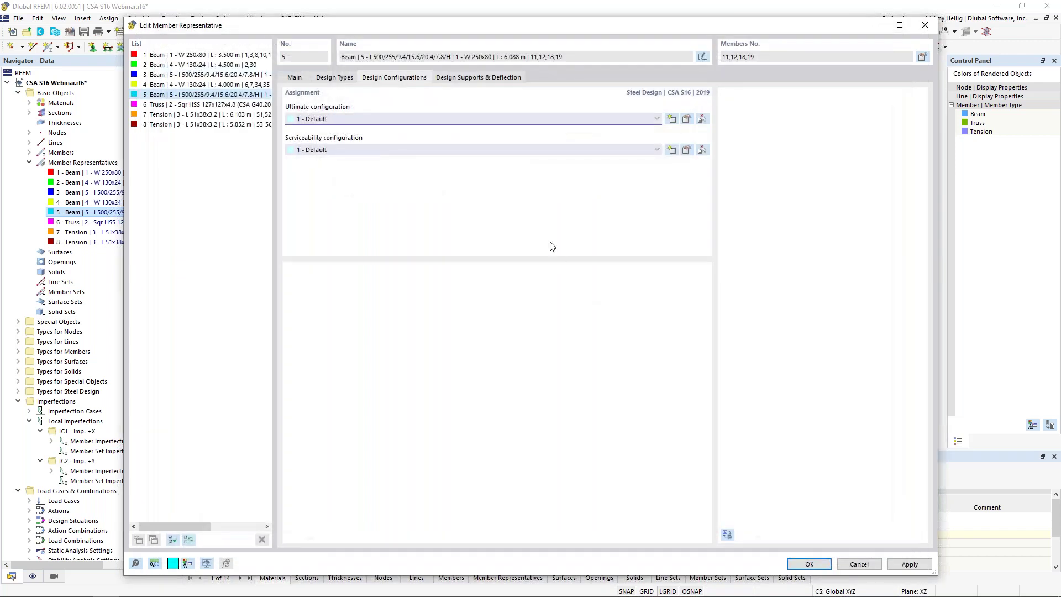
- Review the default serviceability configuration's deflection limits and the design support and deflection settings, and confirm member representative 5
left_click(687, 151)
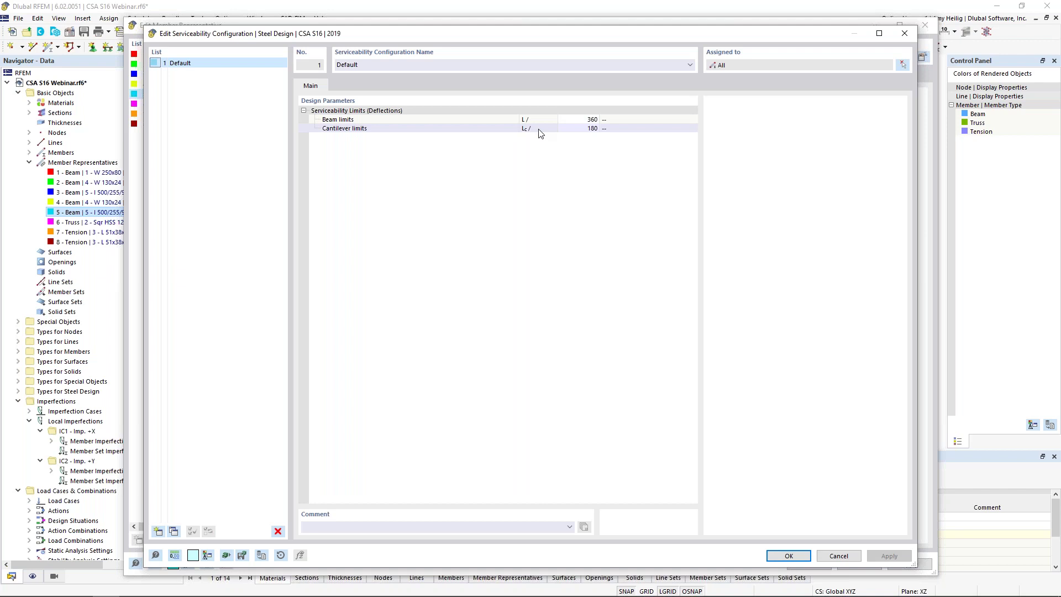
left_click(579, 129)
key("shift+Tab")
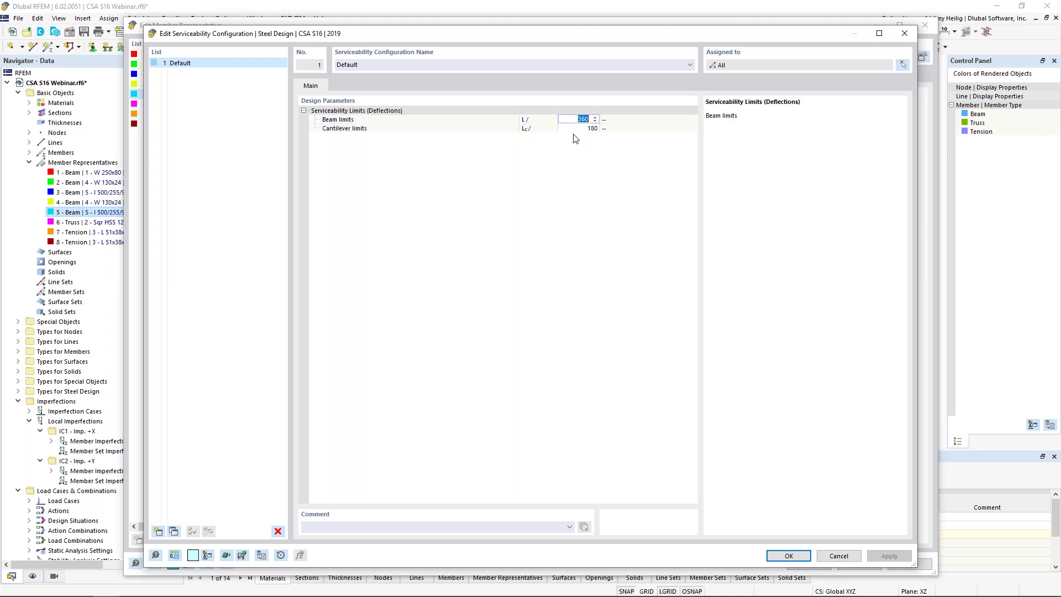
left_click(791, 557)
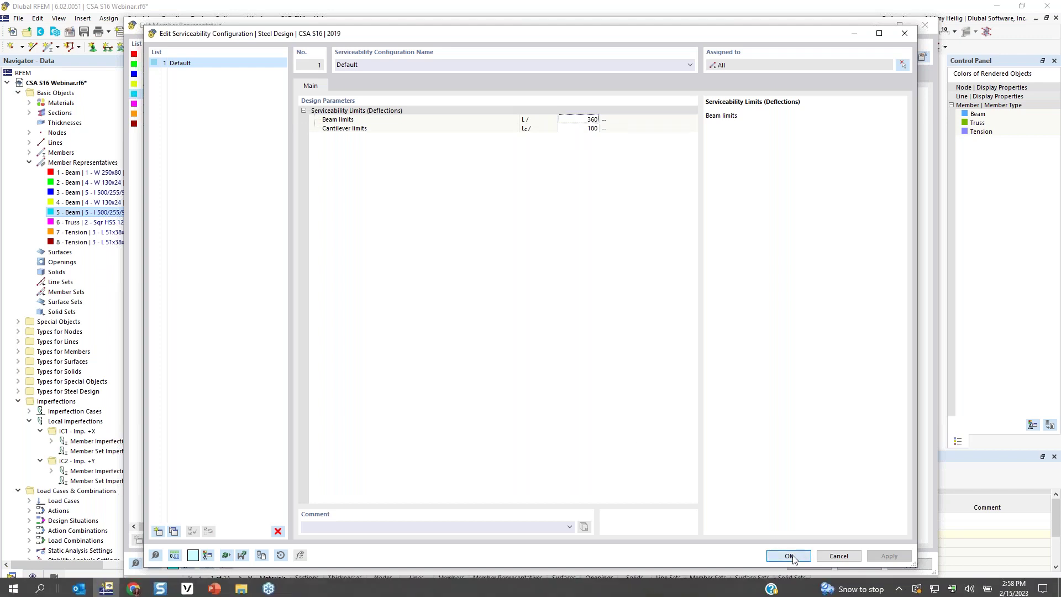
left_click(476, 80)
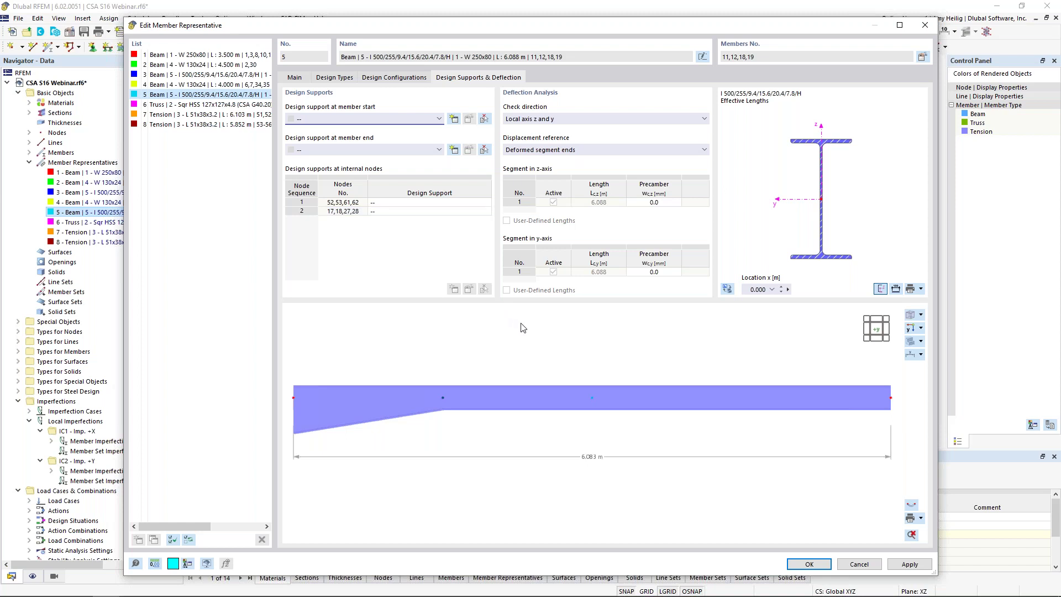
left_click(799, 565)
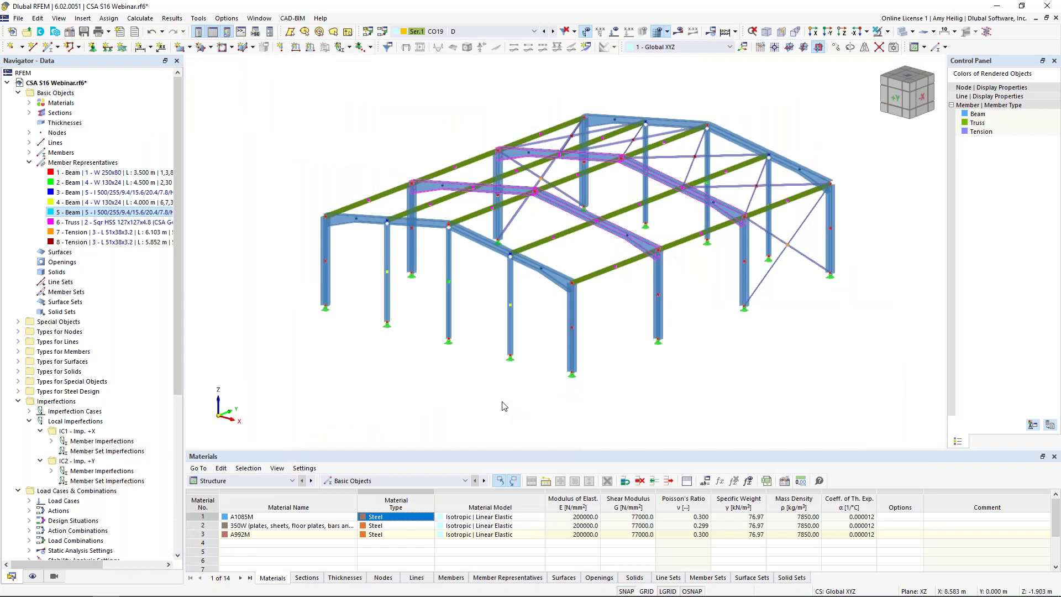
- Enlarge the table area and review the Steel Design input data for the design situations and the objects to design
left_click_drag(488, 450, 488, 358)
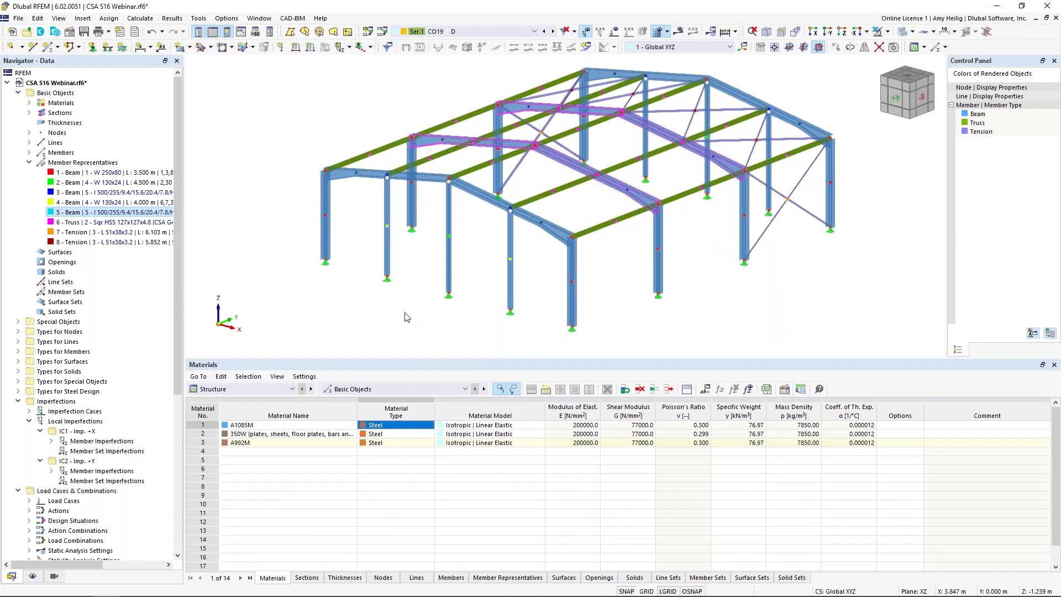
left_click(291, 390)
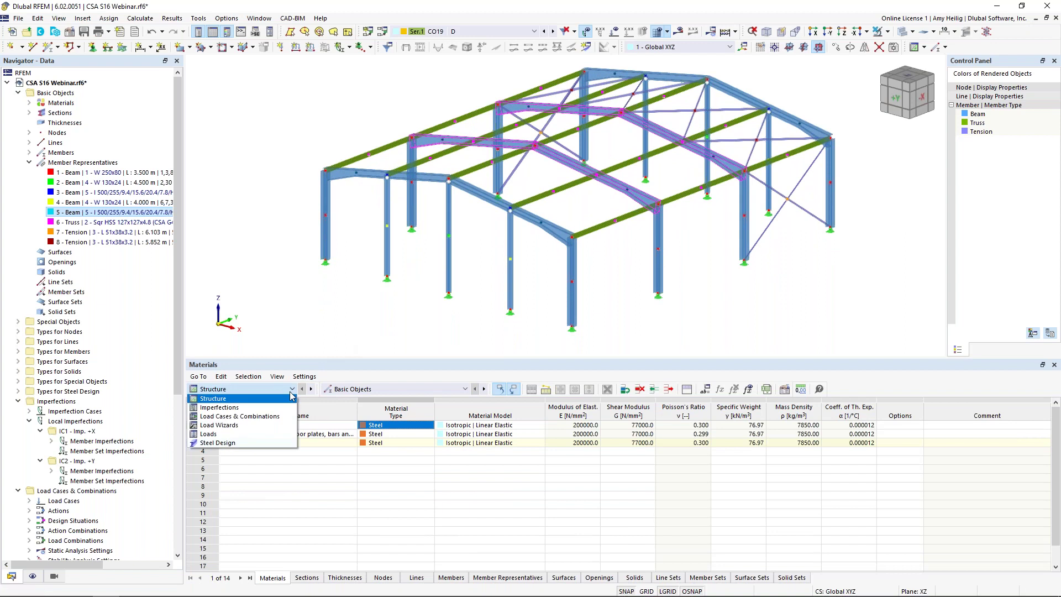
left_click(268, 444)
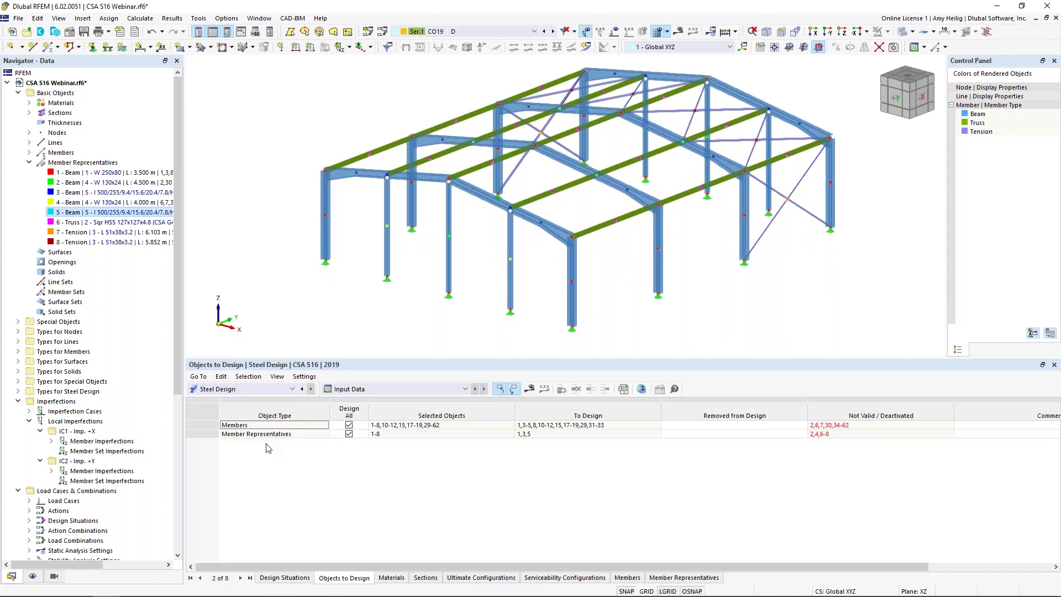
left_click(289, 578)
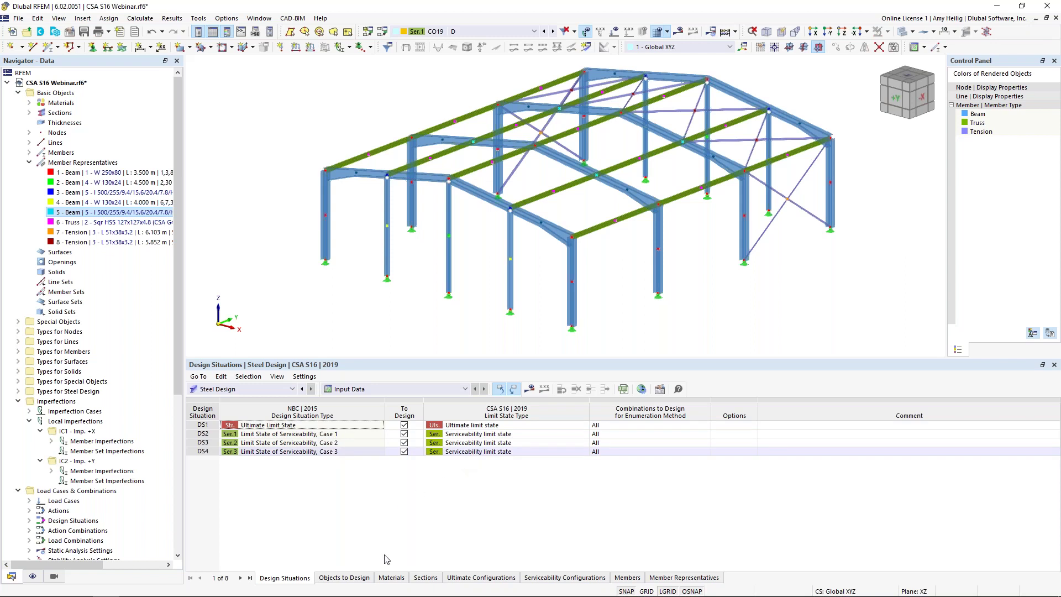
left_click(358, 578)
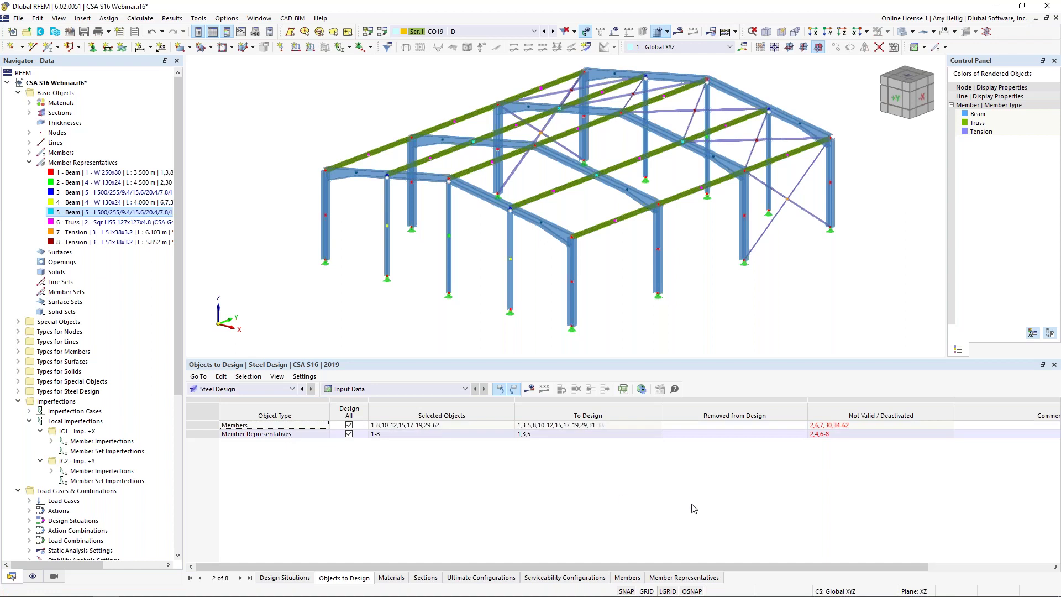
- Remove the invalid members 2,6,7,30,34-62 and member representatives 2,4,6-8 from the steel design
left_click(830, 425)
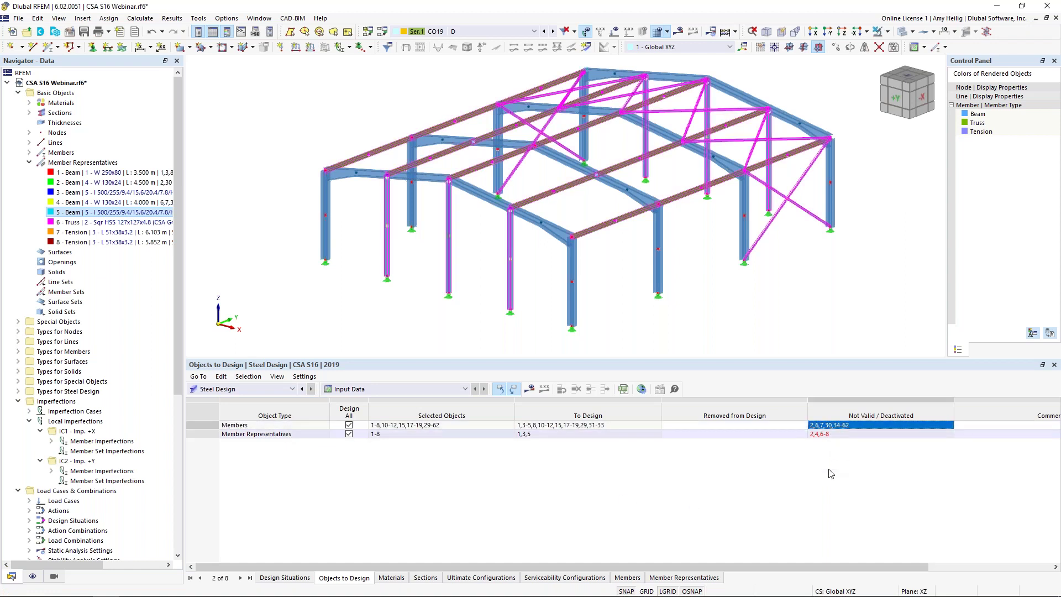
left_click(780, 425)
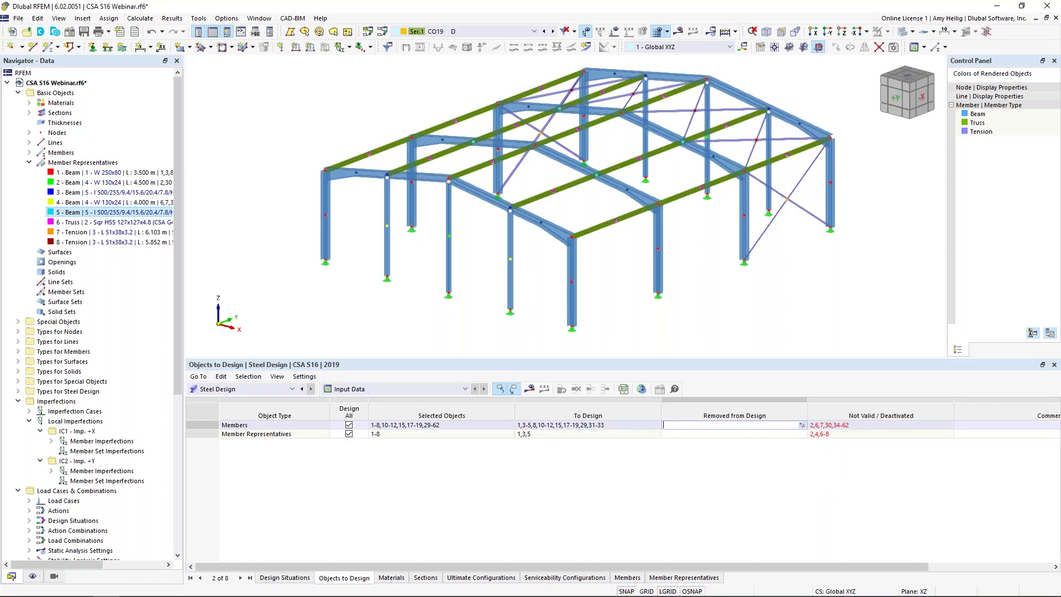
type("2,6,7,30,34-62")
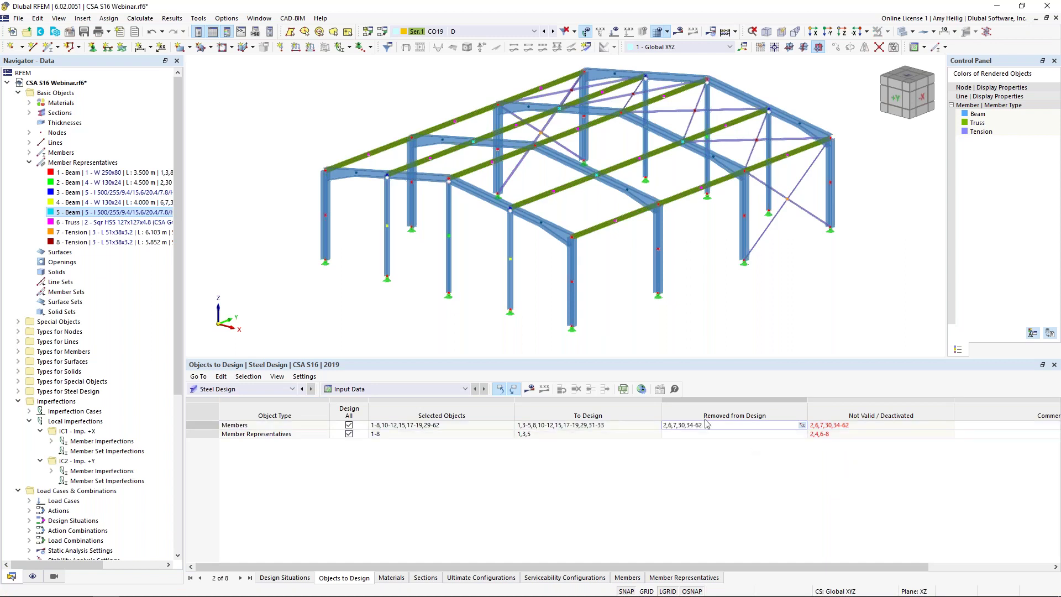
left_click(729, 435)
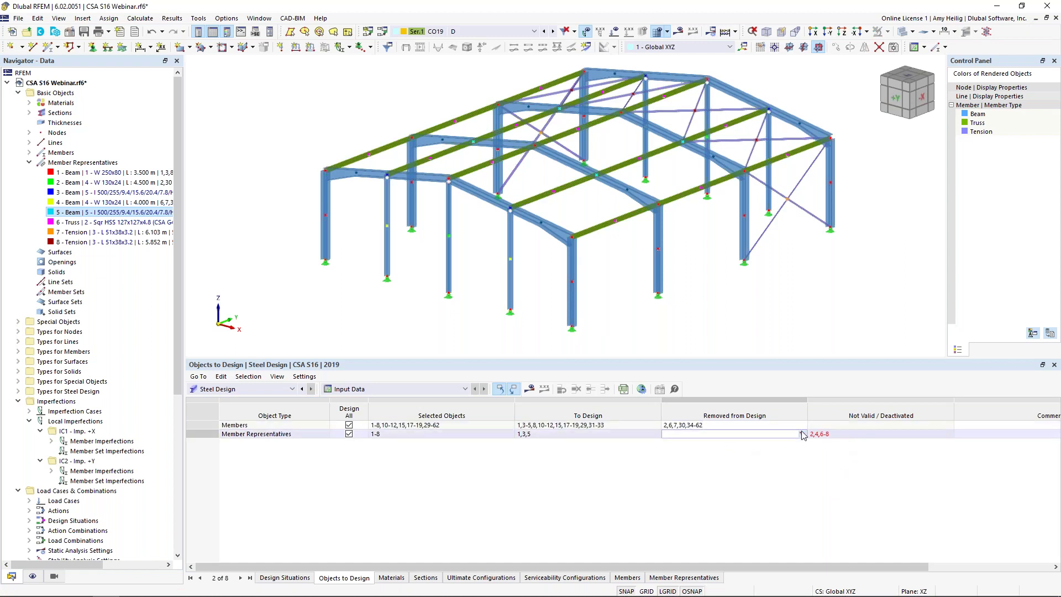
left_click(834, 435)
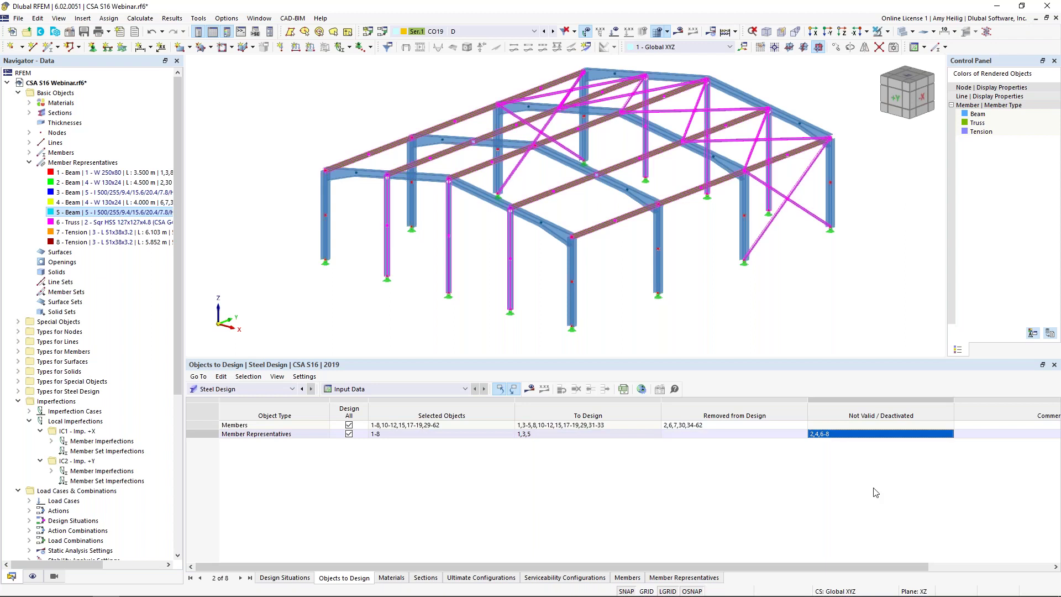
left_click(676, 434)
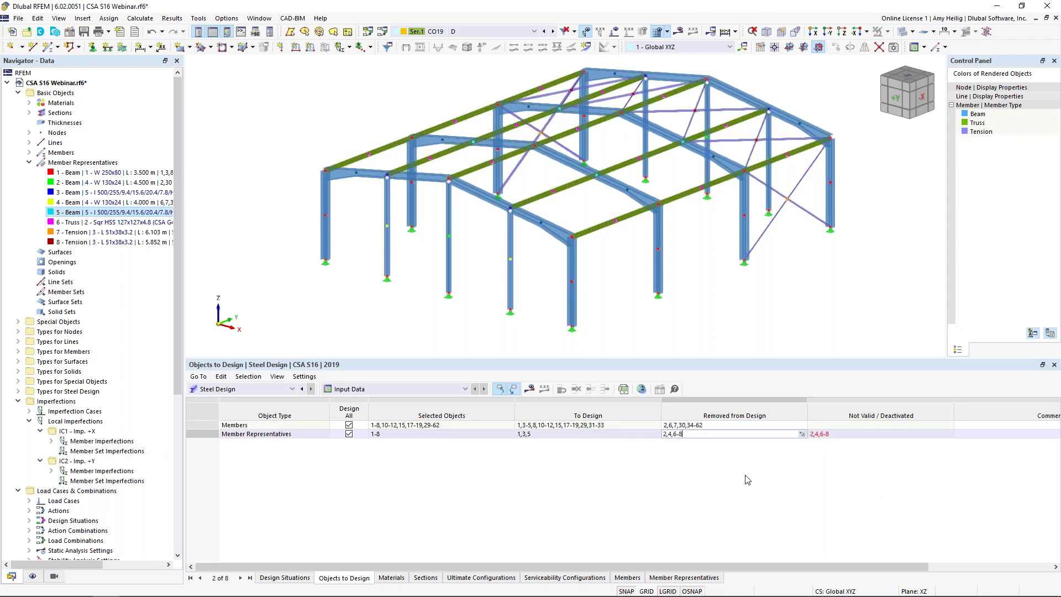
key("Return")
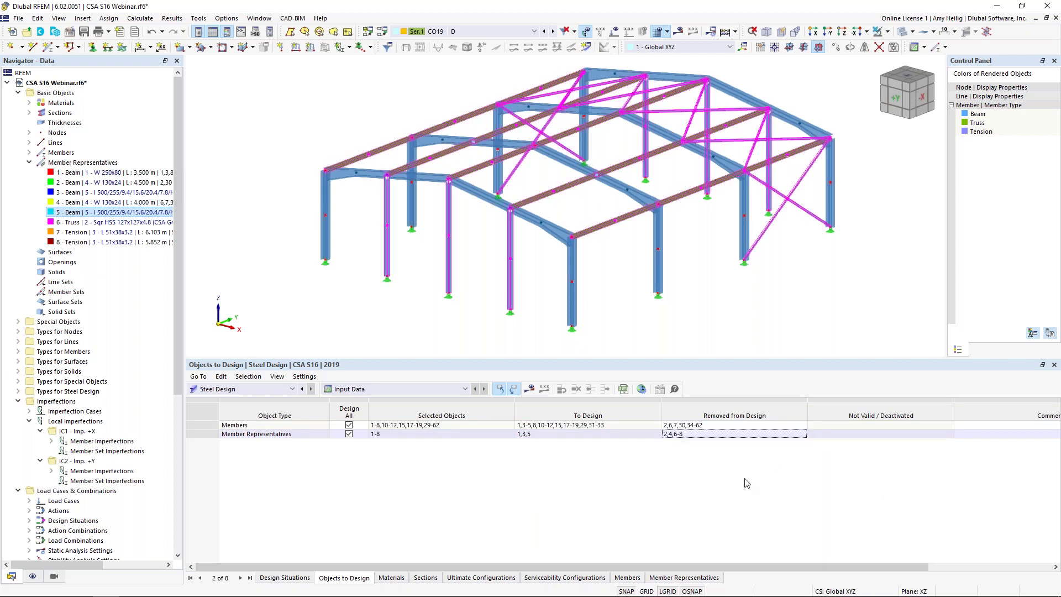
- Run the Steel Design calculation and switch the displayed results to Static Analysis
left_click(532, 393)
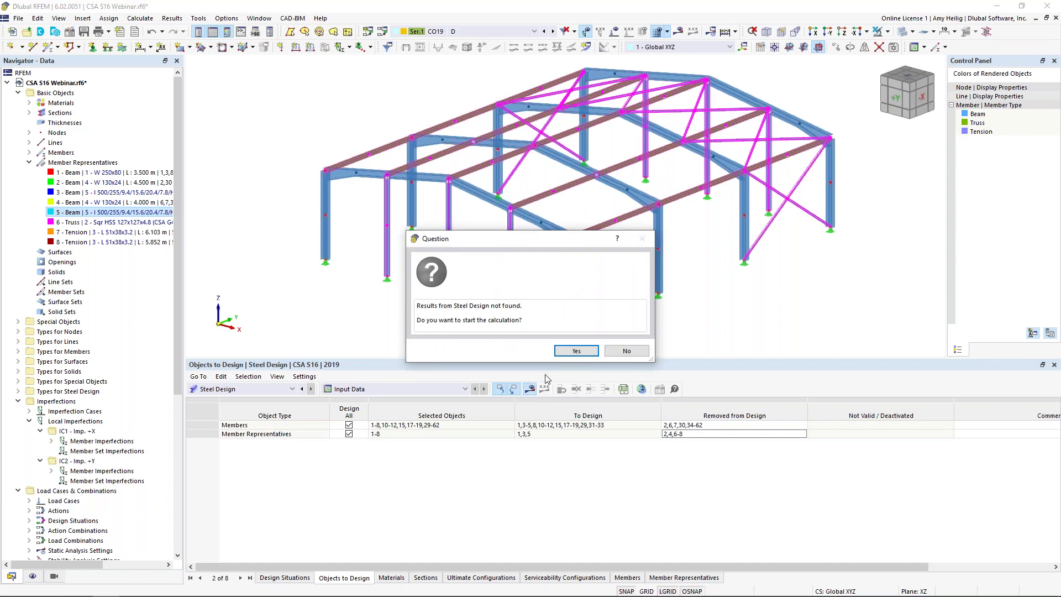
left_click(566, 353)
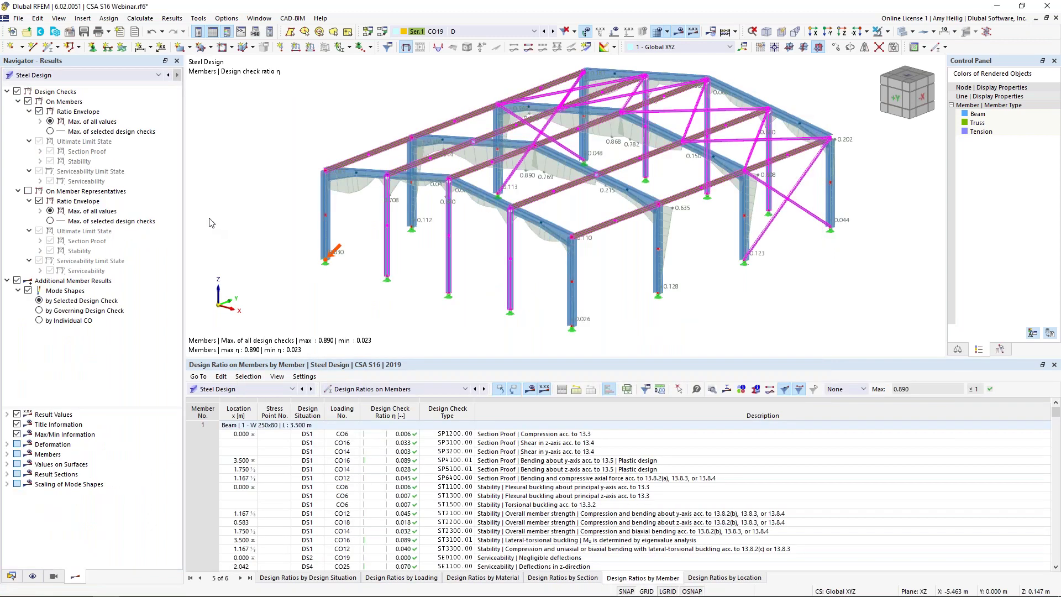
left_click(83, 76)
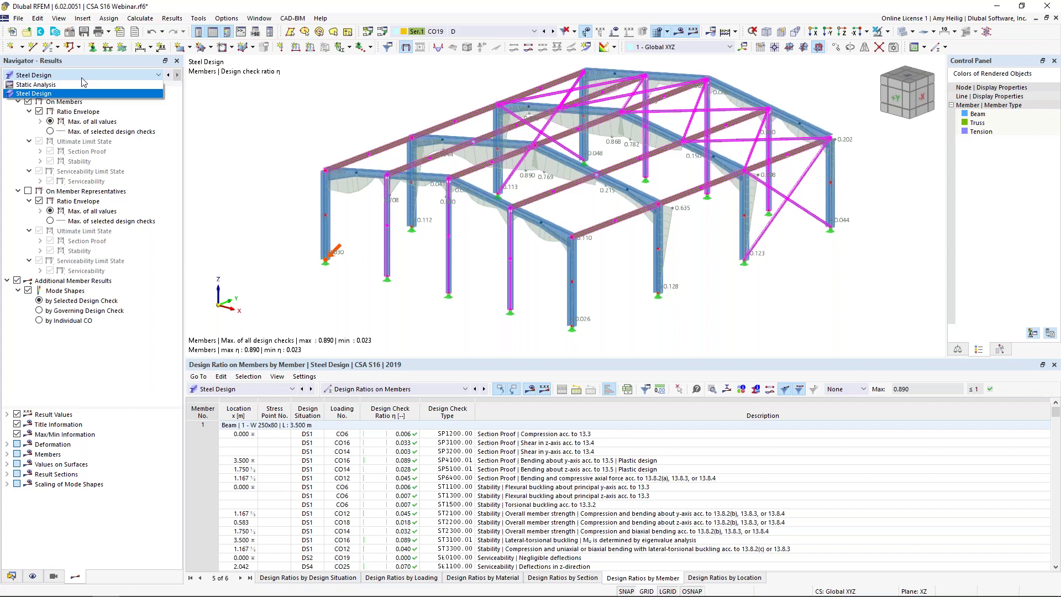
left_click(77, 87)
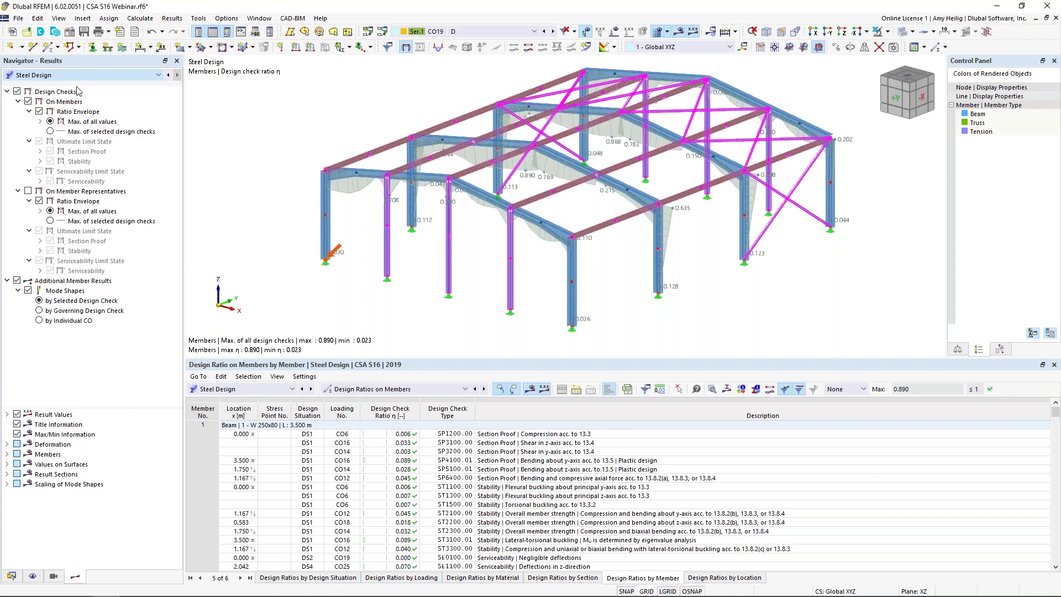
left_click(80, 76)
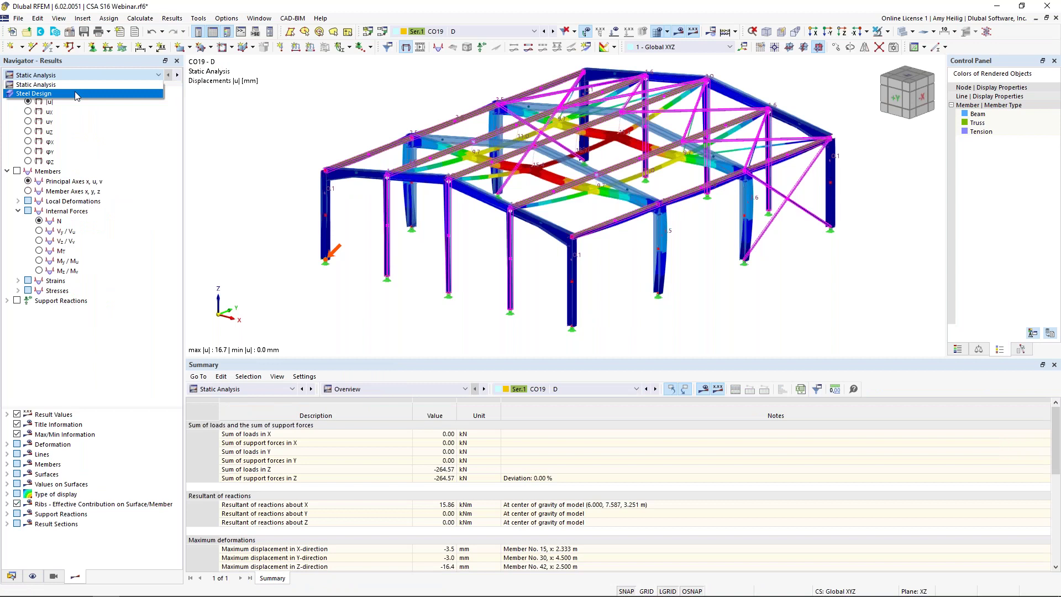
left_click(75, 87)
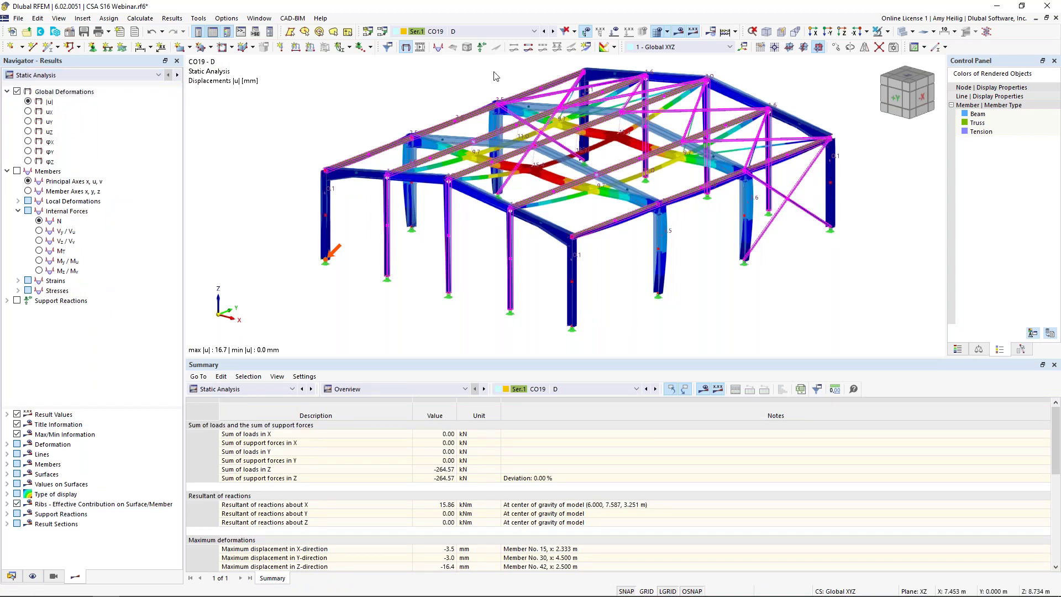
- Step through the load combinations from CO4 to CO8 (1.25D + 1.50S + 0.40W1), examining the global deformations
left_click(481, 32)
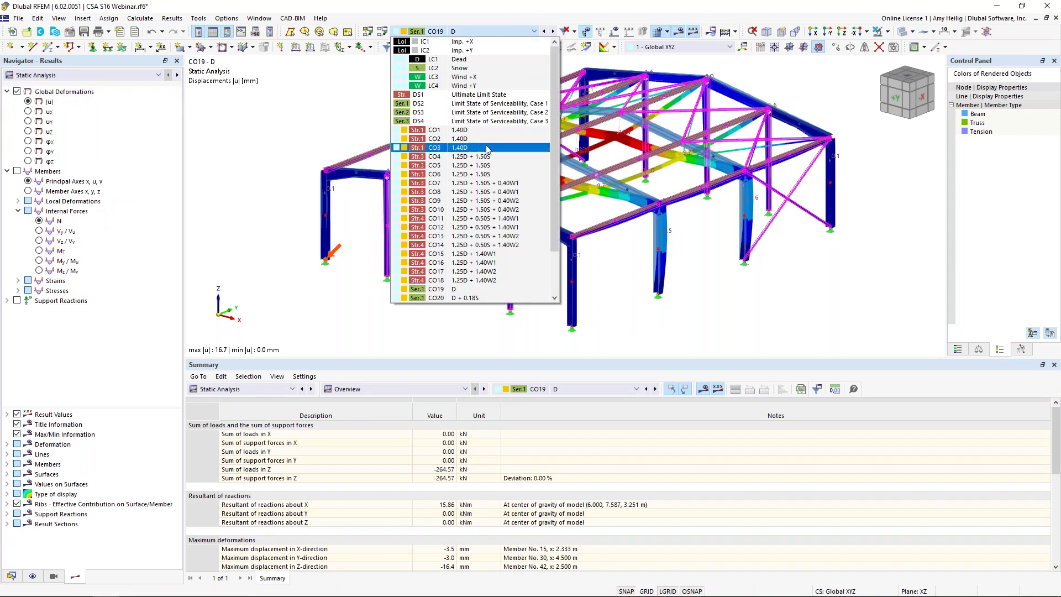
left_click(487, 156)
left_click(553, 32)
left_click(554, 33)
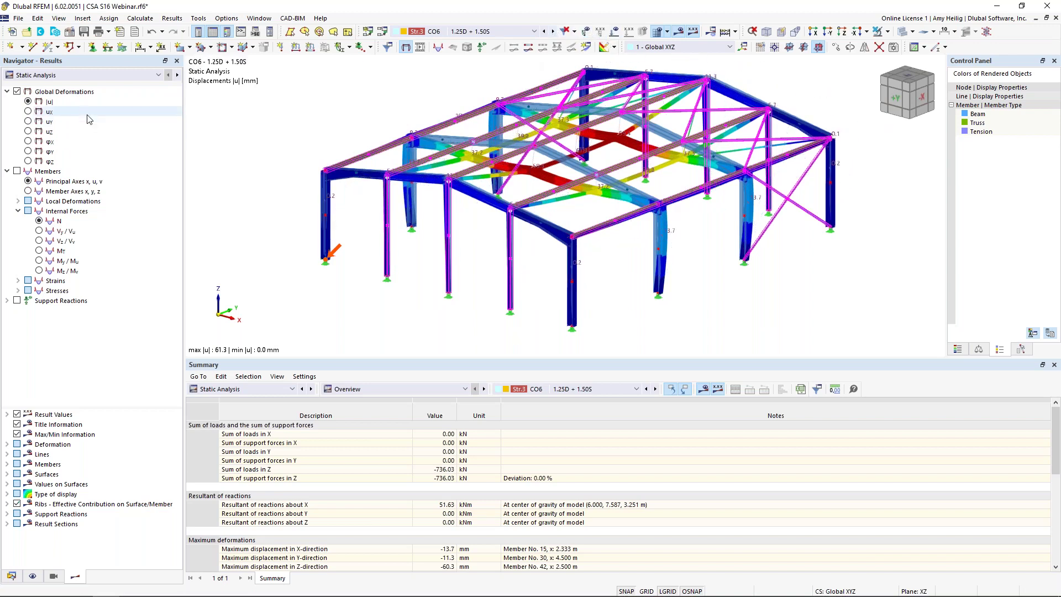
left_click(554, 33)
- Display the member internal forces on the model for CO8, first the axial force N and then the moments My / Mu
left_click(17, 171)
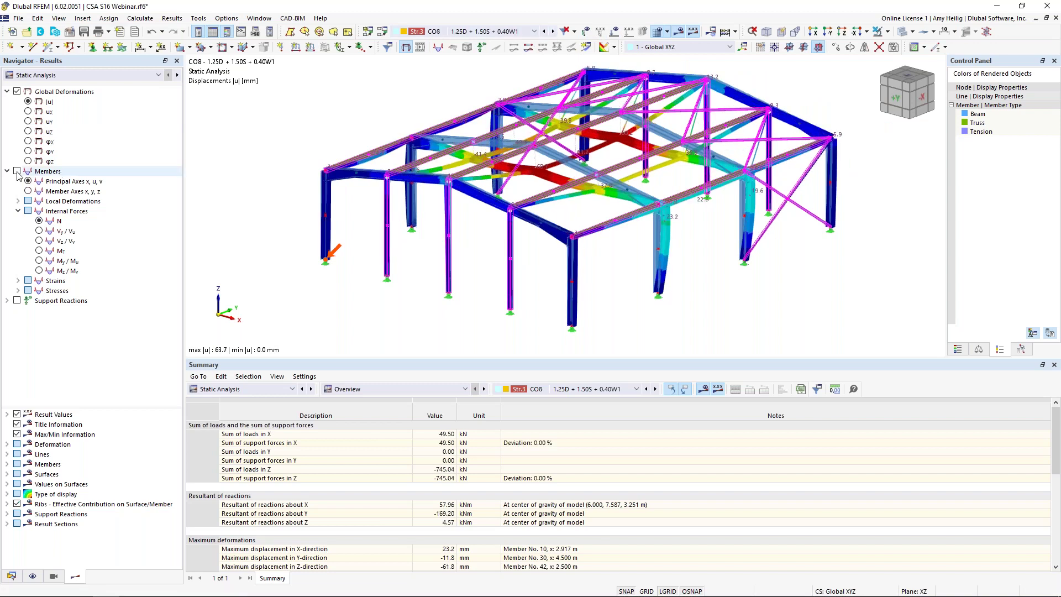
middle_click_drag(387, 307, 395, 318, "ctrl")
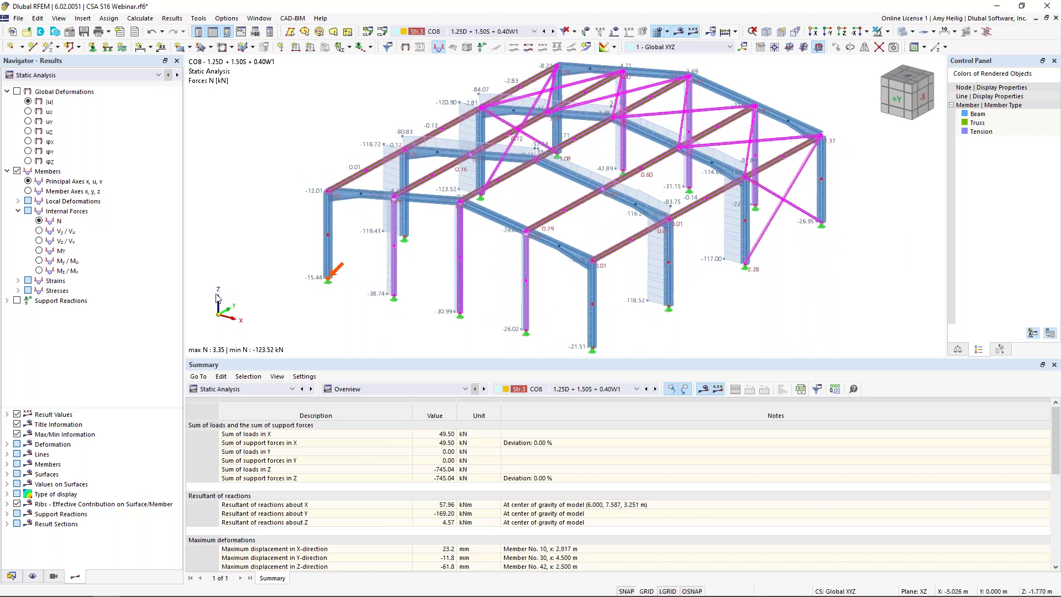
left_click(39, 260)
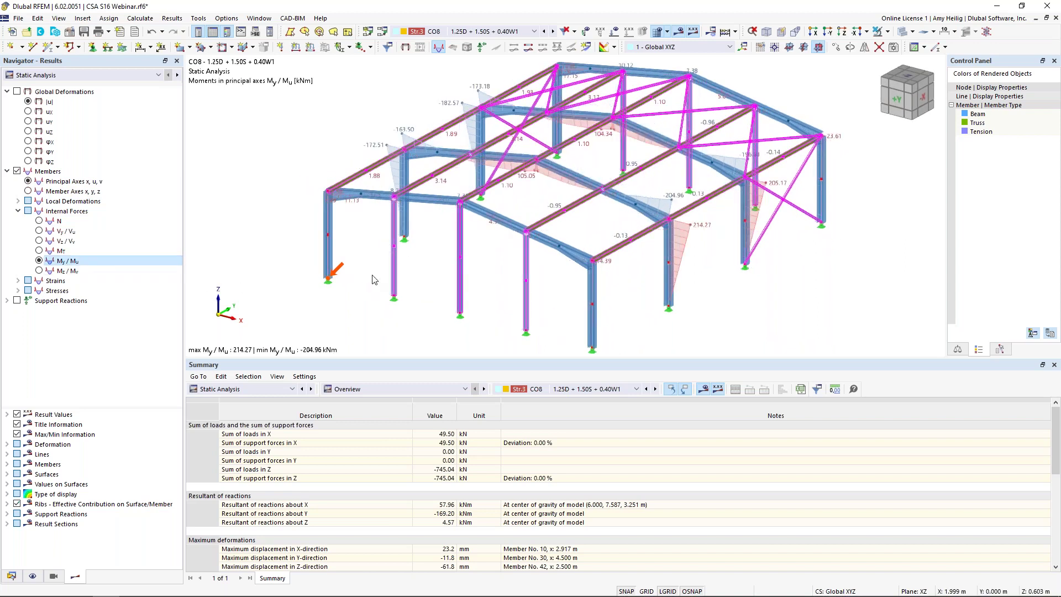
- Open the result diagrams for the interior frame's beam, member 12, and add the internal forces N and Vz
right_click(567, 177)
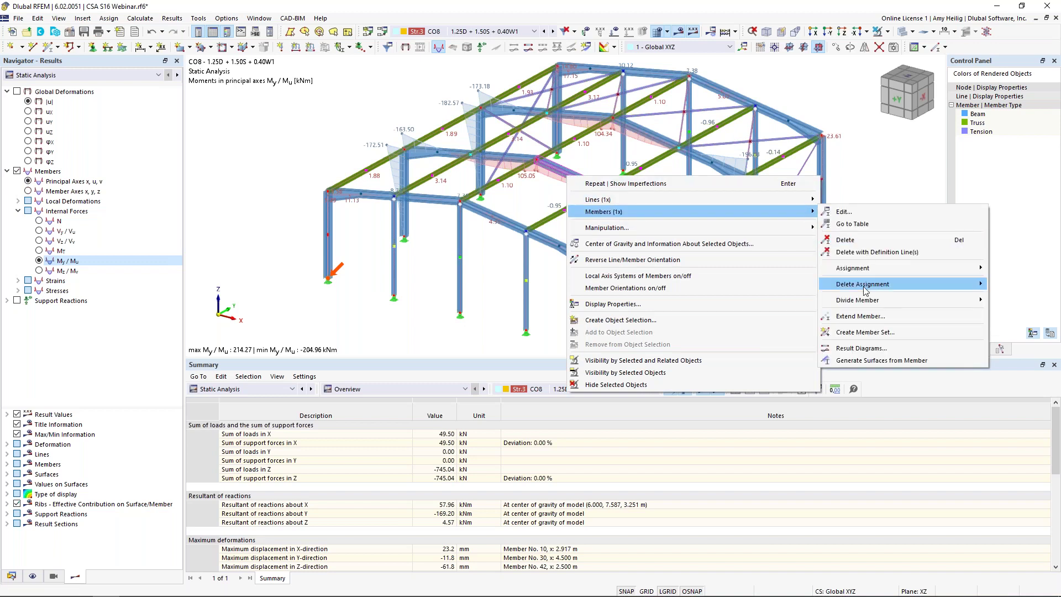
left_click(863, 349)
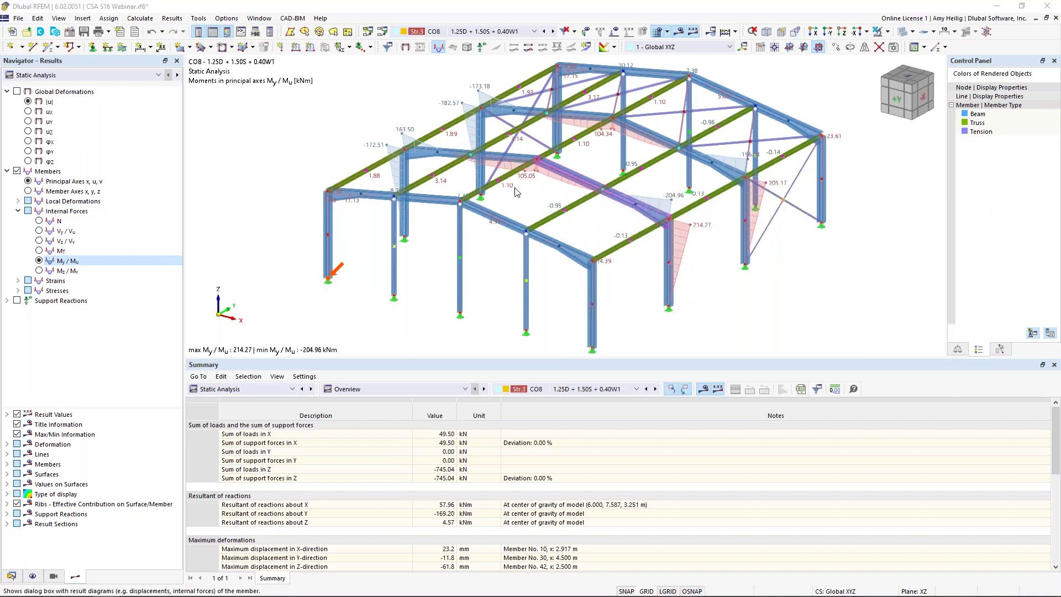
left_click(130, 304)
left_click(130, 325)
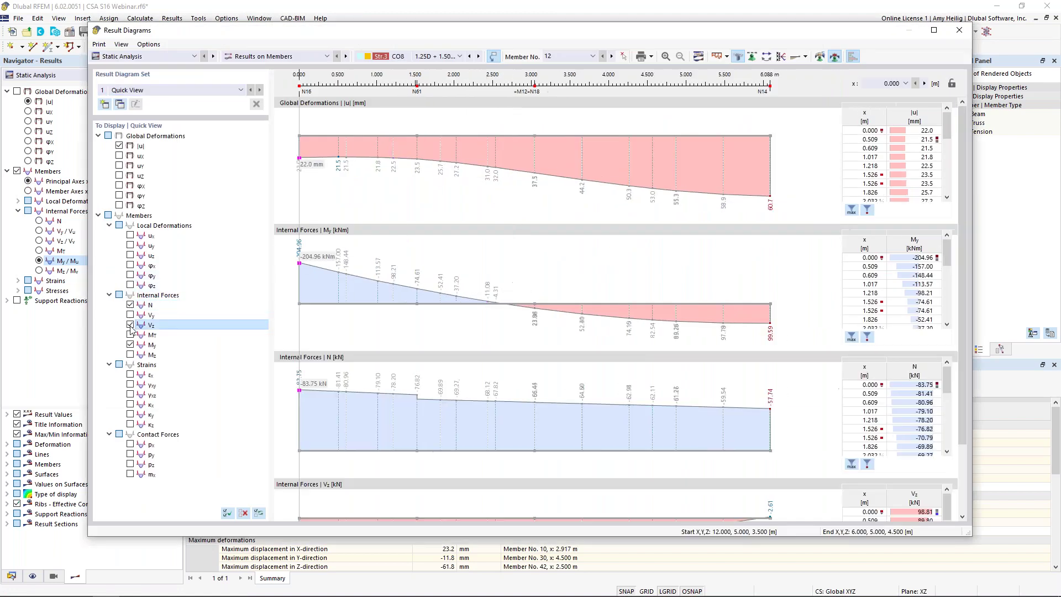
- Examine member 12's result diagrams alongside the frame model and close the diagrams
scroll(387, 339, "down", 2)
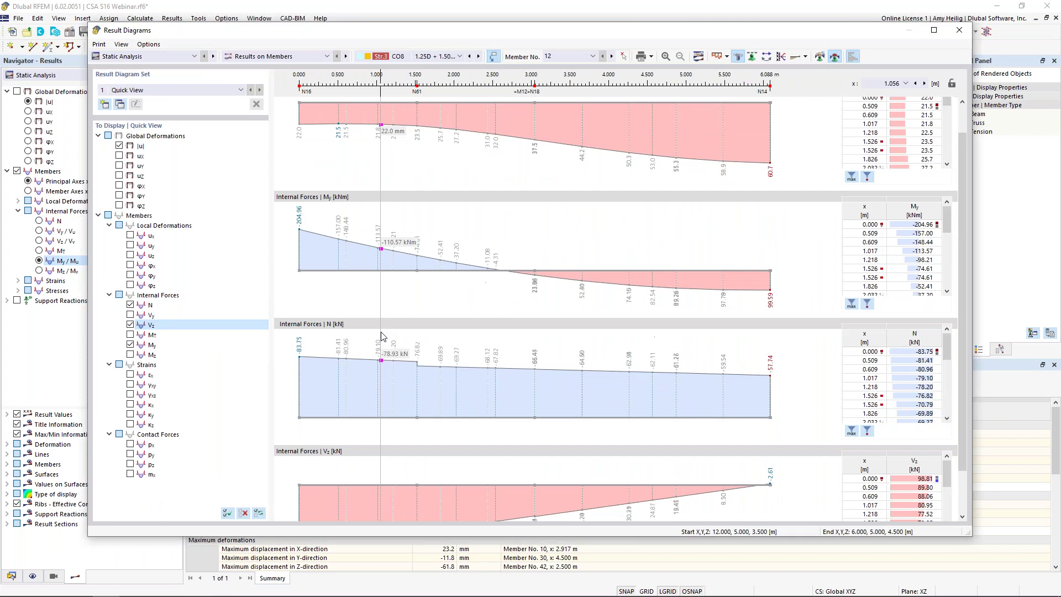
scroll(381, 336, "up", 2)
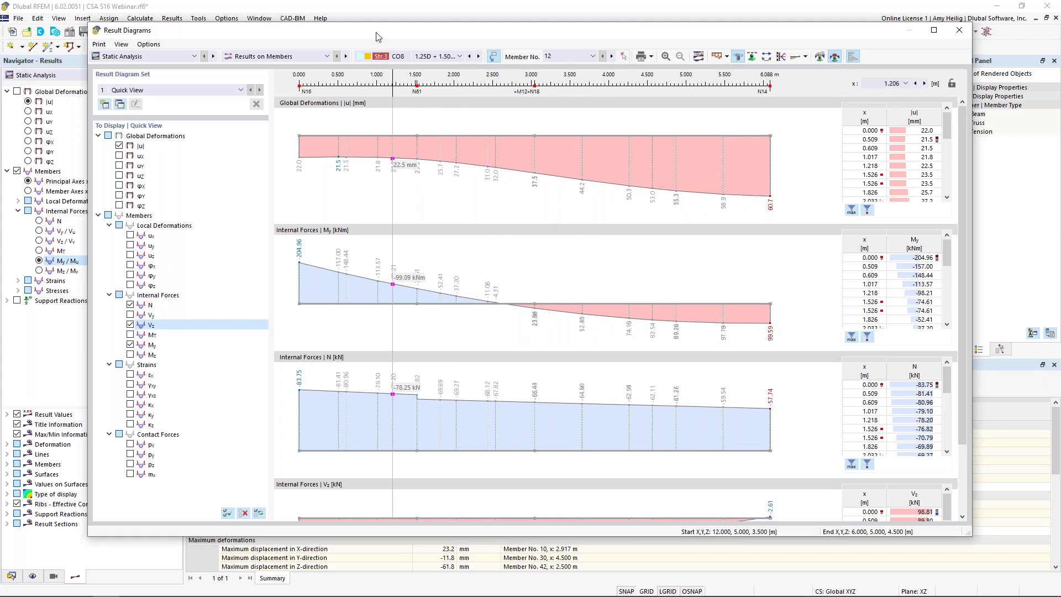
left_click_drag(361, 31, 1042, 48)
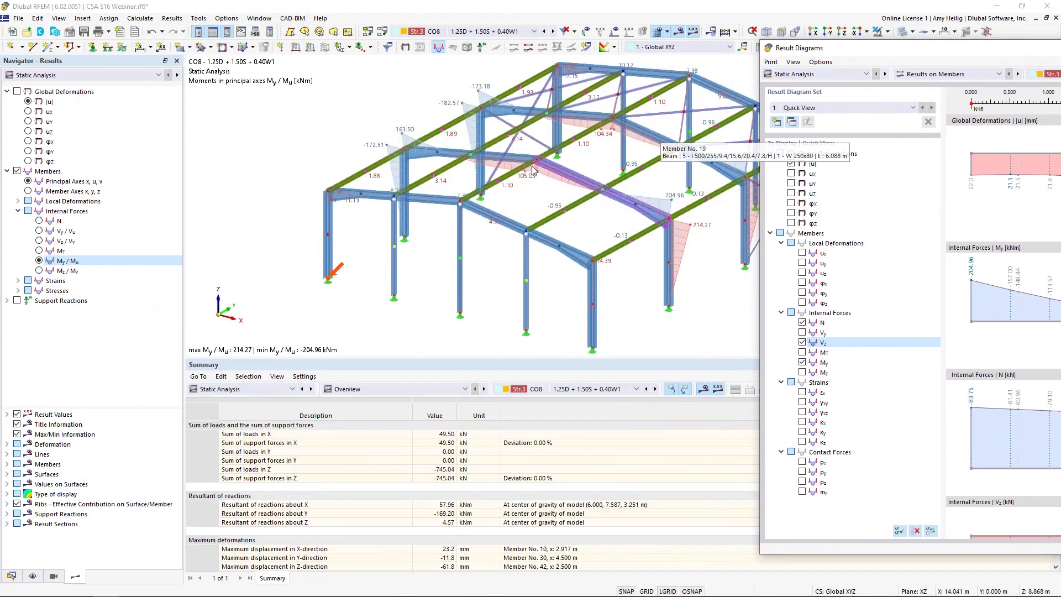
scroll(489, 188, "down", 2)
scroll(443, 177, "up", 3)
scroll(442, 177, "down", 2)
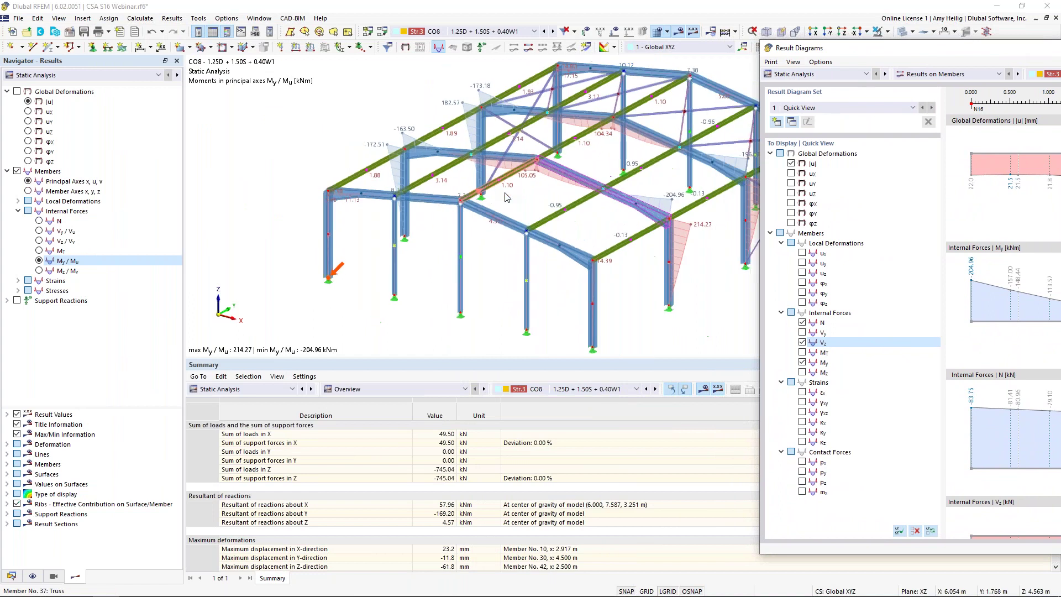
scroll(893, 218, "up", 2)
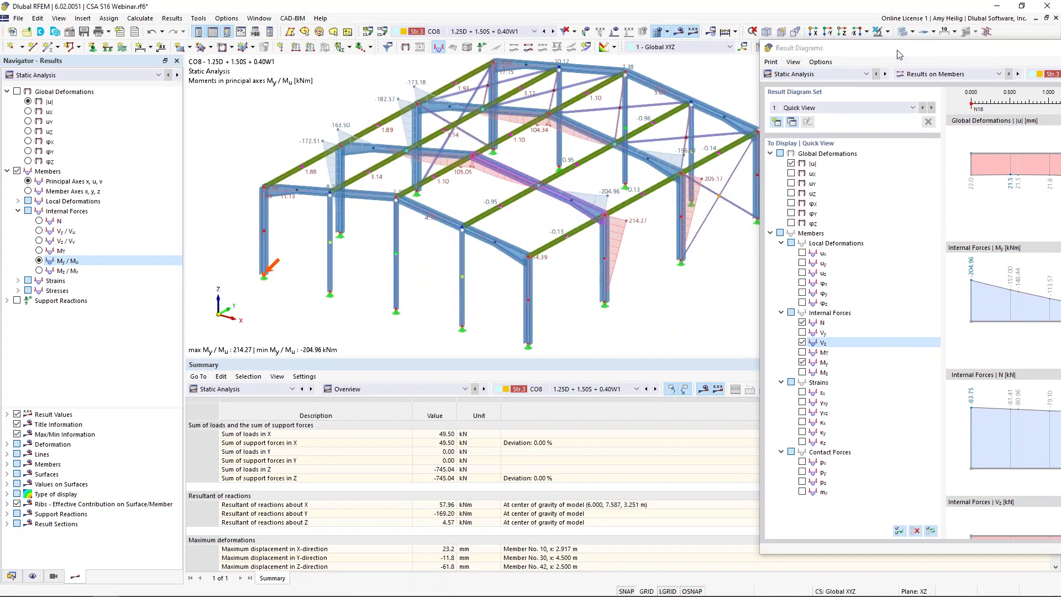
left_click_drag(911, 53, 201, 39)
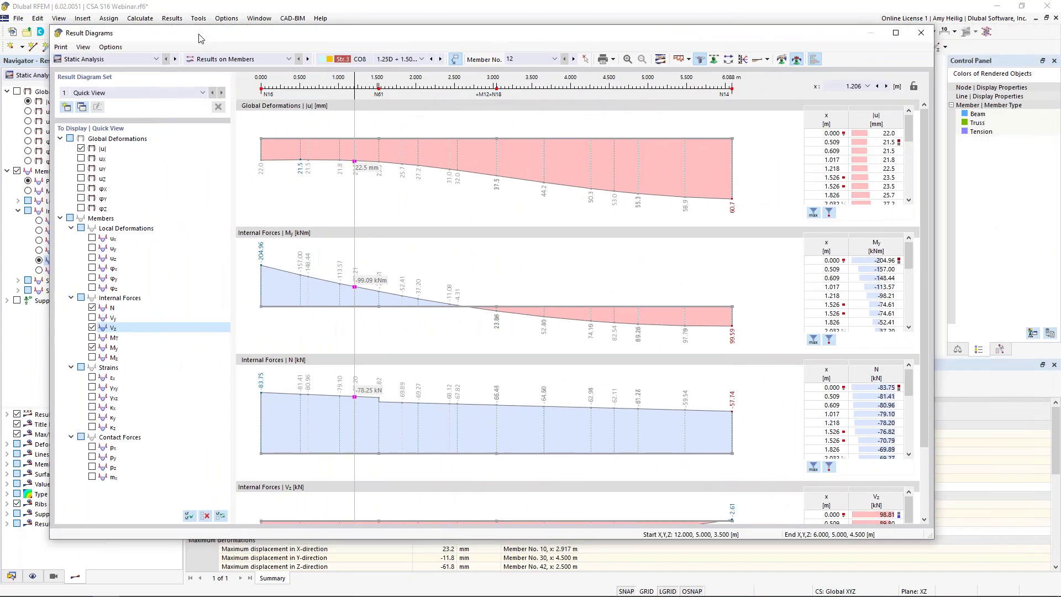
left_click(922, 32)
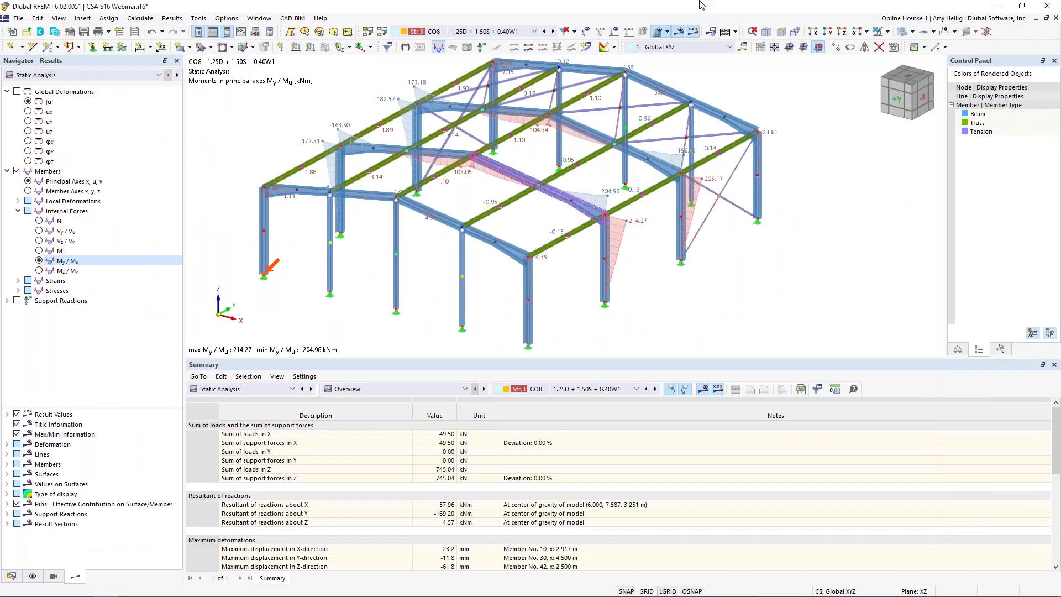
- Show the static analysis results by member in the results table, listing the internal forces for CO8
left_click(349, 390)
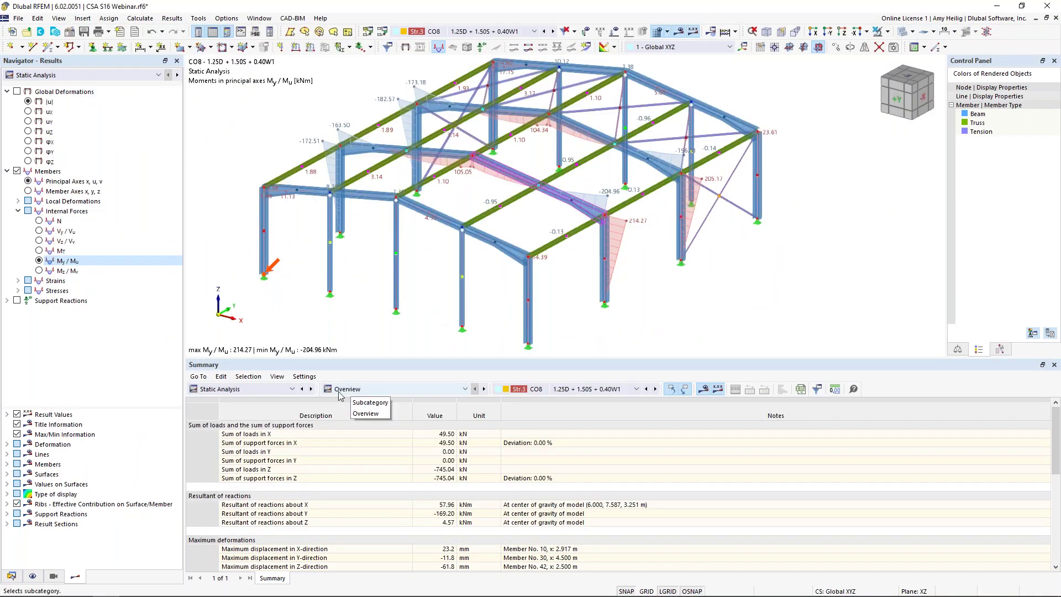
left_click(276, 389)
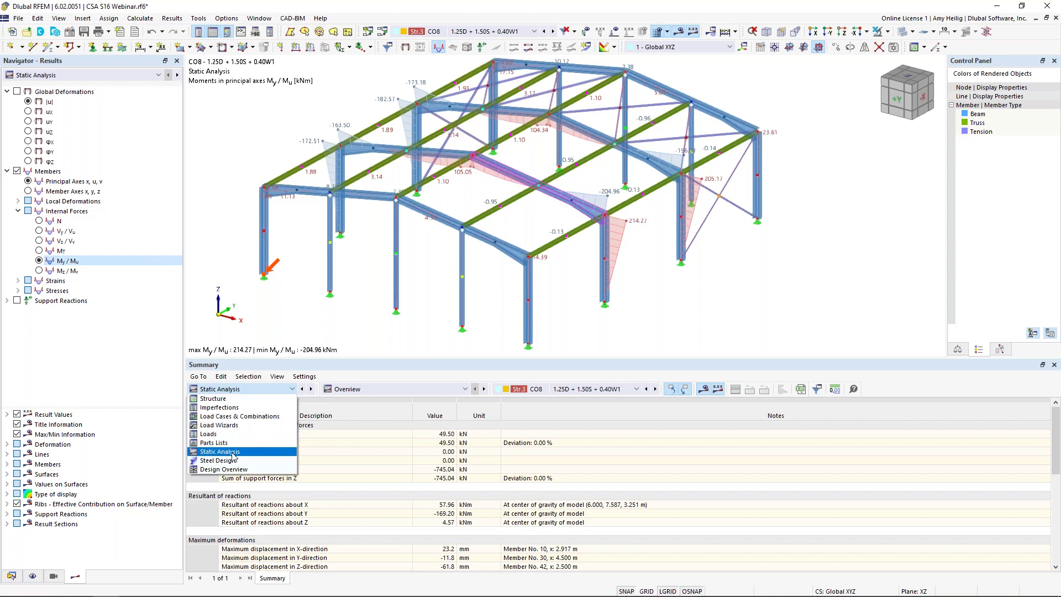
left_click(381, 392)
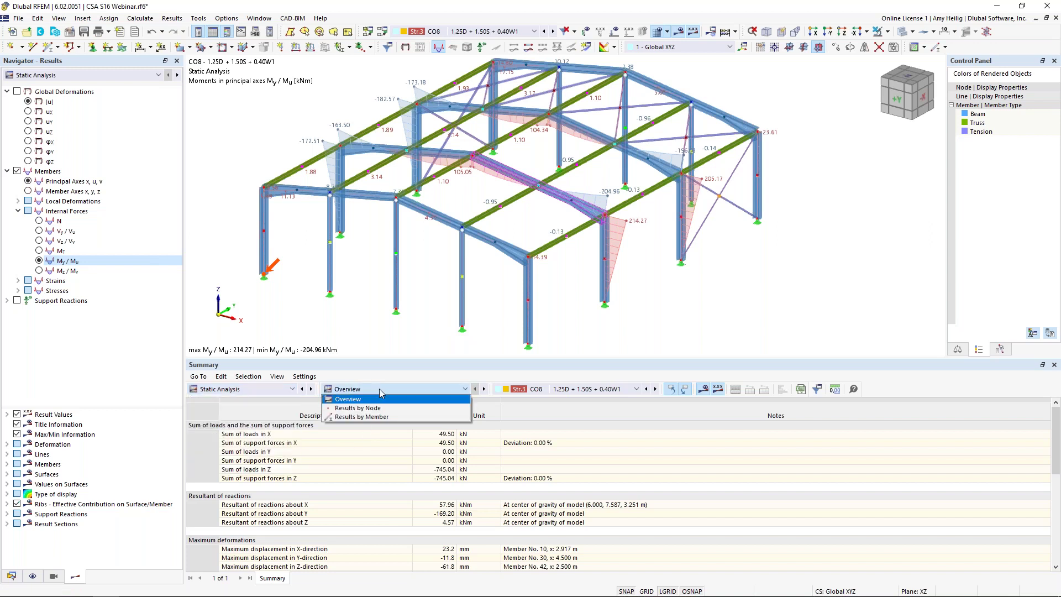
left_click(383, 417)
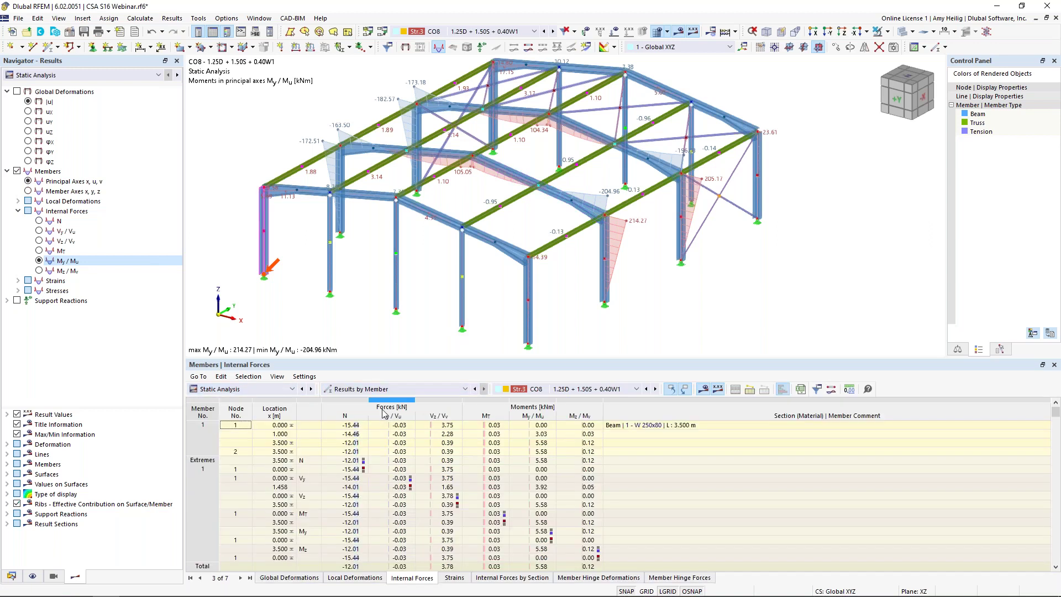
left_click_drag(401, 357, 400, 308)
- Go through the internal forces table for members 1 to 3, locating rows of members 2 and 3 in the model
left_click(447, 446)
scroll(447, 449, "down", 4)
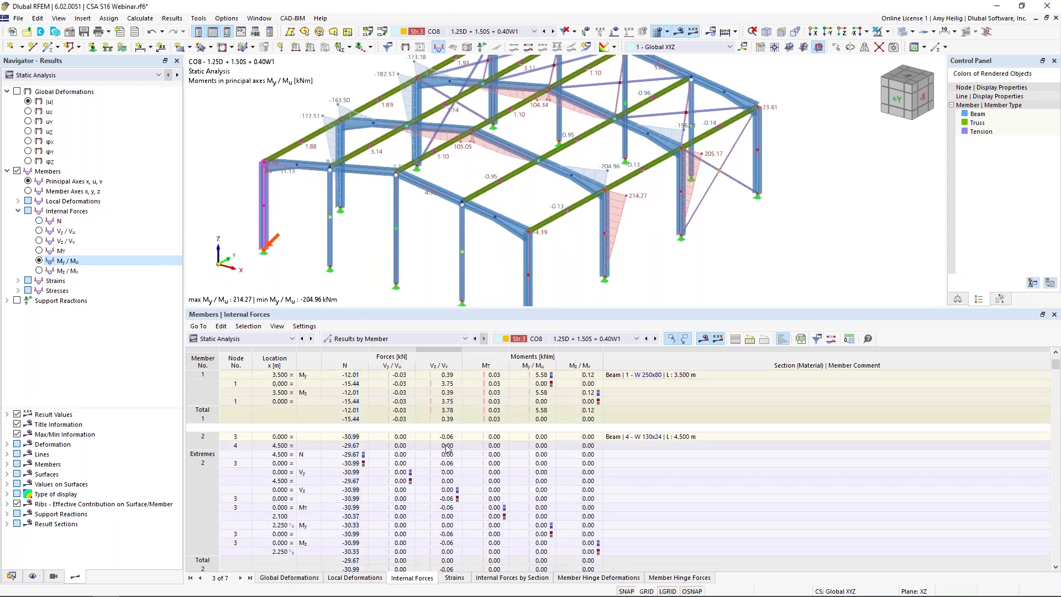
left_click(443, 525)
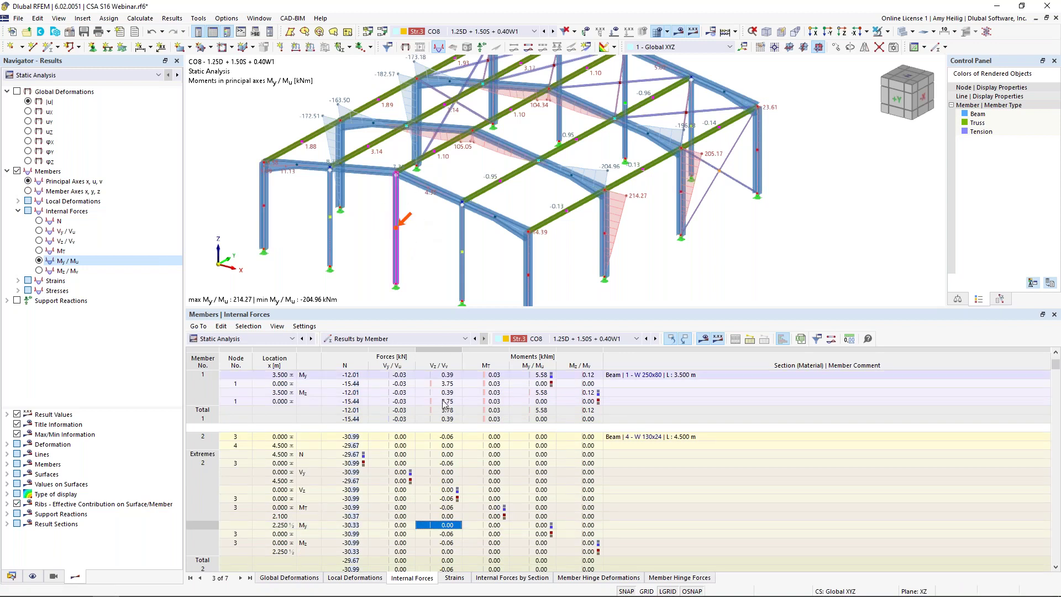
scroll(459, 510, "down", 4)
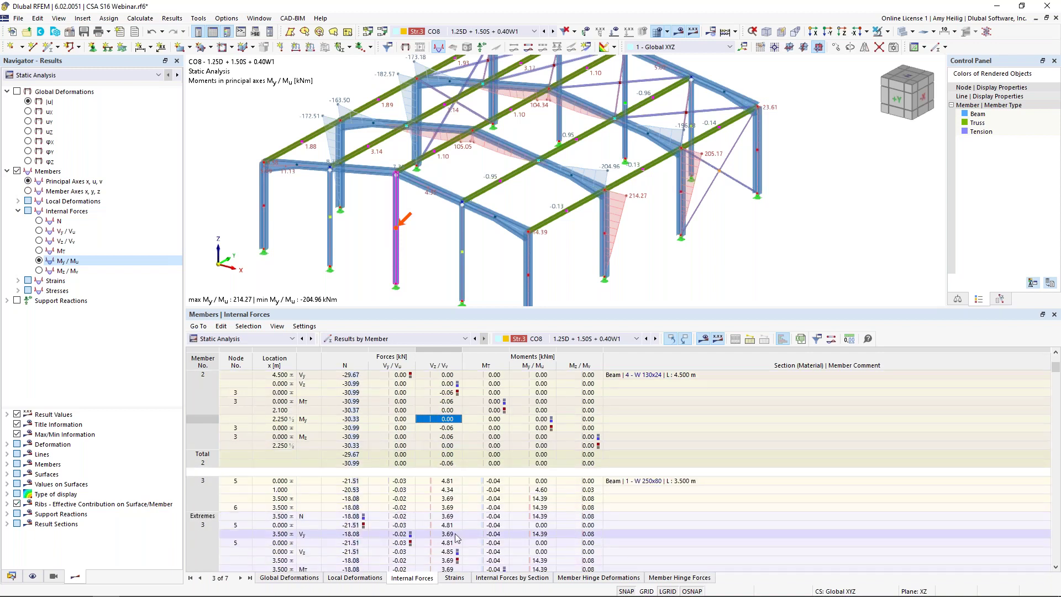
left_click(456, 535)
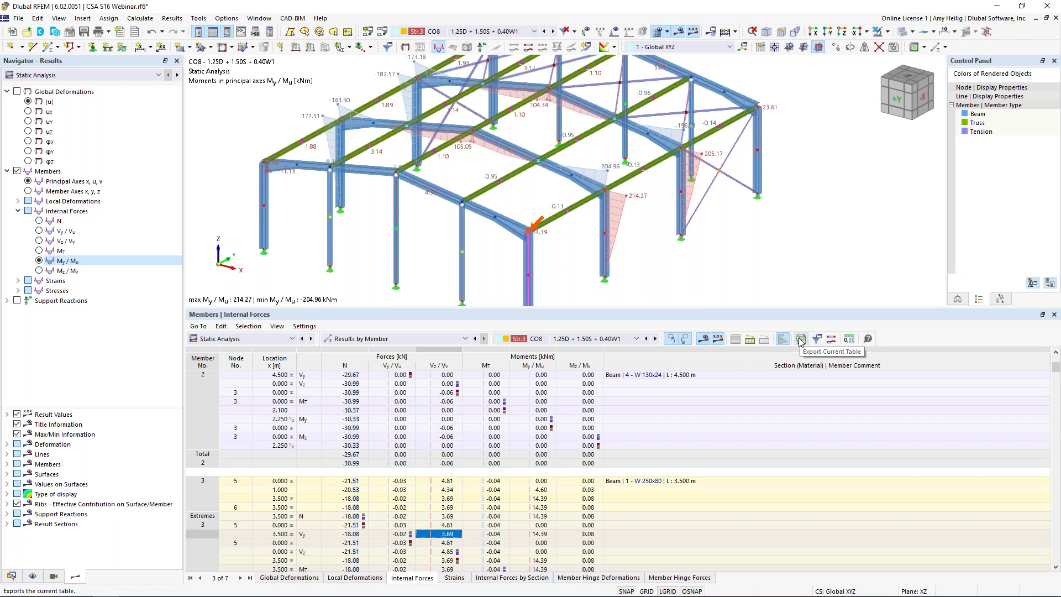
left_click_drag(693, 305, 614, 393)
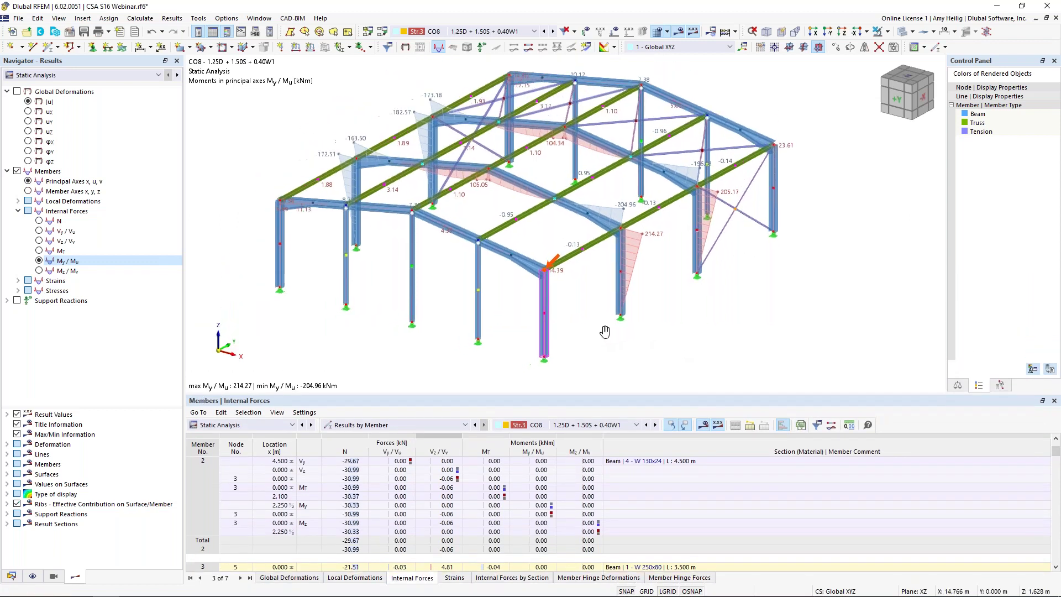
- Switch the displayed results to Steel Design and list the design ratios on members
left_click(49, 75)
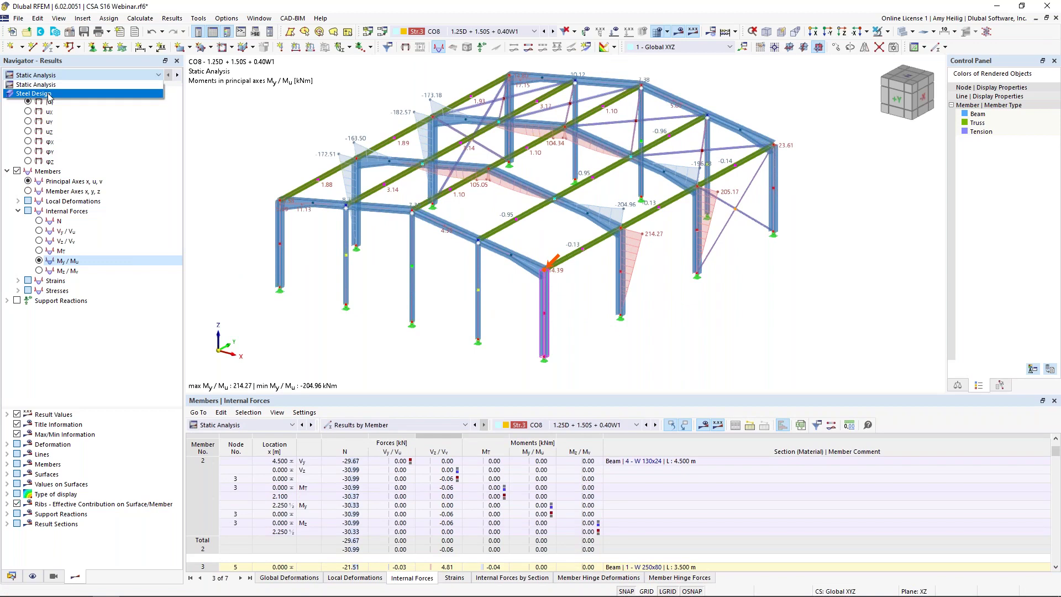
left_click(49, 94)
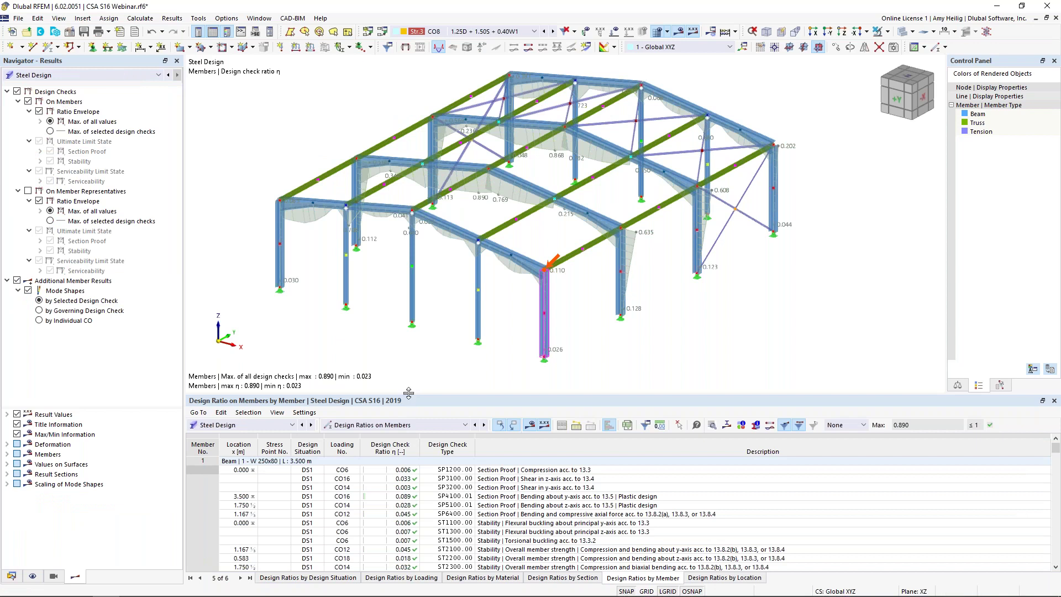
left_click_drag(410, 394, 410, 335)
middle_click_drag(437, 346, 467, 294)
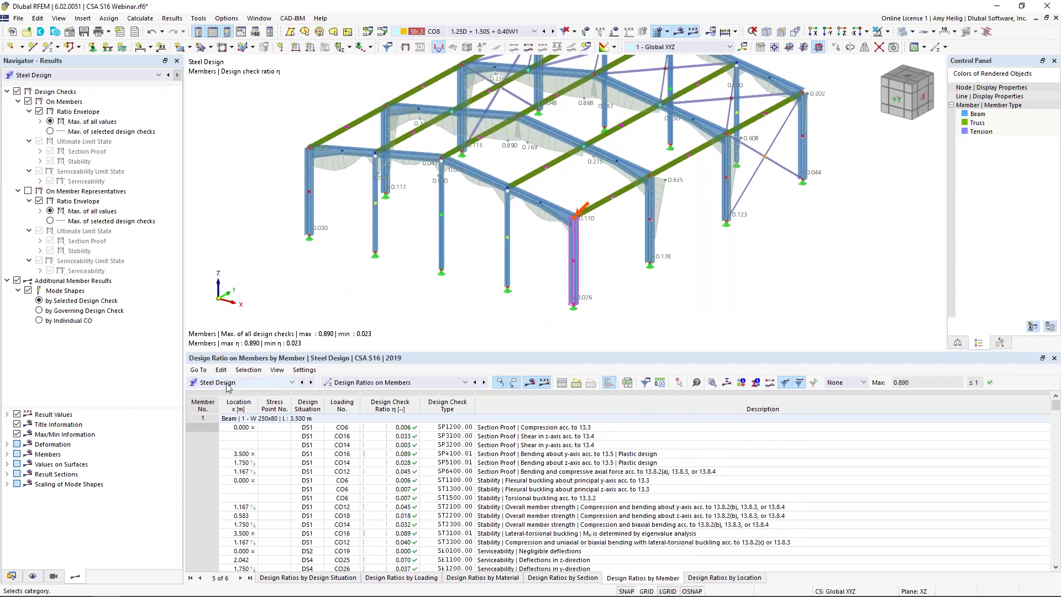
left_click(340, 386)
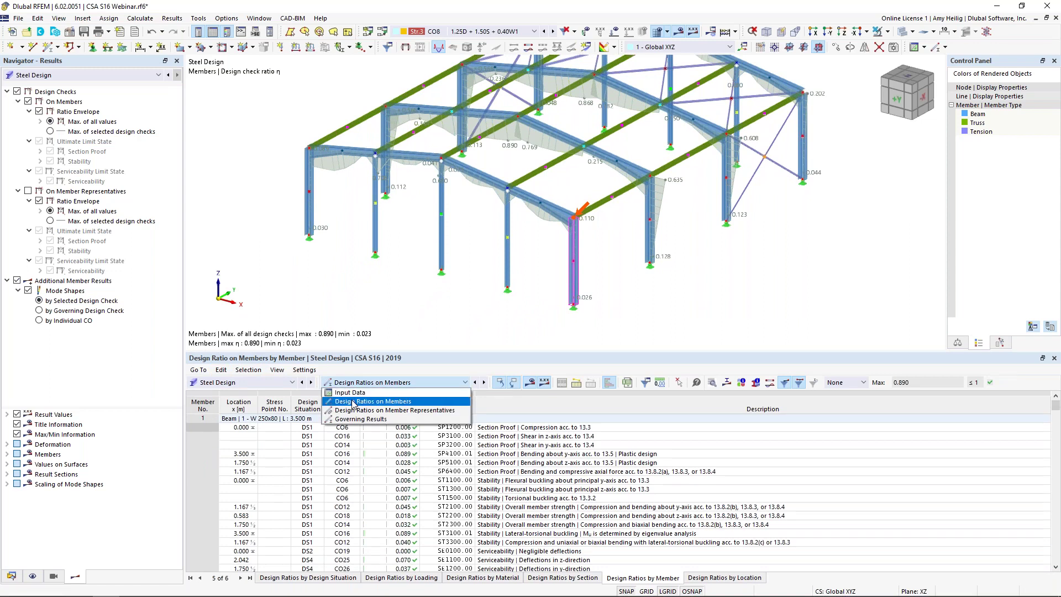
left_click(352, 402)
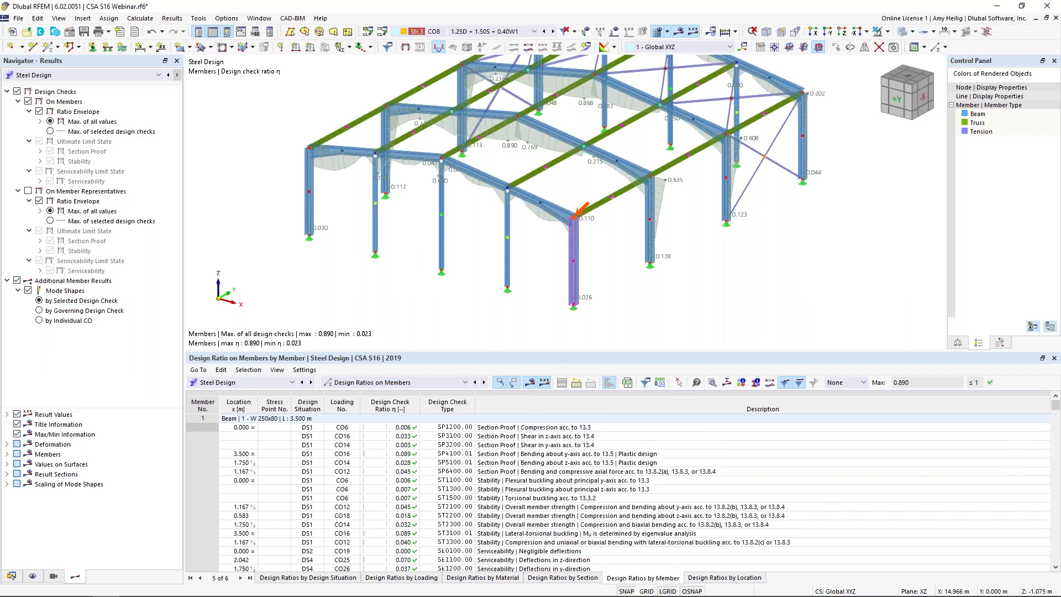
- Review the section proof and stability checks of members 3 and 4, including member 4's lateral-torsional buckling mode shape
left_click_drag(639, 351, 637, 296)
scroll(617, 408, "down", 1)
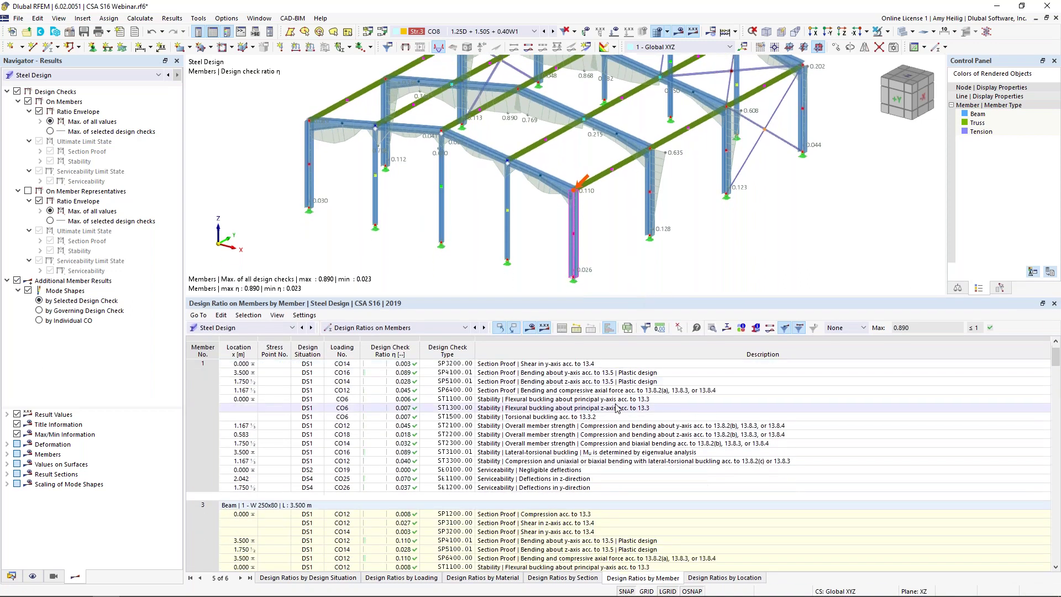
scroll(618, 408, "down", 4)
left_click(590, 426)
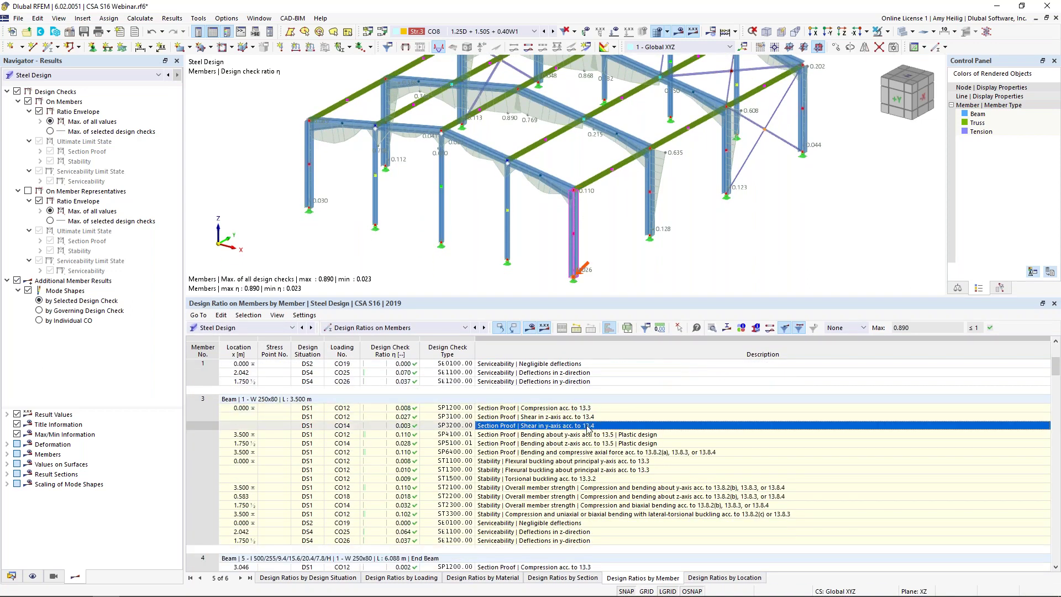
left_click(590, 470)
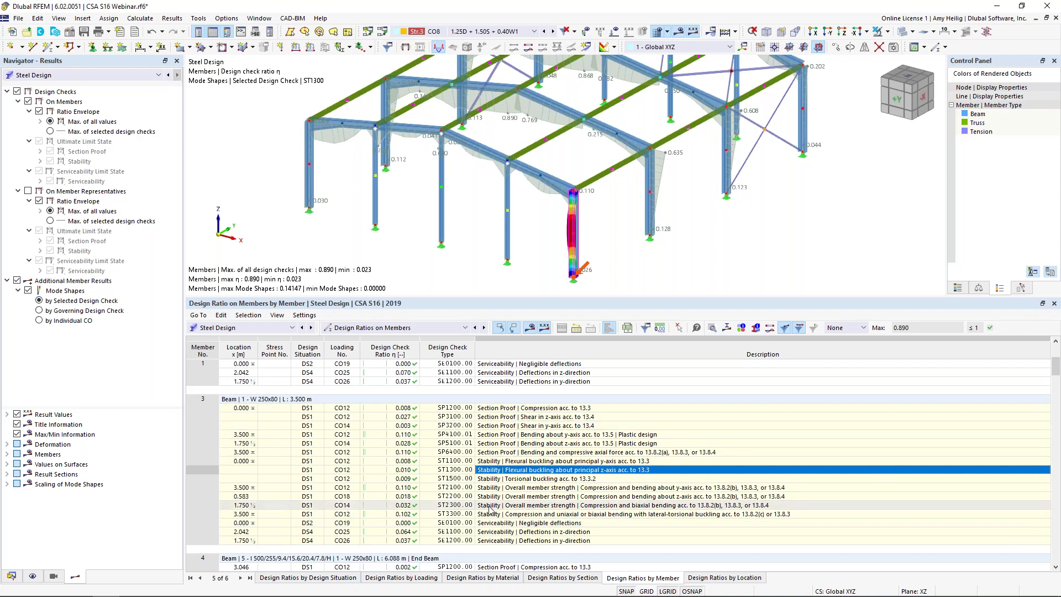
left_click(506, 411)
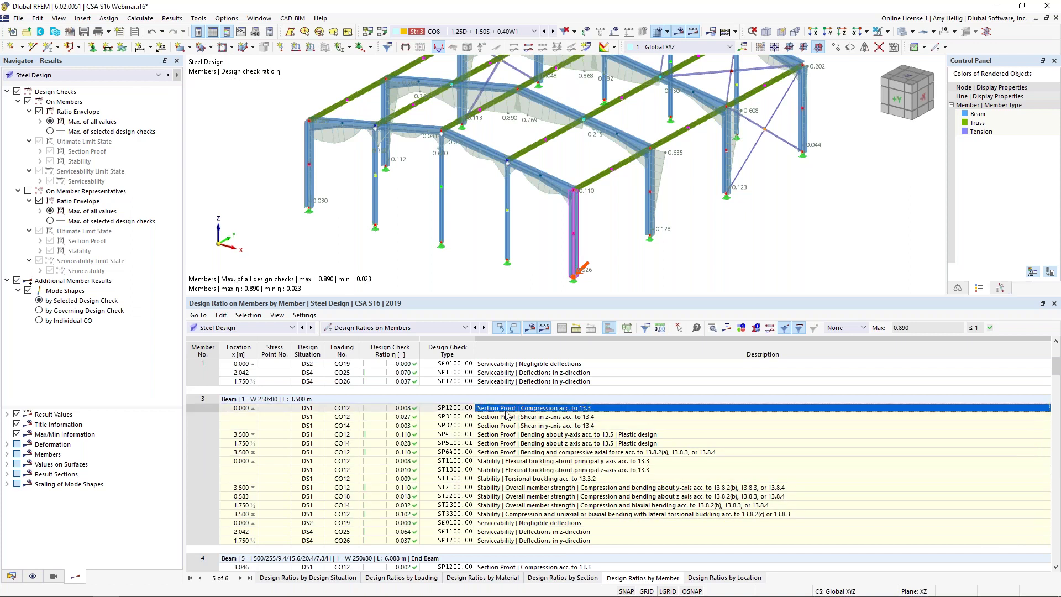
left_click(508, 425)
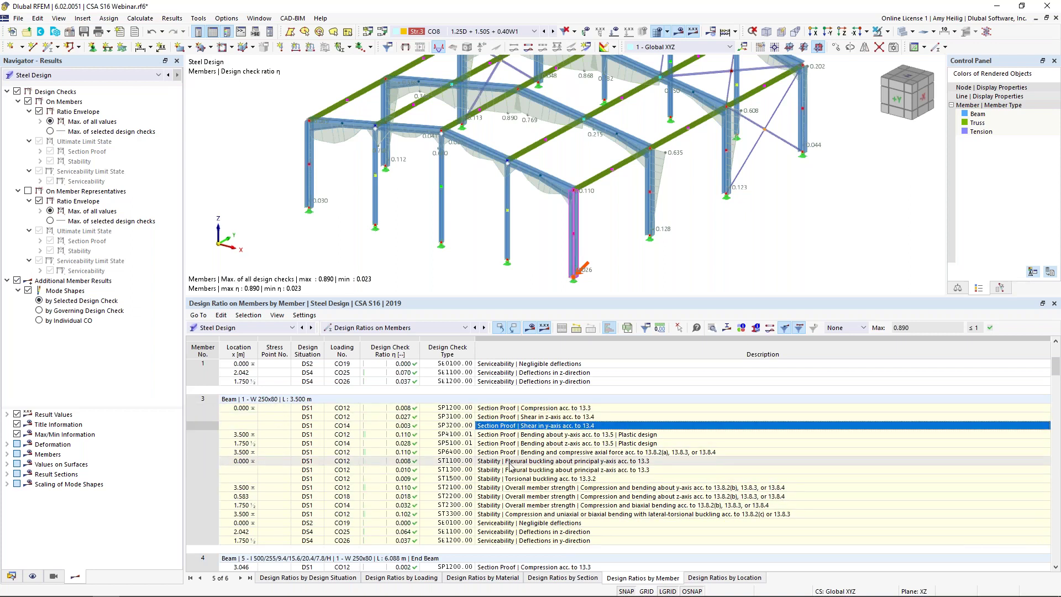
scroll(510, 466, "down", 8)
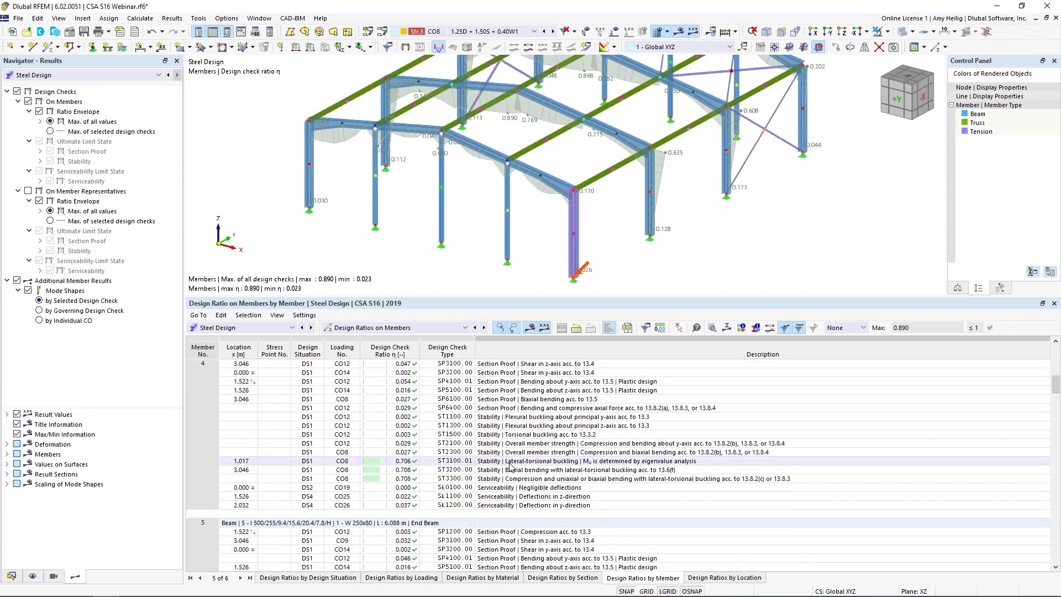
left_click(511, 462)
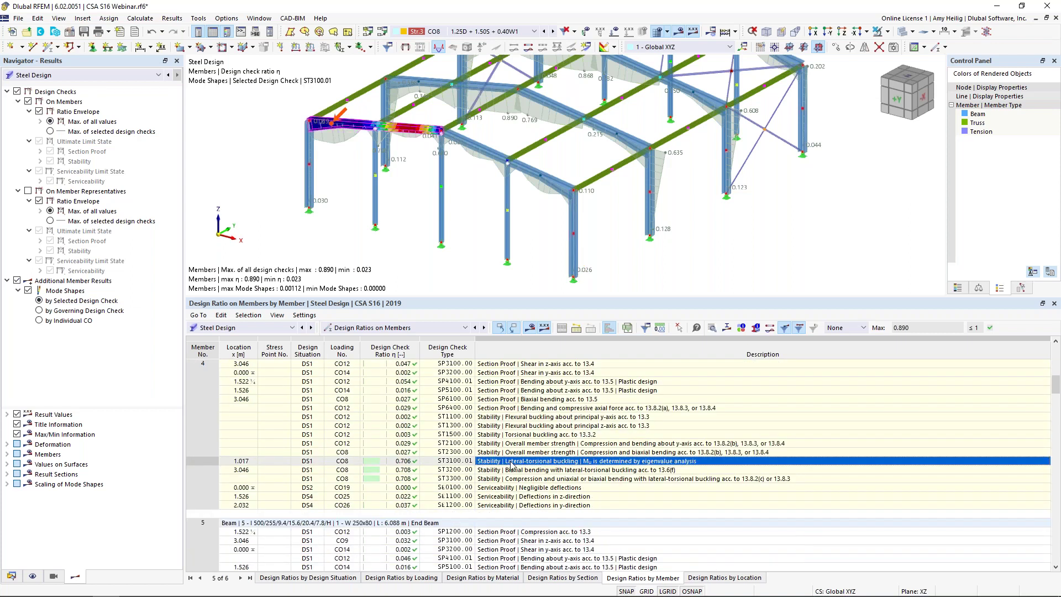
- Filter the design ratios to Max and select member 17's overall member strength check ST2300
left_click(864, 328)
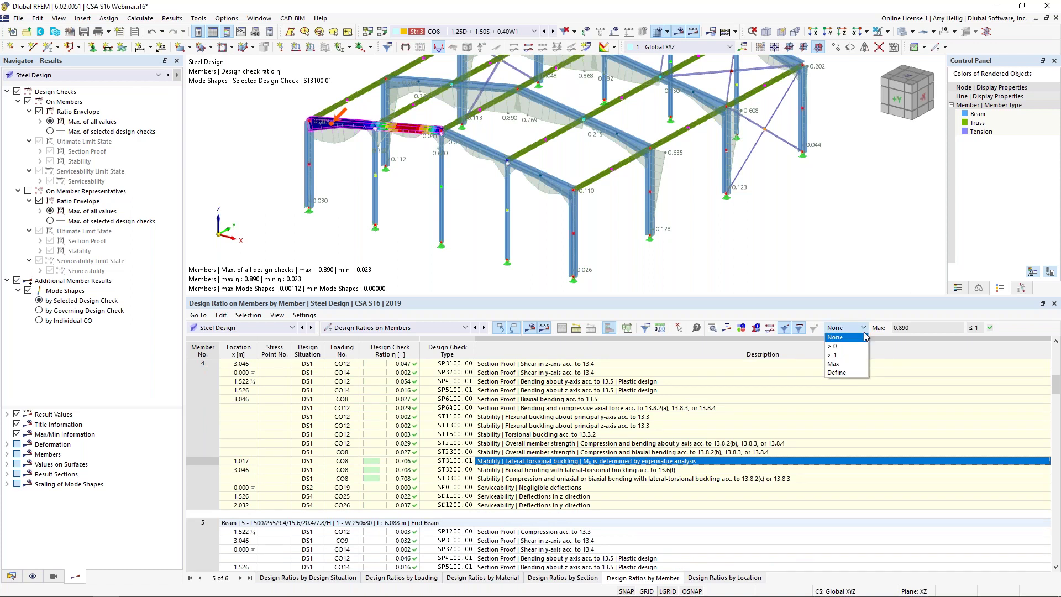
left_click(834, 363)
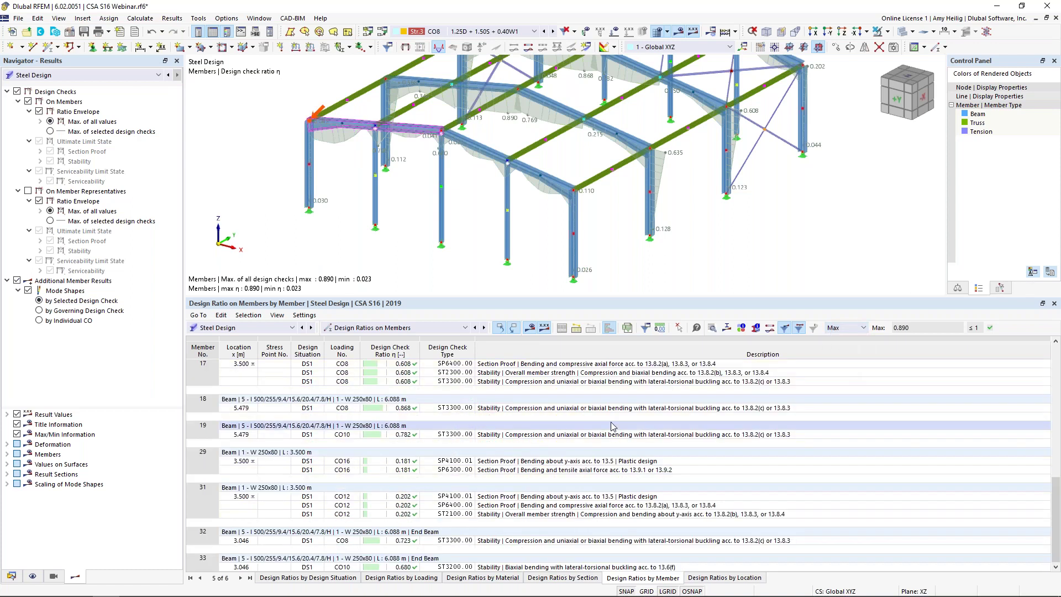
left_click(510, 365)
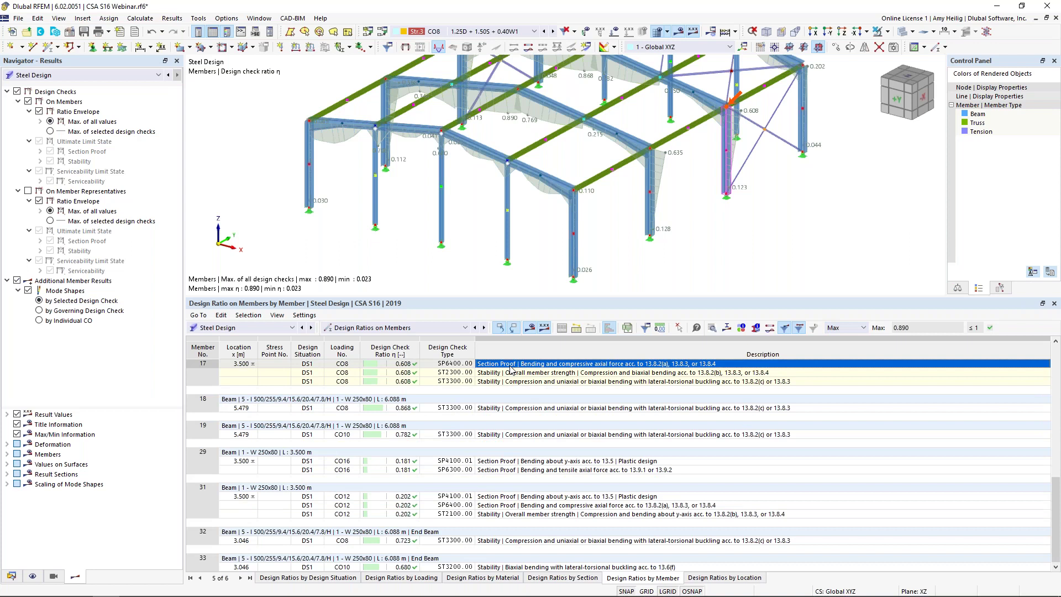
left_click(512, 373)
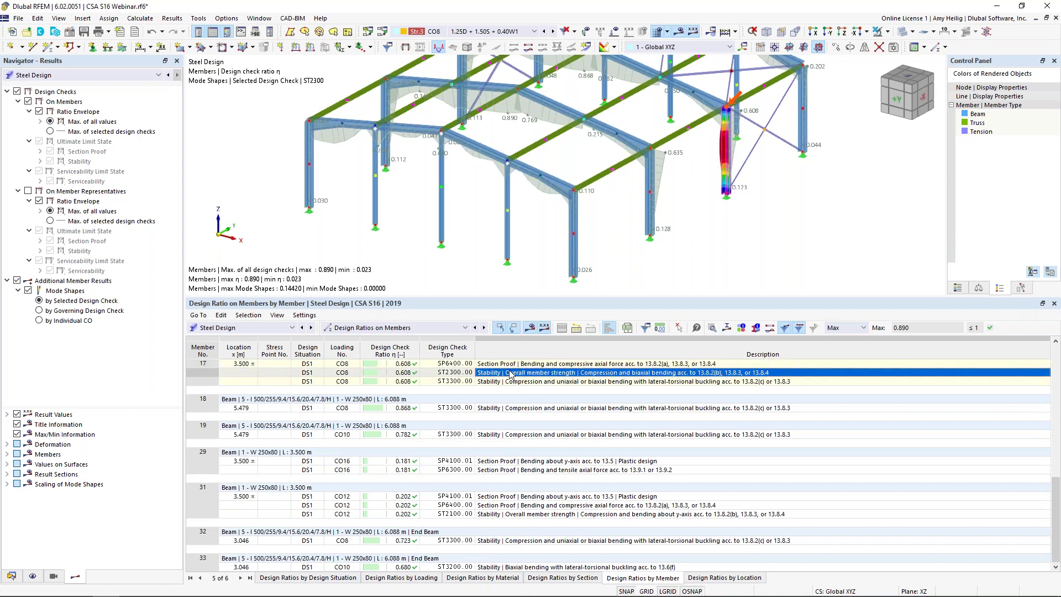
- Examine member 17's mode shape up close and open the design check details for ST2300
middle_click_drag(721, 219, 641, 256)
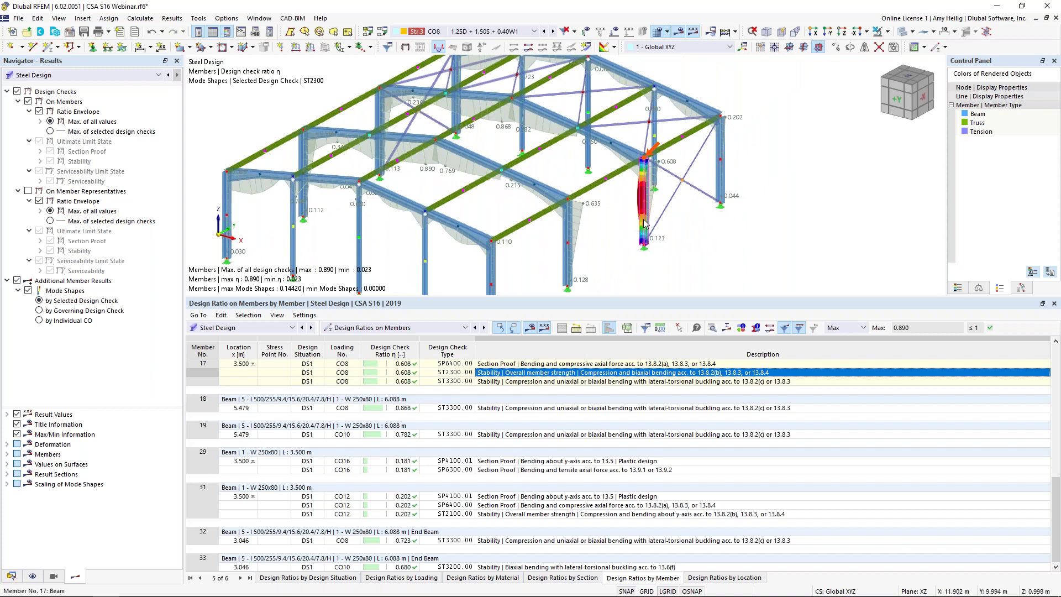
scroll(645, 224, "up", 2)
scroll(645, 224, "up", 3)
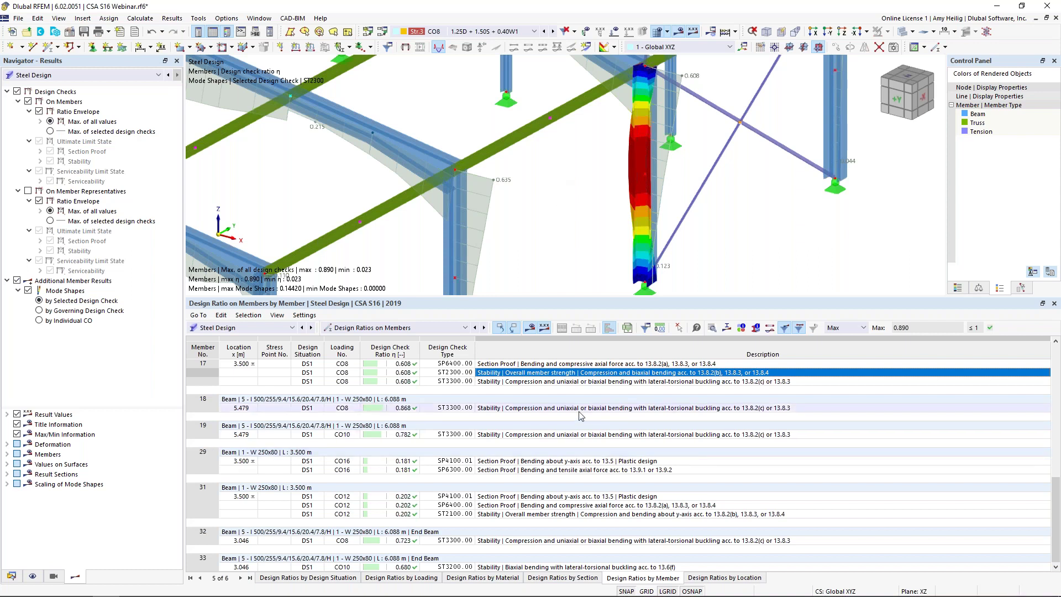
left_click(713, 328)
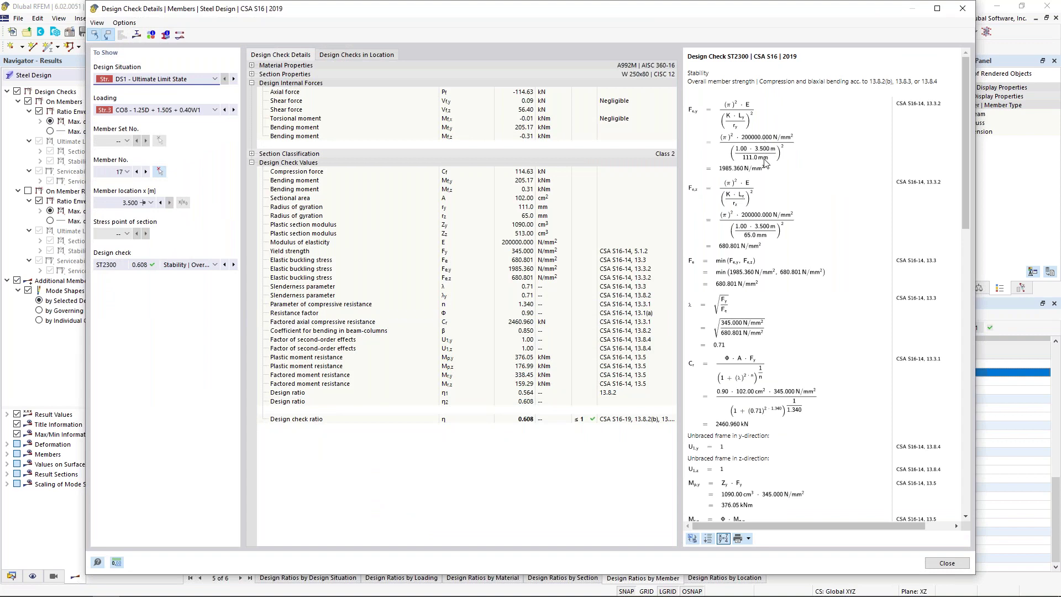
- Review the ST2300 design check formulas for member 17 and the section classification details of Element No. 1
scroll(765, 162, "down", 10)
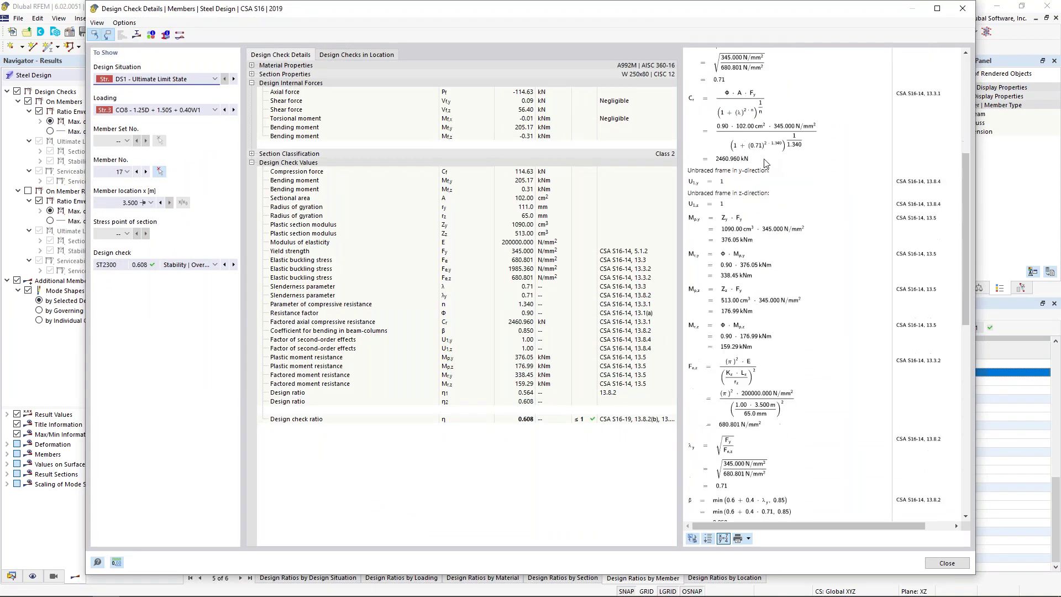
scroll(765, 162, "down", 6)
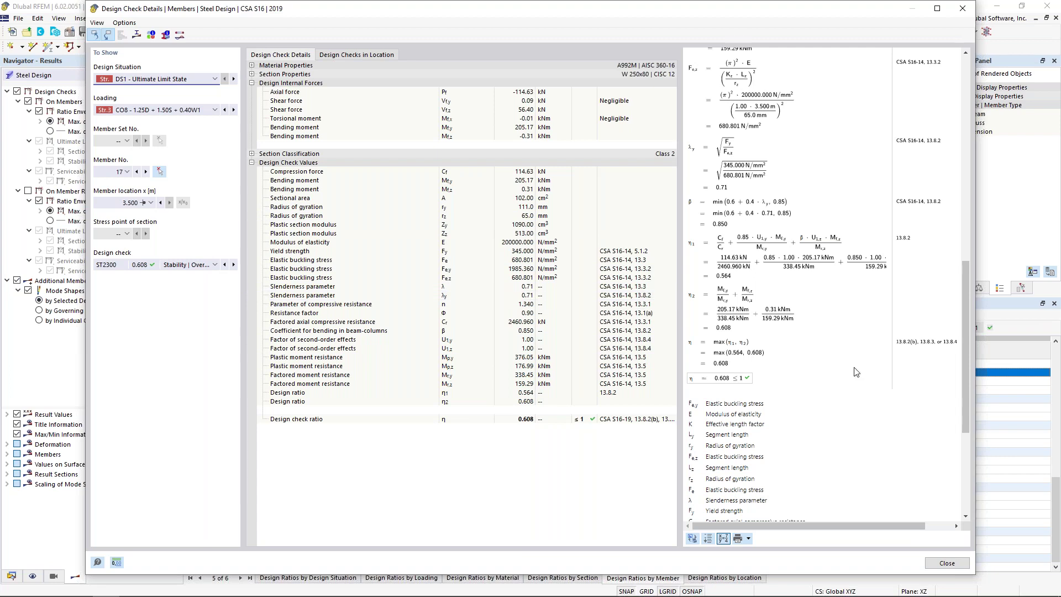
left_click(253, 154)
left_click(263, 173)
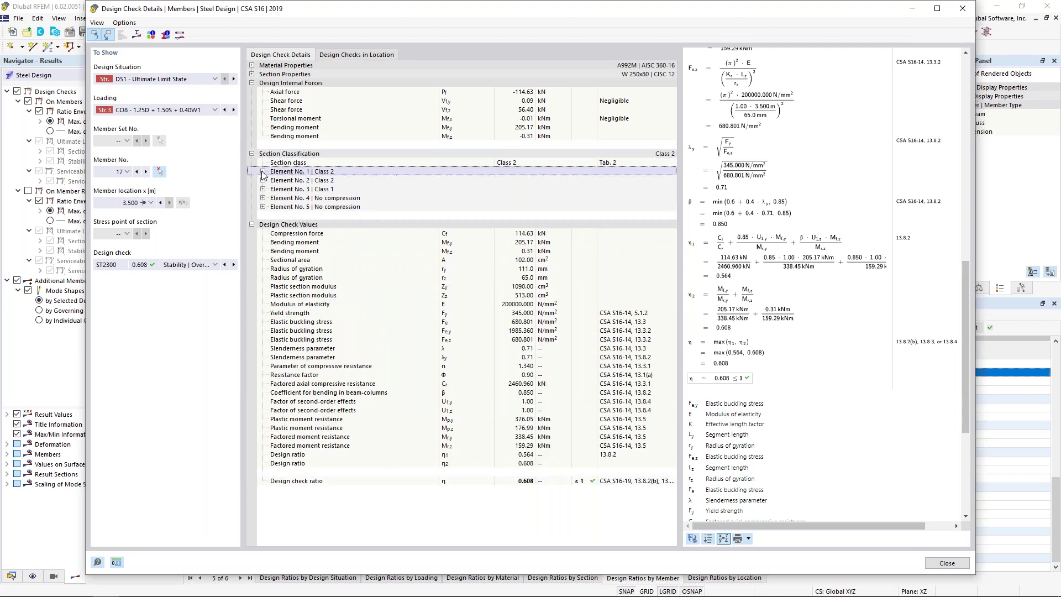
left_click(263, 172)
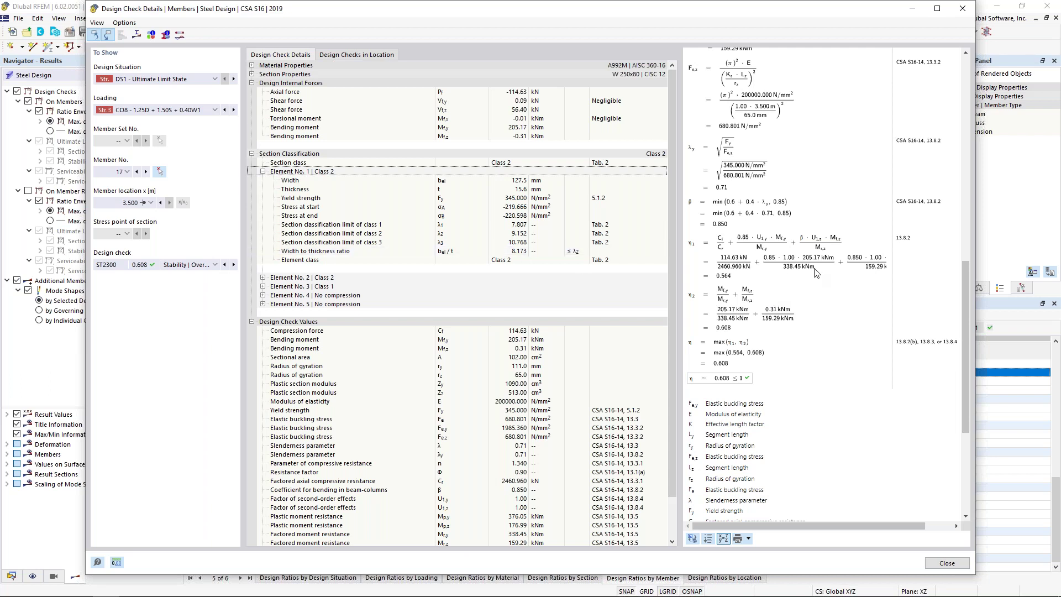
scroll(814, 288, "up", 3)
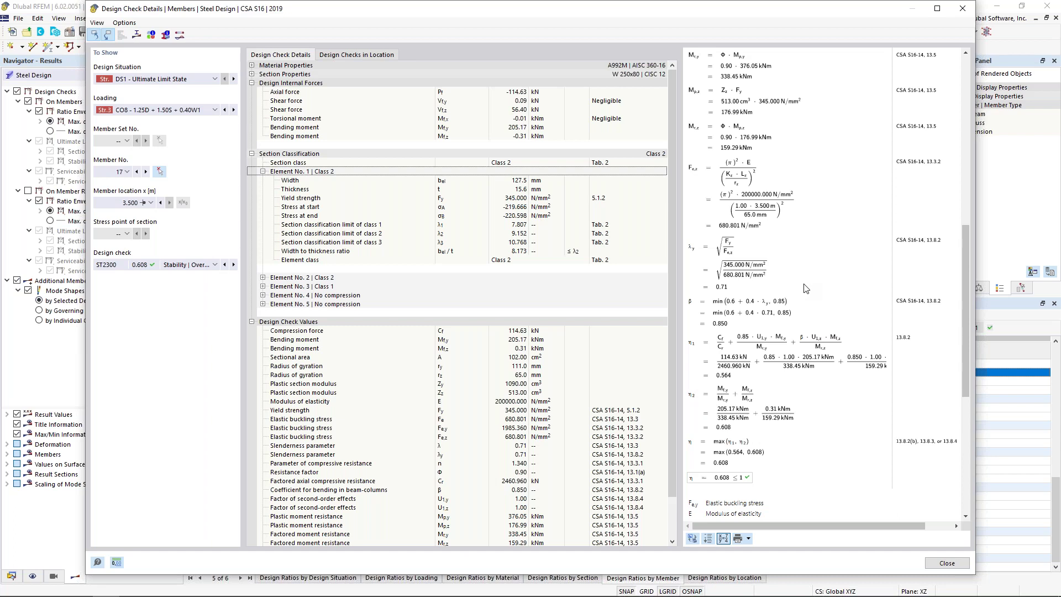
- View member 17's section stress diagrams for normal force, bending about the y-axis, shear in the y-axis and von Mises equivalent stress
left_click(137, 39)
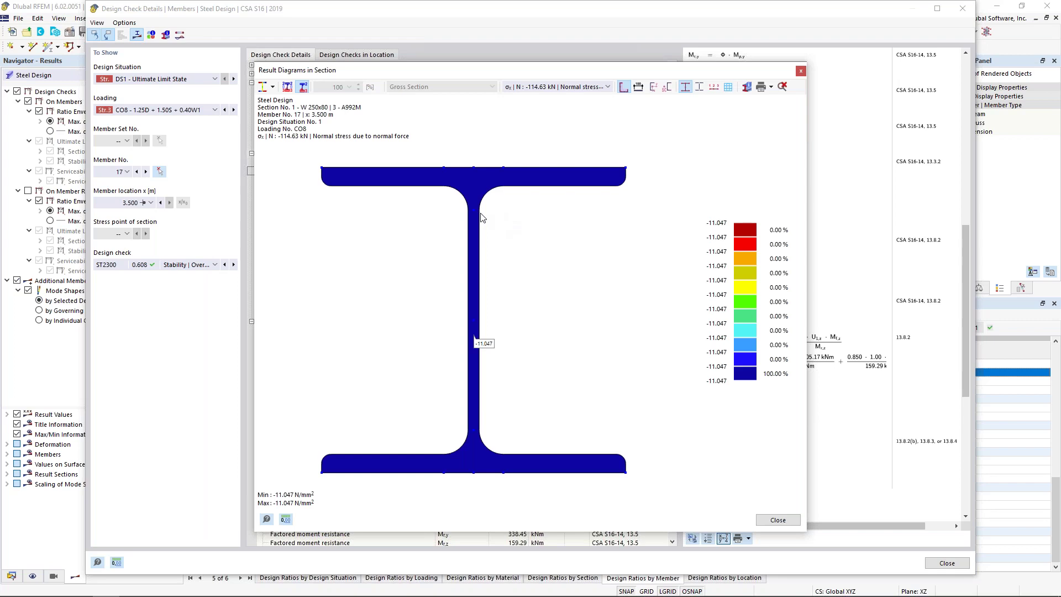
left_click(572, 88)
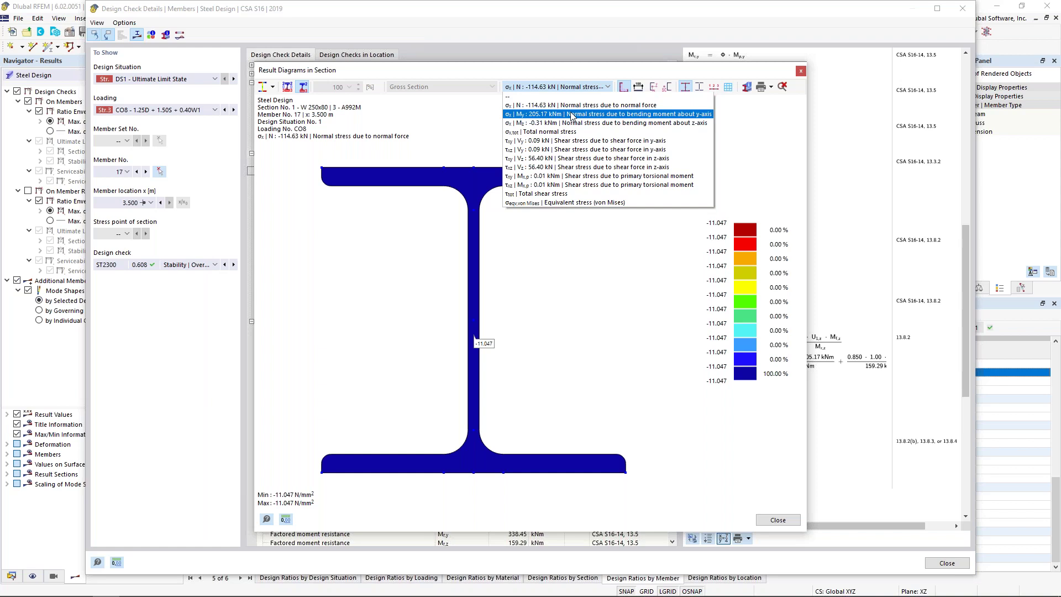
left_click(571, 114)
left_click(572, 89)
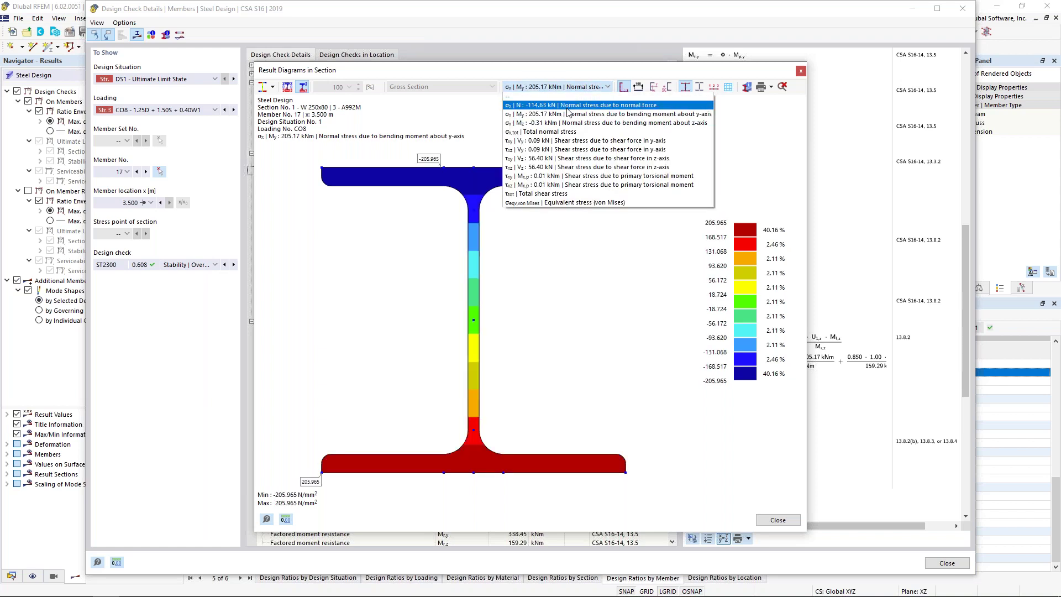
left_click(560, 149)
left_click(568, 88)
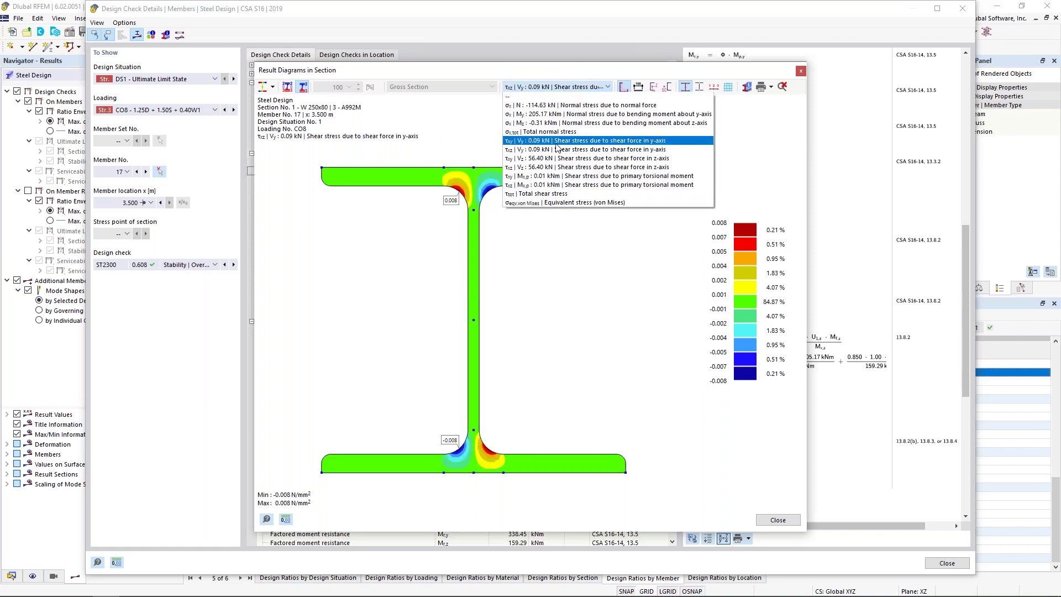
left_click(546, 202)
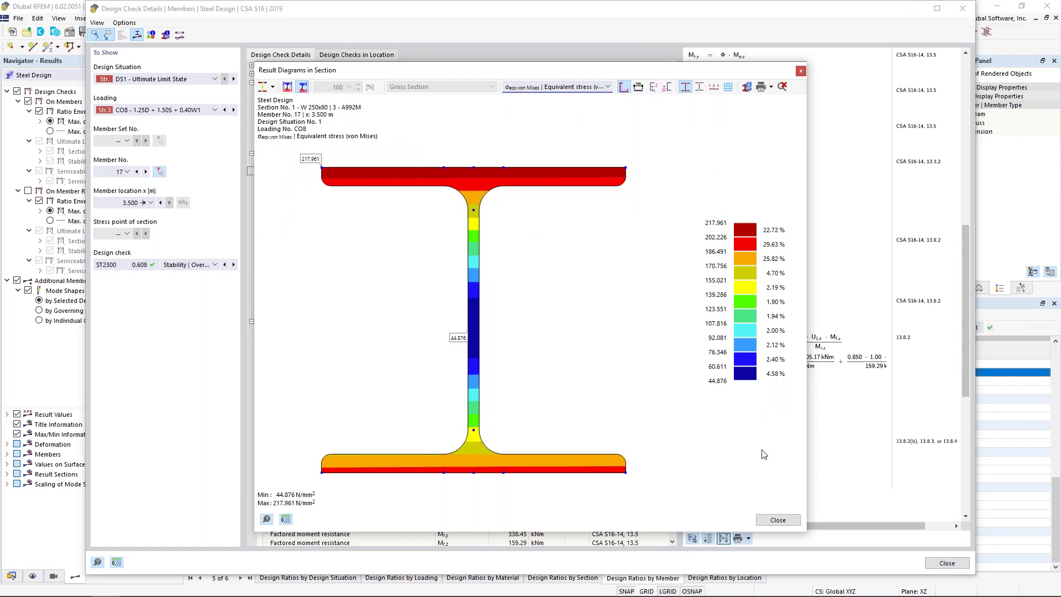
left_click(779, 520)
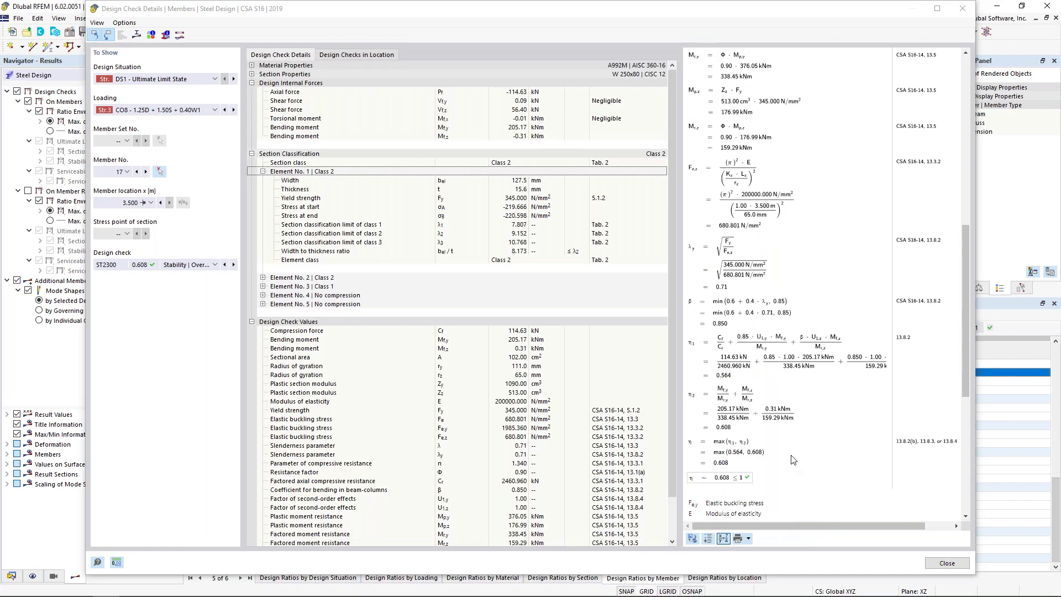
- Switch to the presentation slide show at the O.2 Reduced Stiffness Requirements slide
key("super+Tab")
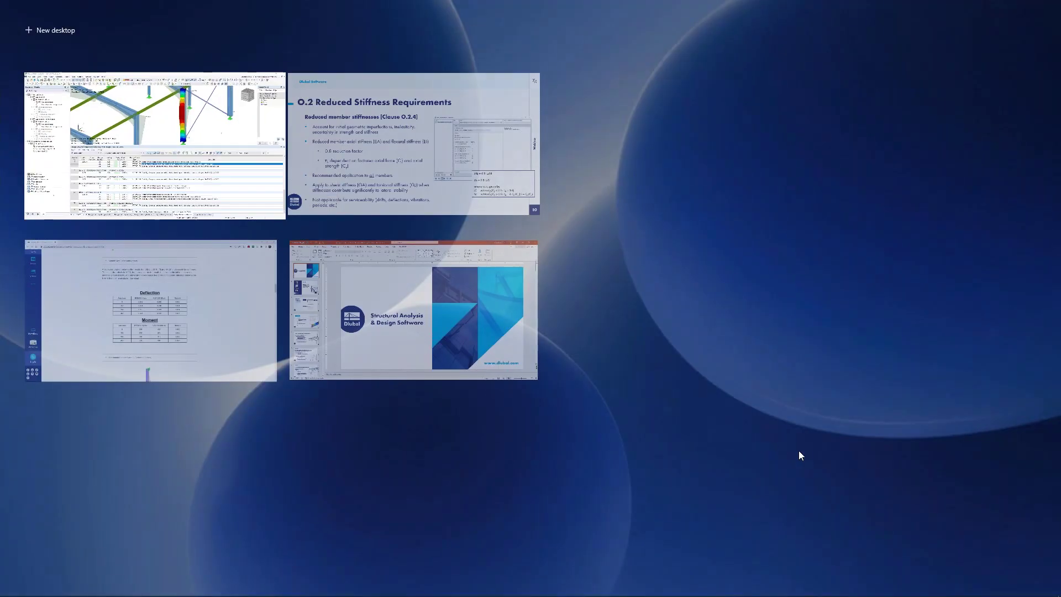
left_click(445, 167)
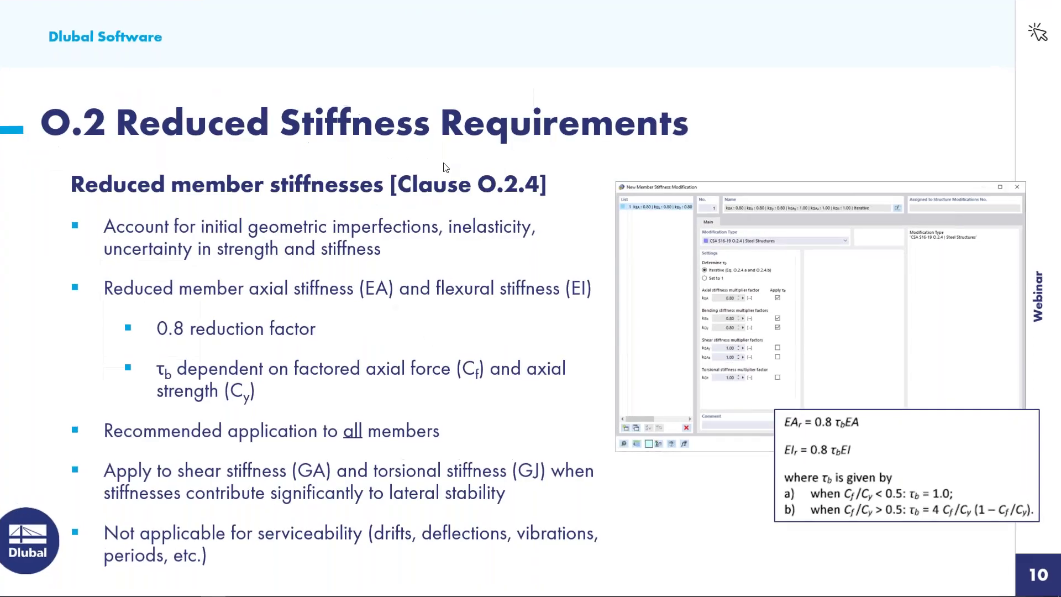